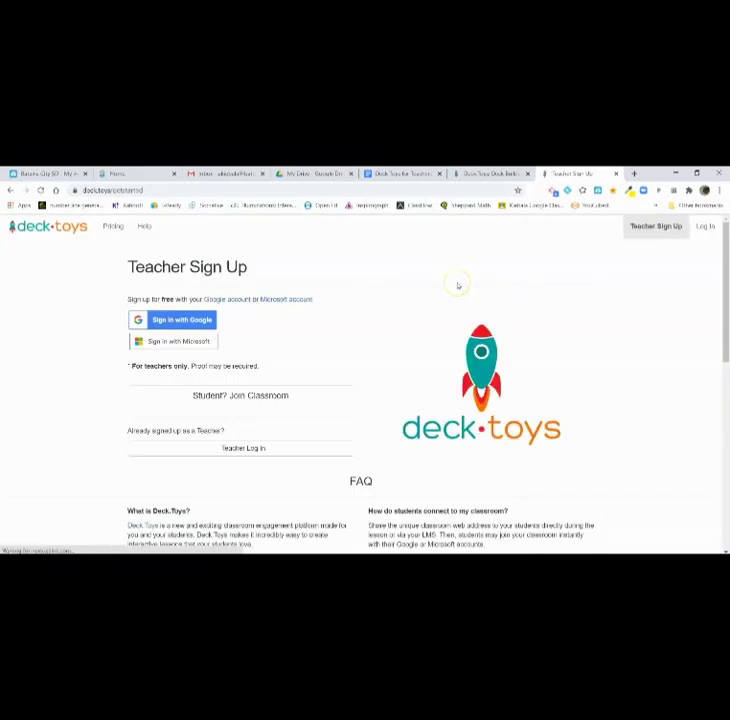
- Sign in to Deck.Toys as a teacher with the personal Gmail account and dismiss the welcome message
click(200, 319)
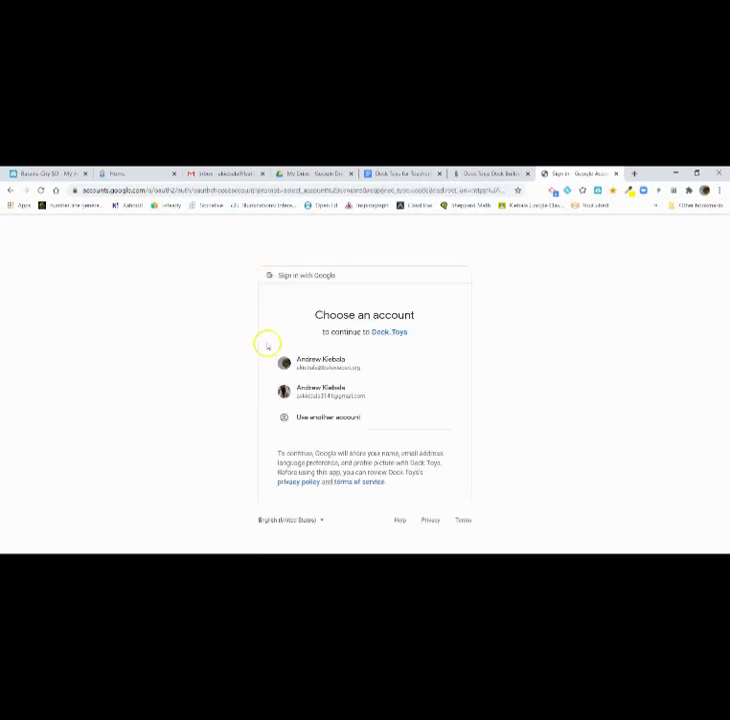
click(319, 389)
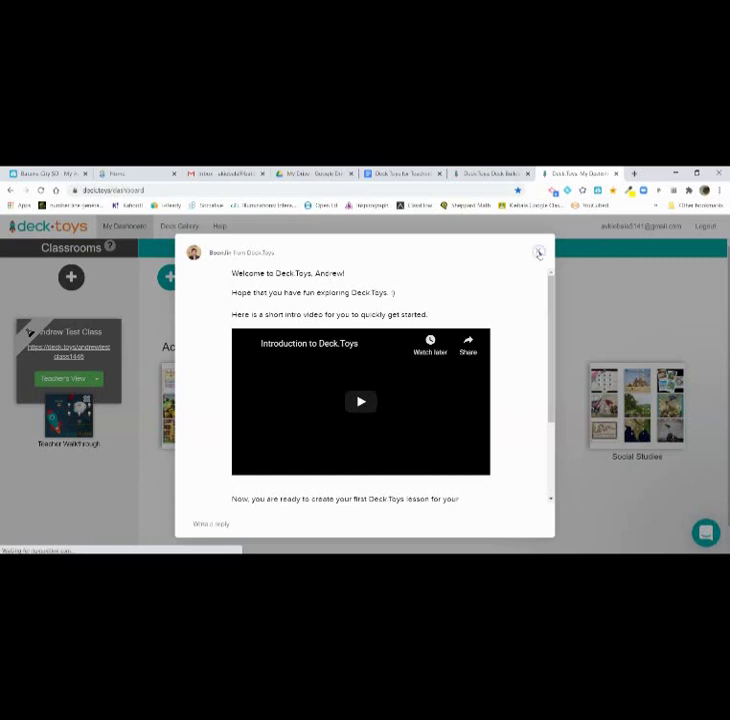
click(538, 253)
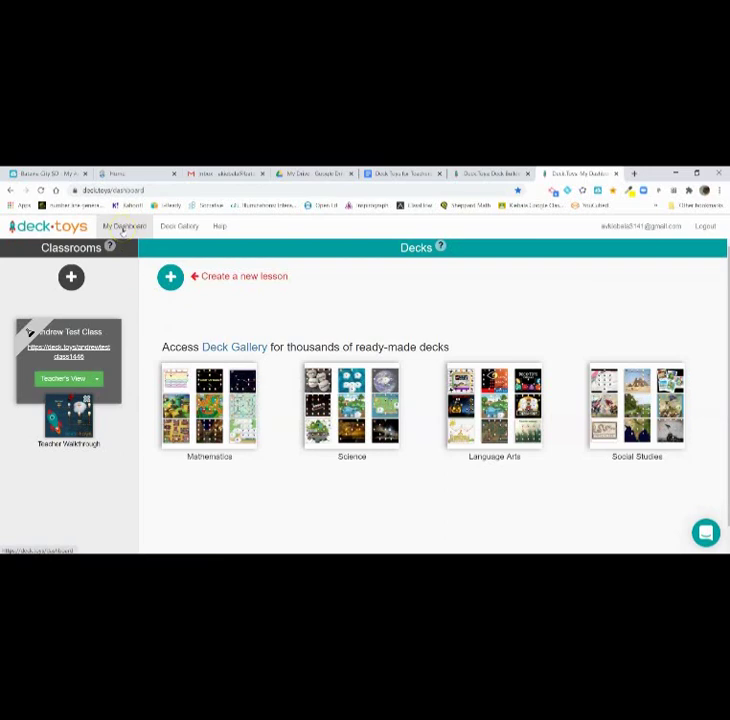
click(183, 230)
click(190, 228)
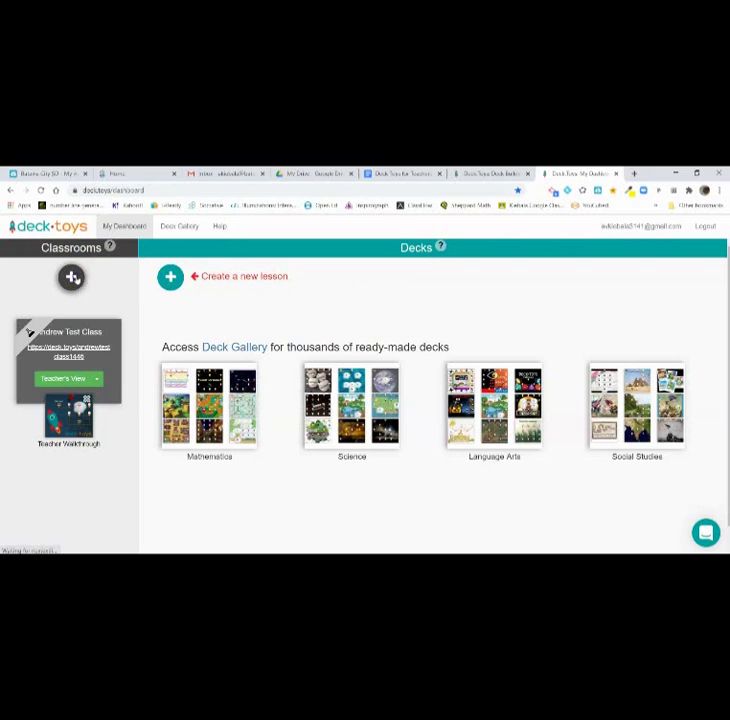
- Create a new classroom named "Geometry 1AC" and close the creation confirmation
click(71, 277)
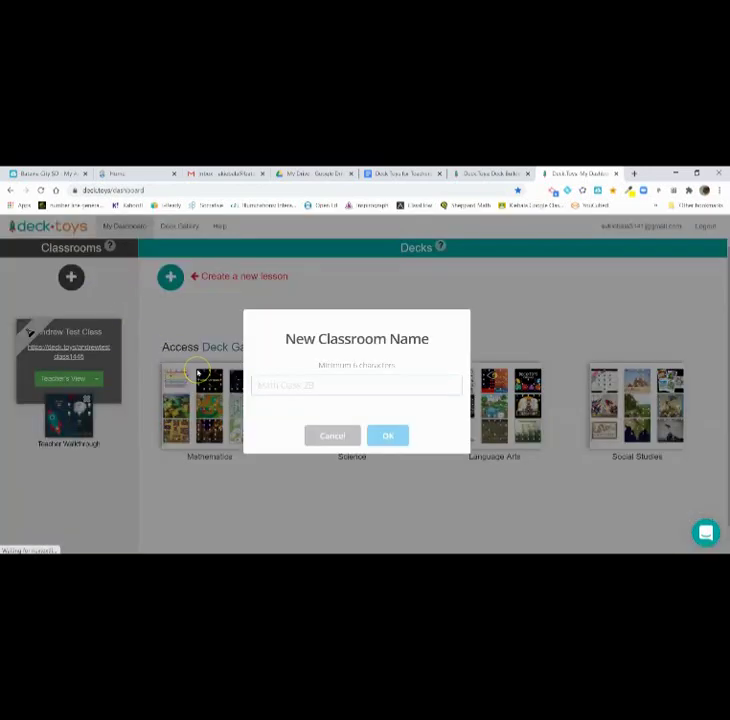
text(Geometry 1AC)
click(388, 435)
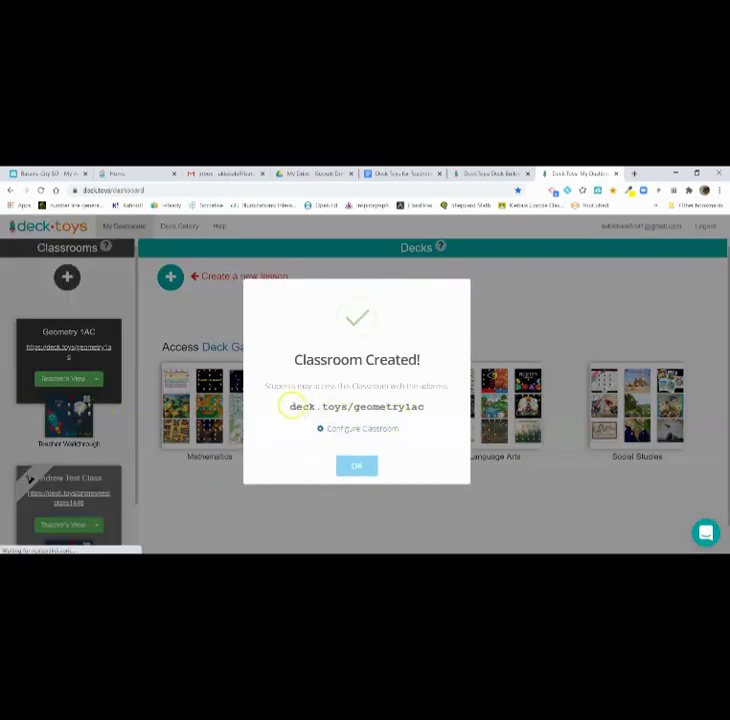
triple_click(312, 409)
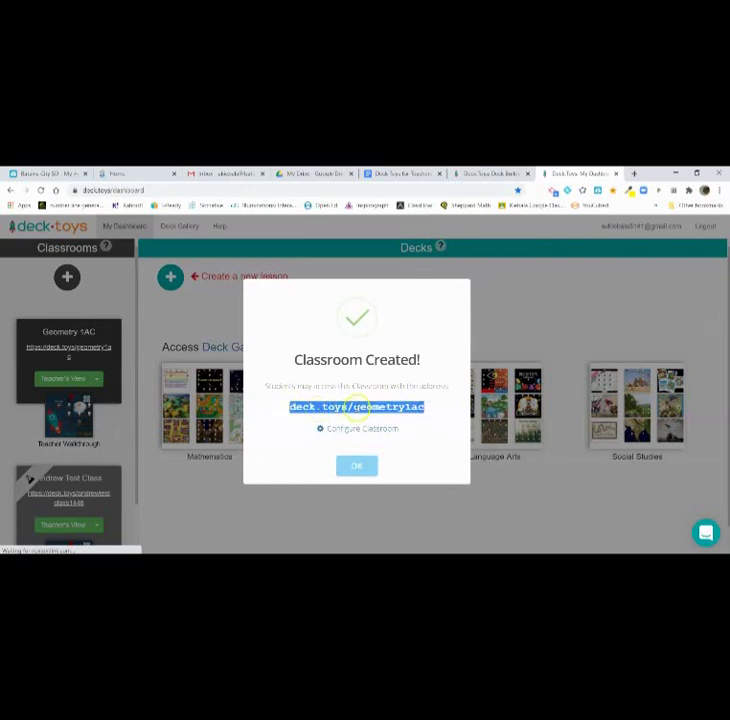
click(426, 411)
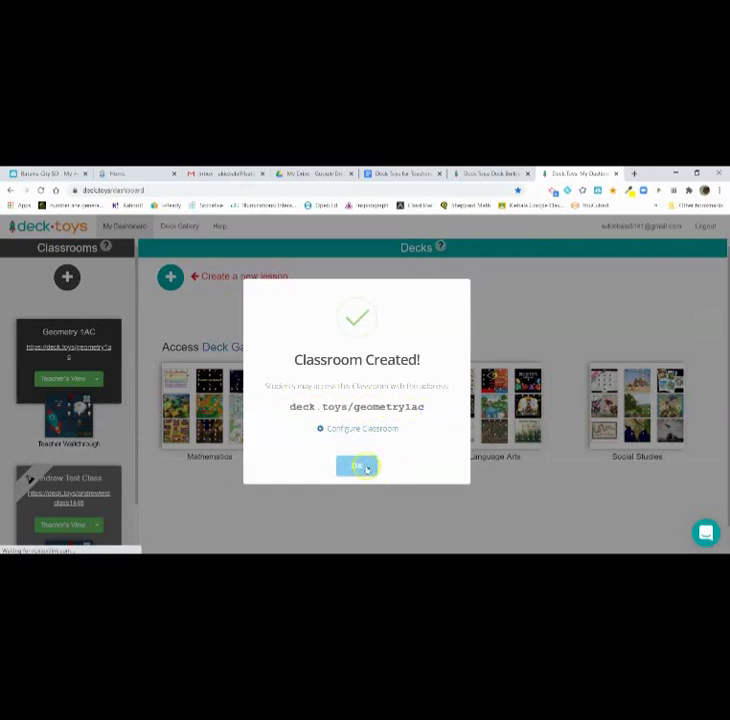
click(362, 466)
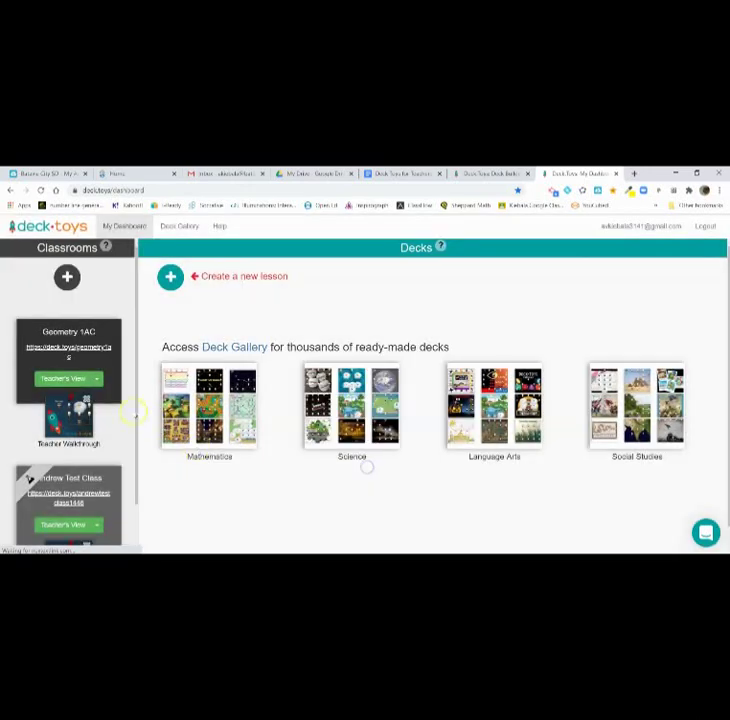
- Enter the Geometry 1AC classroom as teacher, review its settings options, and return to the dashboard
click(63, 380)
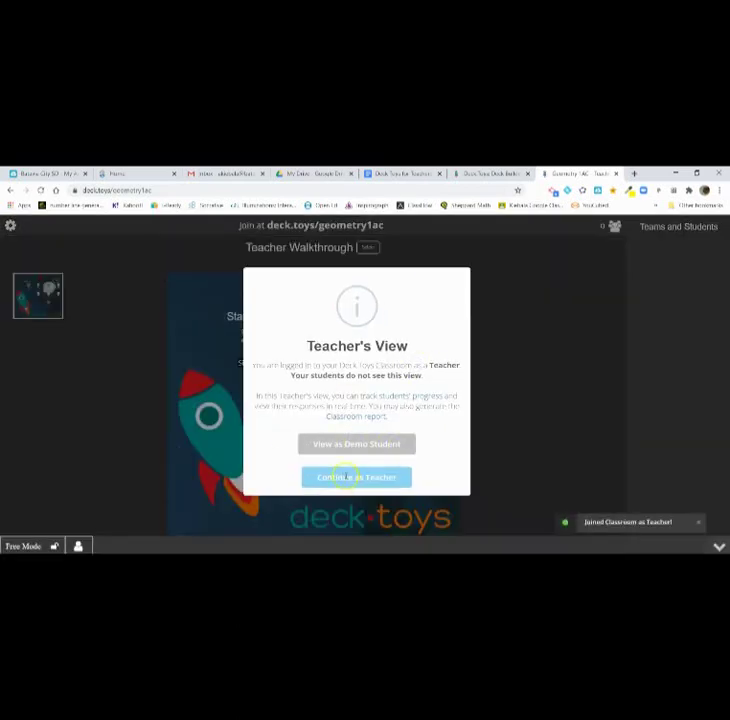
click(356, 478)
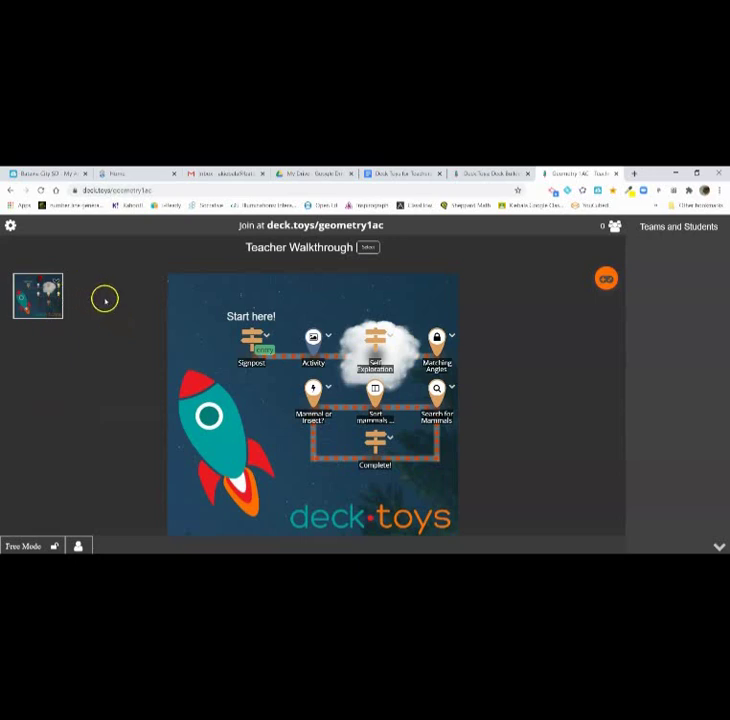
click(10, 226)
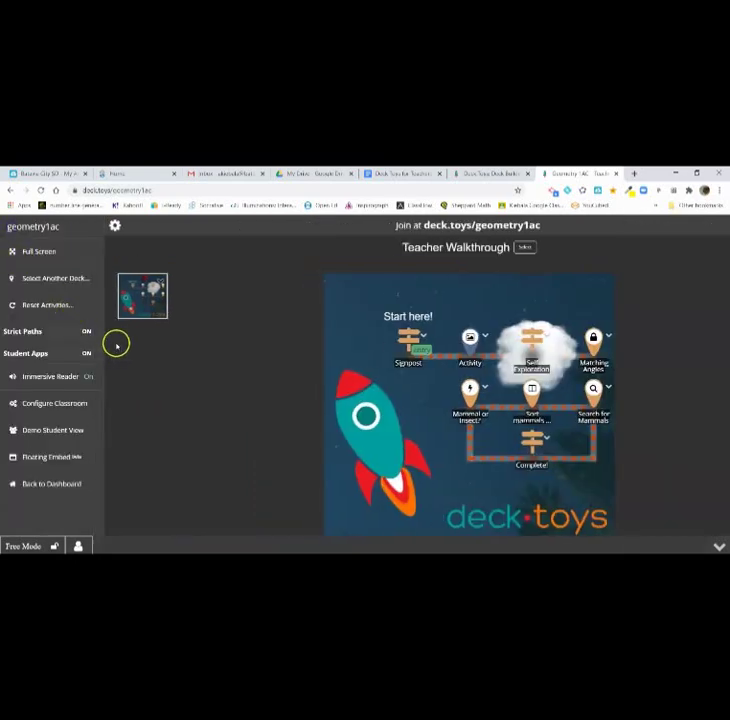
click(49, 487)
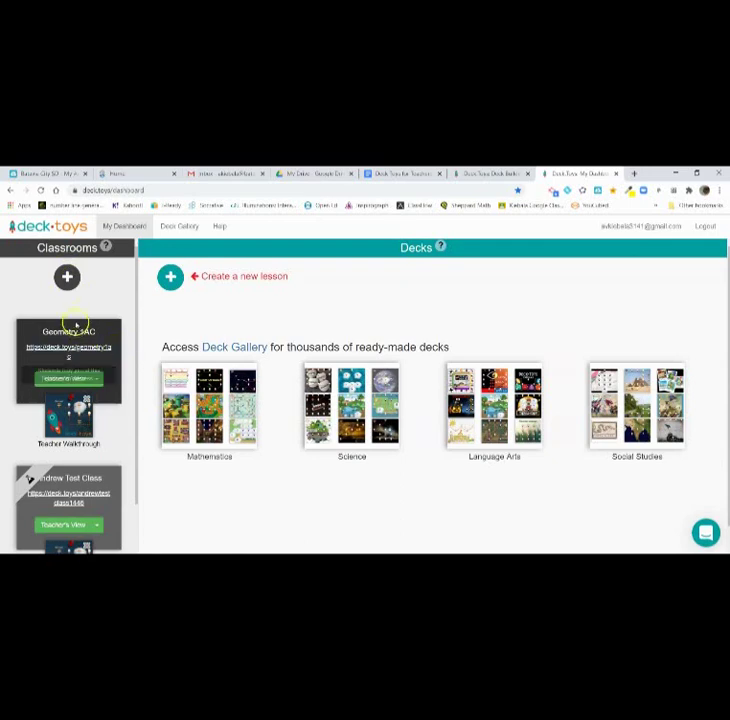
- Create a new lesson deck named "Practice Deck"
click(171, 280)
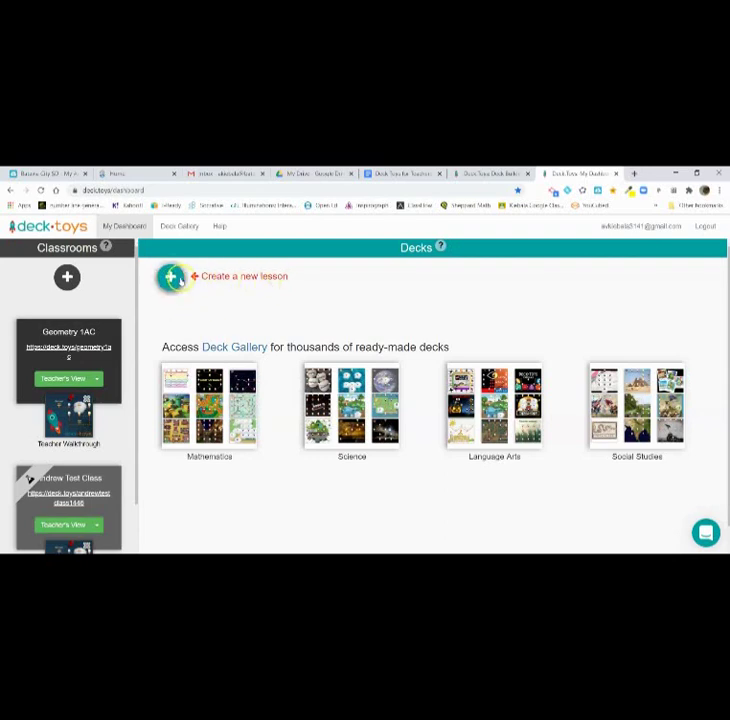
click(171, 277)
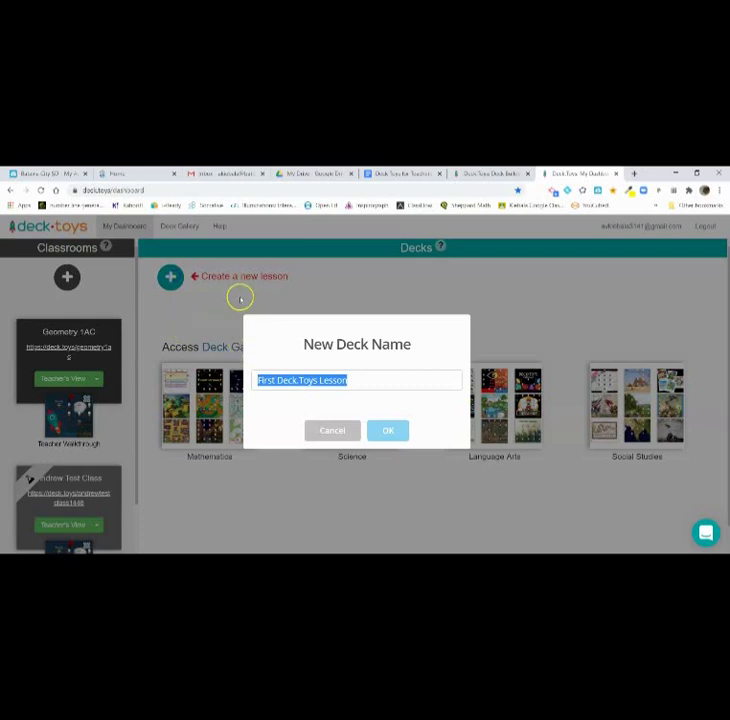
text(Practice Deck)
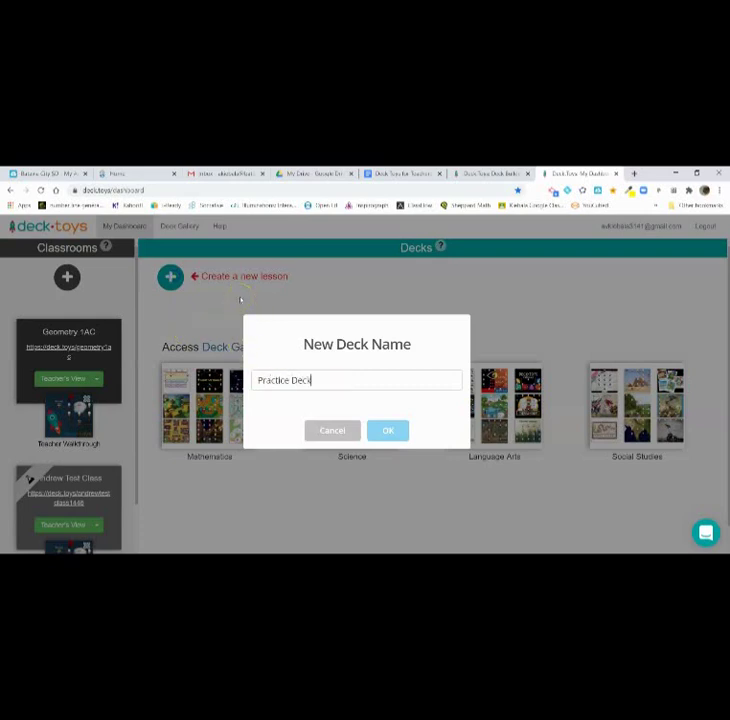
click(397, 435)
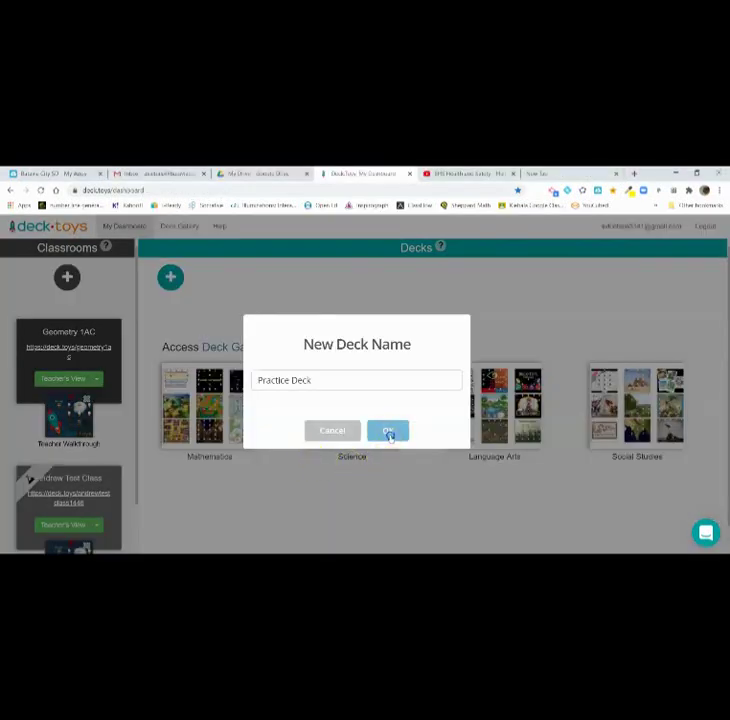
click(389, 435)
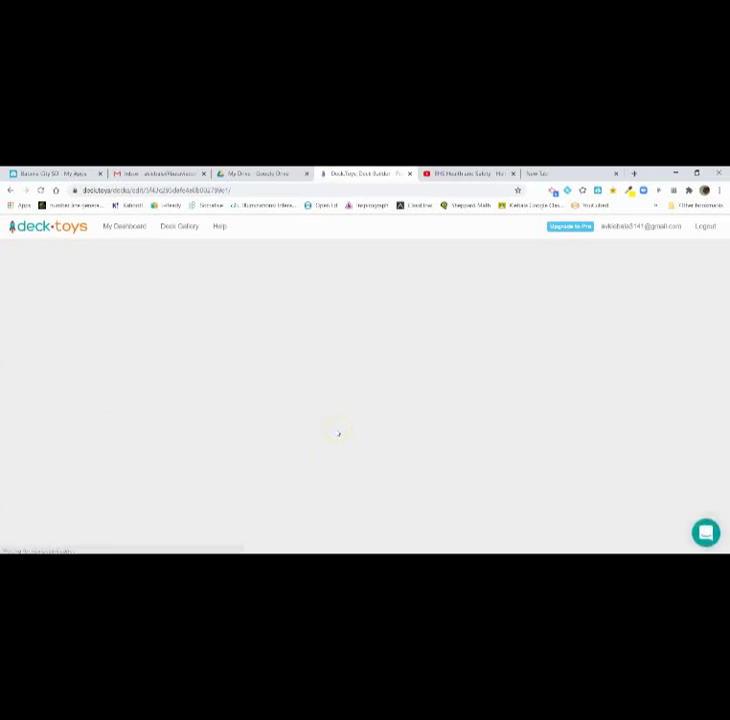
drag(338, 433, 489, 489)
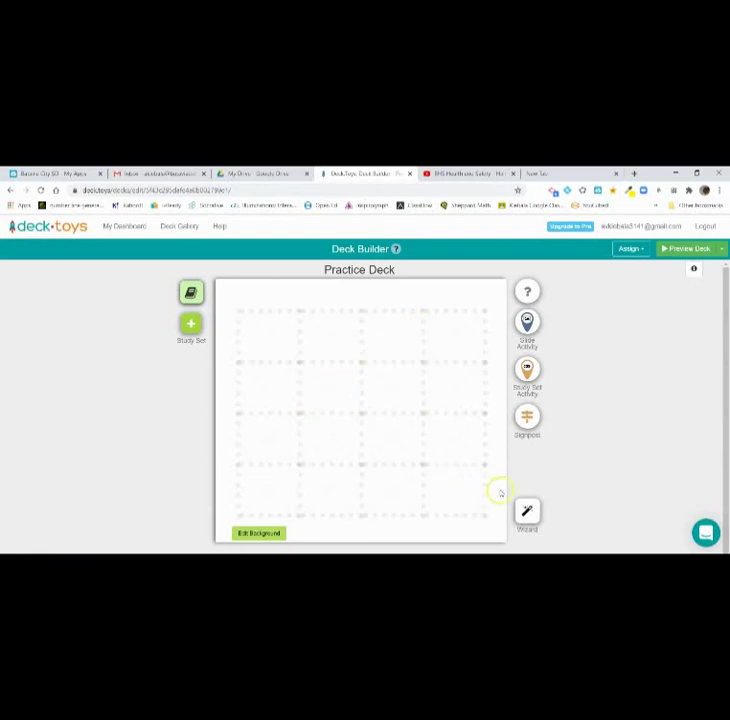
- Look through the path templates in the Path and Activities Wizard and close it without applying one
click(527, 512)
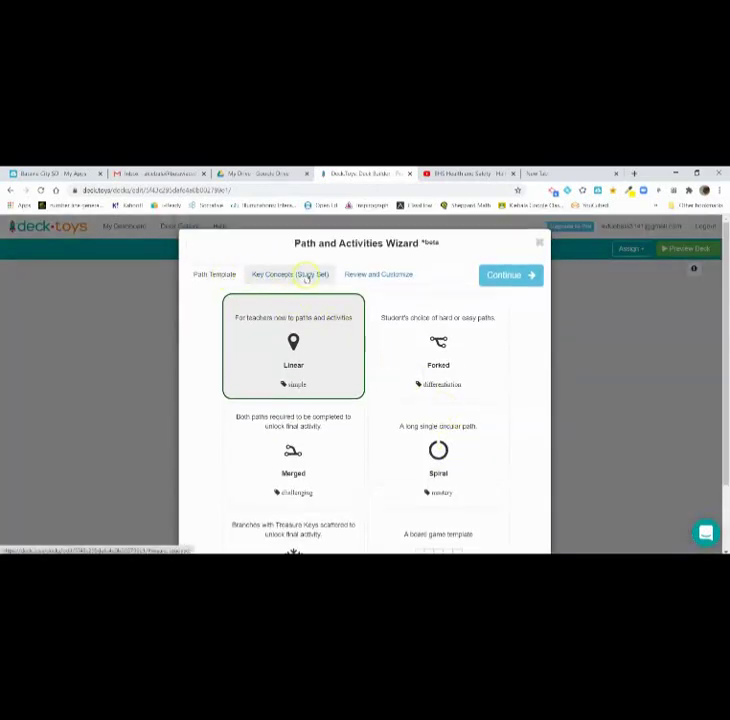
scroll(415, 398, down, 2)
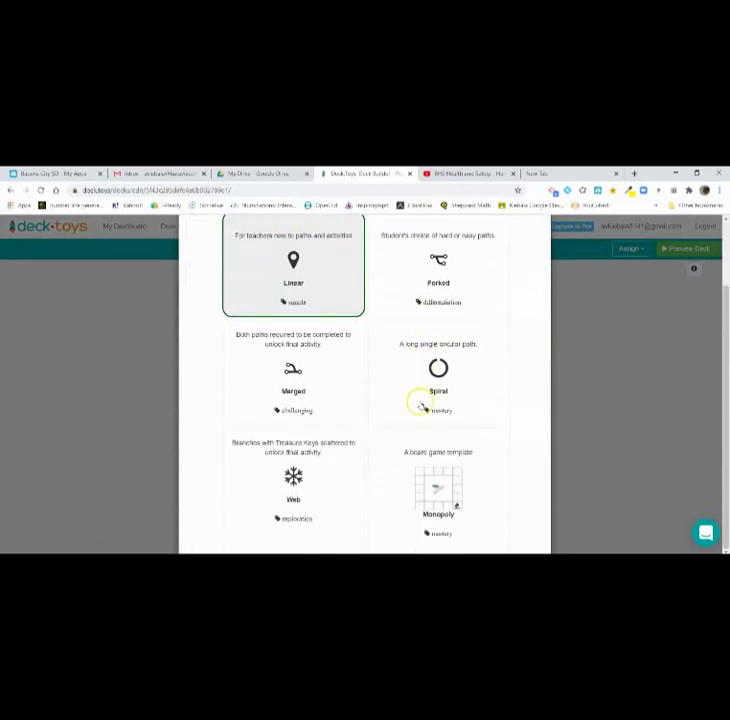
scroll(416, 403, up, 2)
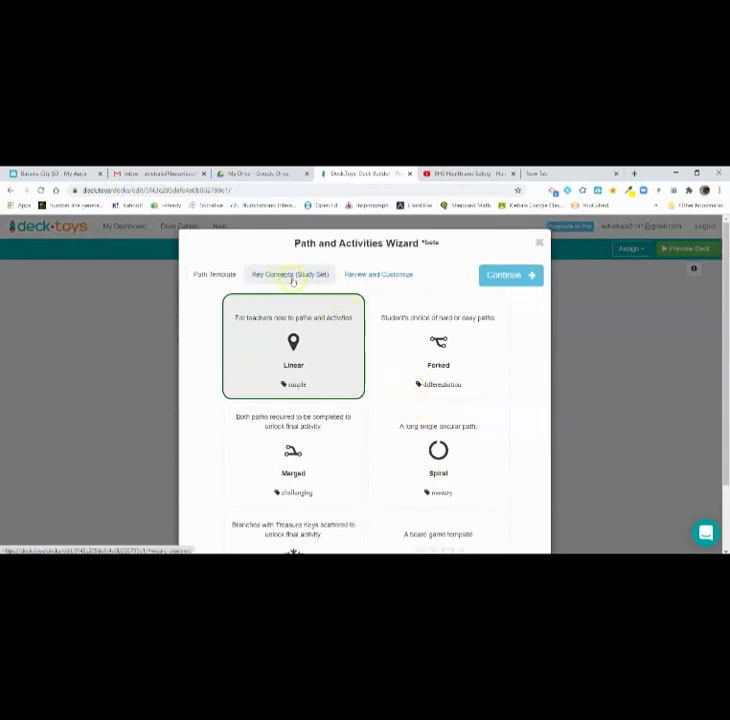
click(540, 243)
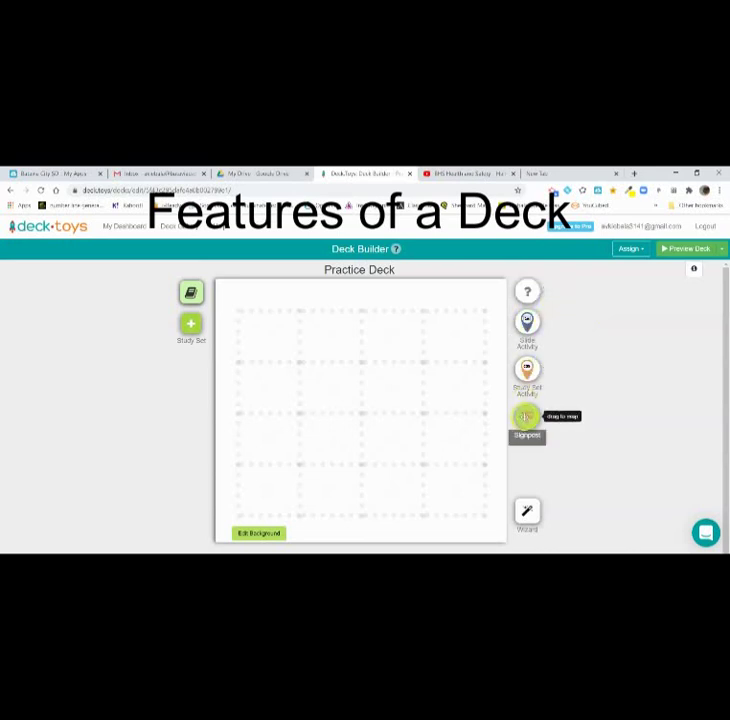
- Place a signpost on the second grid point of the map's top row and title it "Start Here"
drag(527, 414, 299, 296)
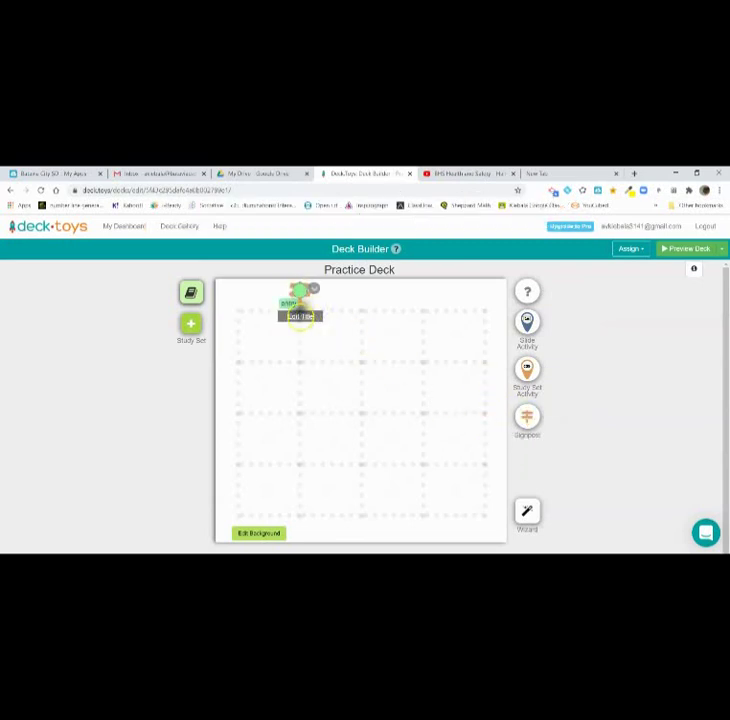
click(300, 316)
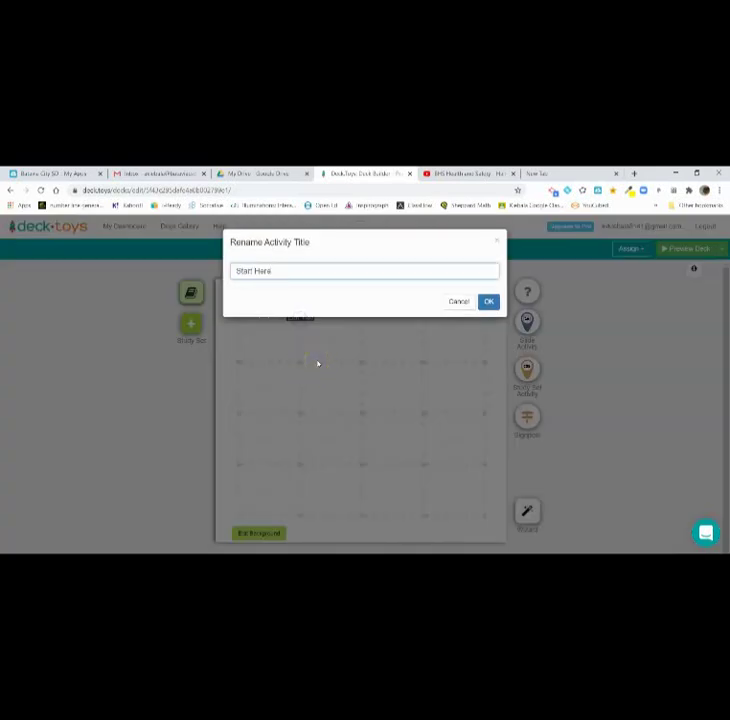
click(487, 301)
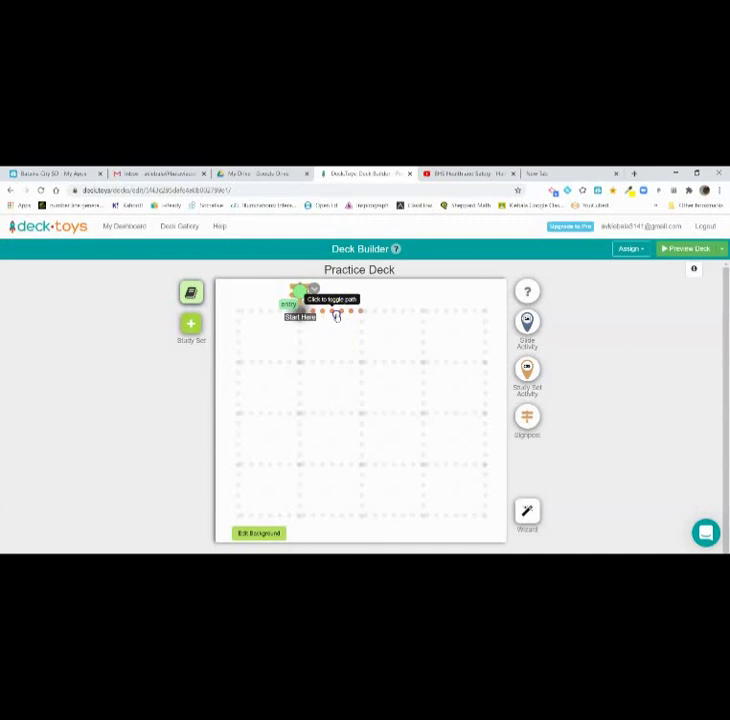
- Add path segments from the Start Here signpost to its neighbouring grid points on both sides and directly below
mouse_move(316, 306)
mouse_down()
mouse_move(407, 355)
mouse_move(323, 321)
mouse_move(484, 328)
mouse_move(373, 303)
mouse_move(298, 302)
mouse_move(322, 320)
mouse_up()
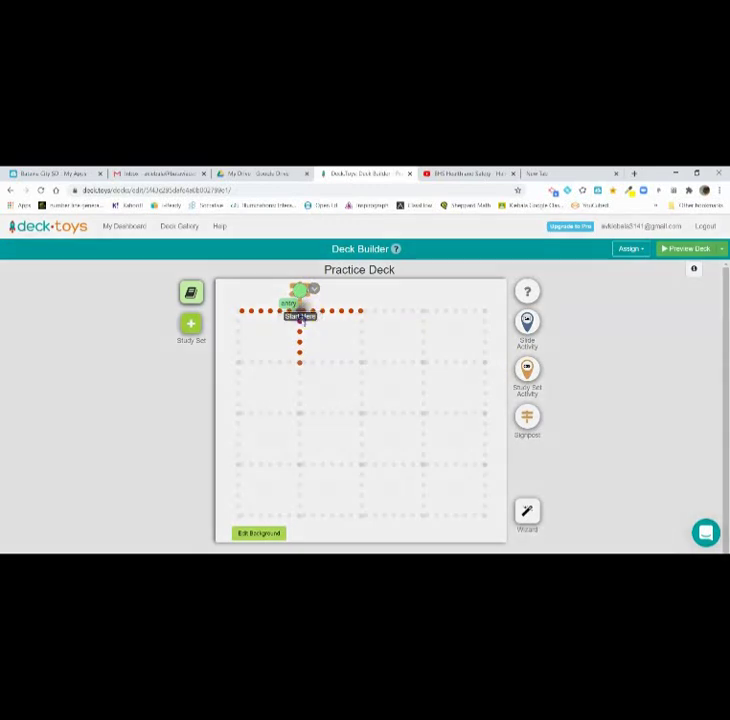
double_click(300, 316)
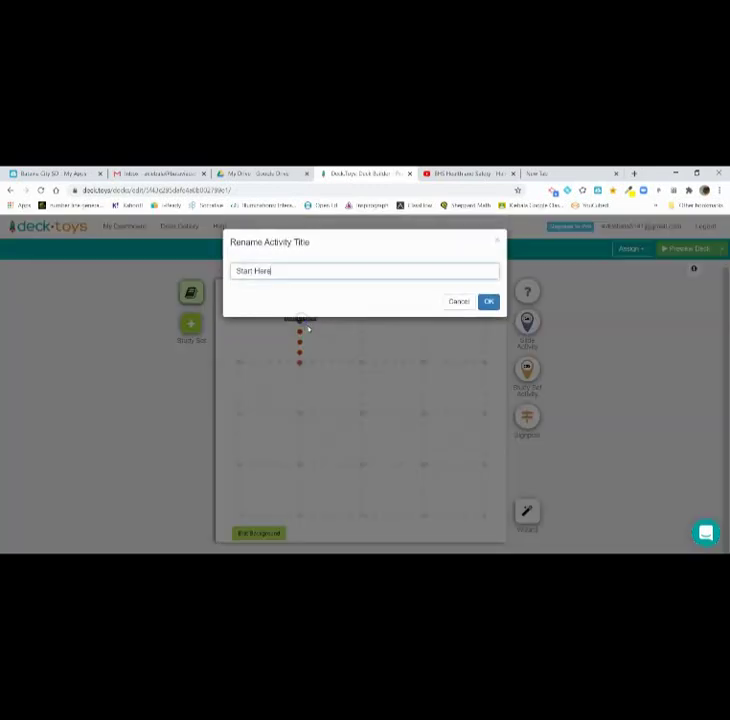
click(463, 303)
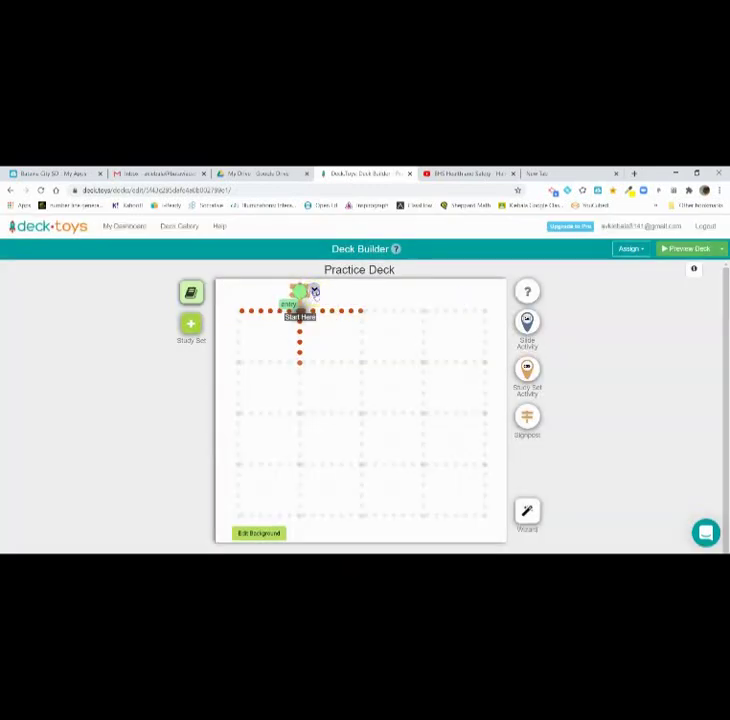
- Examine the Start Here signpost's instruction editor and its activity options without changing anything
click(314, 290)
click(331, 331)
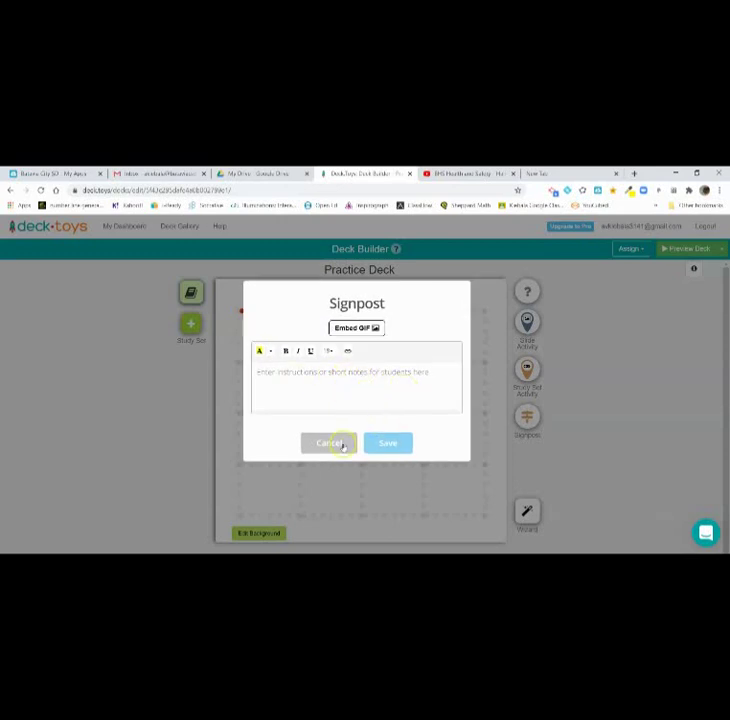
click(342, 445)
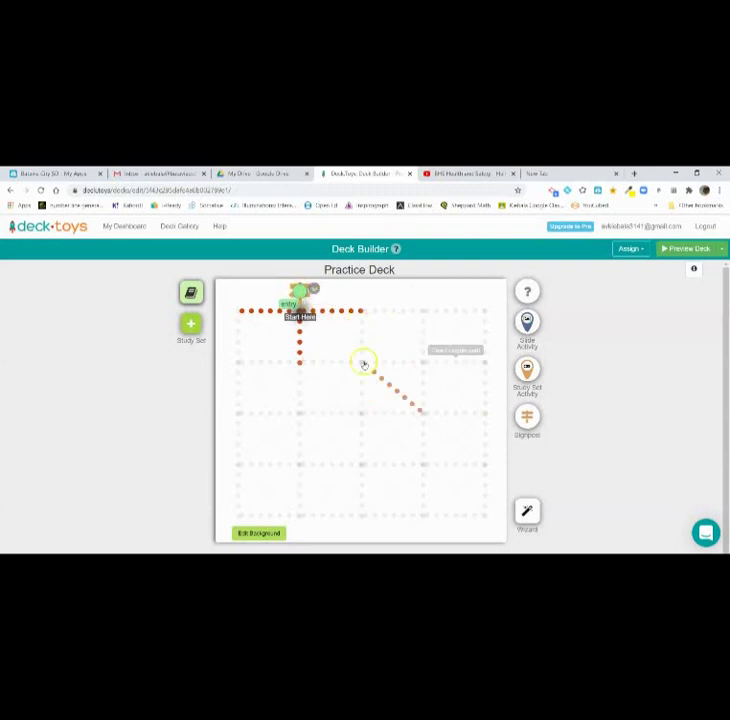
click(315, 289)
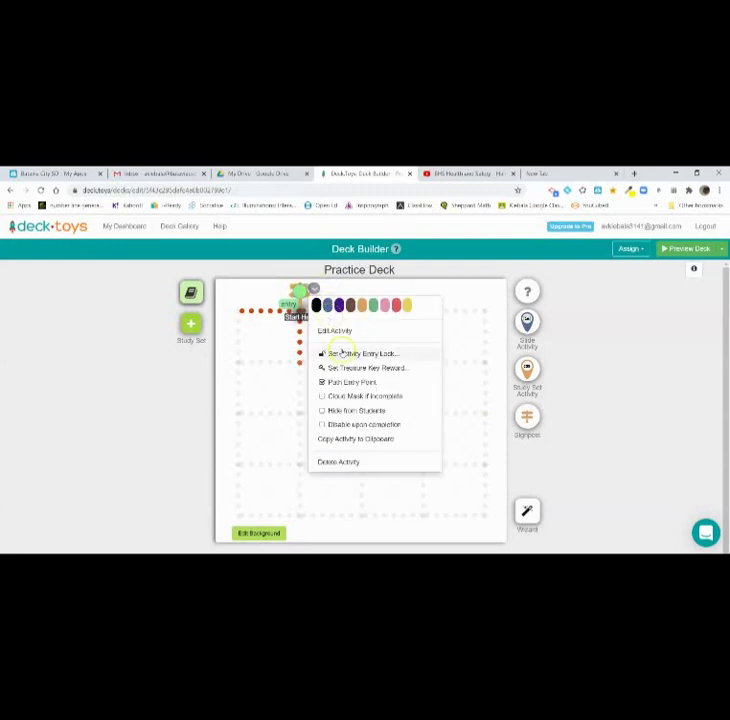
click(313, 287)
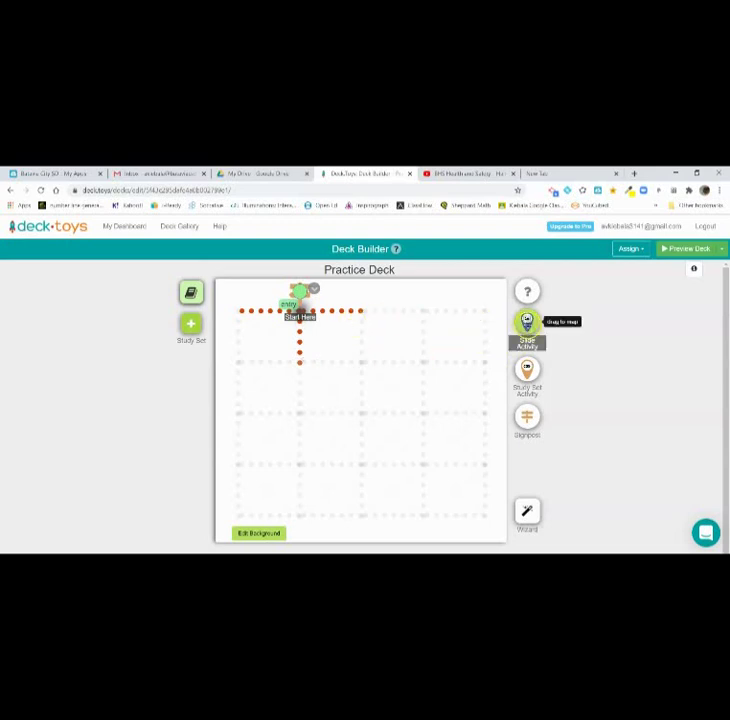
- Place a slide activity on the third grid point of the map's top row and title it "Slide Activities"
drag(527, 321, 364, 301)
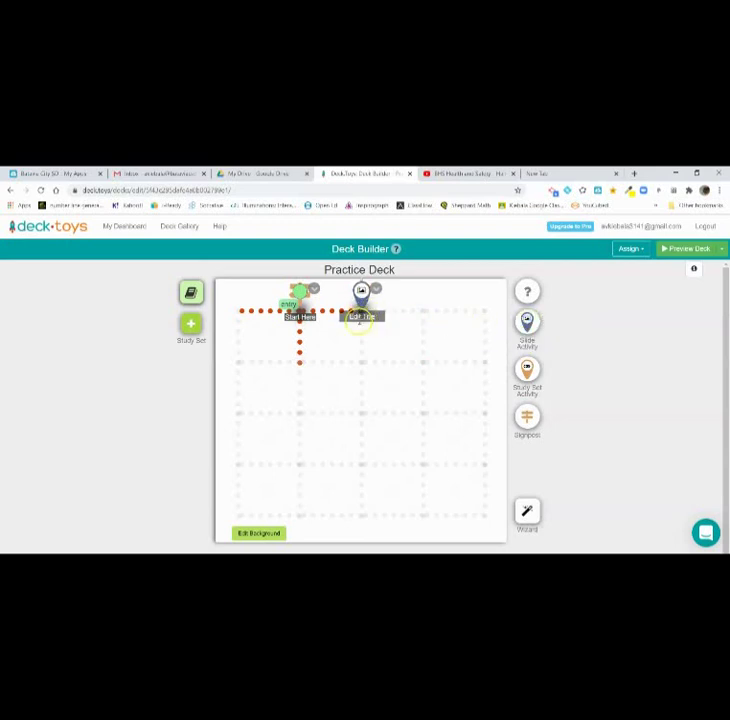
click(362, 316)
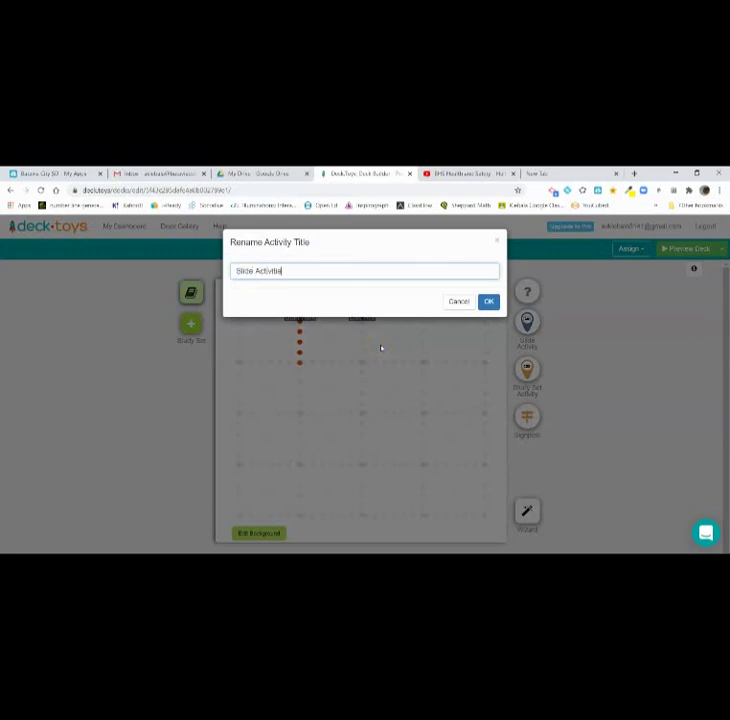
click(488, 301)
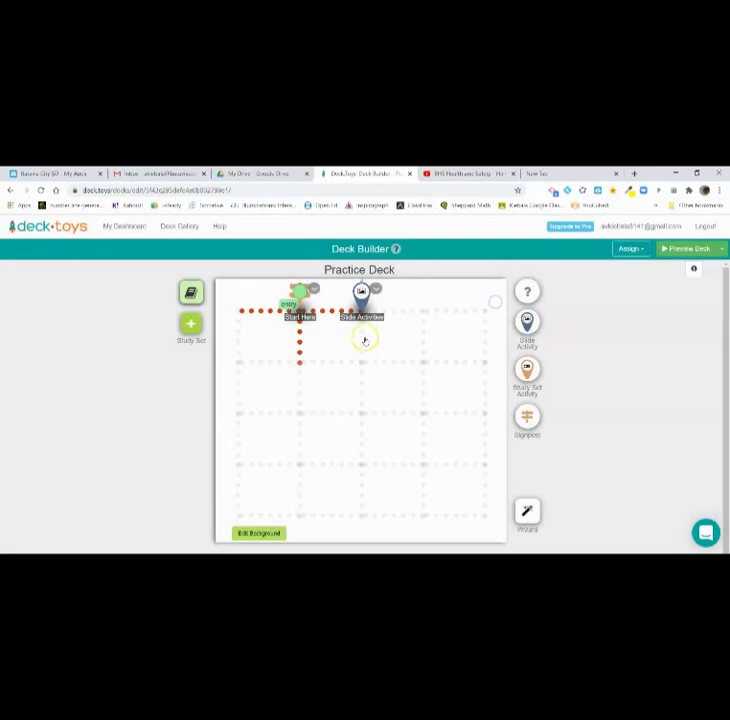
- Change the Slide Activities marker's colour to red
click(376, 290)
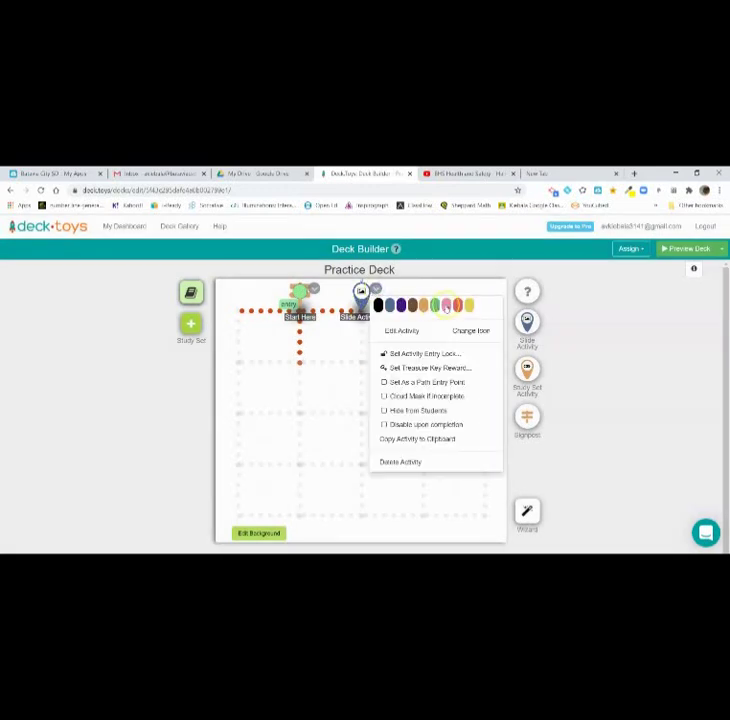
click(458, 305)
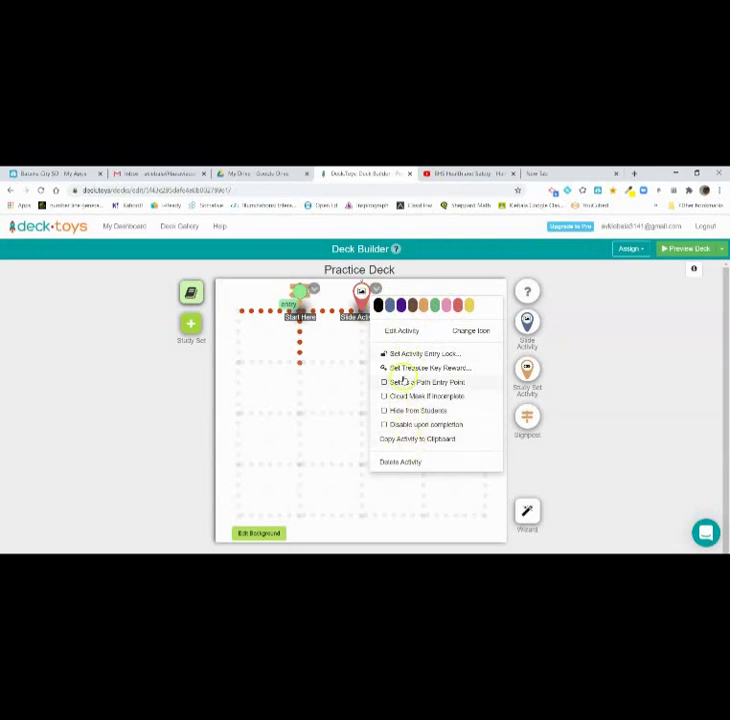
click(355, 339)
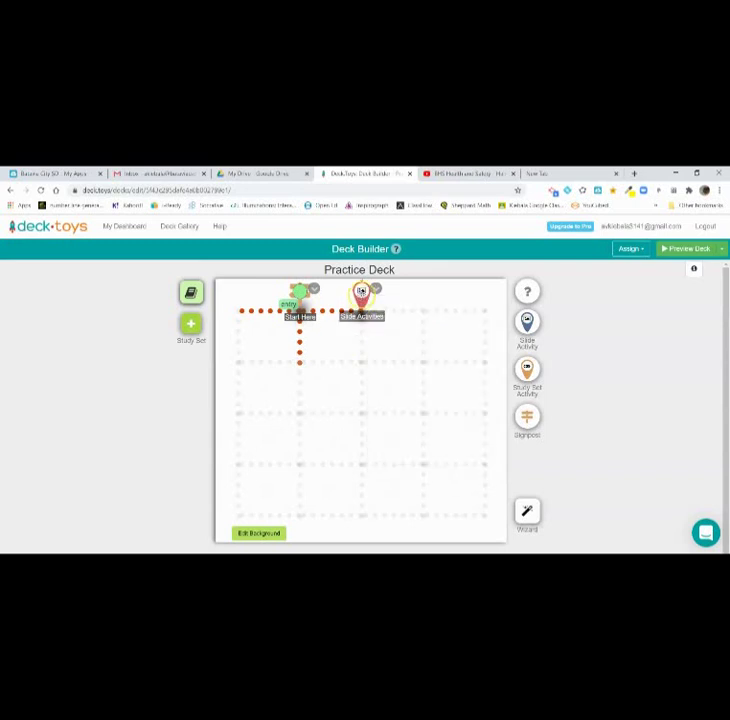
- Open the Slide Activities activity and look at its starter slide templates without applying one
click(361, 295)
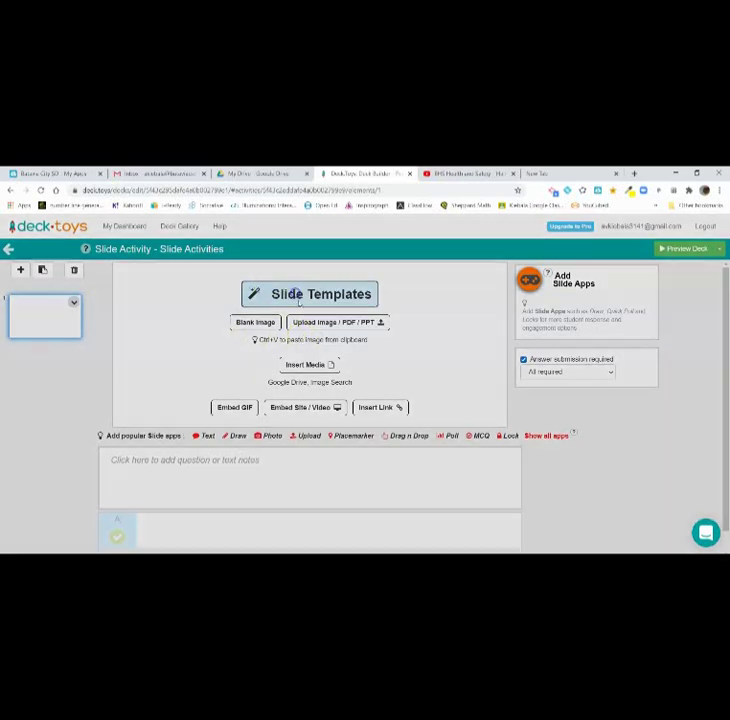
click(296, 293)
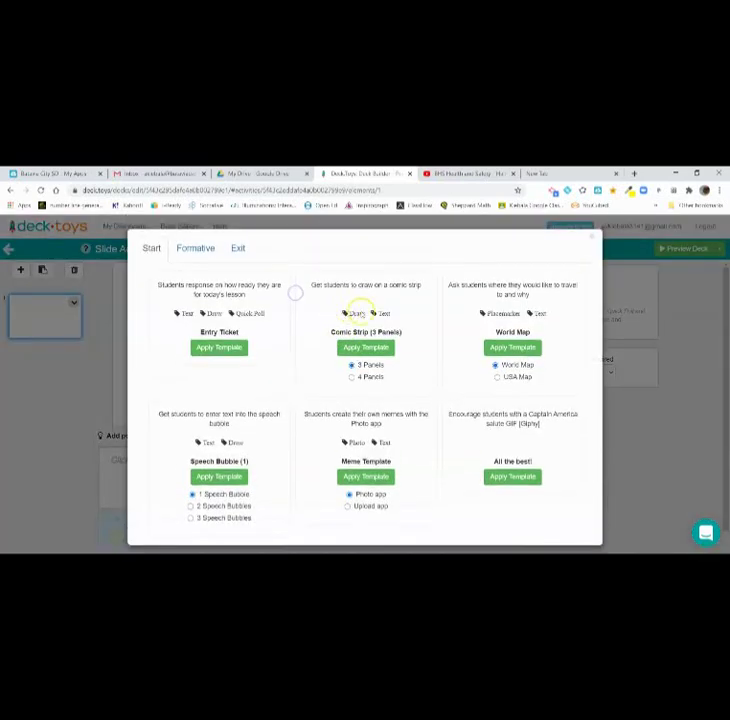
click(588, 237)
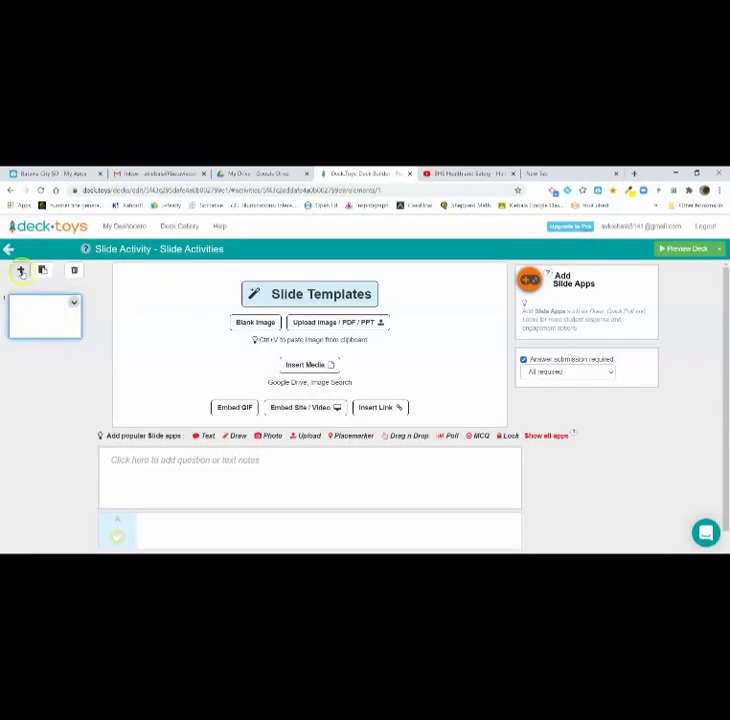
- Add a second slide to the activity, move the first slide below it, and return to the deck map
click(21, 270)
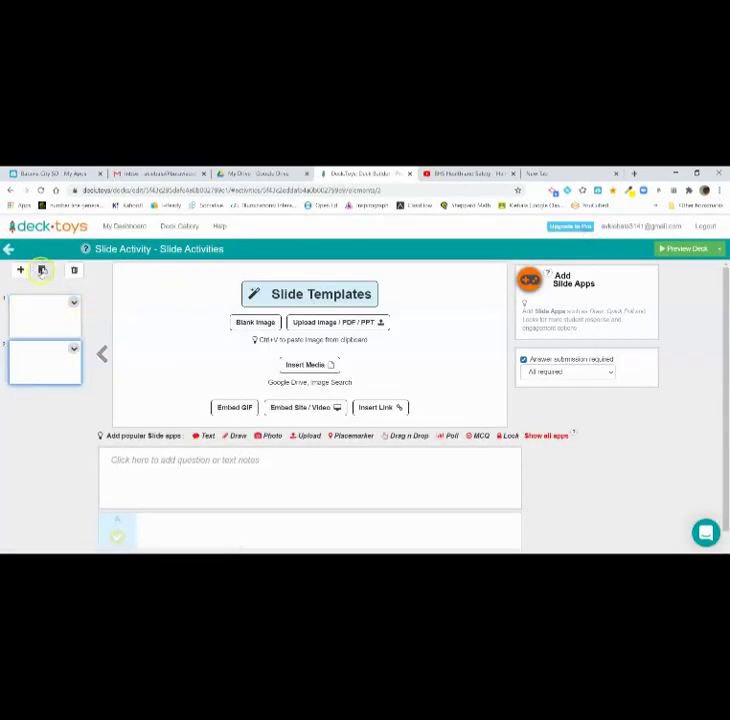
drag(49, 318, 55, 375)
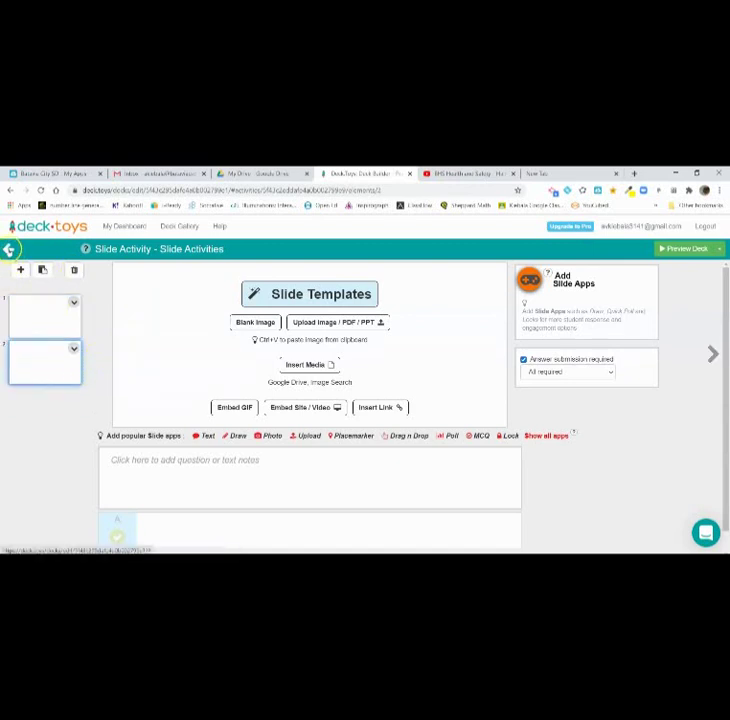
click(8, 249)
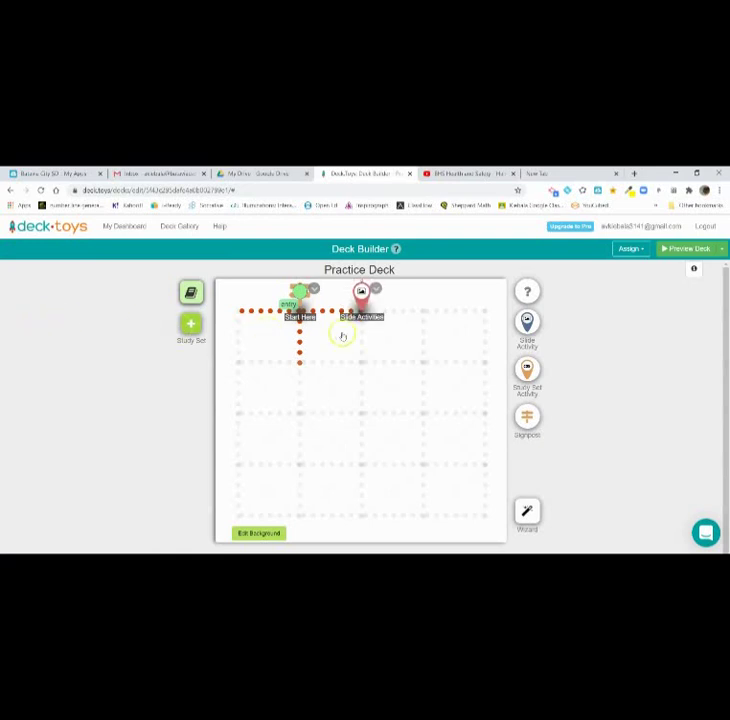
- Reopen the Slide Activities activity and save "Information" as the first slide's question text
click(362, 298)
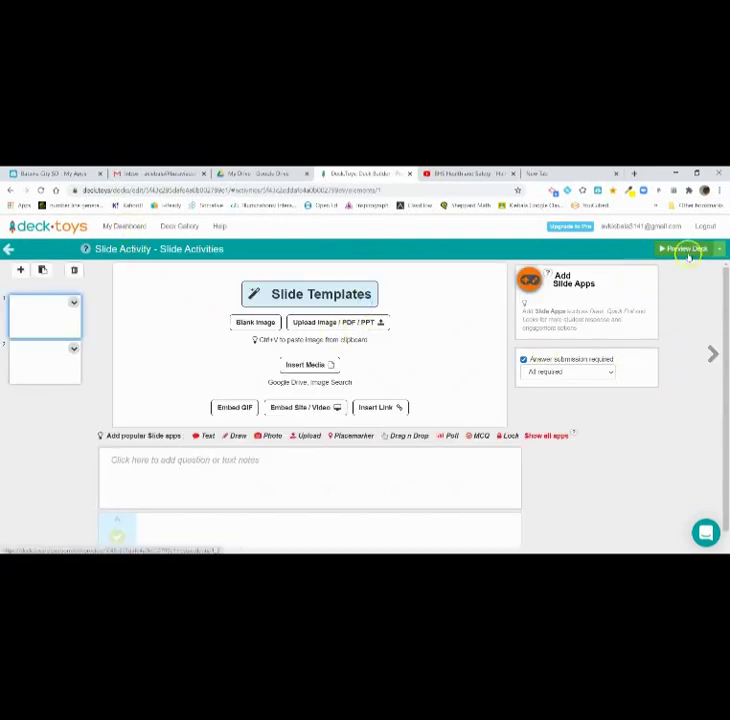
click(303, 466)
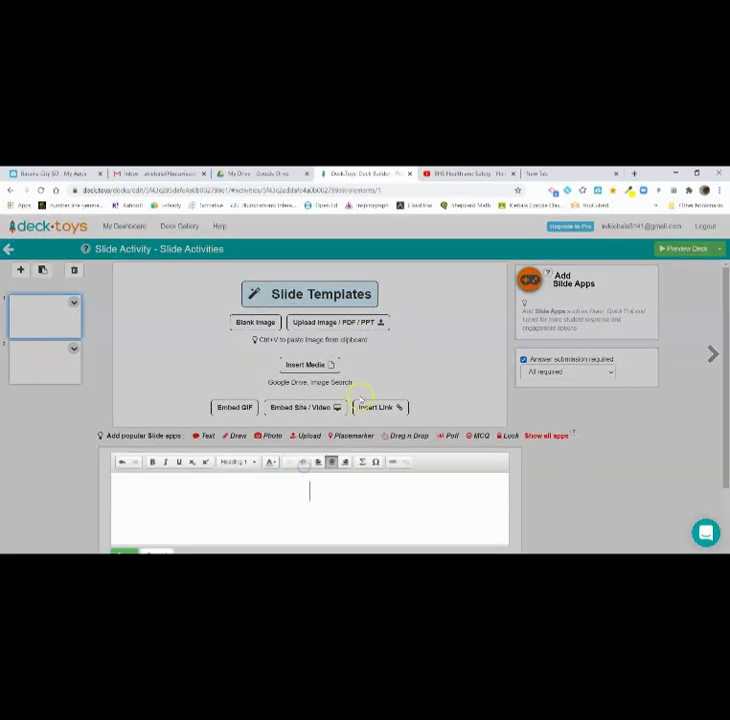
text(Information)
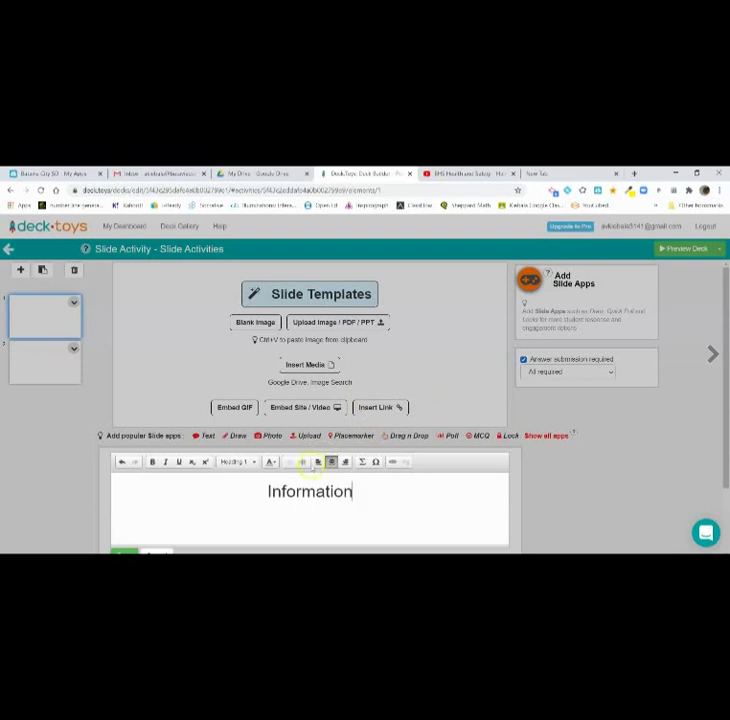
scroll(285, 497, down, 2)
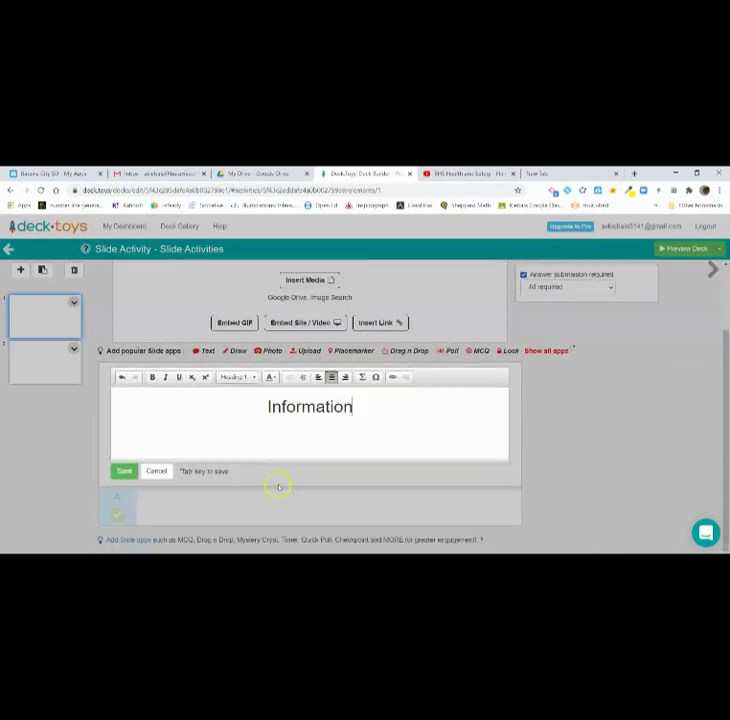
click(124, 471)
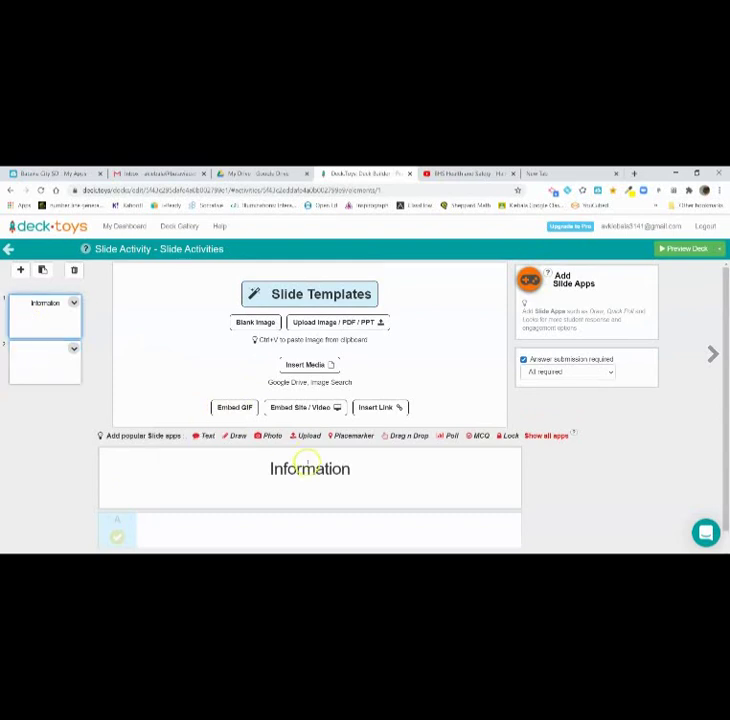
- Save "Which one is correct?" as the second slide's question text
click(50, 356)
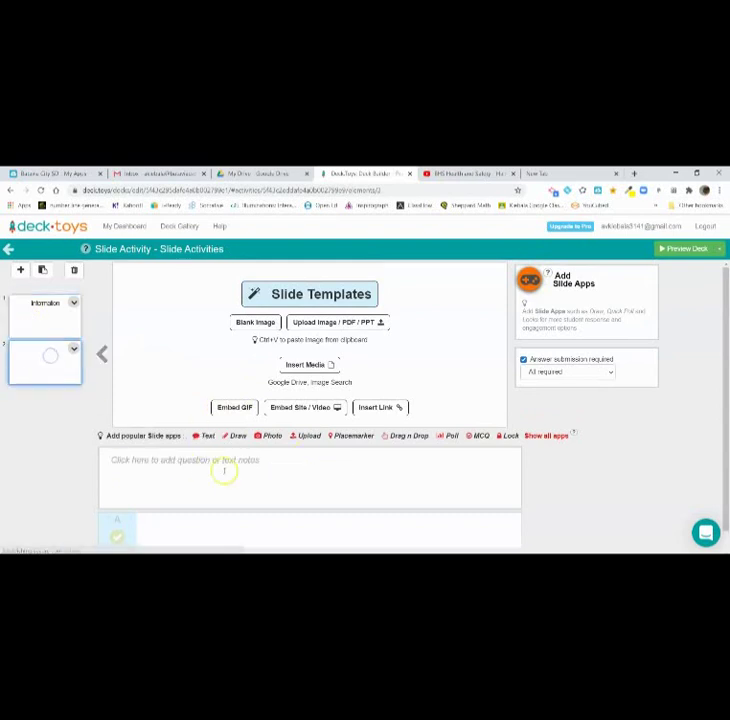
click(267, 471)
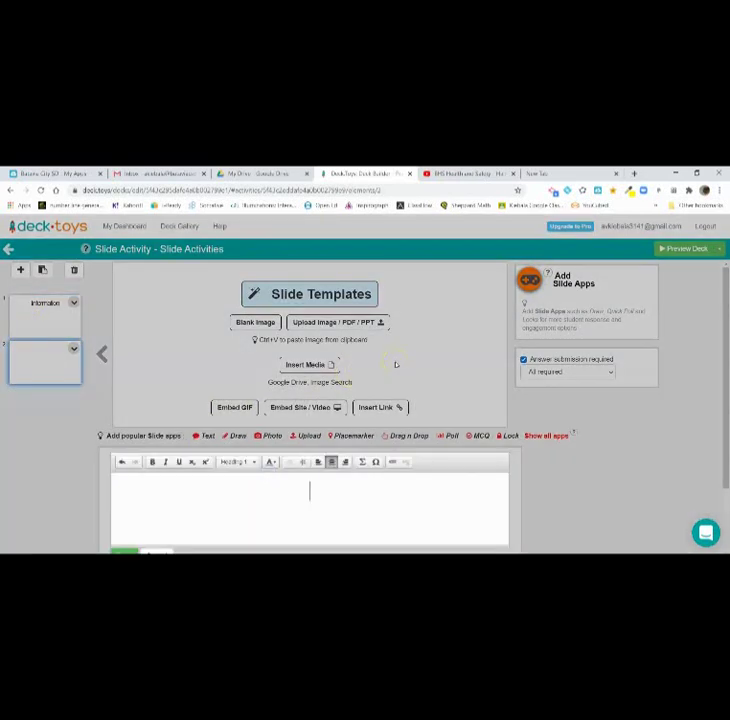
text(Which one is )
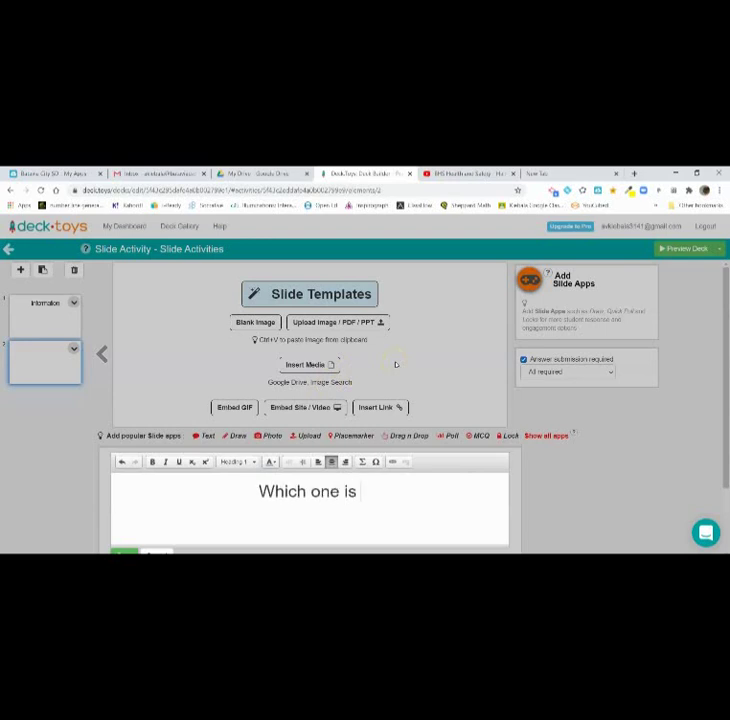
text(correct)
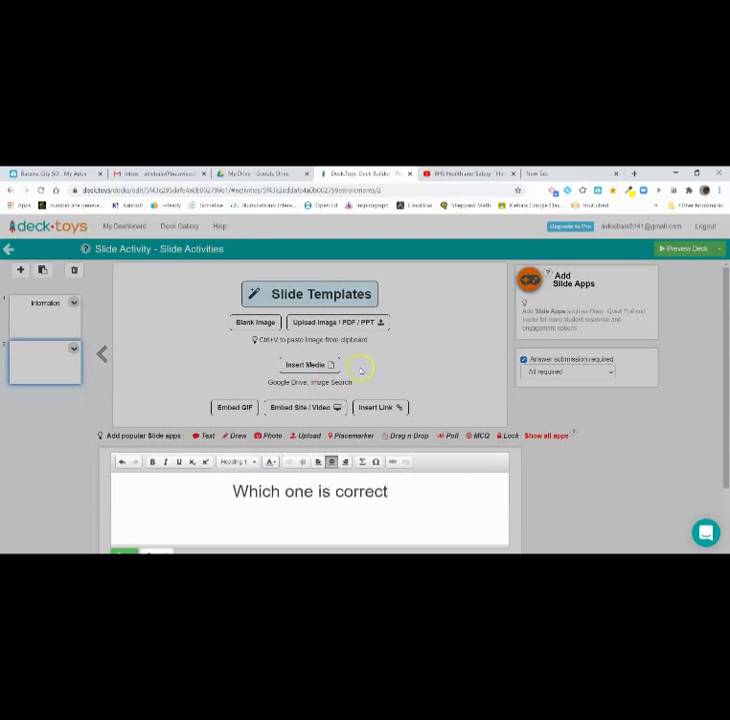
text(?)
scroll(230, 490, down, 2)
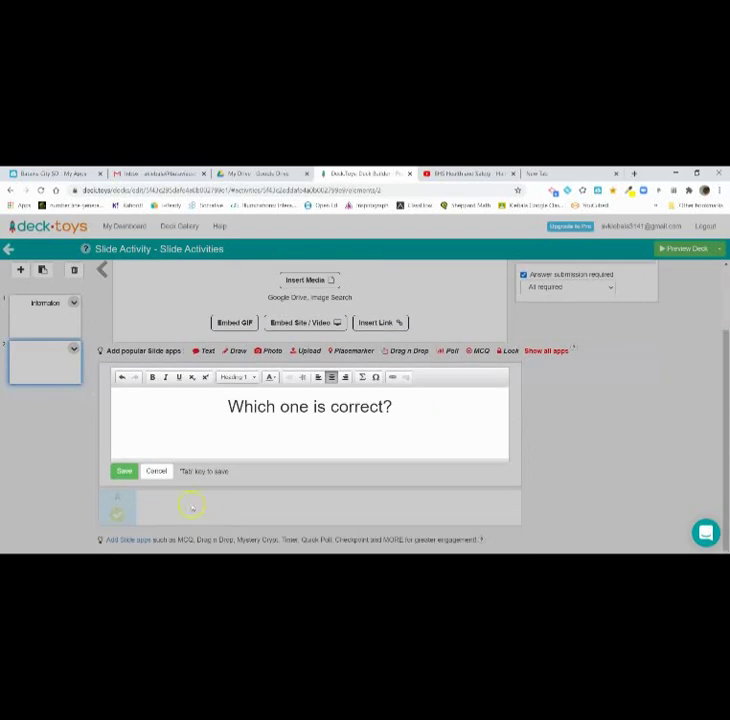
click(134, 471)
- Add answer choices A, B and C to the second slide's question and mark B as the correct answer
click(160, 513)
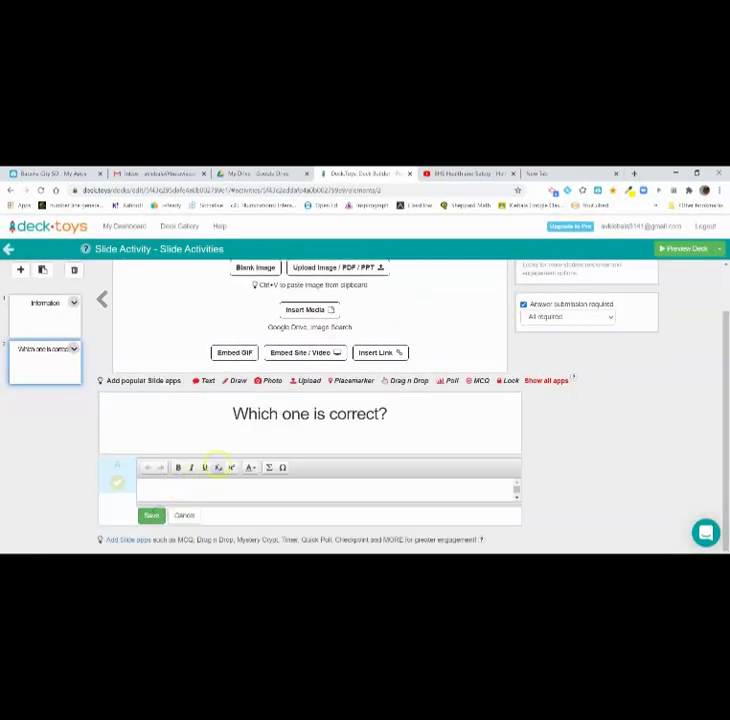
text(A)
key(Return)
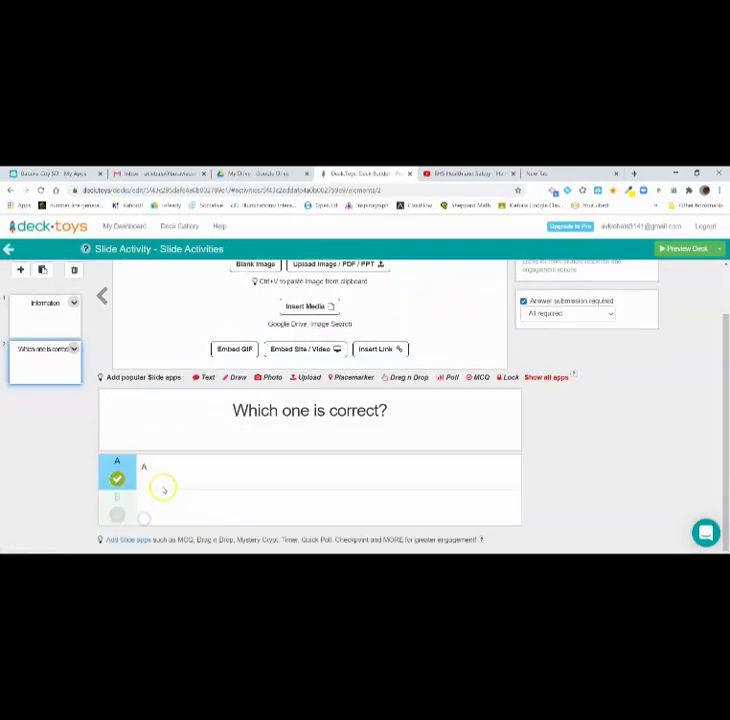
click(158, 497)
text(B)
key(Return)
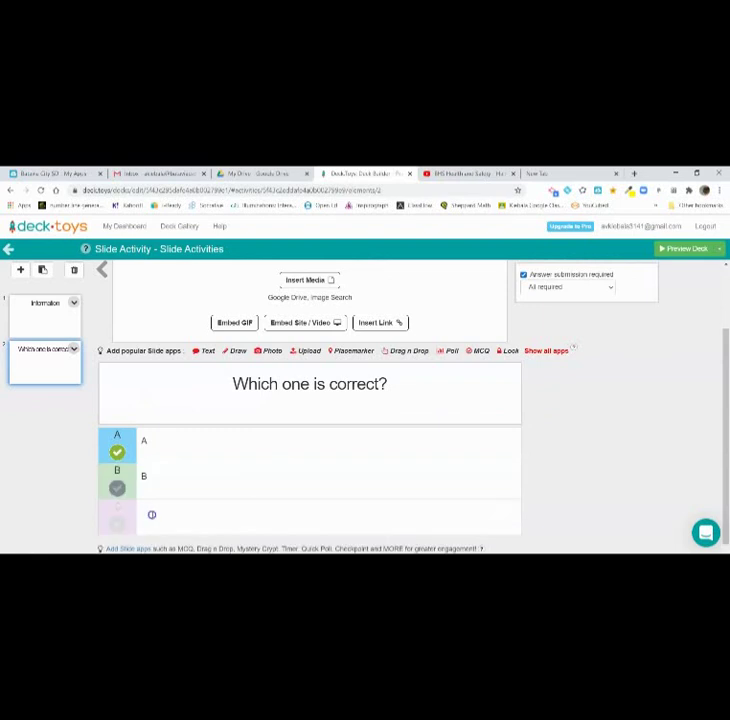
click(151, 513)
text(C)
key(Return)
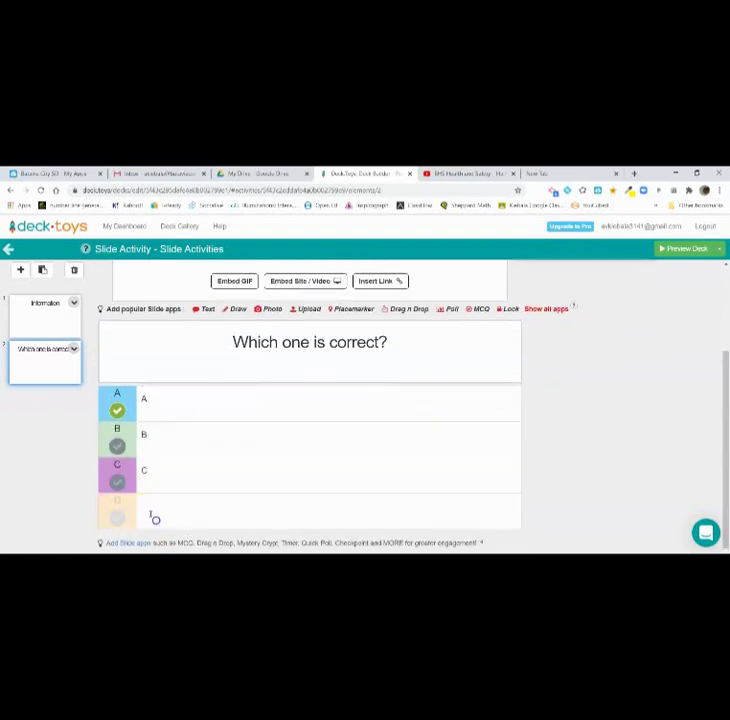
click(117, 447)
- Add a third slide, try a blank image on it and remove that image before returning to the deck map
scroll(210, 450, up, 2)
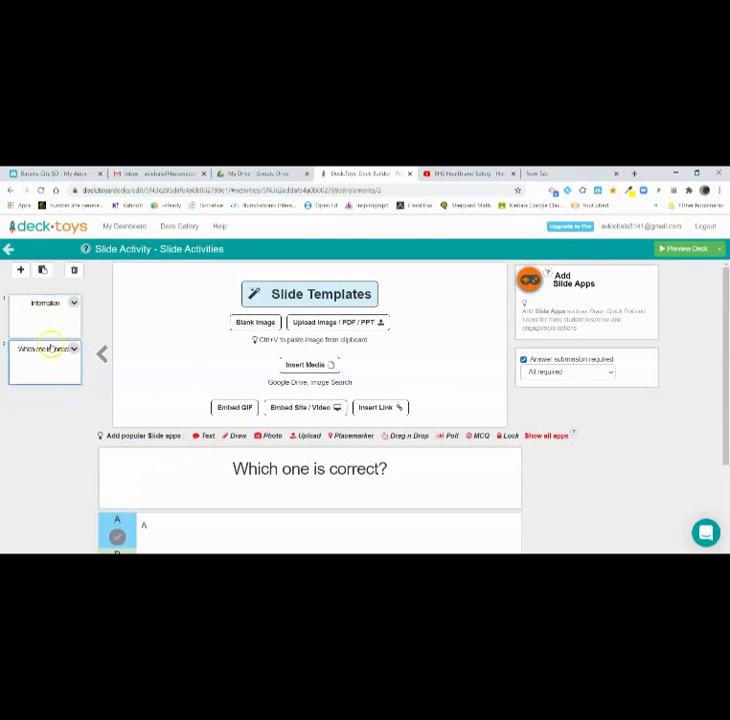
click(24, 270)
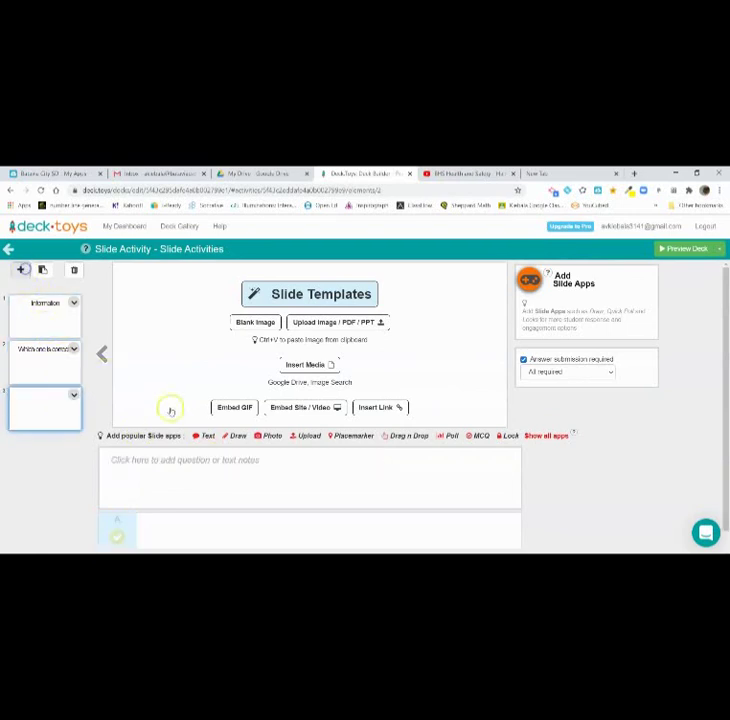
click(256, 323)
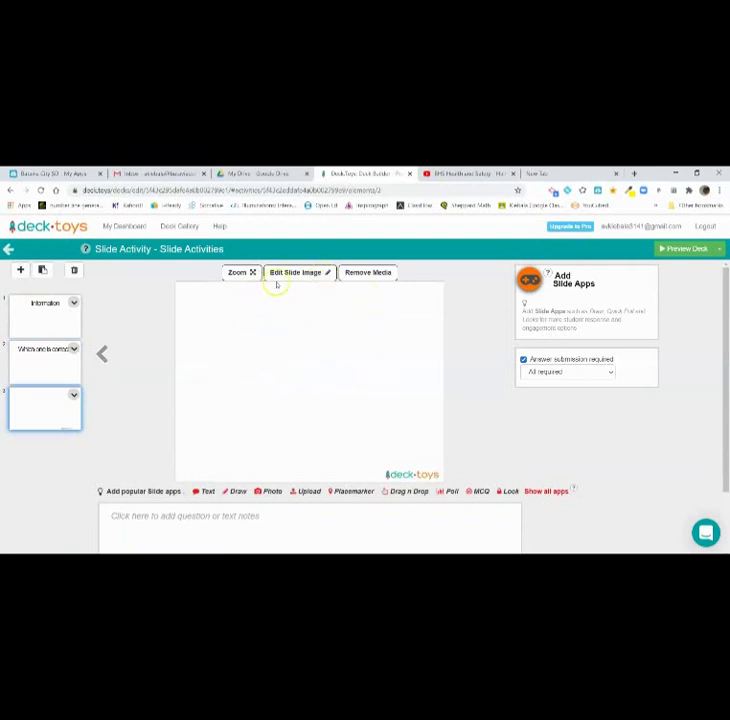
click(386, 274)
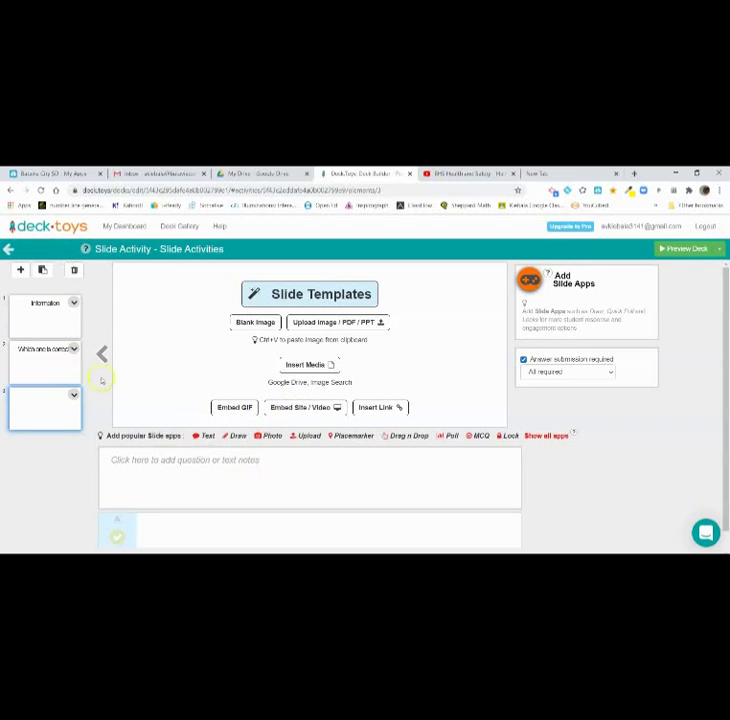
click(10, 250)
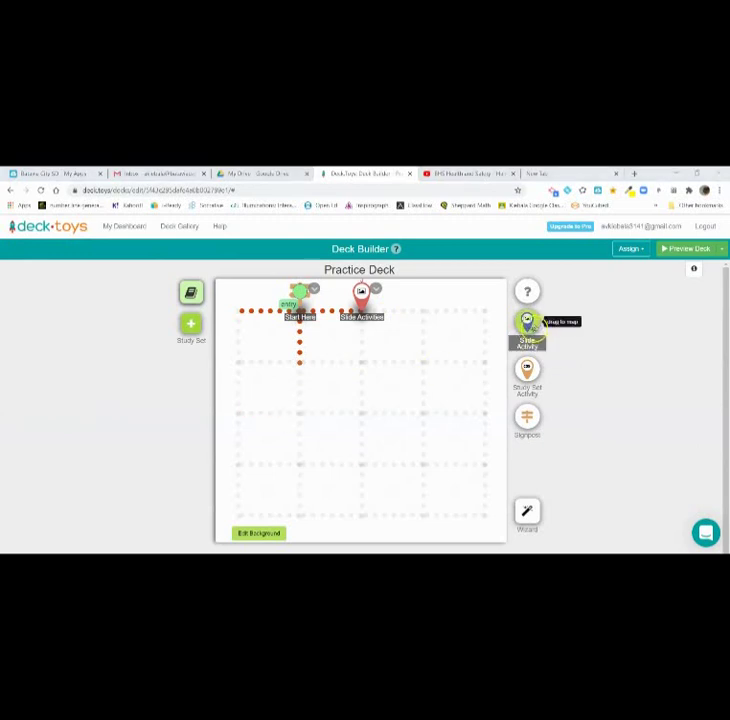
- Place a slide activity on the grid point directly below Start Here, title it "Slide Apps" and open it for editing
drag(527, 321, 302, 360)
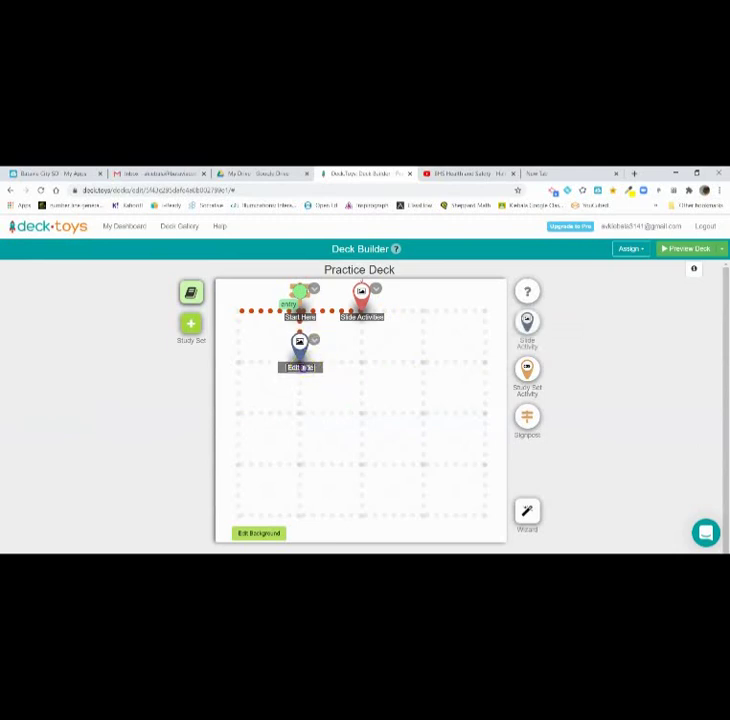
text(Slide Apps)
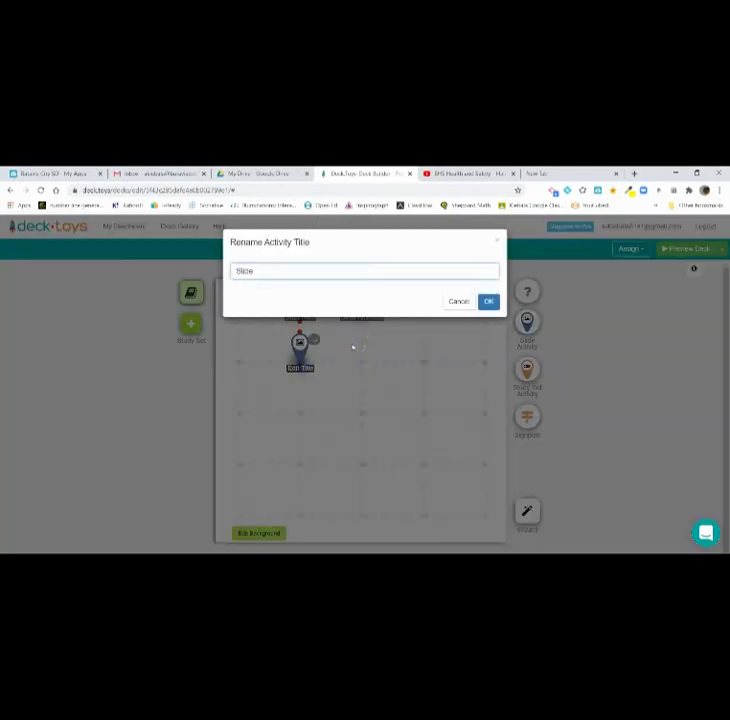
click(488, 301)
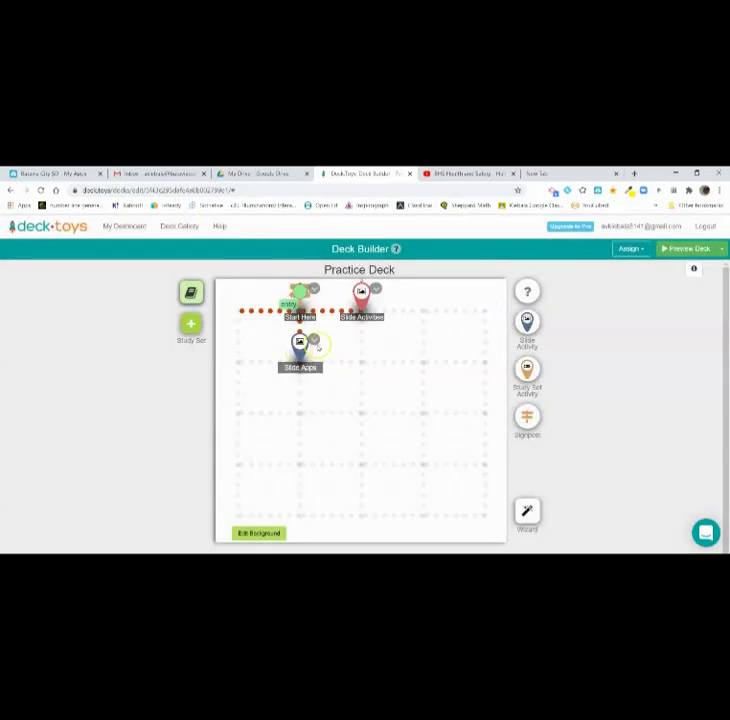
click(314, 341)
click(338, 369)
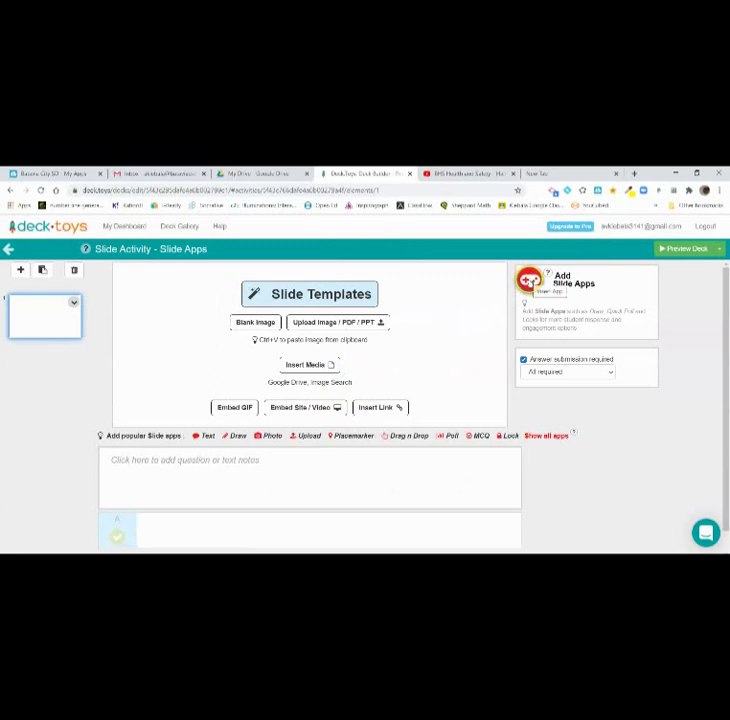
- Add a Text slide app to the first slide of the Slide Apps activity
click(529, 280)
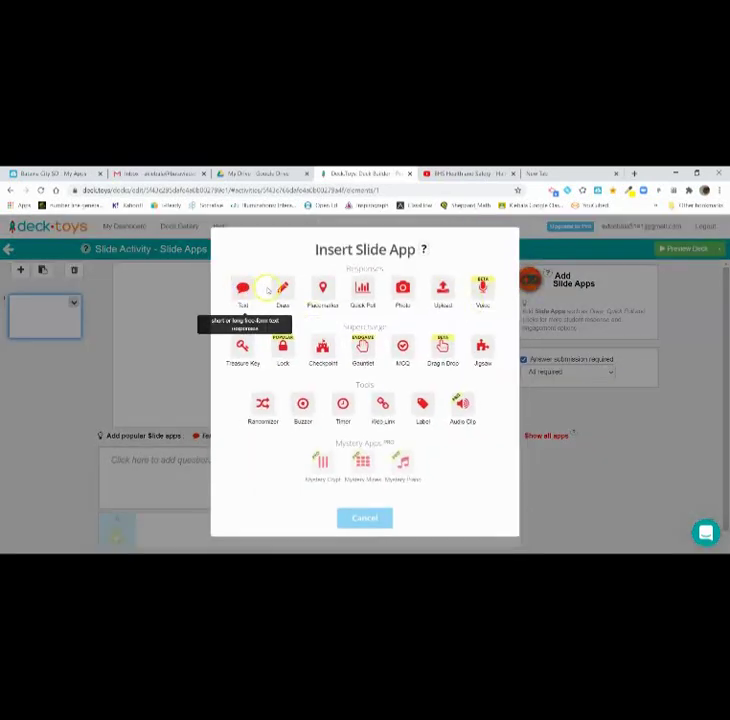
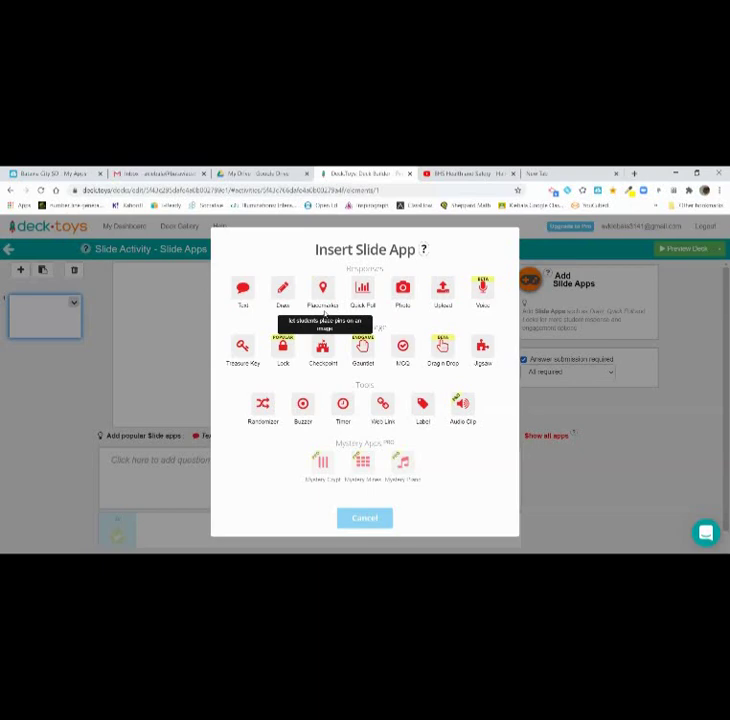
click(364, 517)
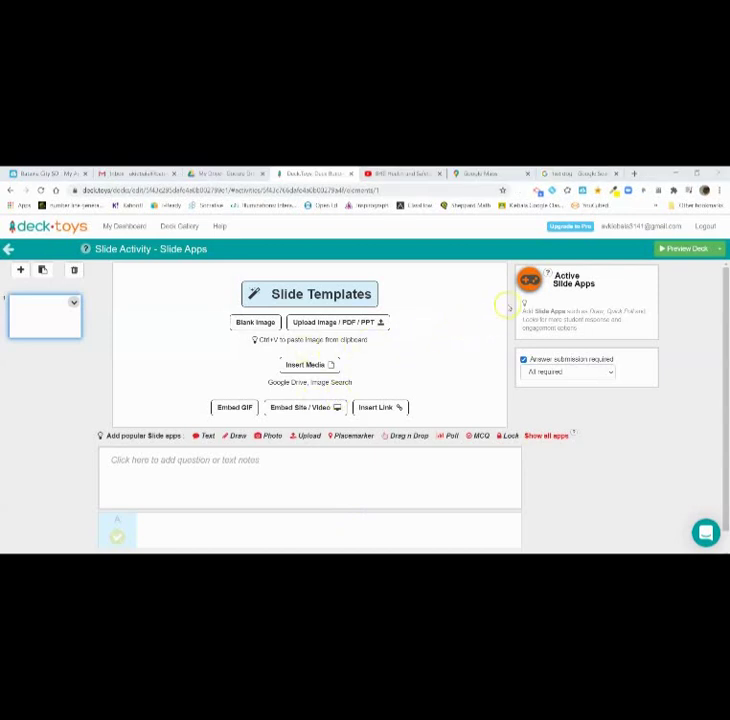
click(530, 279)
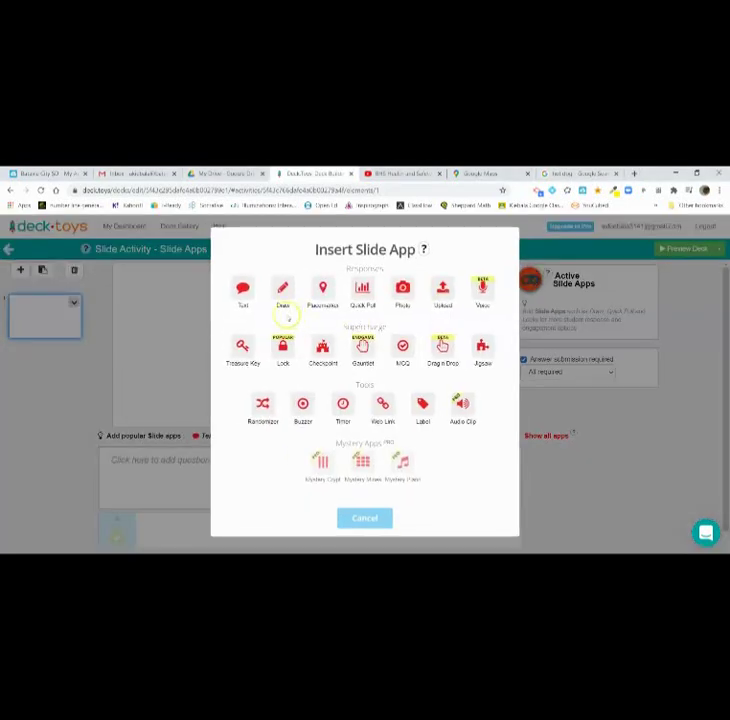
click(245, 287)
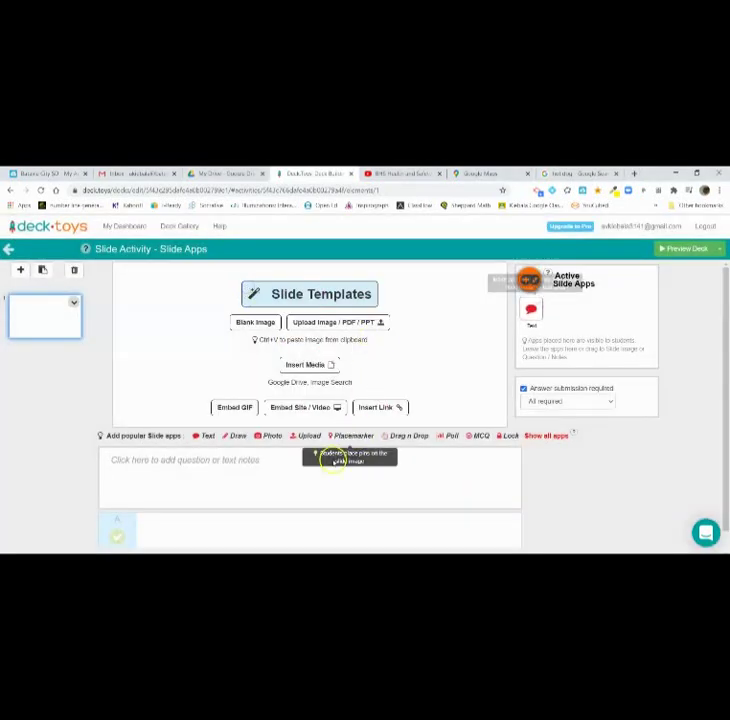
- Copy the enlarged Wikipedia hot dog picture from the Google image results and paste it as the first slide's image in Deck.Toys
click(314, 469)
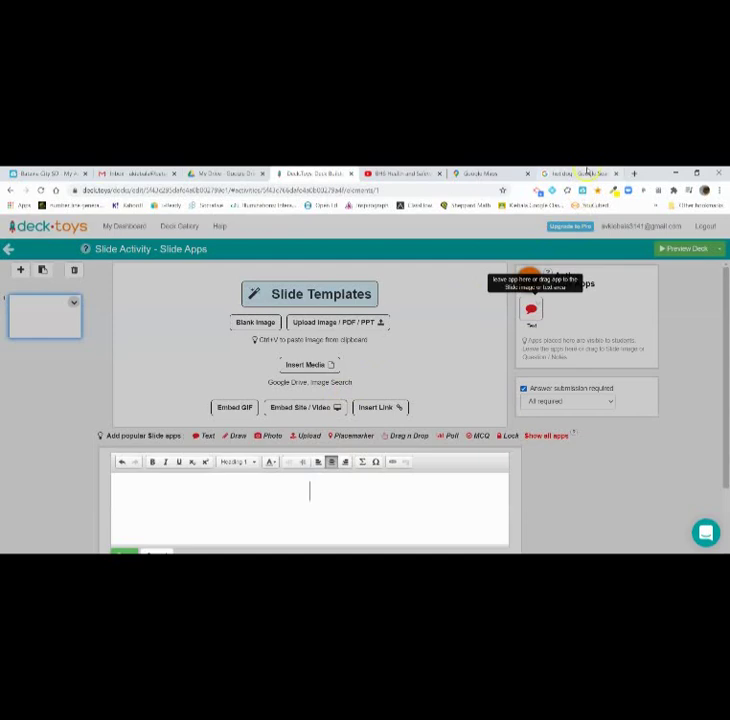
click(580, 173)
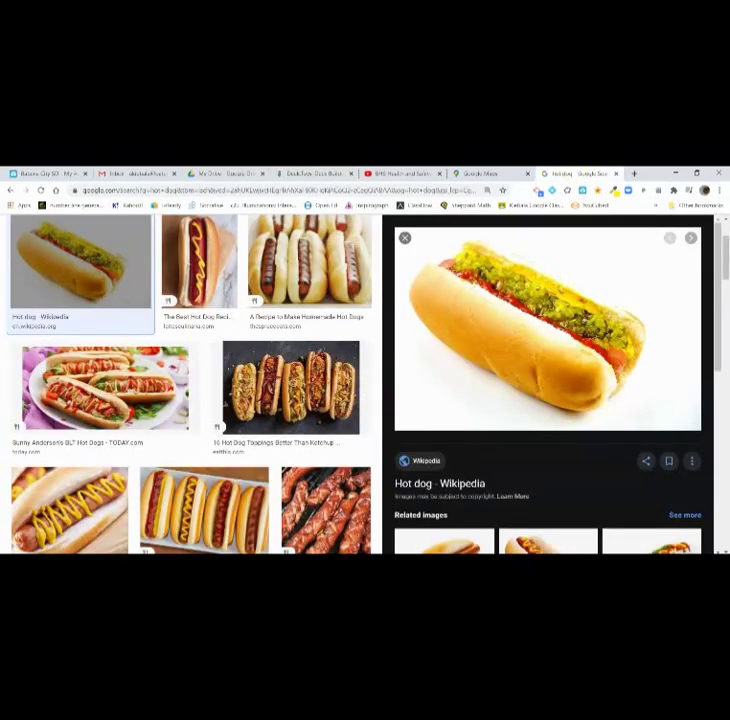
right_click(563, 328)
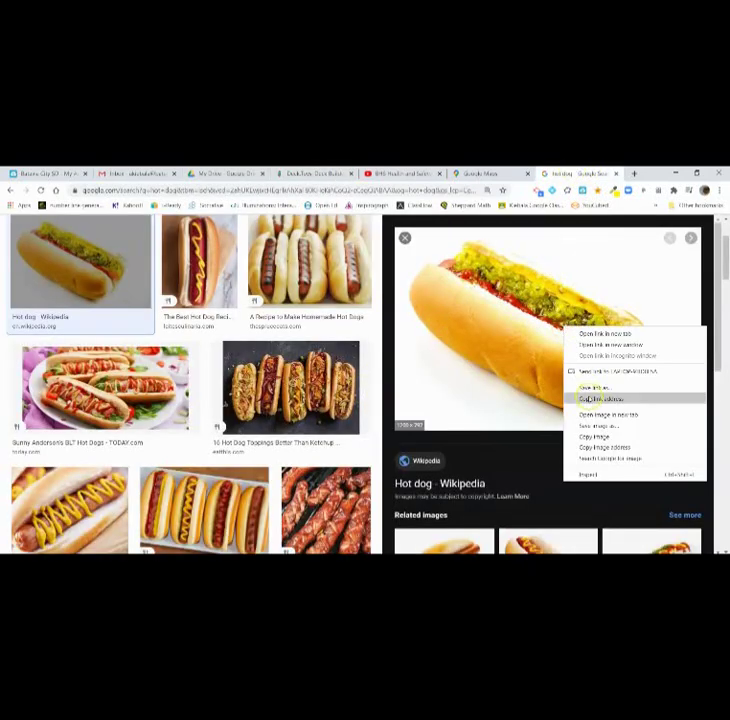
click(572, 437)
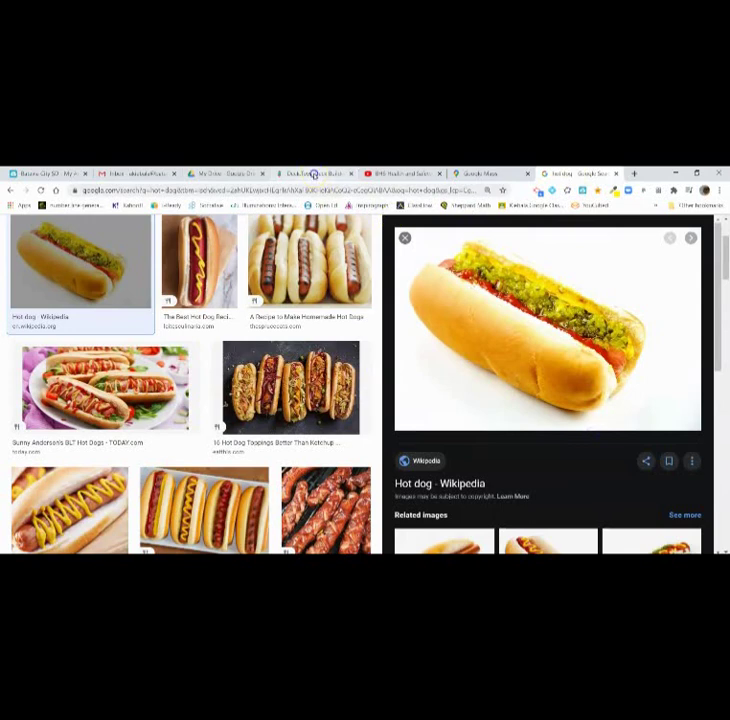
click(306, 173)
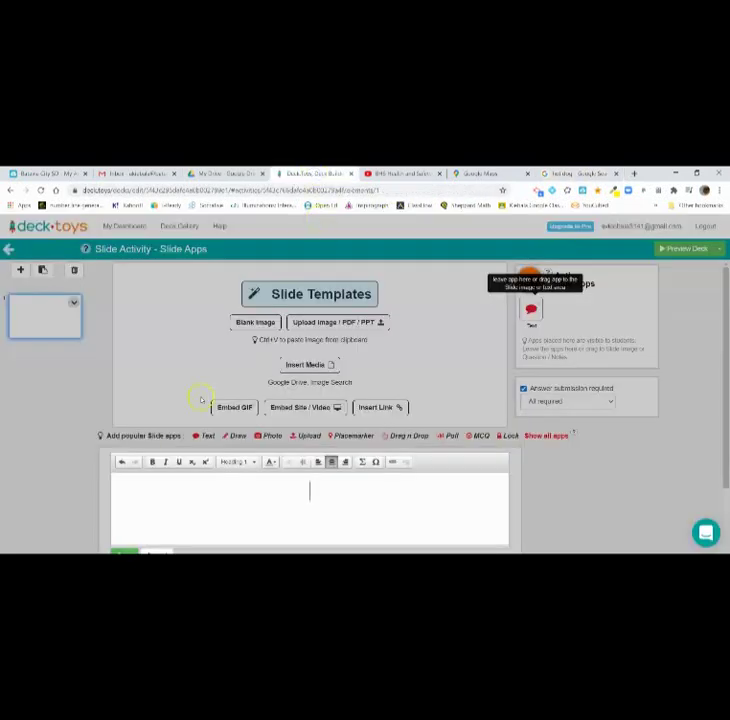
click(117, 538)
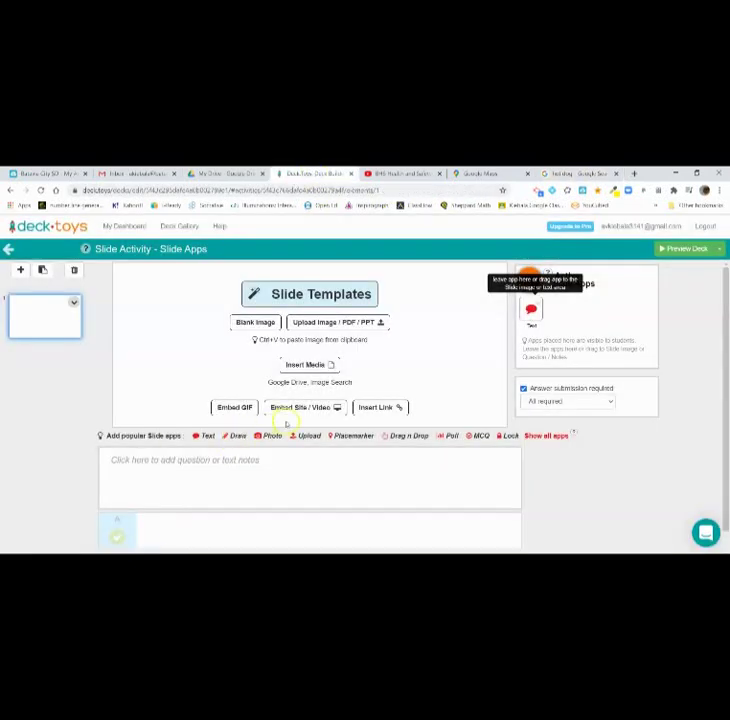
key(ctrl+v)
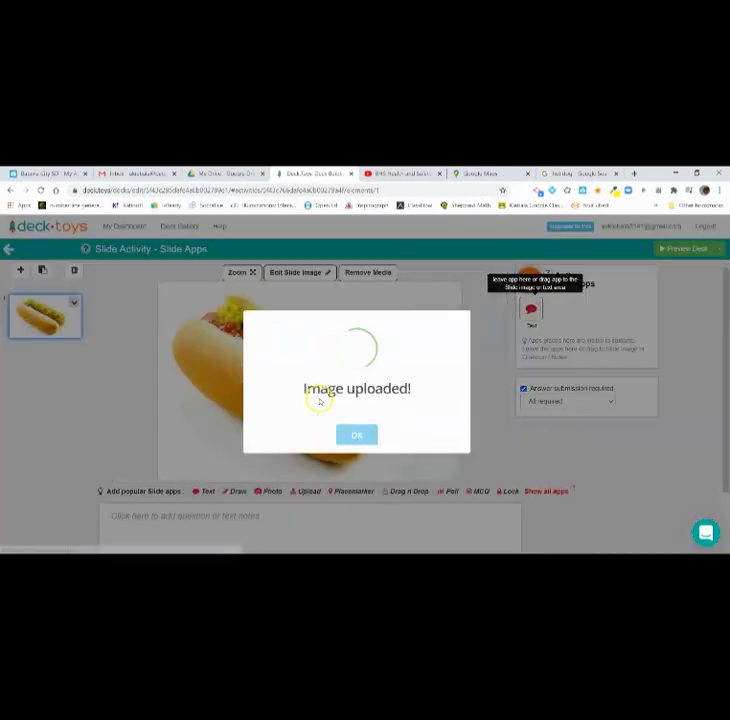
click(362, 432)
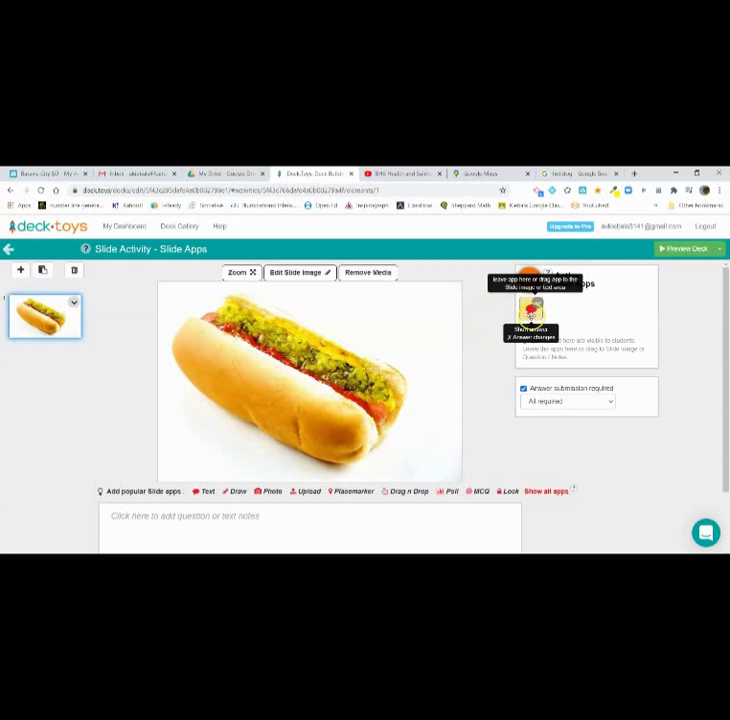
- Save "Is a hot dog a sandwich?" as the question text below the hot dog image
drag(530, 310, 541, 292)
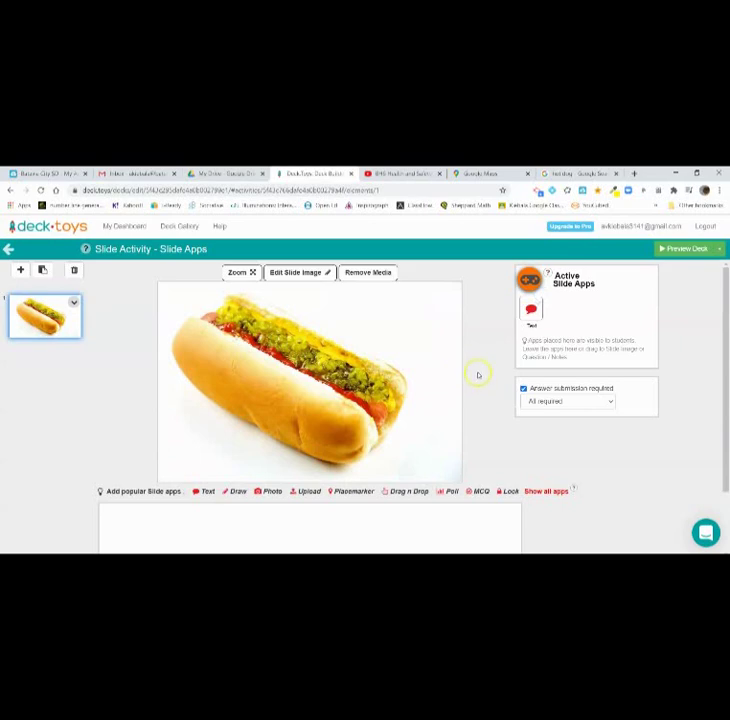
scroll(478, 377, down, 2)
click(362, 453)
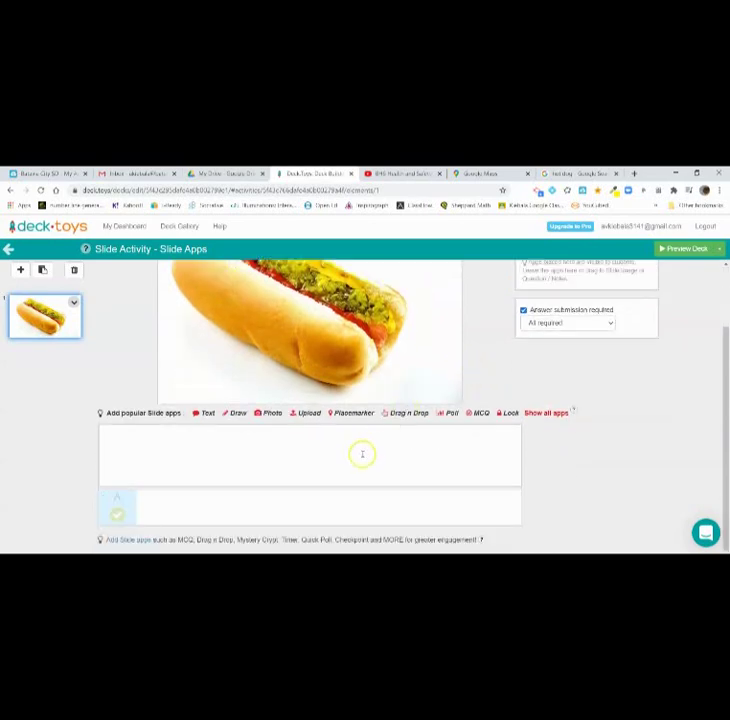
text(Is a hot dog a sandwich?)
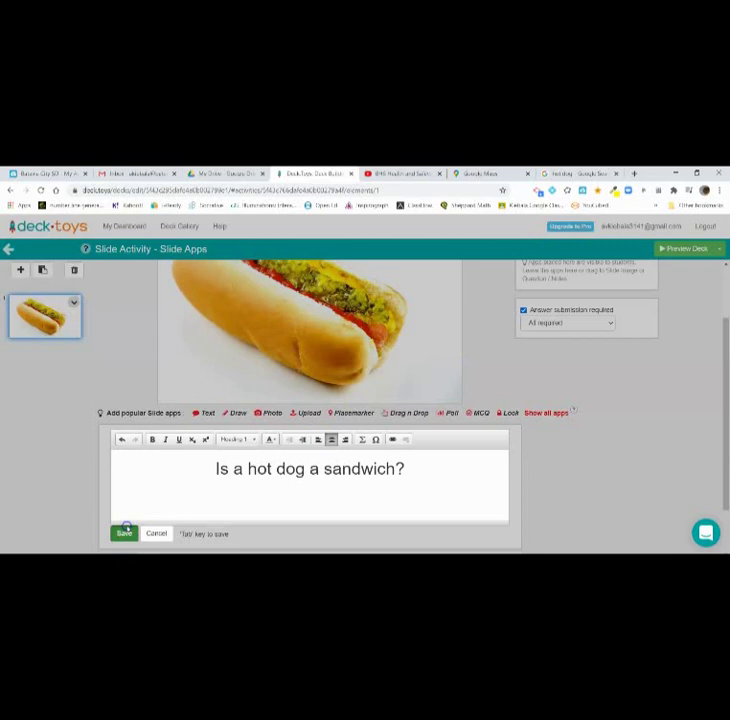
click(124, 532)
scroll(465, 350, up, 1)
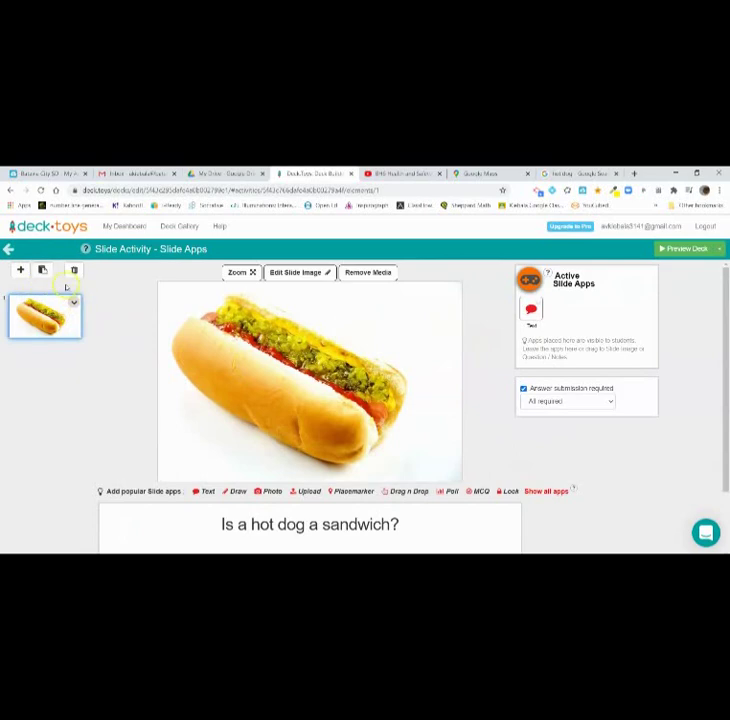
- Add a second slide to the activity and insert a Draw slide app on it
click(18, 271)
click(48, 362)
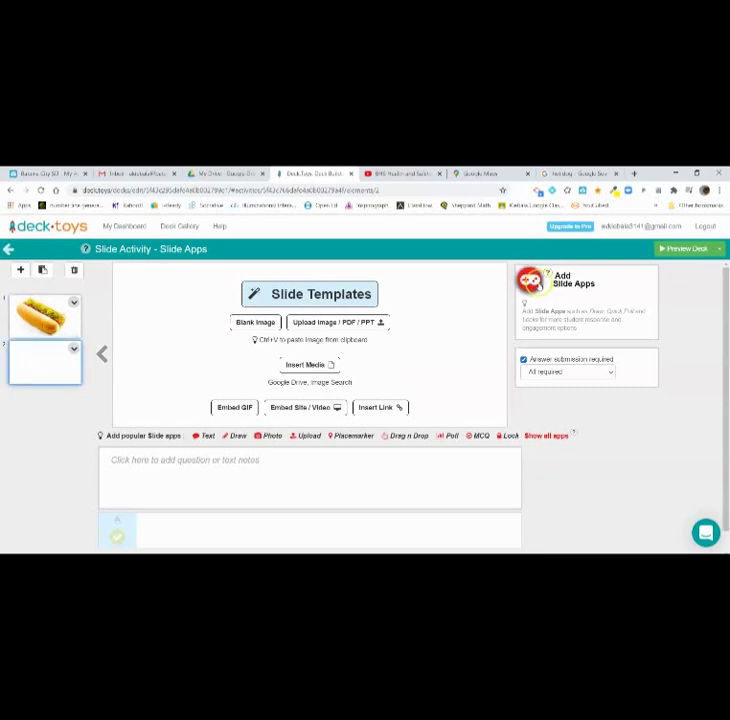
click(530, 281)
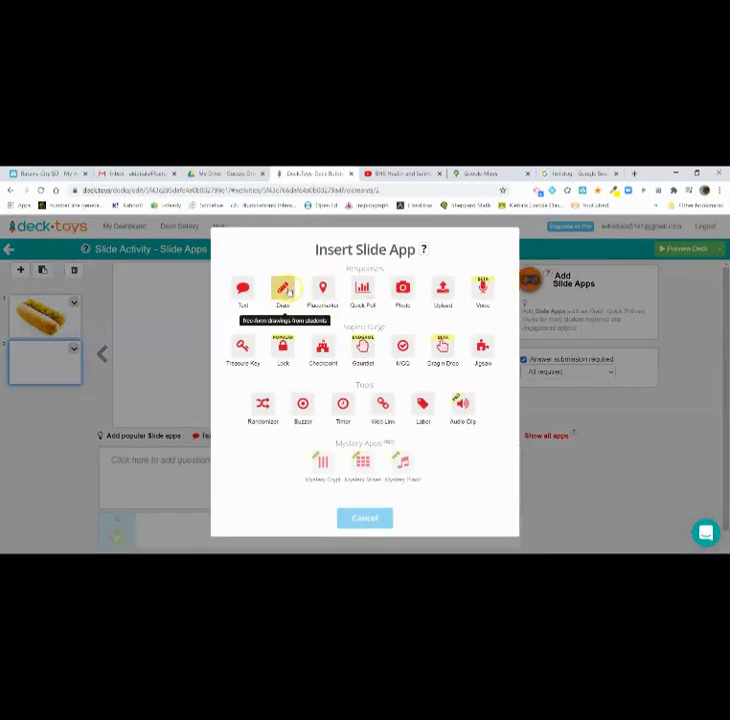
click(284, 290)
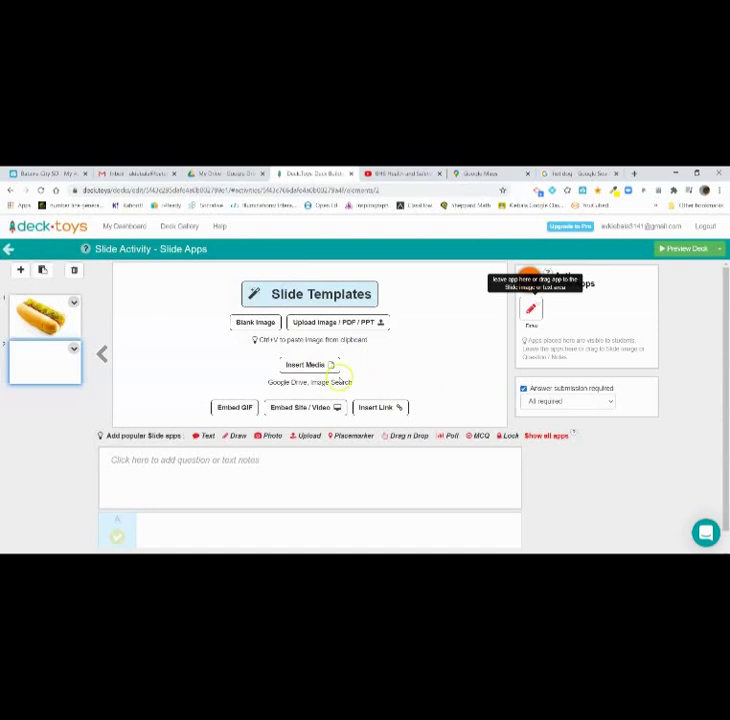
- Try a blank image on the second slide with Draw set to Current Slide Image, and remove that image
click(260, 322)
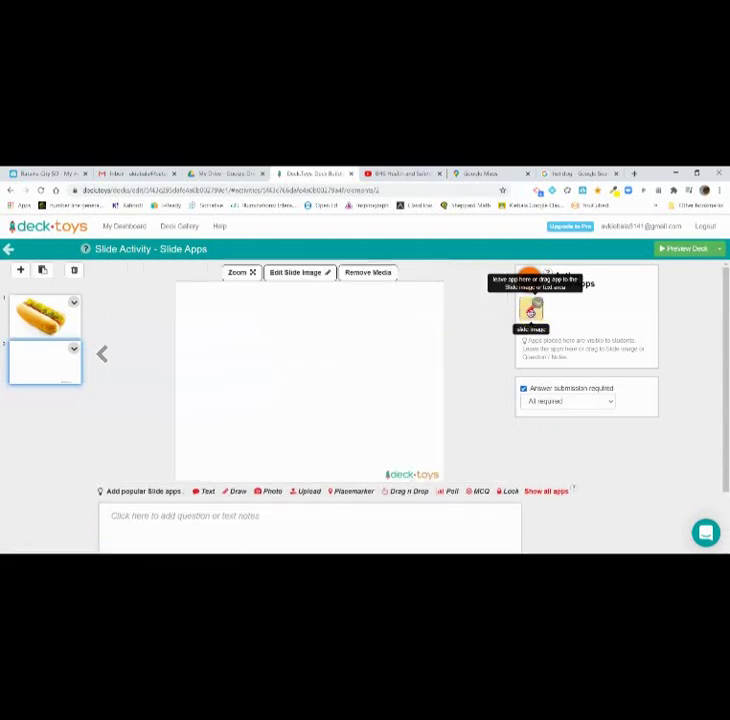
click(531, 311)
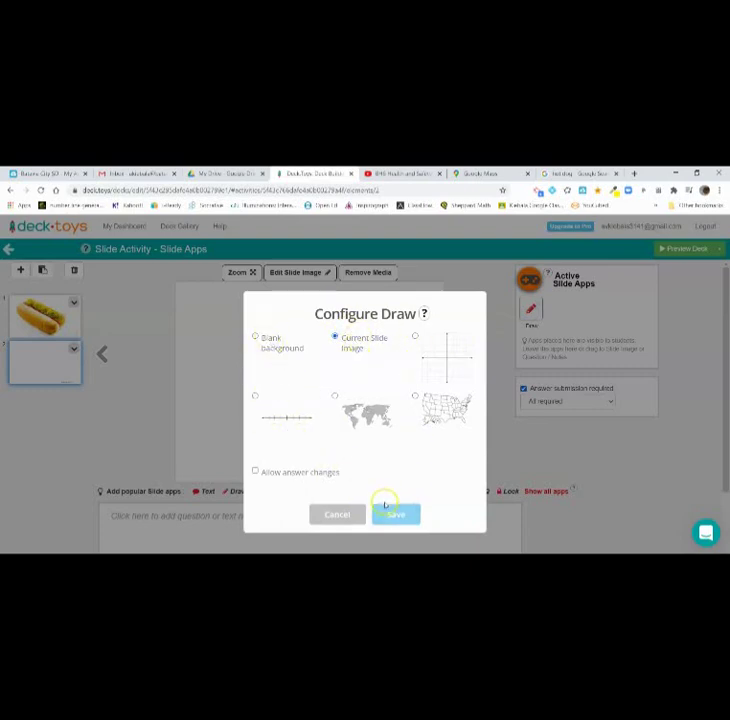
click(396, 516)
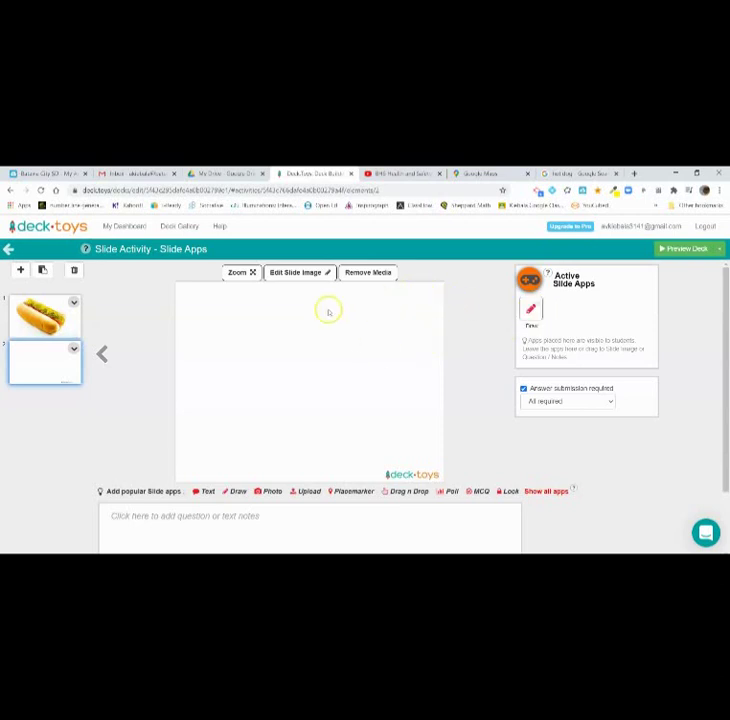
click(385, 273)
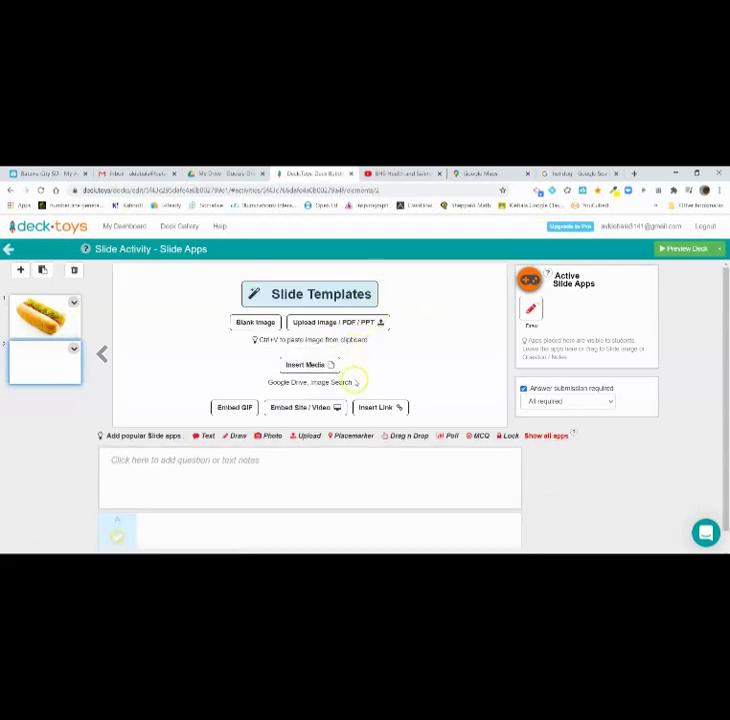
- Switch to Google Maps and capture the Batavia streets between United Memorial Medical Center and Batavia Citgo with the Snipping Tool
click(487, 175)
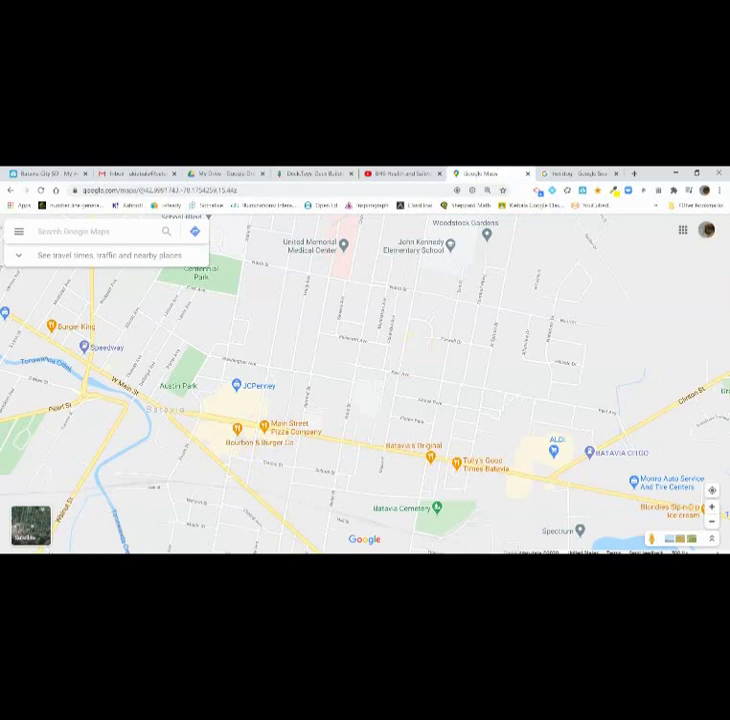
click(567, 190)
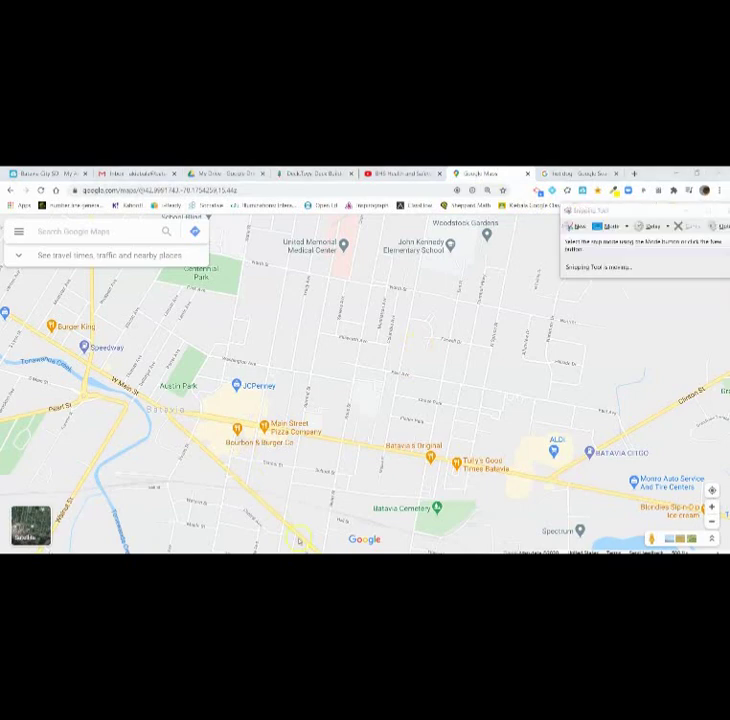
click(580, 224)
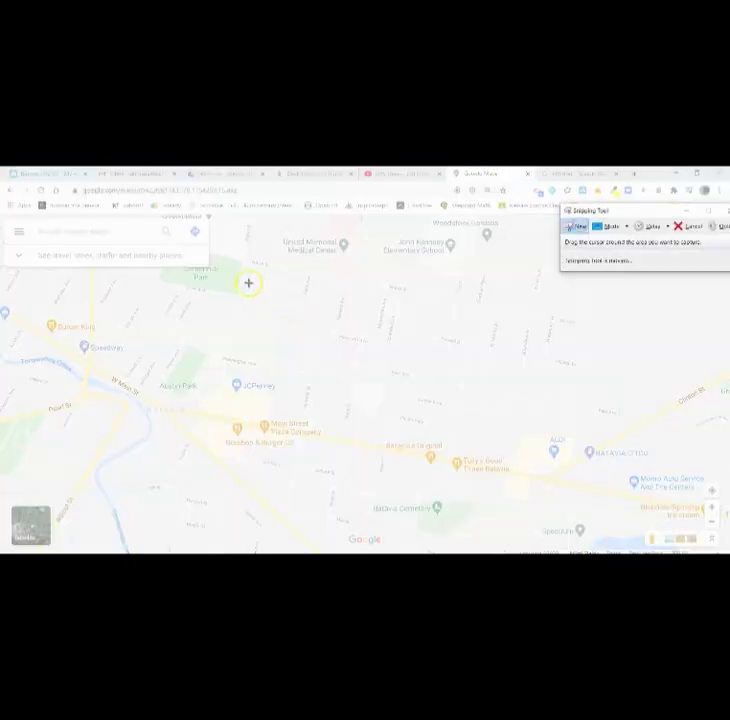
drag(243, 228, 298, 288)
drag(355, 332, 622, 481)
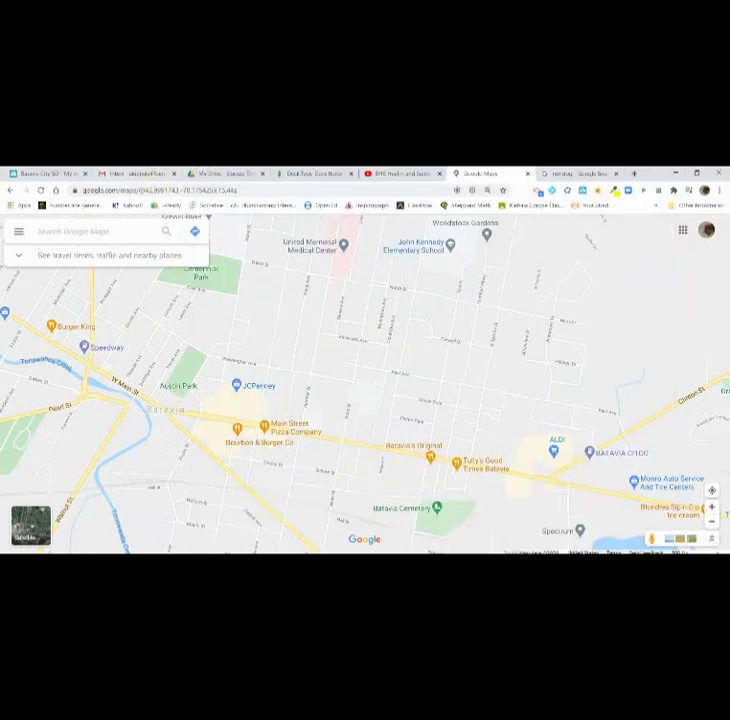
- Return to Deck.Toys and paste the captured street map as the second slide's image
click(292, 172)
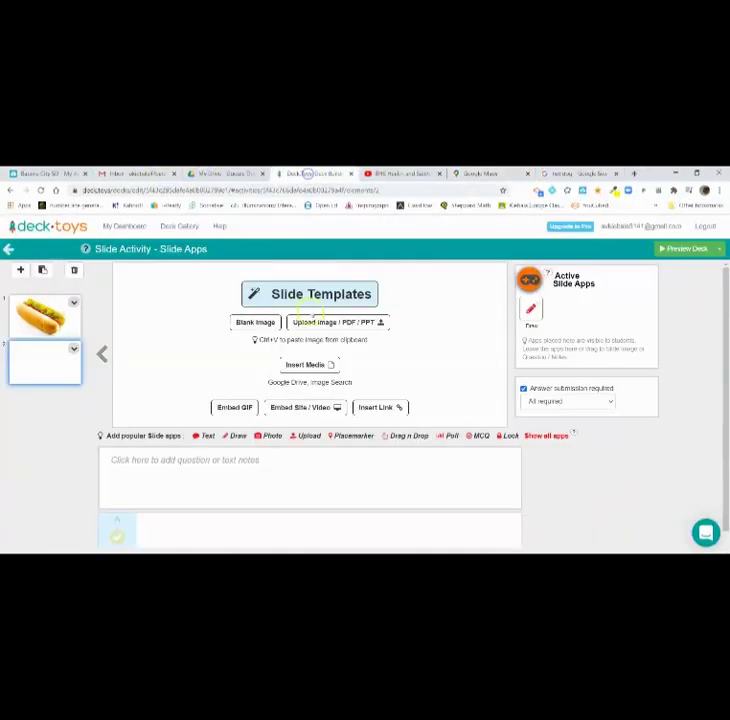
key(ctrl+v)
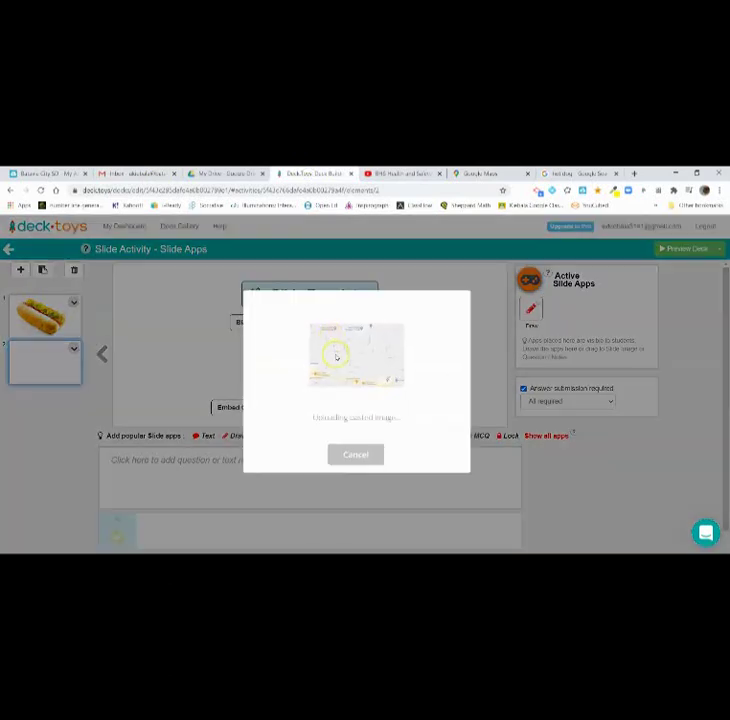
click(358, 433)
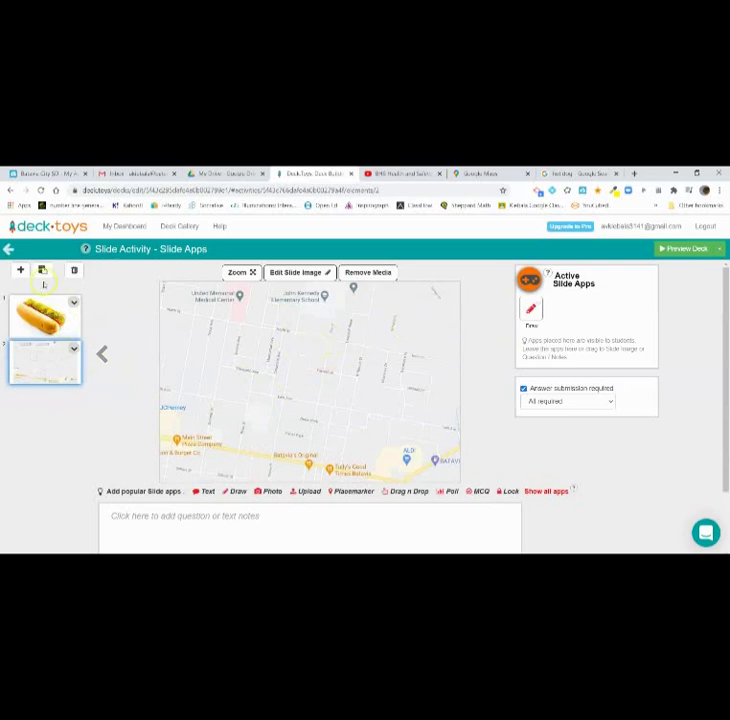
- Add a third slide to the activity and insert a Quick Poll slide app on it
click(20, 270)
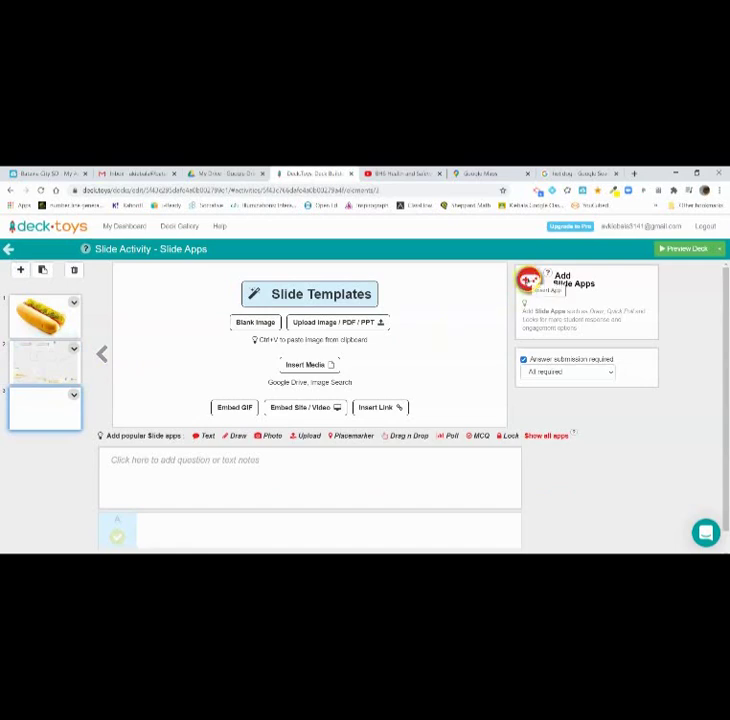
click(528, 281)
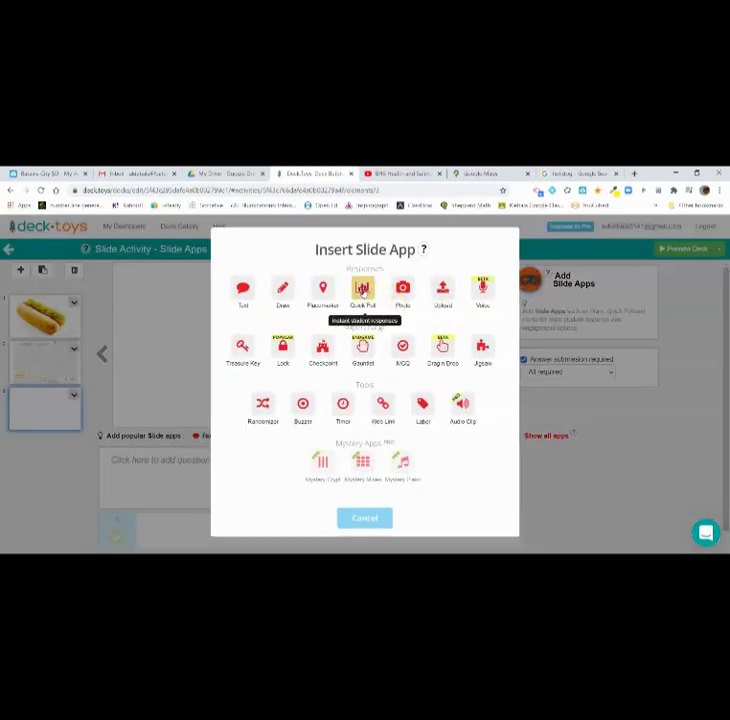
click(364, 290)
- Look over the Quick Poll's response type options and leave its configuration without saving
click(534, 304)
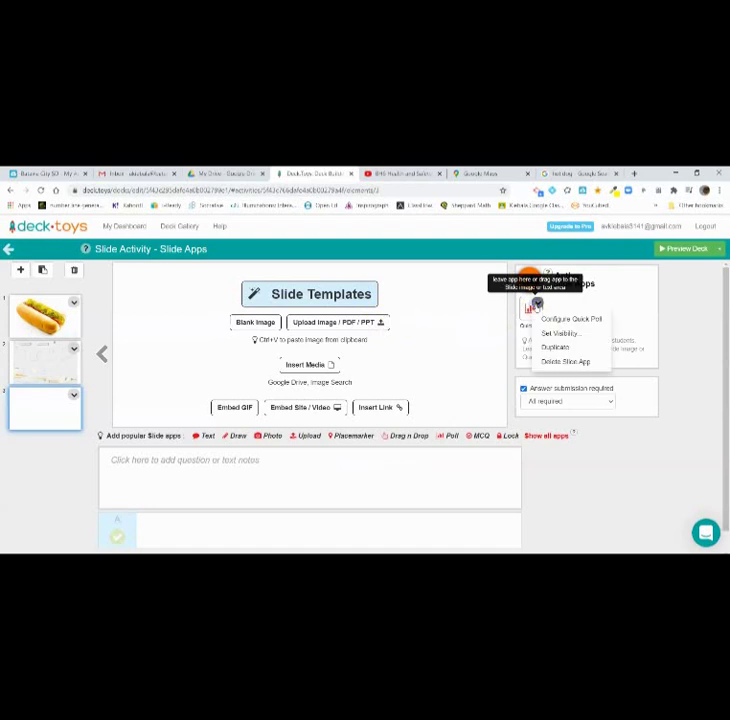
click(555, 319)
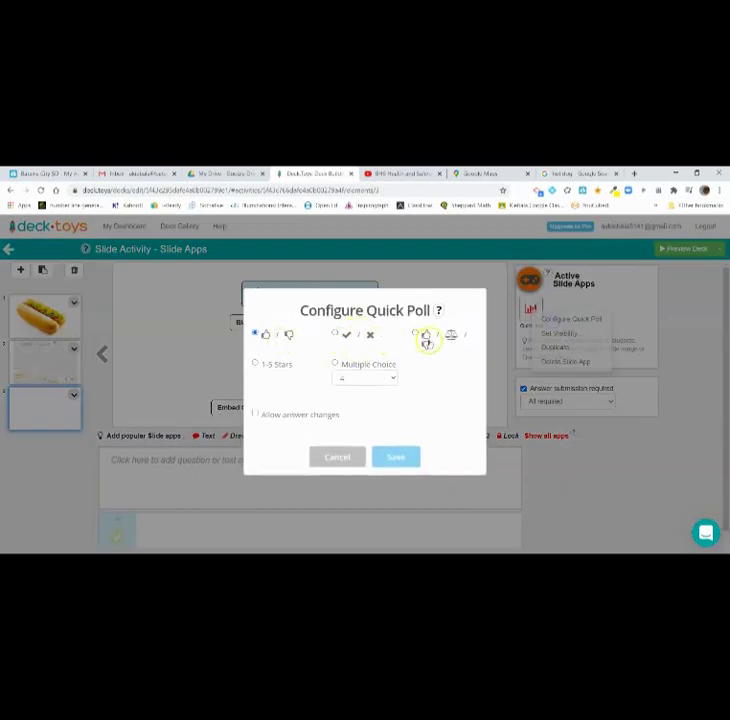
click(342, 466)
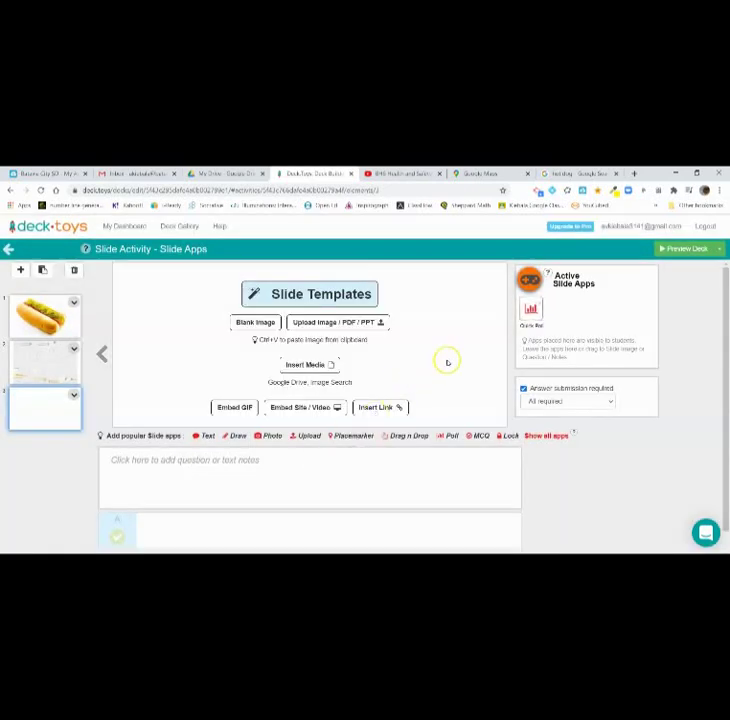
- Enter "How are you doing?" as the third slide's question and save its Quick Poll with thumbs up / thumbs down responses
click(334, 472)
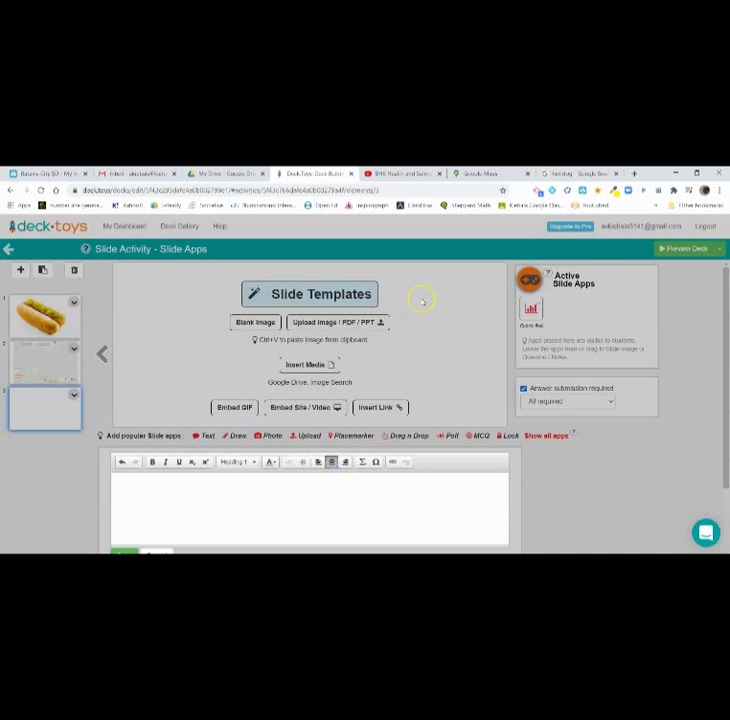
text(How are you doing?)
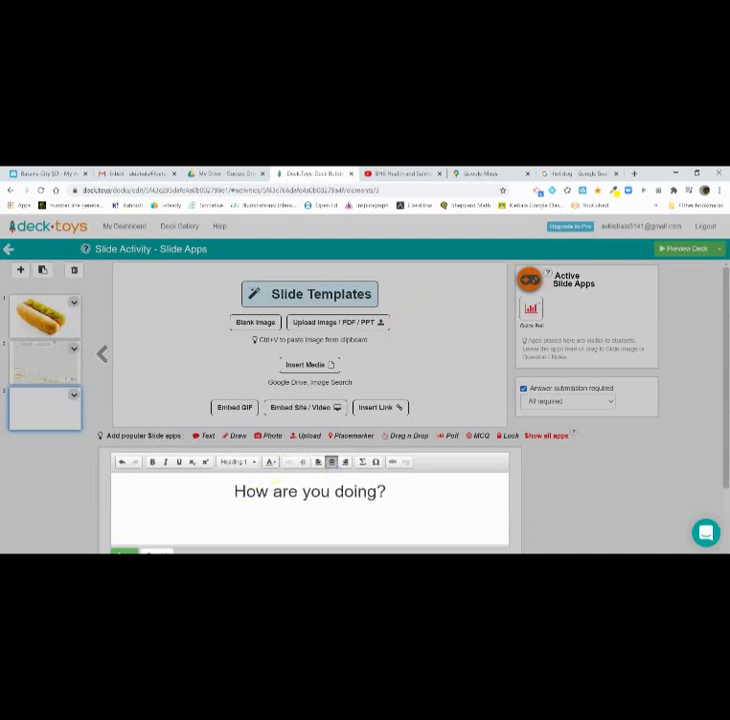
scroll(120, 545, down, 2)
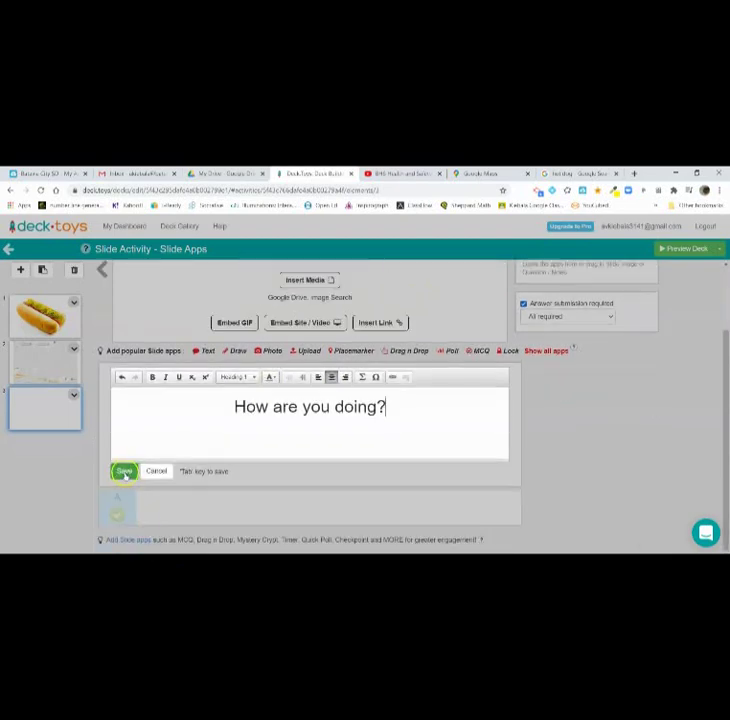
click(122, 471)
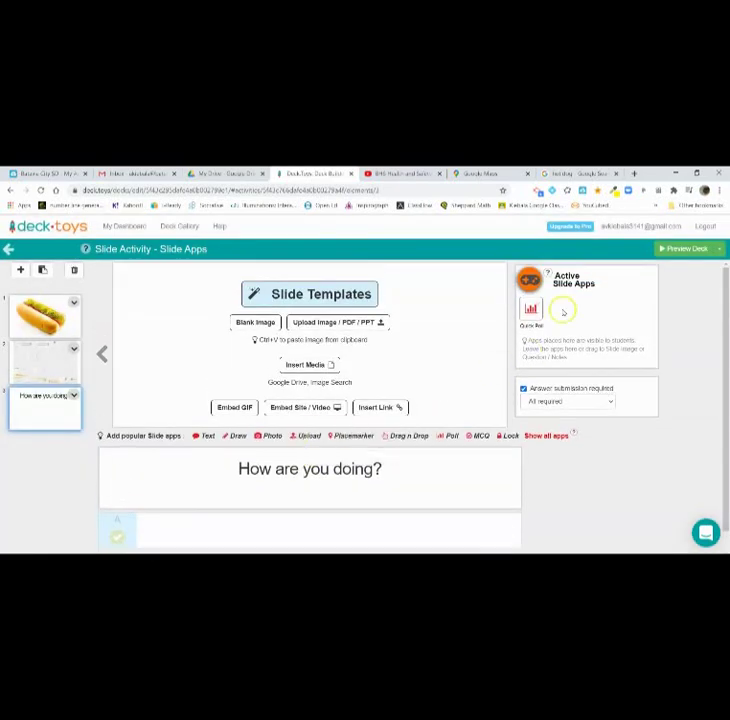
click(531, 310)
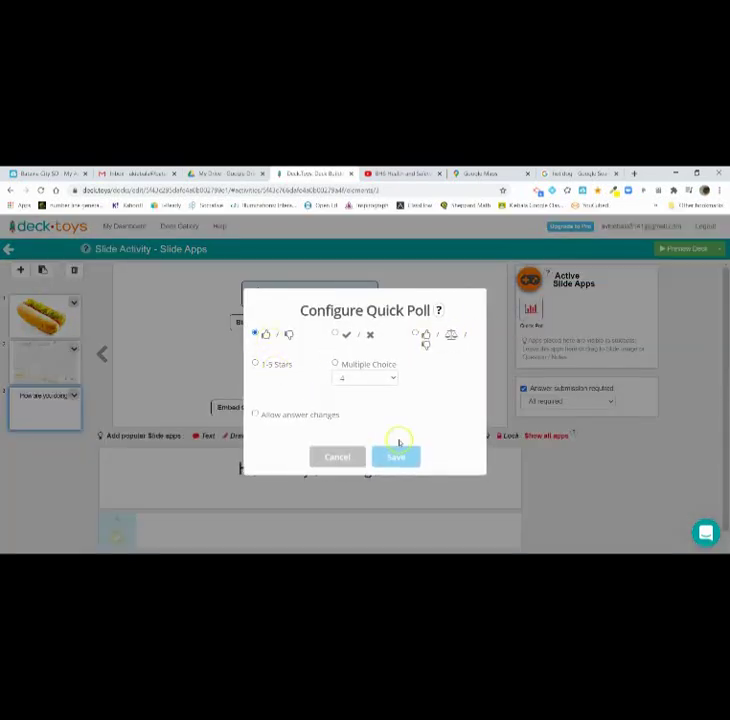
click(403, 458)
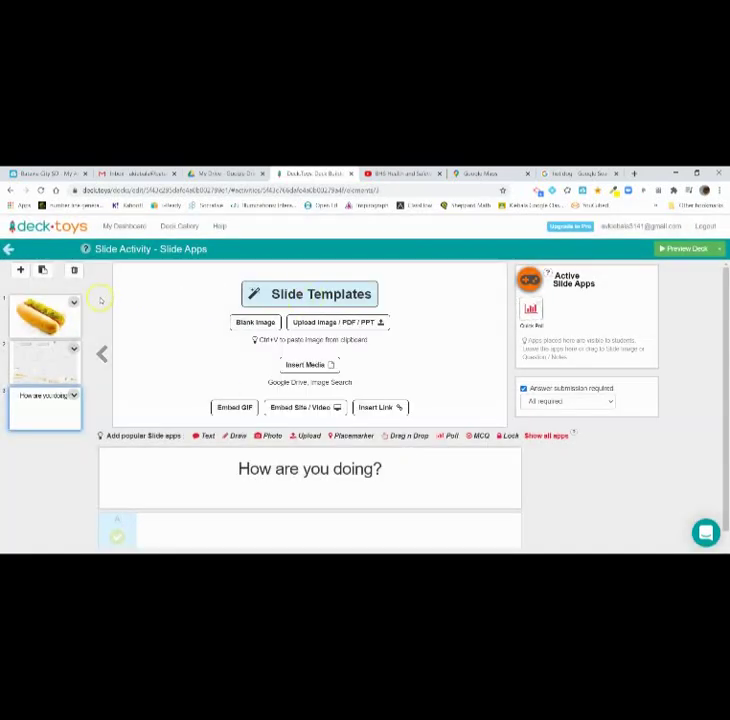
- Add a fourth slide to the activity and insert a Lock slide app on it
click(20, 270)
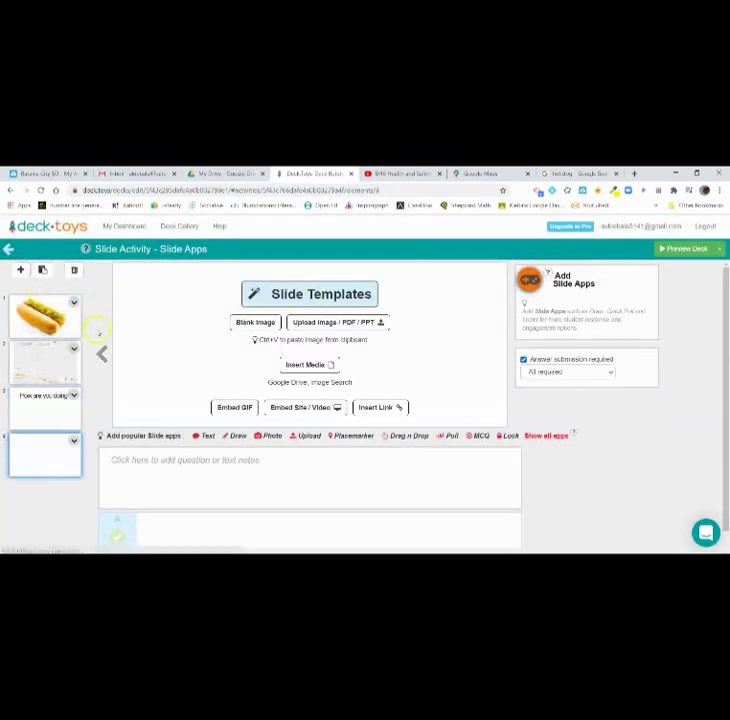
click(526, 281)
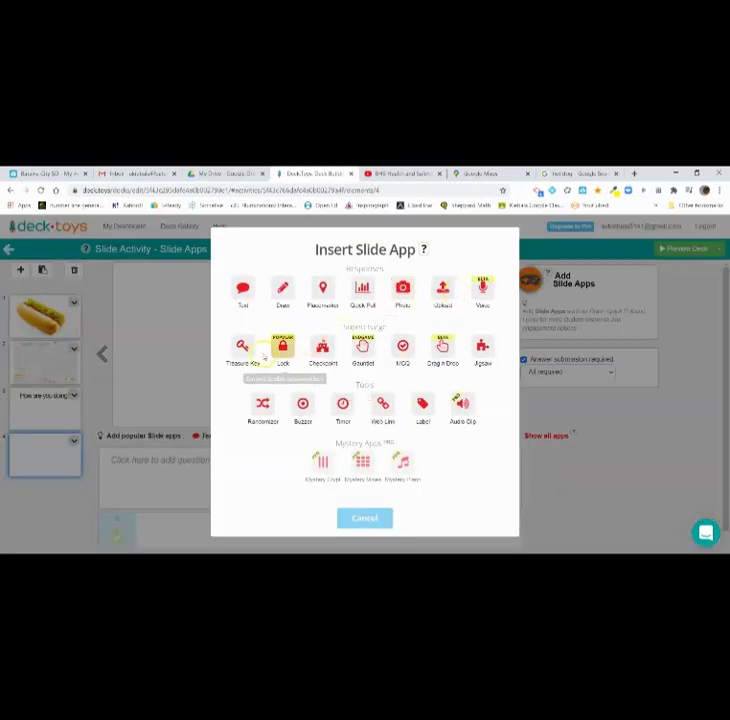
click(283, 348)
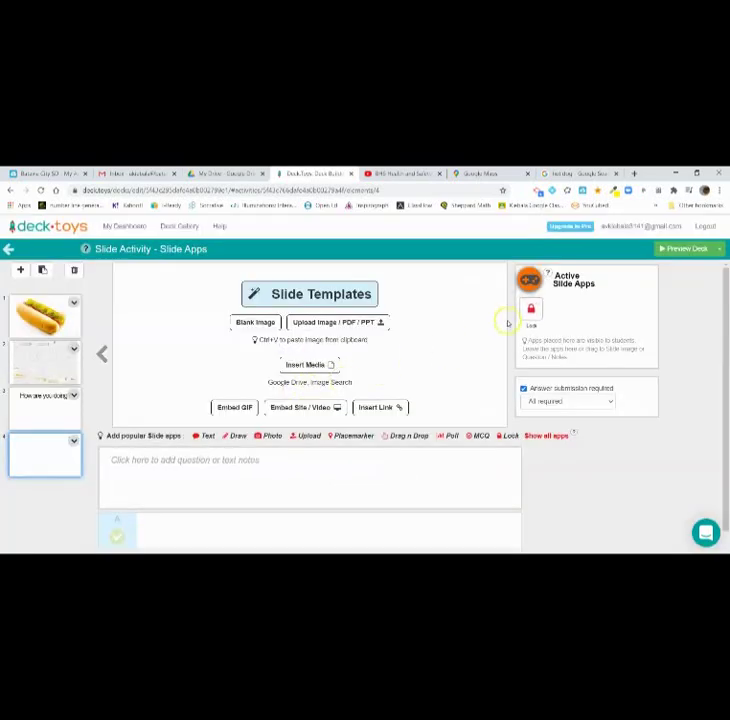
- Examine the Lock's Text, QR Code, Key, Voice, Directions and Numbers types, leaving the configuration without saving
click(537, 304)
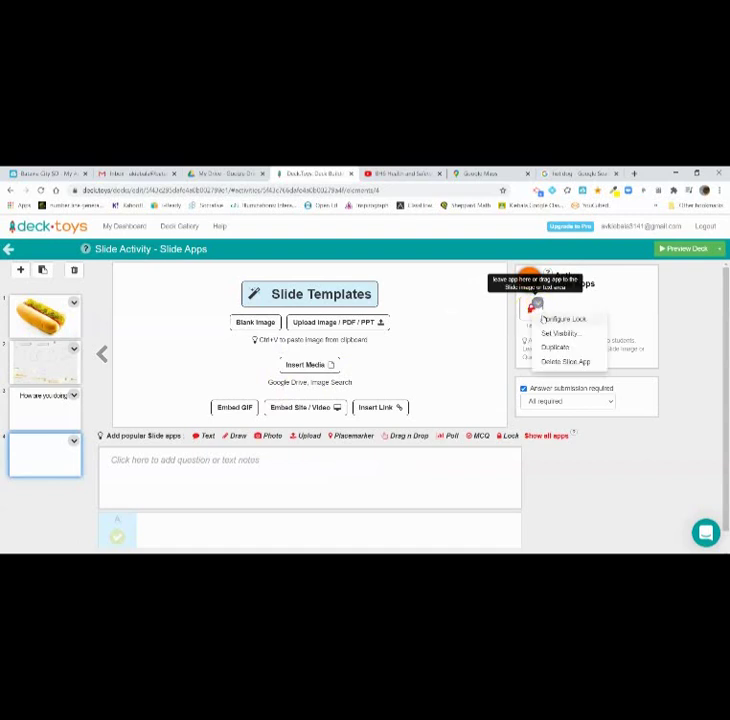
click(545, 318)
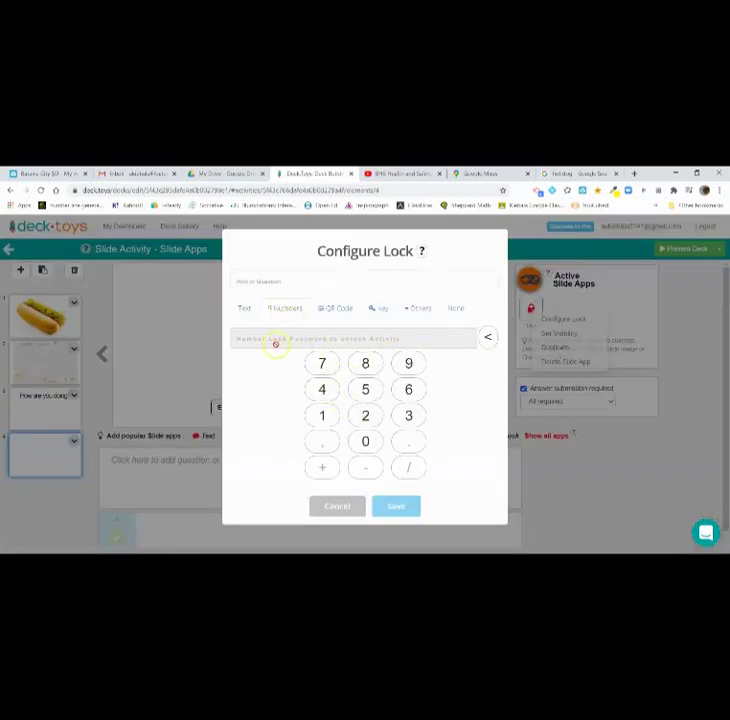
click(243, 309)
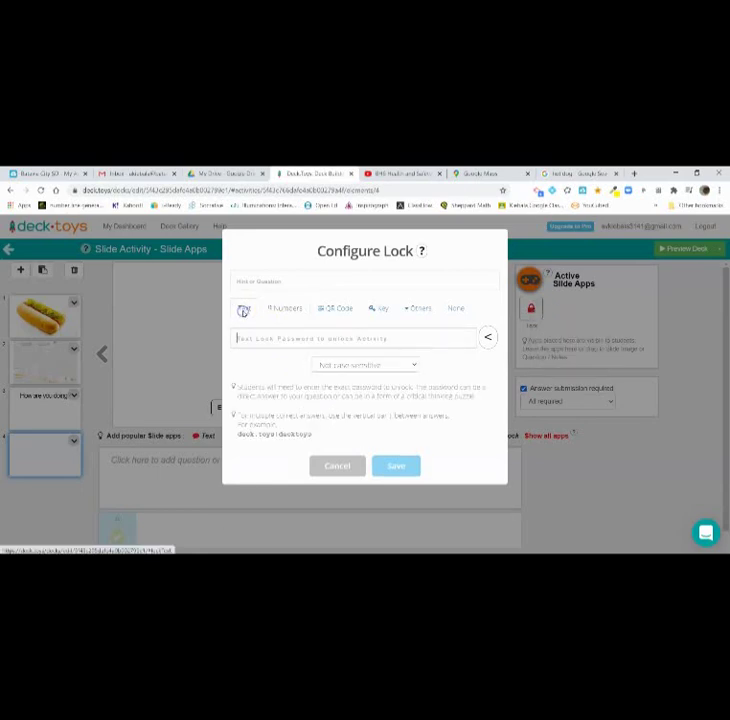
click(338, 307)
click(377, 310)
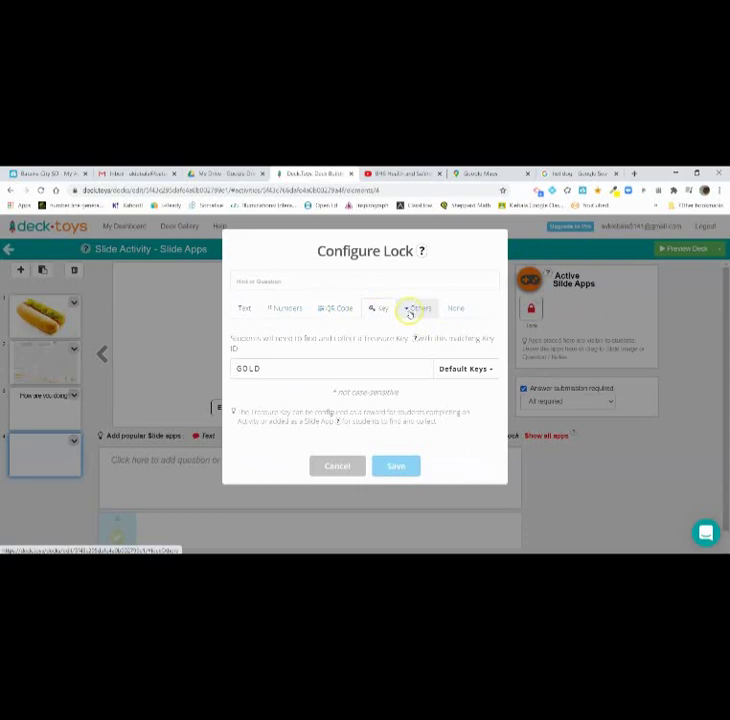
click(411, 309)
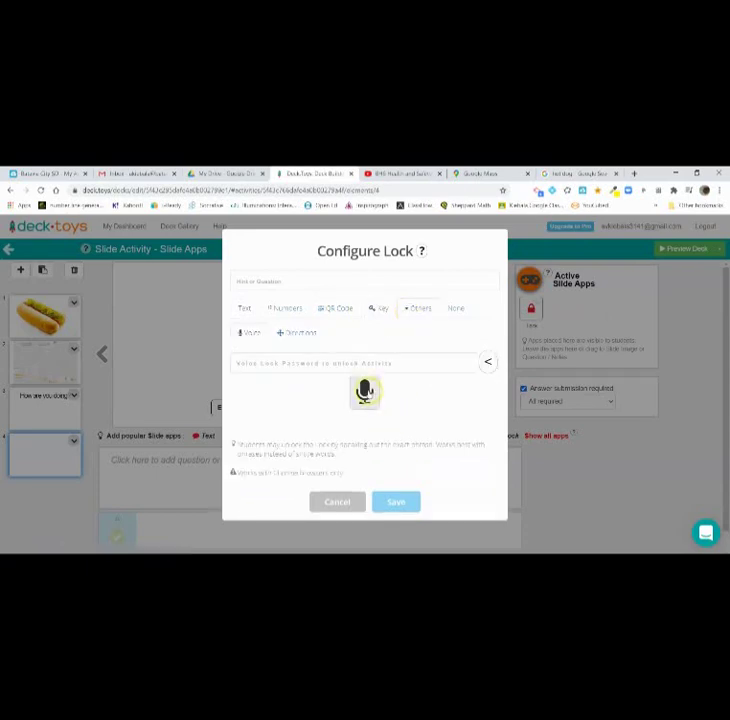
click(297, 336)
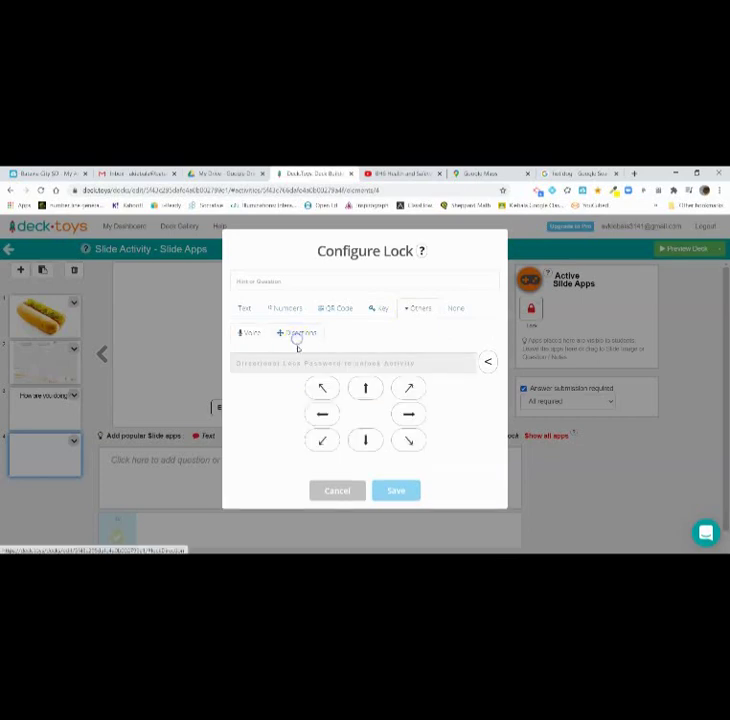
click(282, 309)
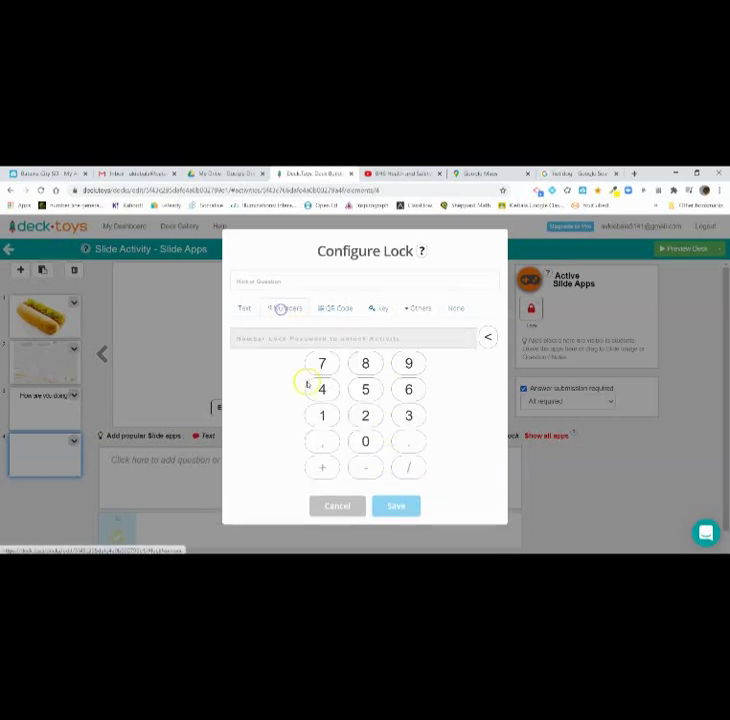
click(338, 507)
- Enter and save "What is 4 + 8?" as the fourth slide's question text
click(311, 471)
text(What is 4)
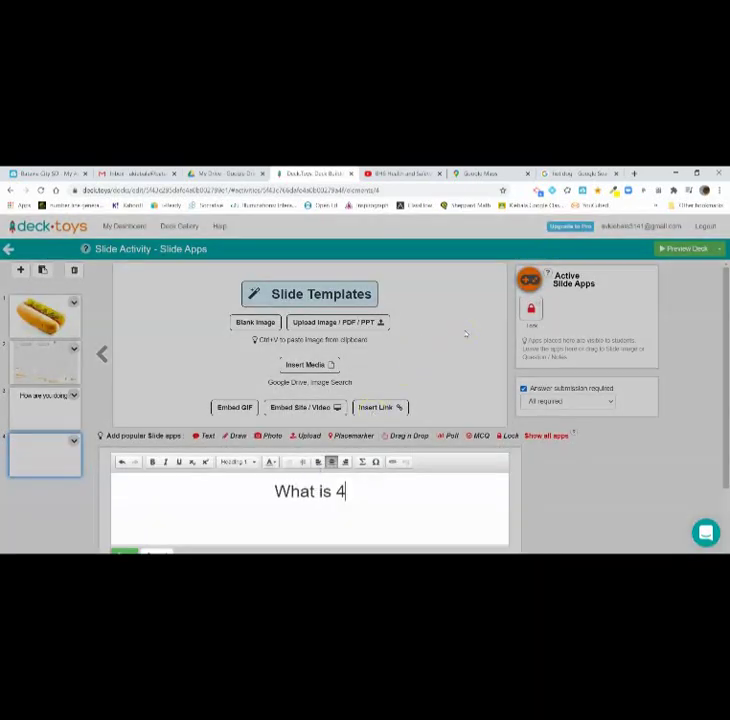
text( +)
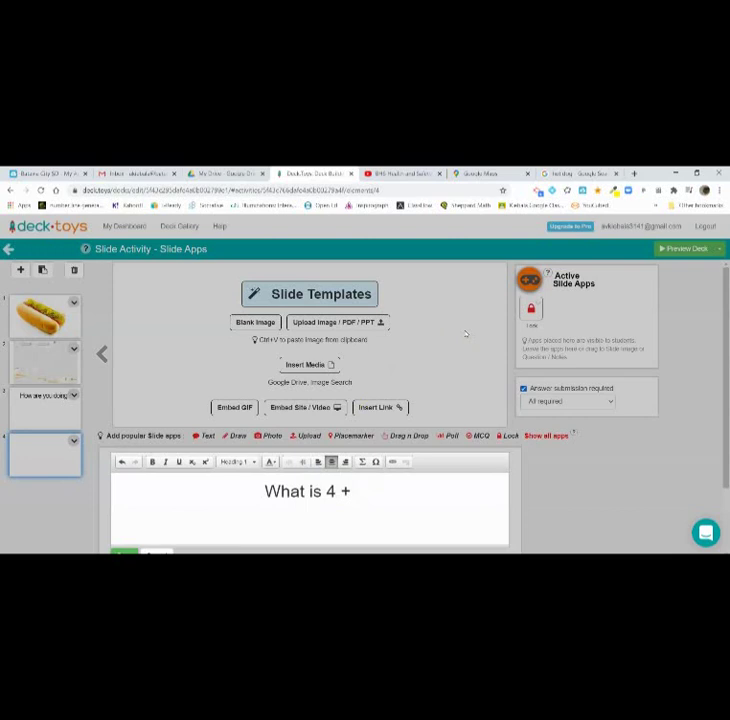
text( 7)
key(BackSpace)
text(8?)
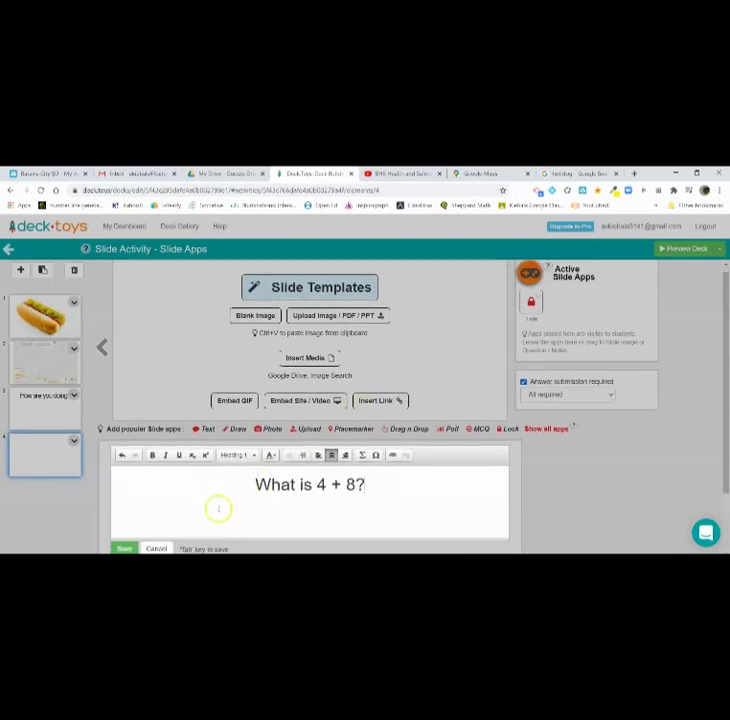
scroll(217, 508, down, 2)
click(129, 472)
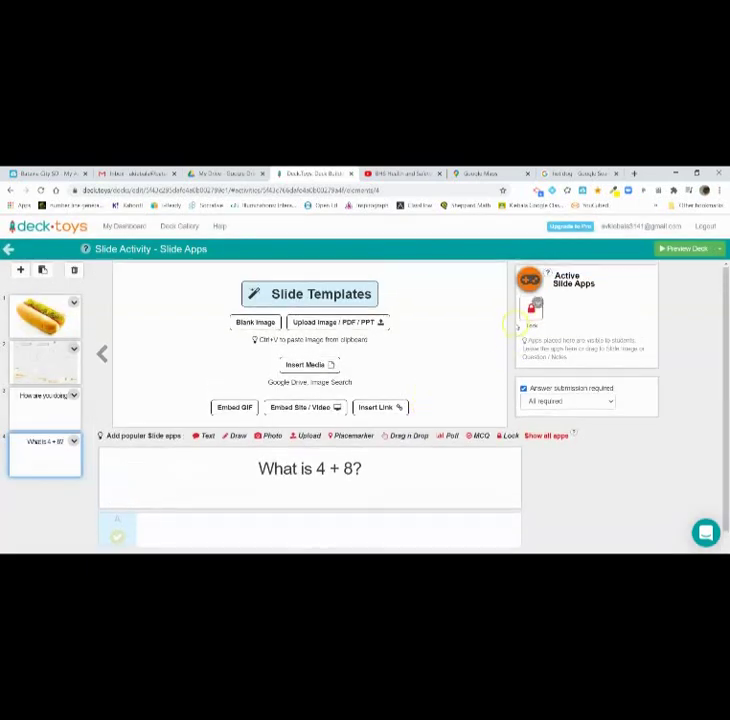
- Configure the fourth slide's Lock as a Numbers lock, entering the answer to the question as its password, and save it
click(531, 305)
click(553, 318)
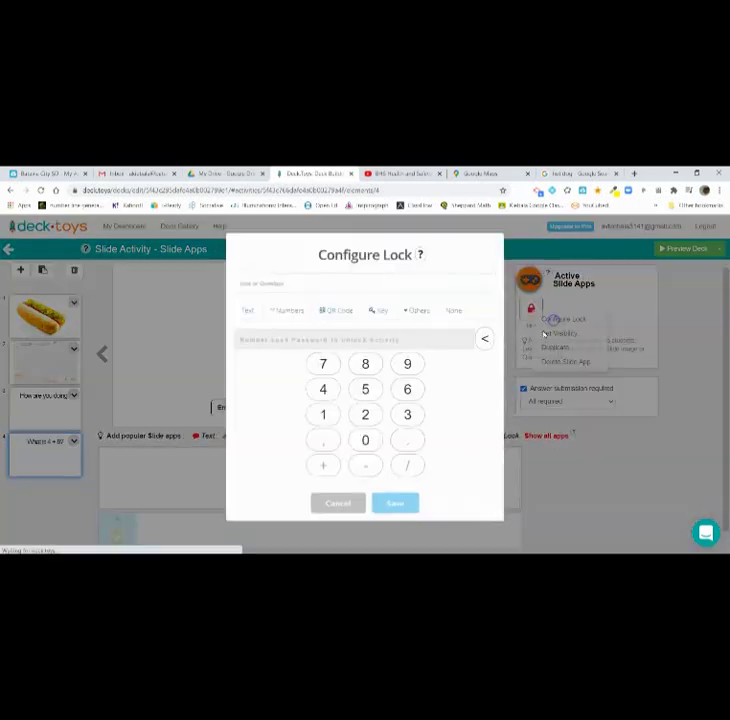
click(324, 416)
click(368, 415)
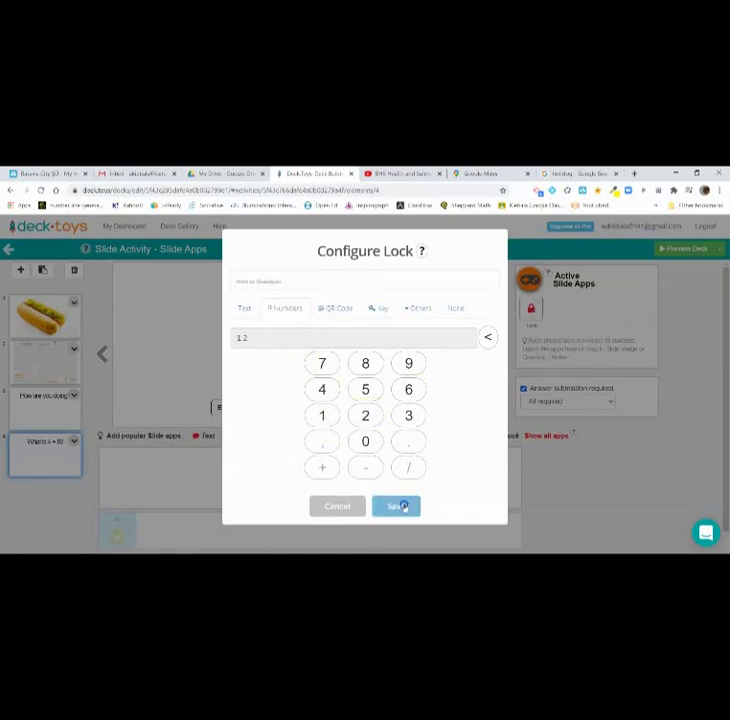
click(402, 506)
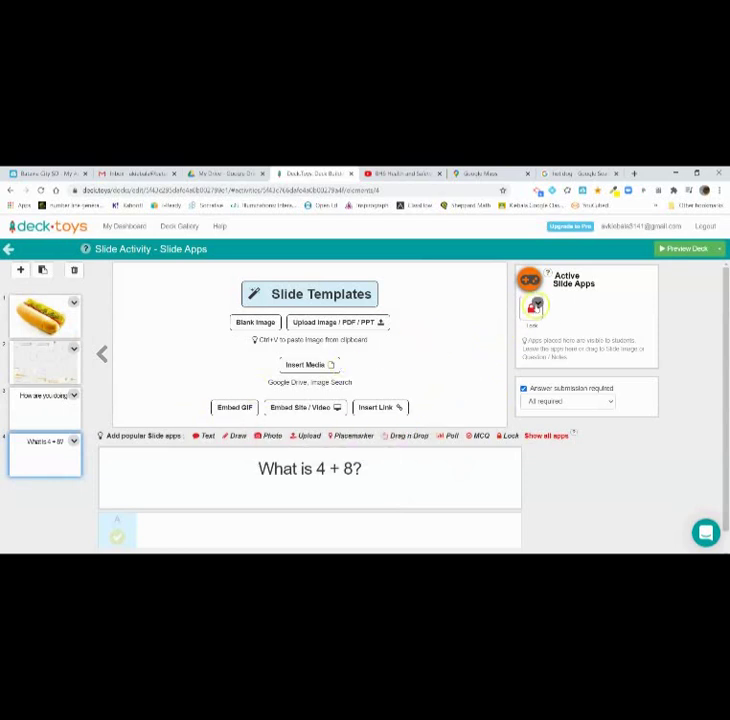
- Check the Hint or Question field in the fourth slide's Lock configuration and close it without saving
click(532, 306)
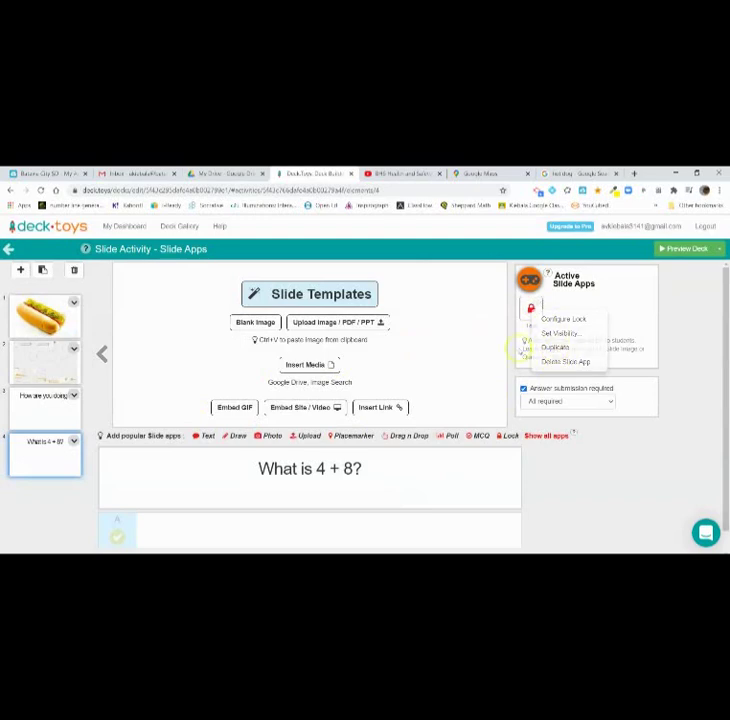
click(552, 320)
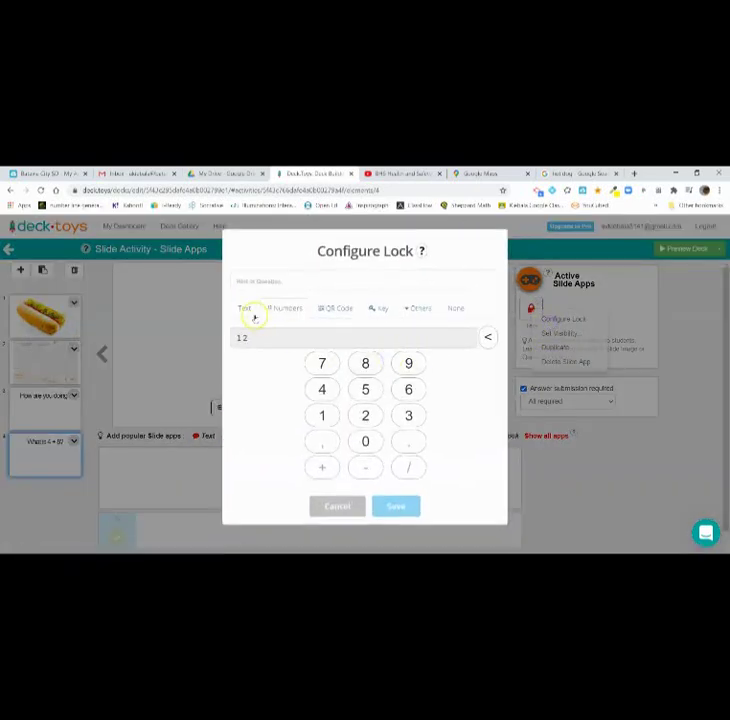
click(274, 280)
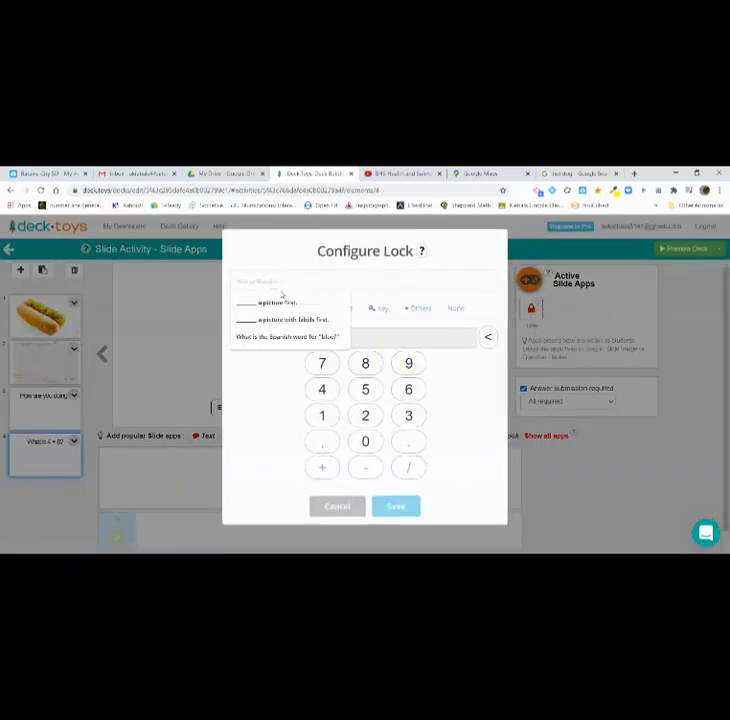
click(347, 502)
click(338, 506)
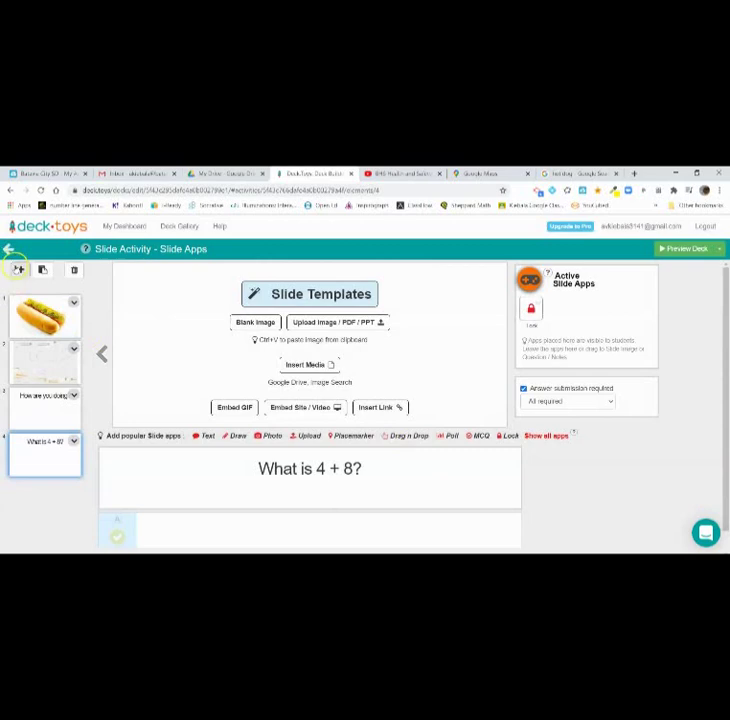
- Add a fifth slide to the activity and insert an MCQ slide app on it
click(20, 270)
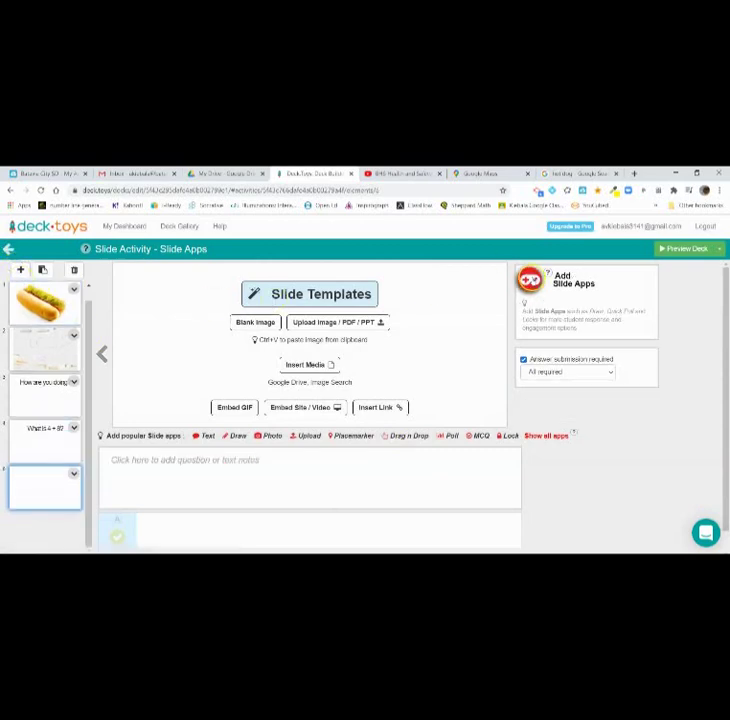
click(529, 279)
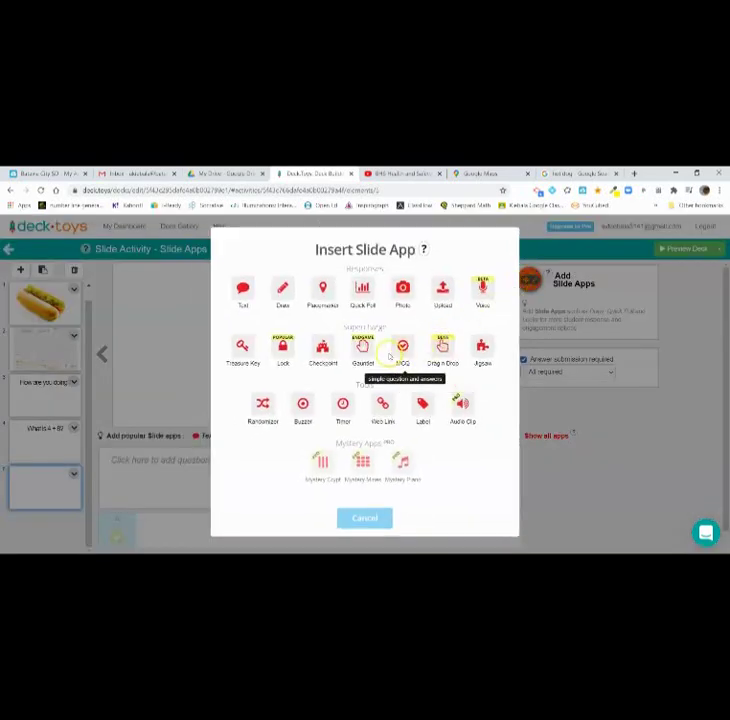
click(402, 346)
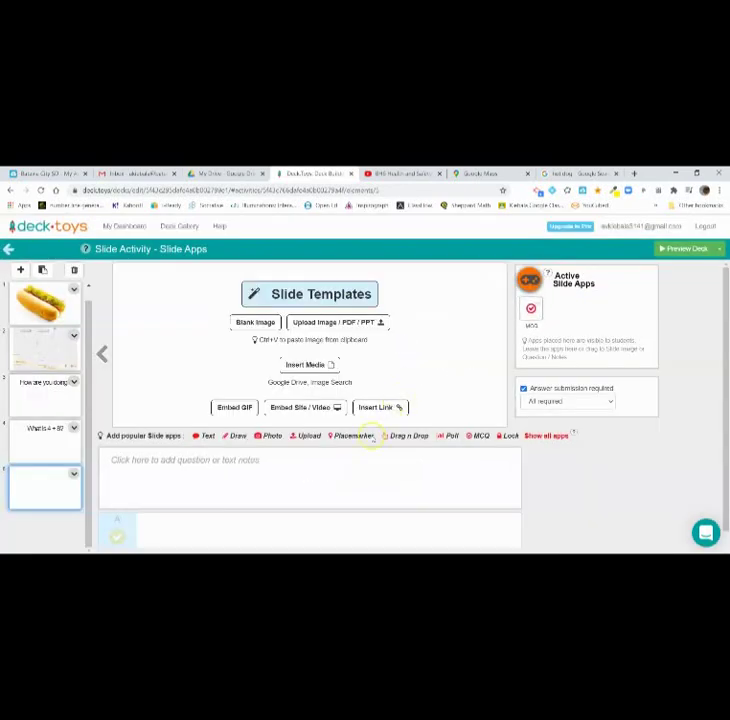
- Check the question, answer options and Answer Type choices in the fifth slide's MCQ configuration, and close it without saving
scroll(321, 463, down, 1)
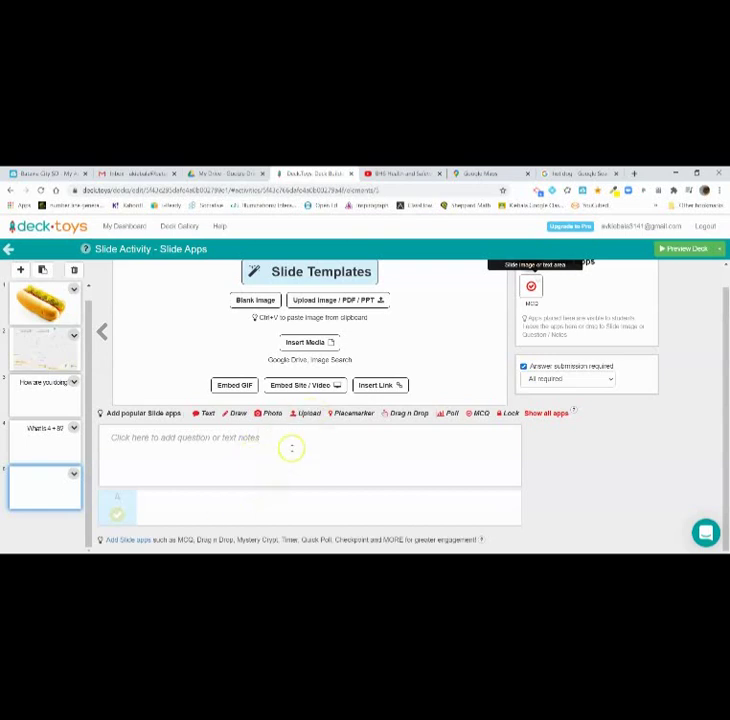
scroll(291, 448, up, 1)
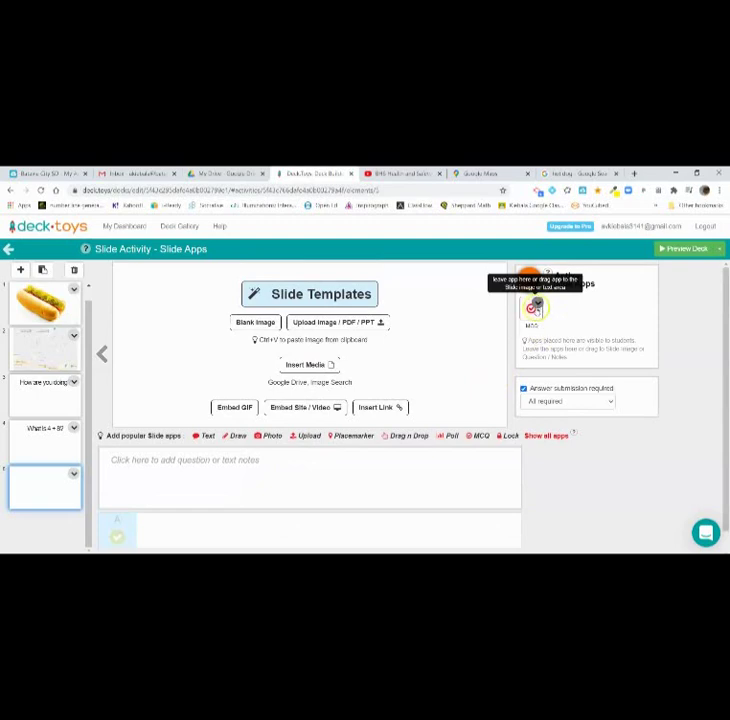
click(533, 308)
click(273, 274)
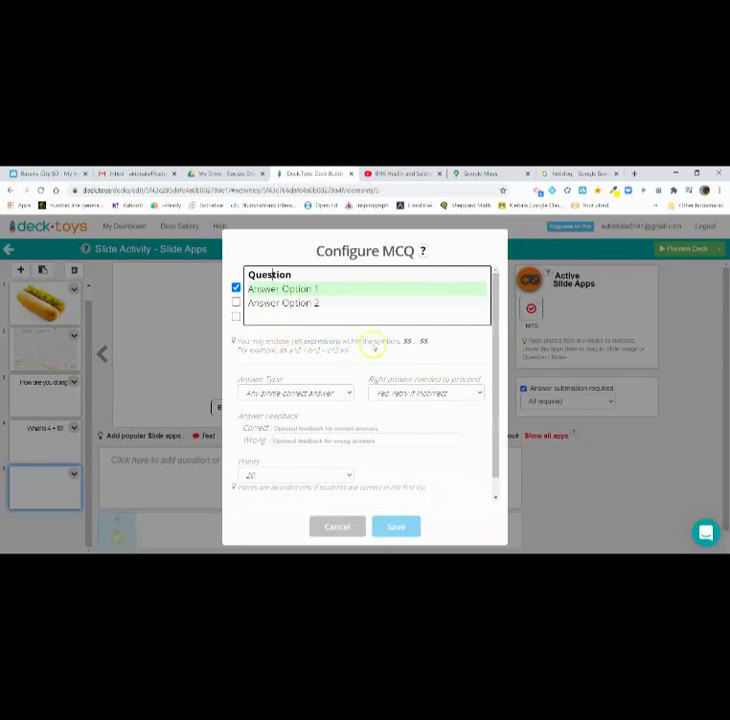
click(319, 394)
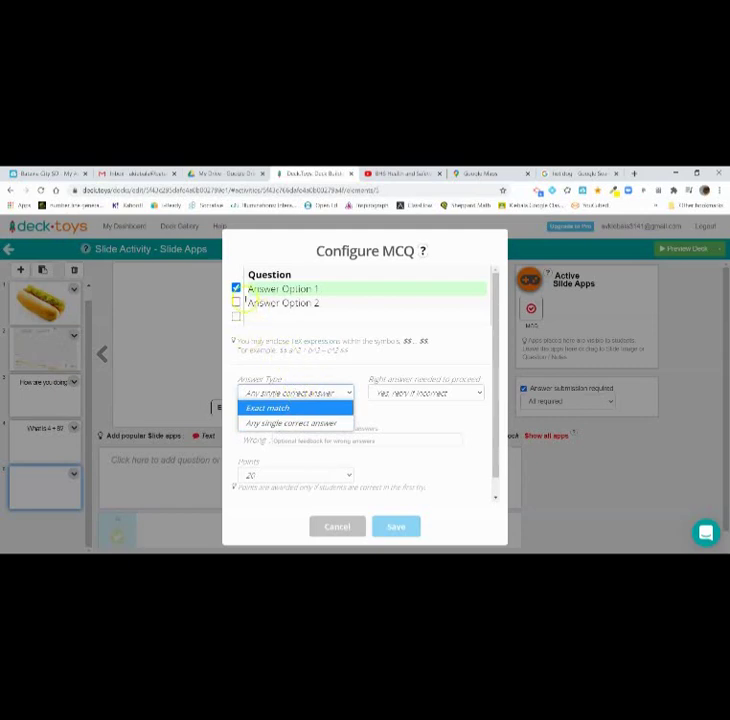
click(313, 352)
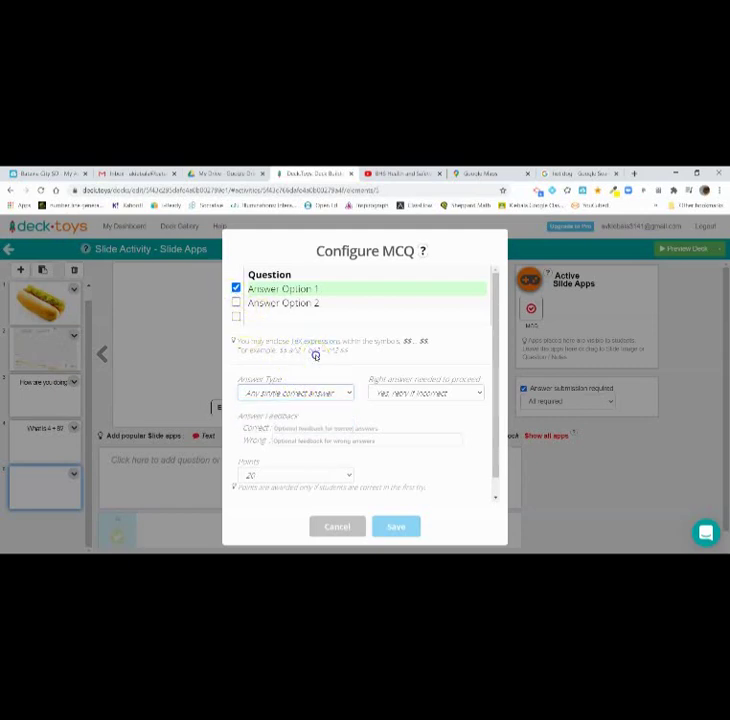
click(352, 532)
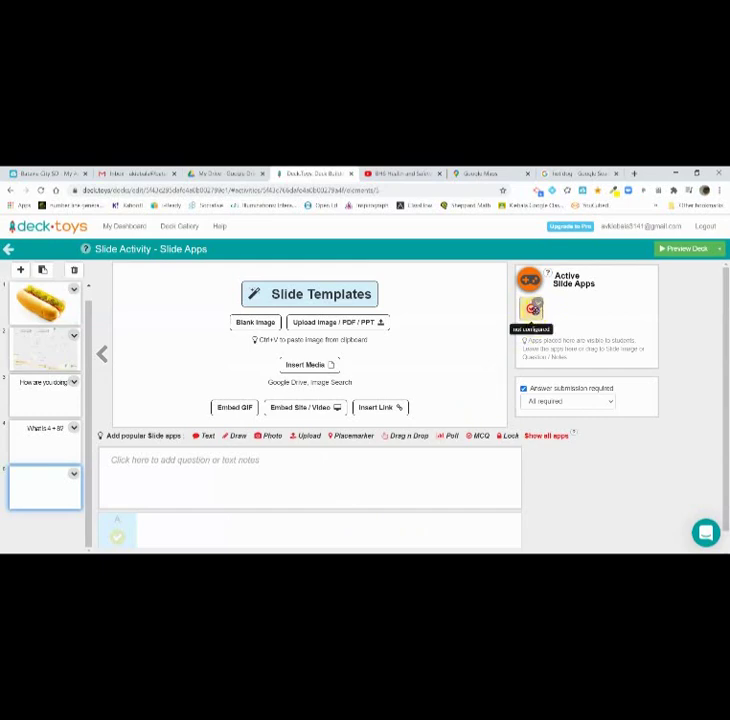
click(534, 308)
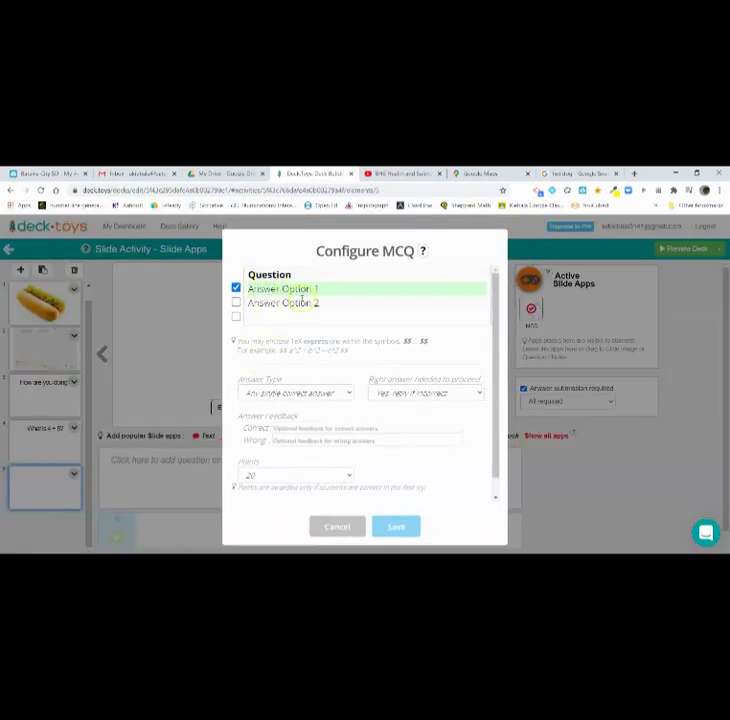
click(323, 530)
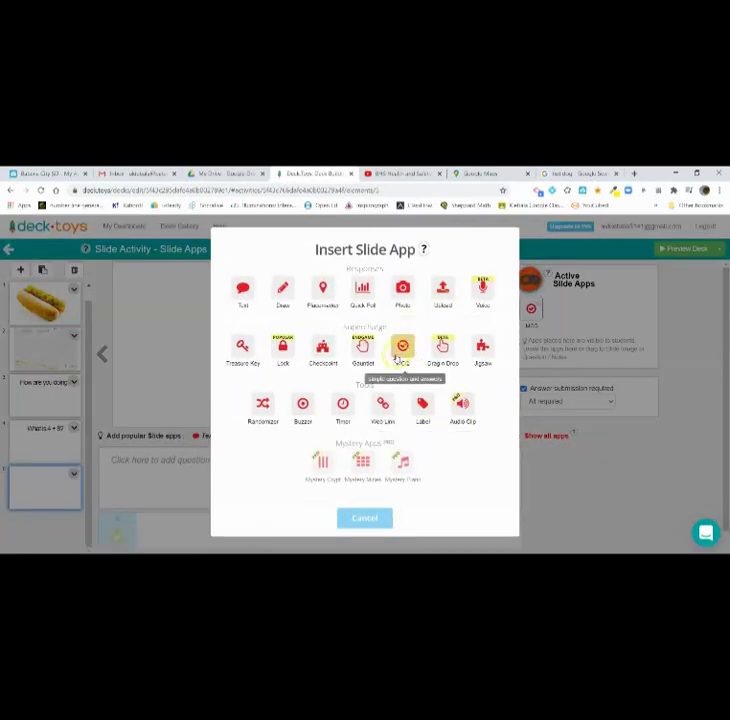
- Insert another MCQ on the fifth slide, and add a sixth slide with a Drag n Drop slide app
click(402, 350)
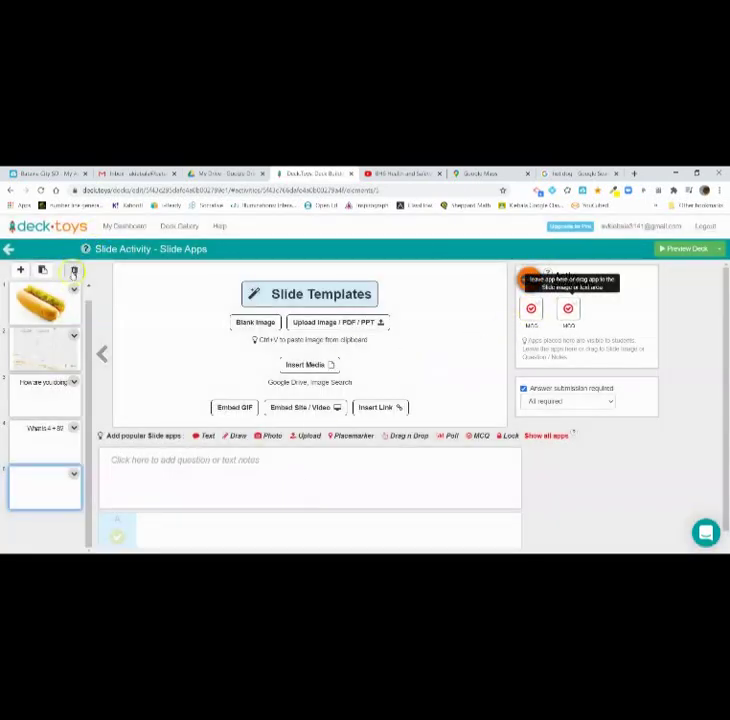
click(20, 270)
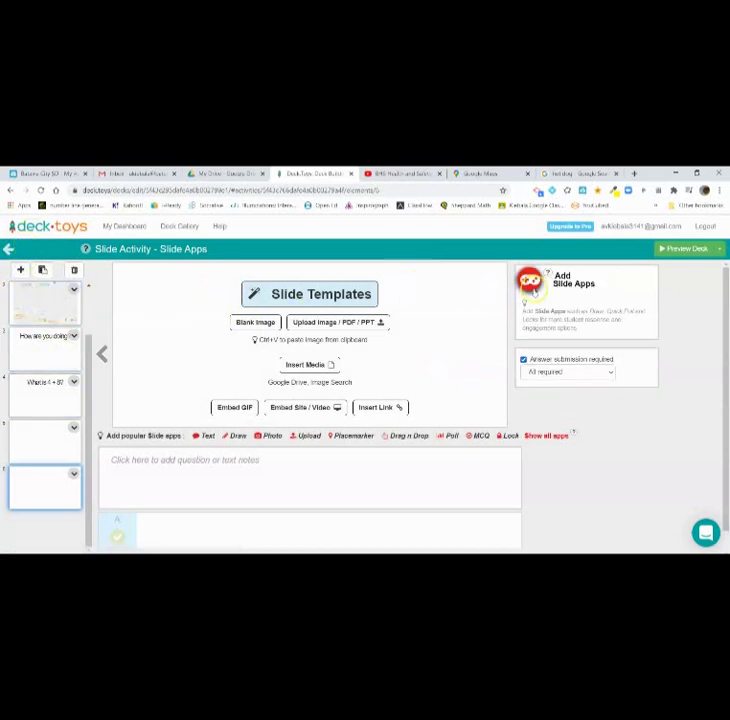
click(530, 282)
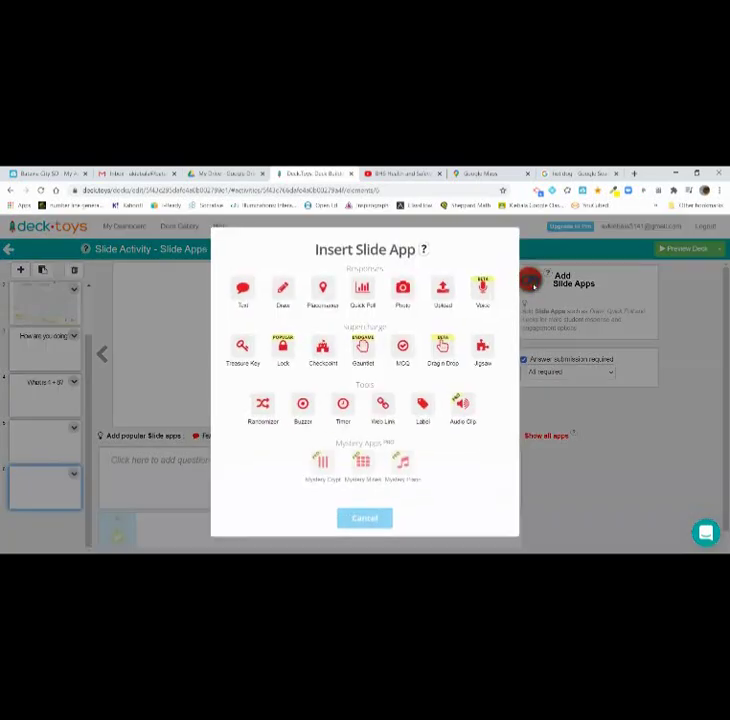
click(443, 349)
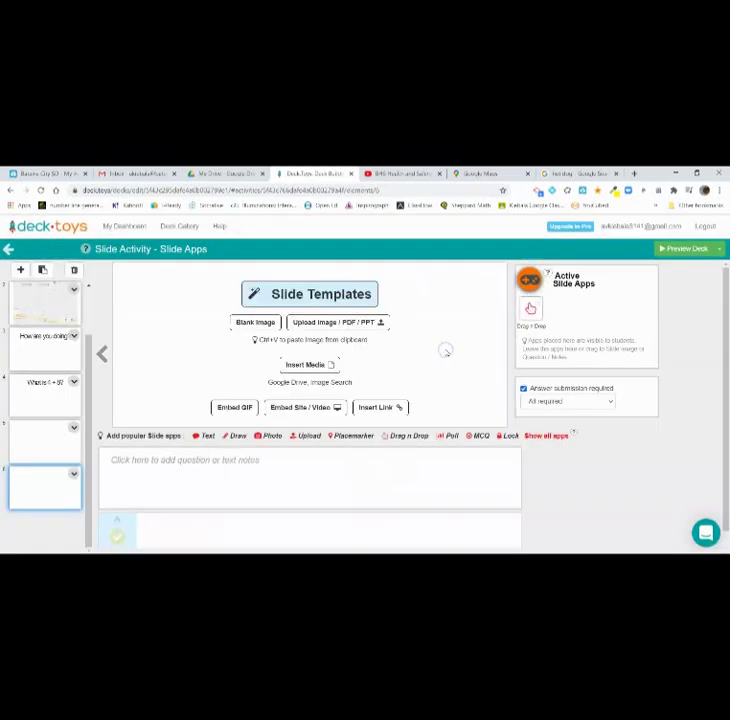
- Upload the trigonometric ratios image with two right triangles from the Pictures folder as the sixth slide's image for the Drag n Drop app
click(531, 309)
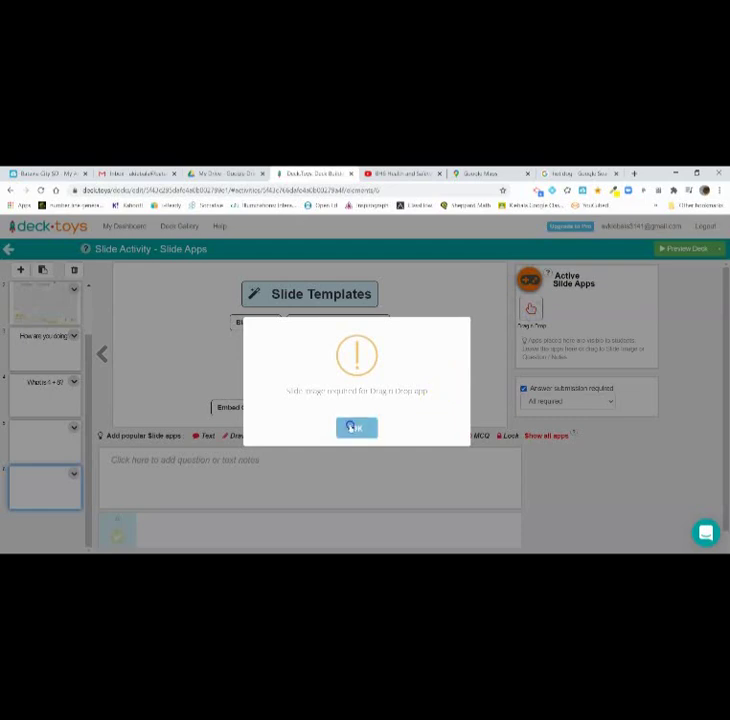
click(353, 427)
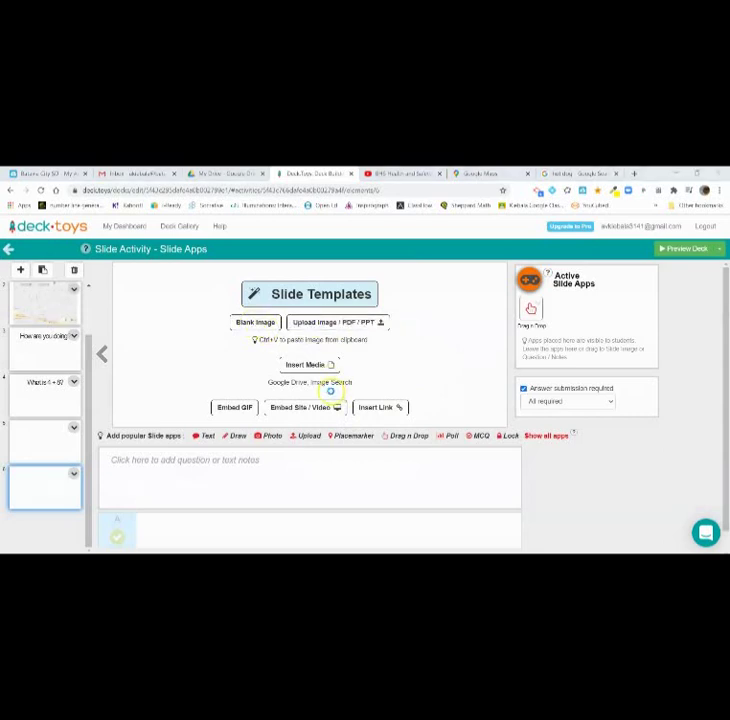
click(332, 392)
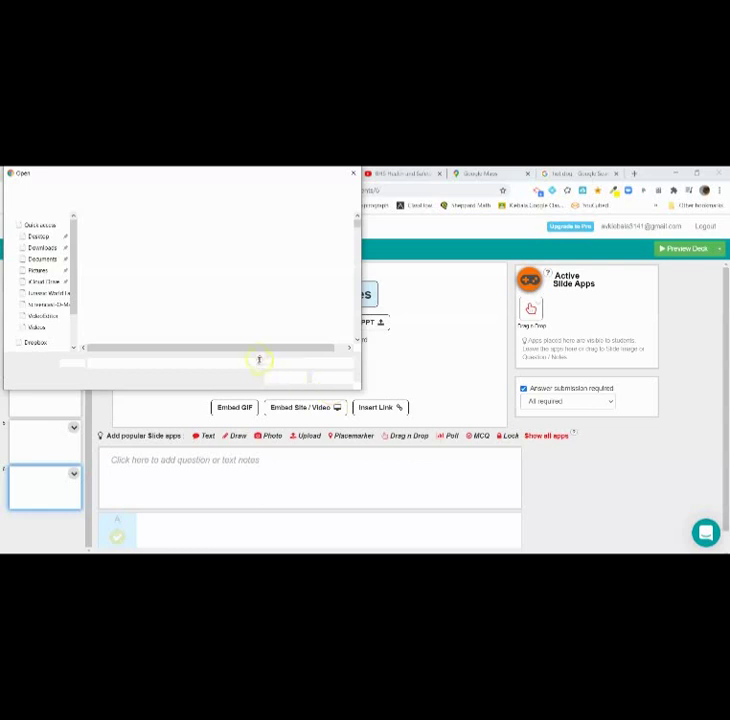
scroll(176, 301, down, 5)
scroll(176, 301, down, 10)
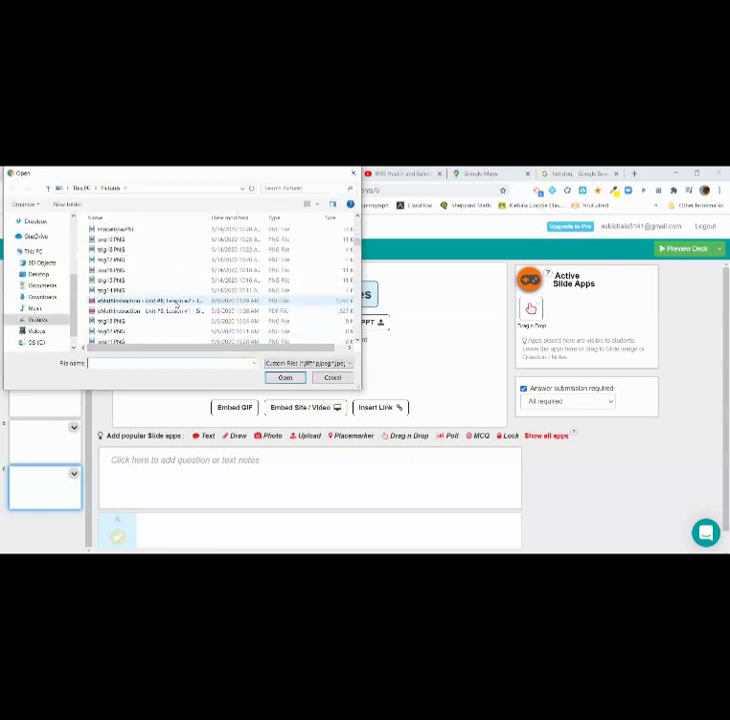
click(118, 230)
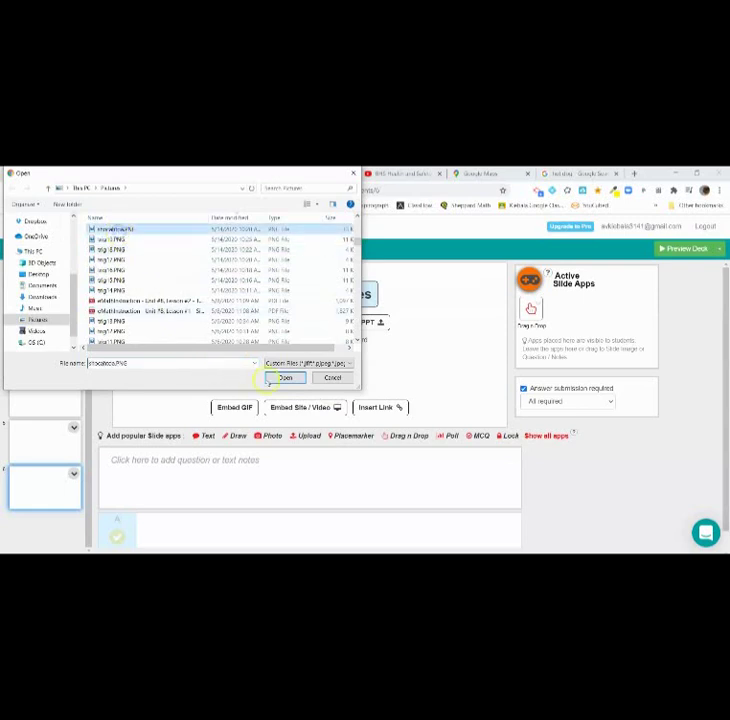
click(283, 378)
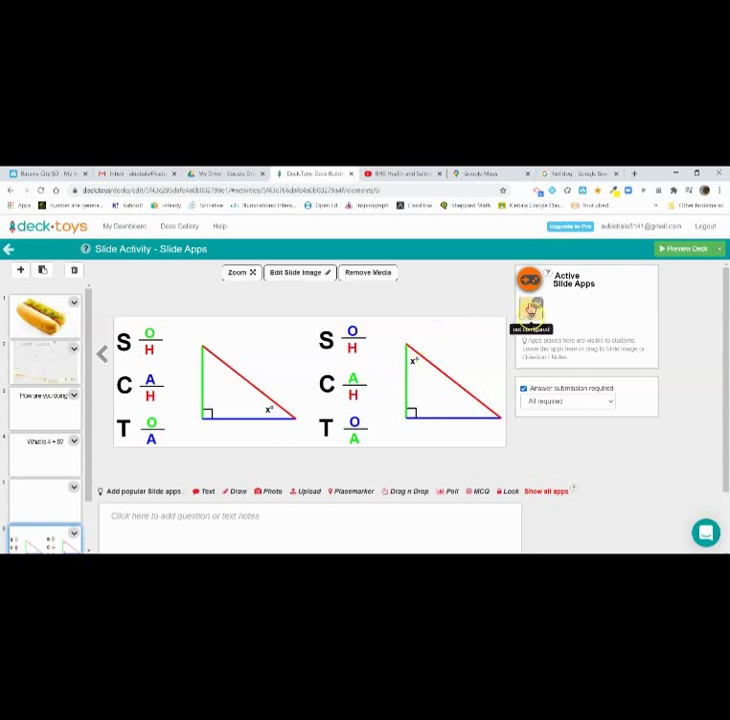
- Set the sixth slide's Drag n Drop to Target mode and fit a drag area over the green O in the first sine ratio
click(531, 311)
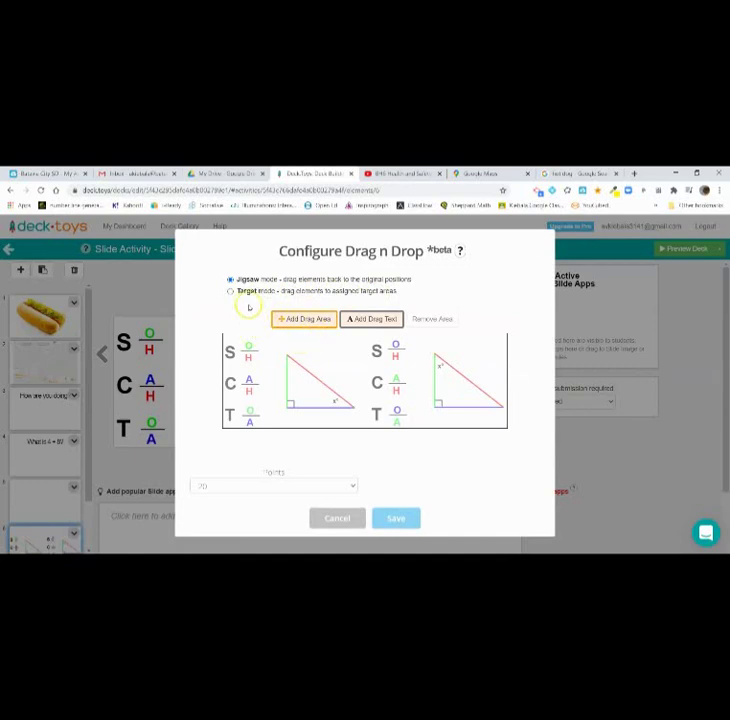
click(229, 292)
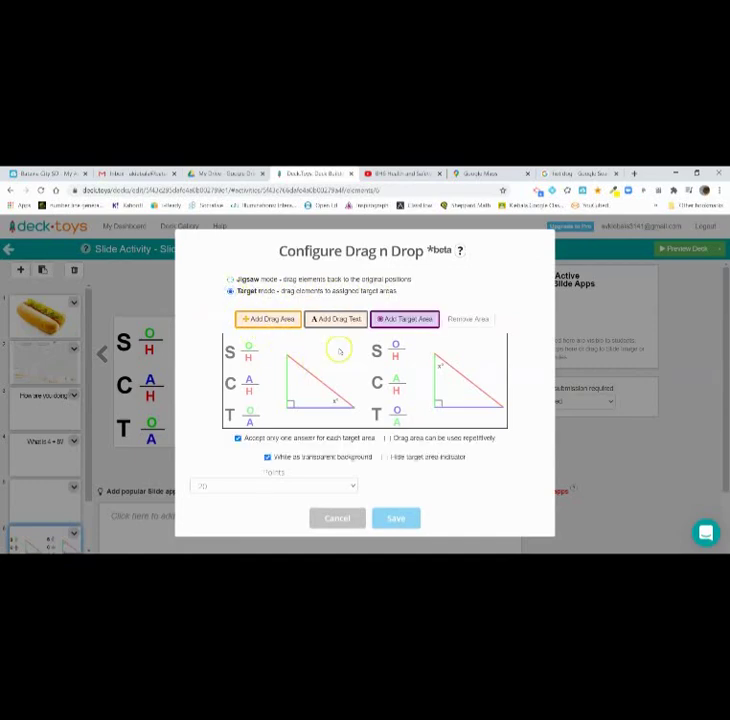
click(266, 319)
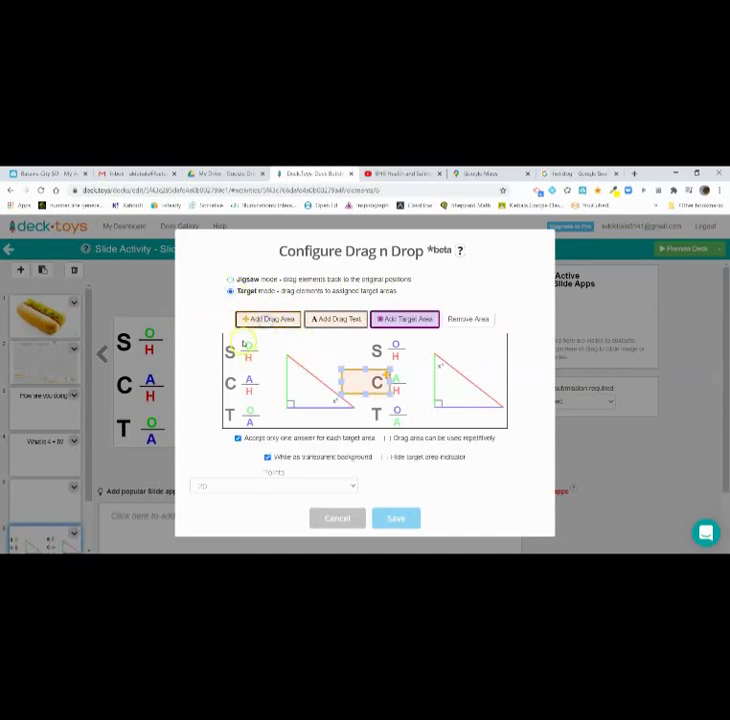
drag(360, 376, 256, 350)
drag(258, 351, 383, 346)
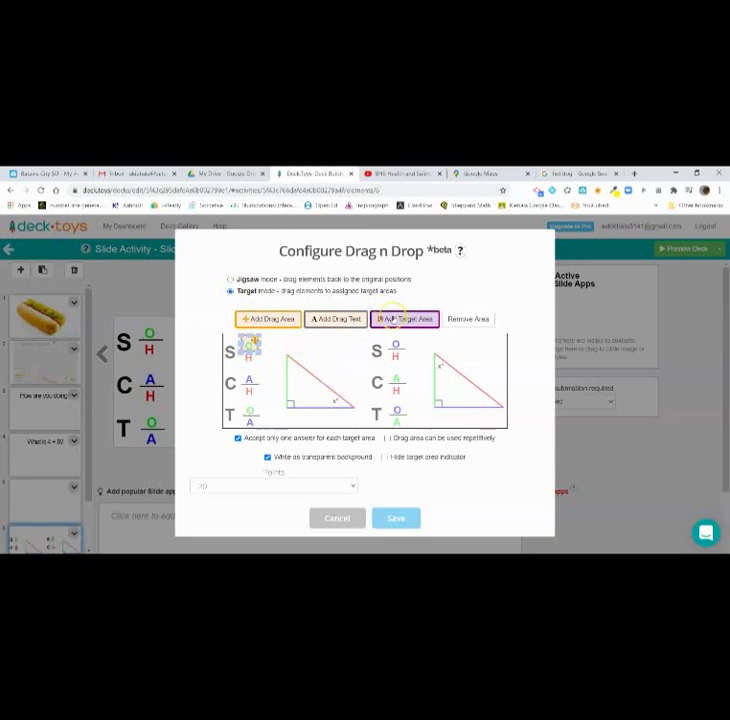
- Add a small target area between the first triangle and the second S, add a drag text, and save the Drag n Drop configuration
click(392, 318)
drag(413, 404, 338, 373)
click(250, 342)
drag(250, 342, 352, 351)
click(338, 319)
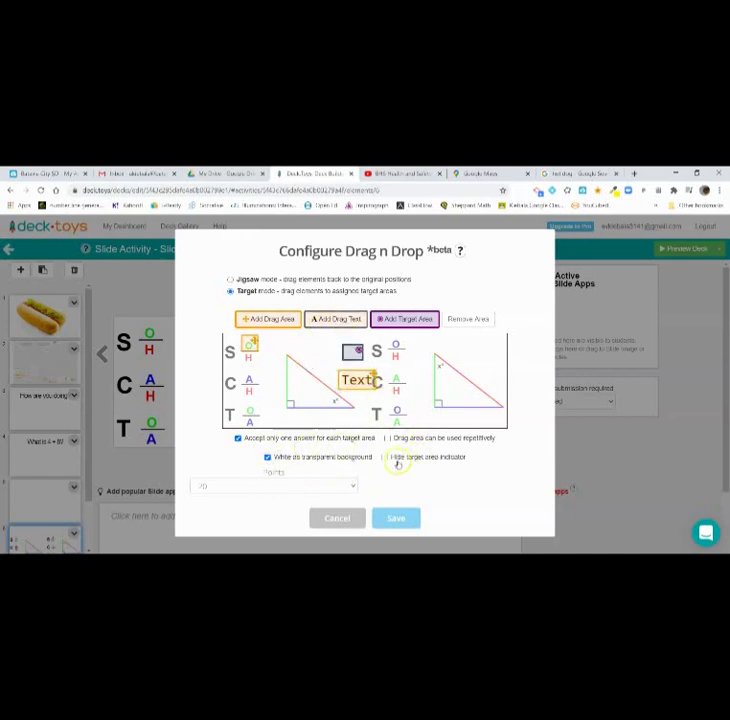
click(396, 519)
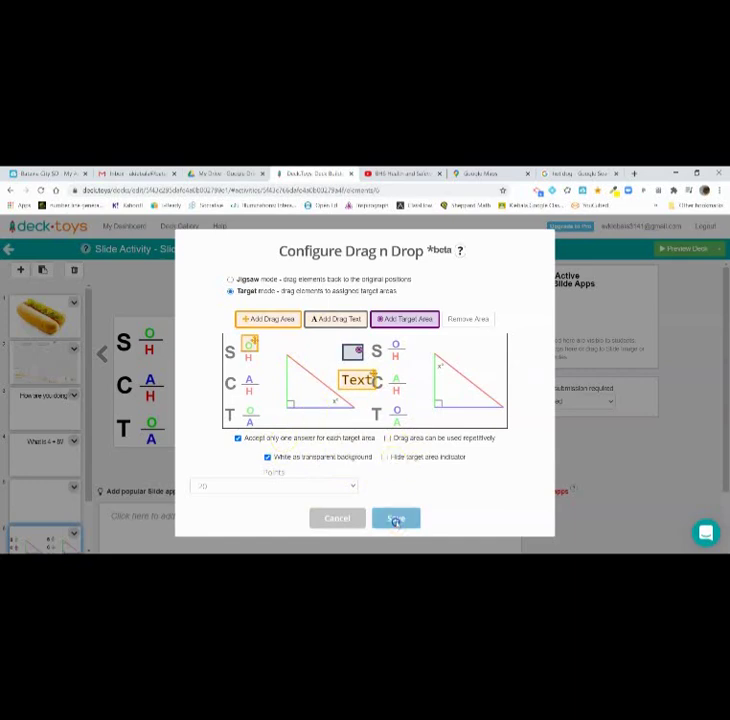
drag(531, 310, 418, 368)
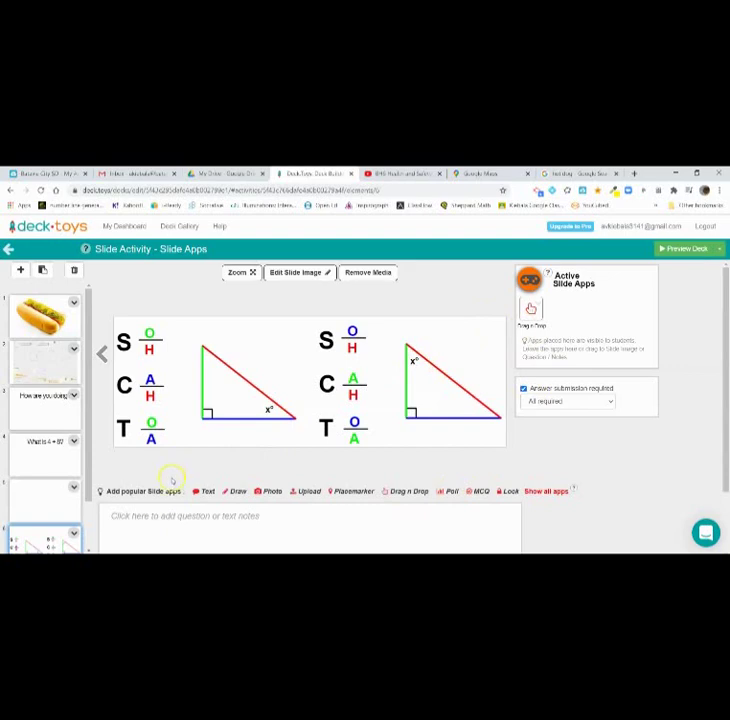
- Add a seventh slide to the activity and insert a Placemarker slide app on it
scroll(117, 437, down, 2)
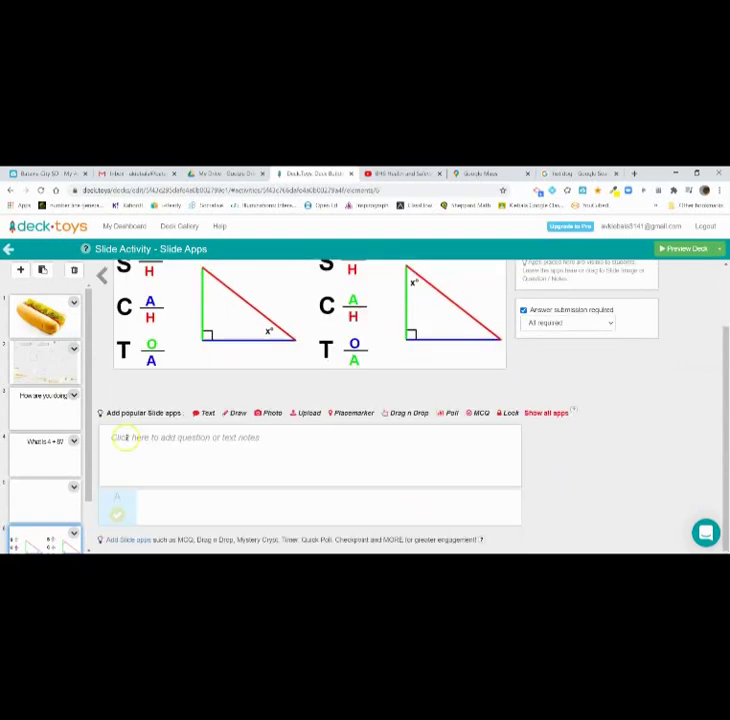
click(21, 270)
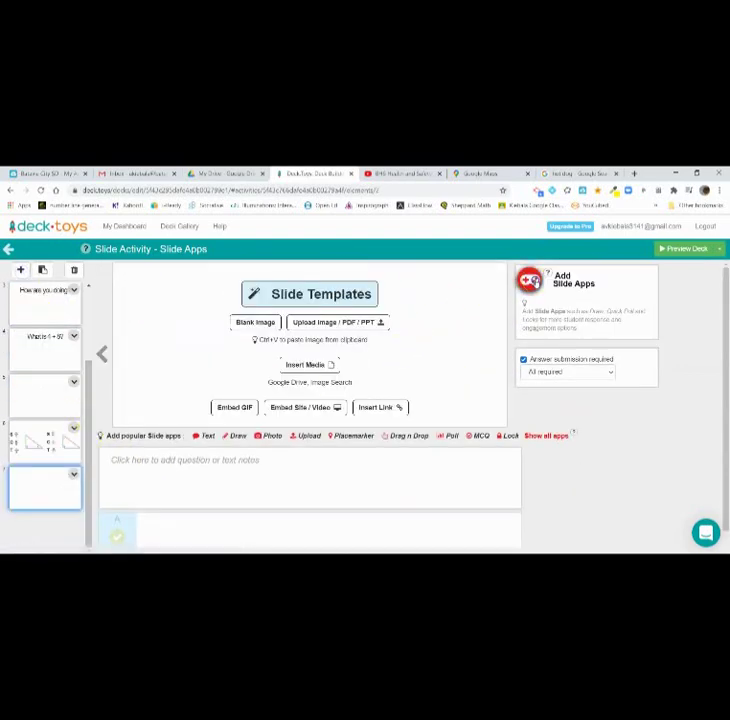
click(527, 279)
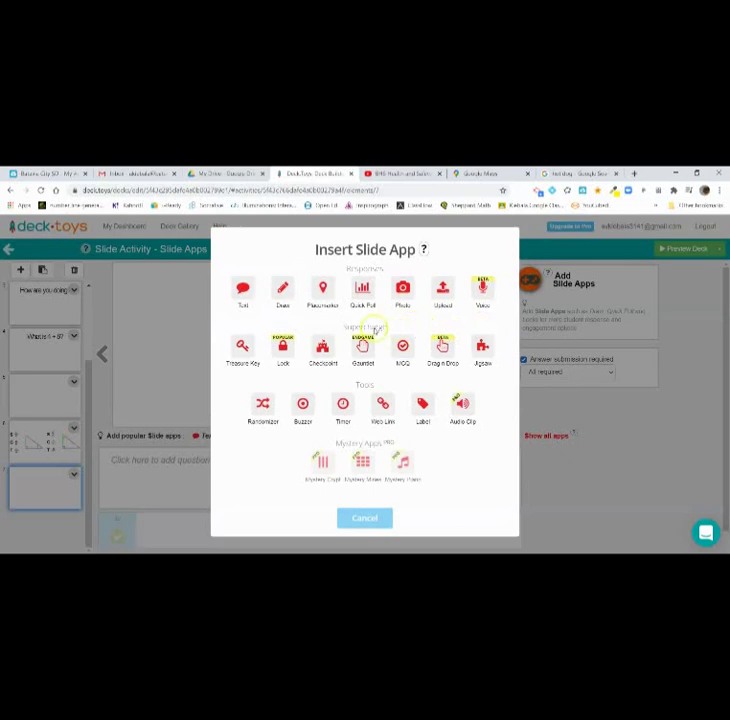
click(324, 292)
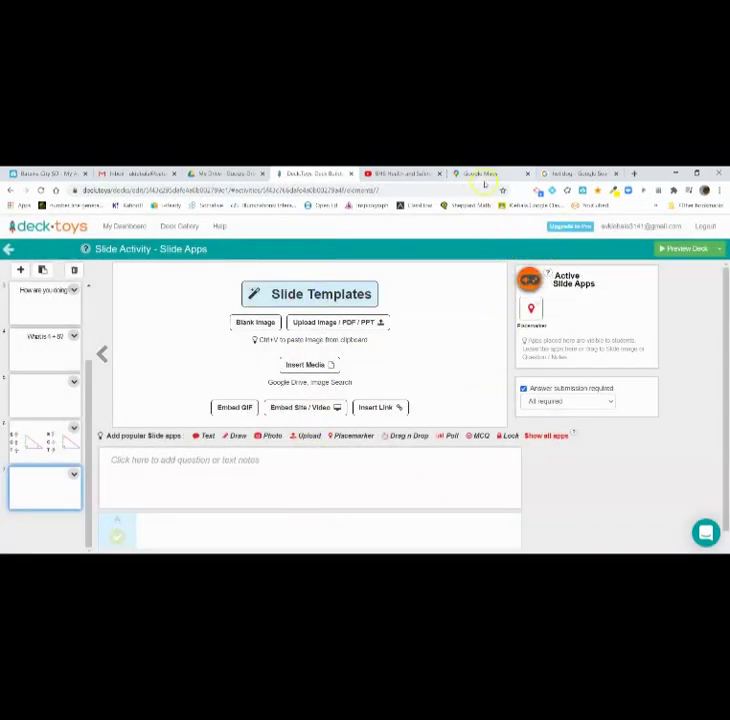
- Bring up the map capture in Snipping Tool, return to the sixth slide in the deck and remove its triangle image
click(308, 543)
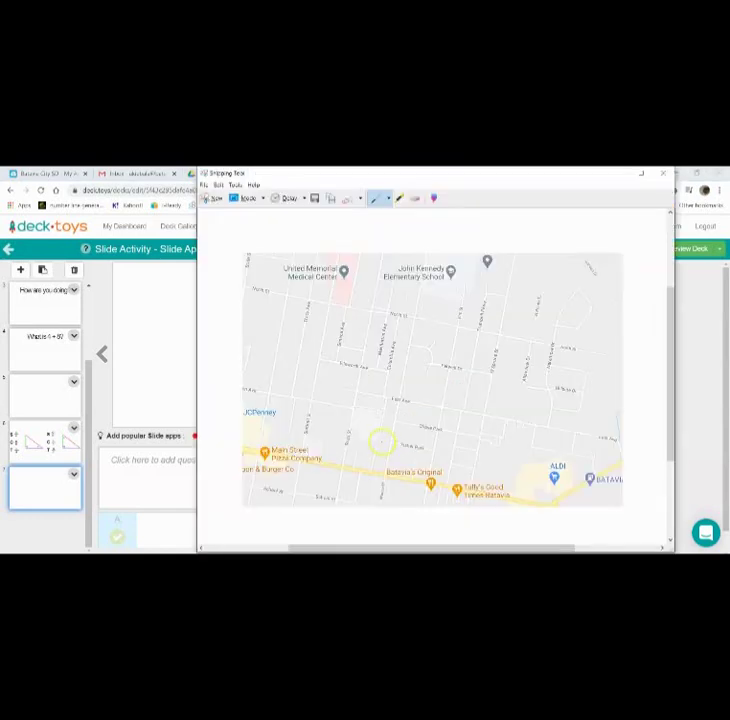
click(63, 316)
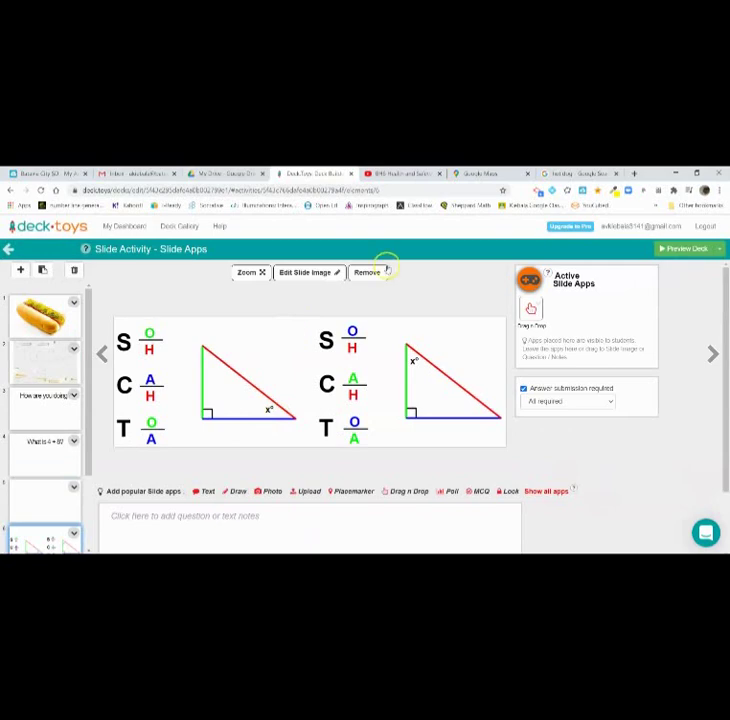
click(386, 271)
- Paste the map capture from Snipping Tool onto the fifth slide as its image and acknowledge the upload
click(307, 543)
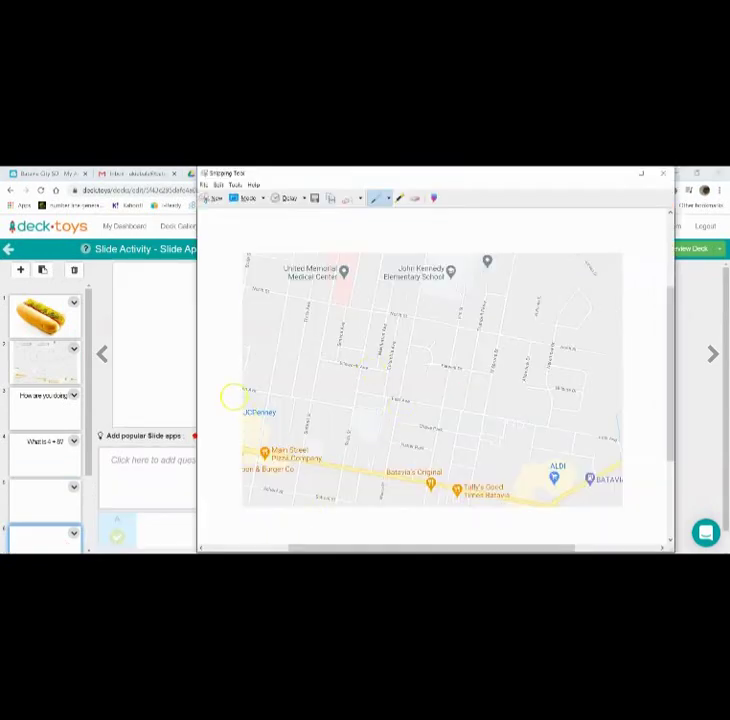
click(143, 349)
click(244, 371)
key(ctrl+v)
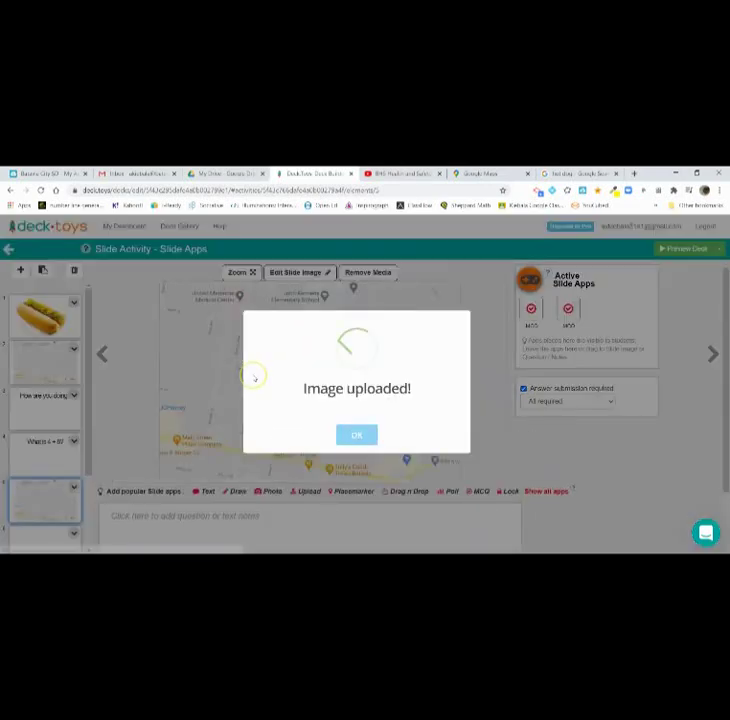
click(365, 432)
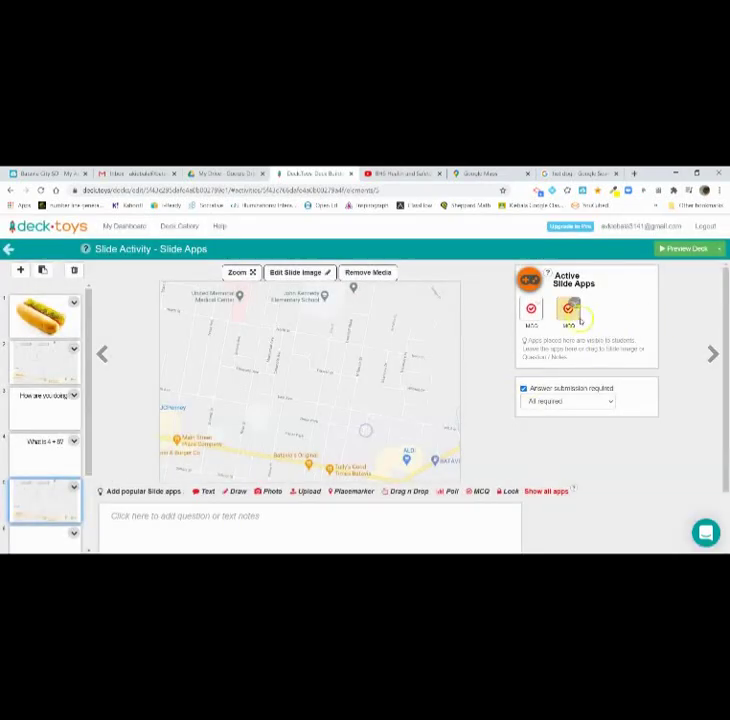
- Delete both MCQ slide apps from the fifth slide
click(537, 303)
click(535, 303)
click(535, 303)
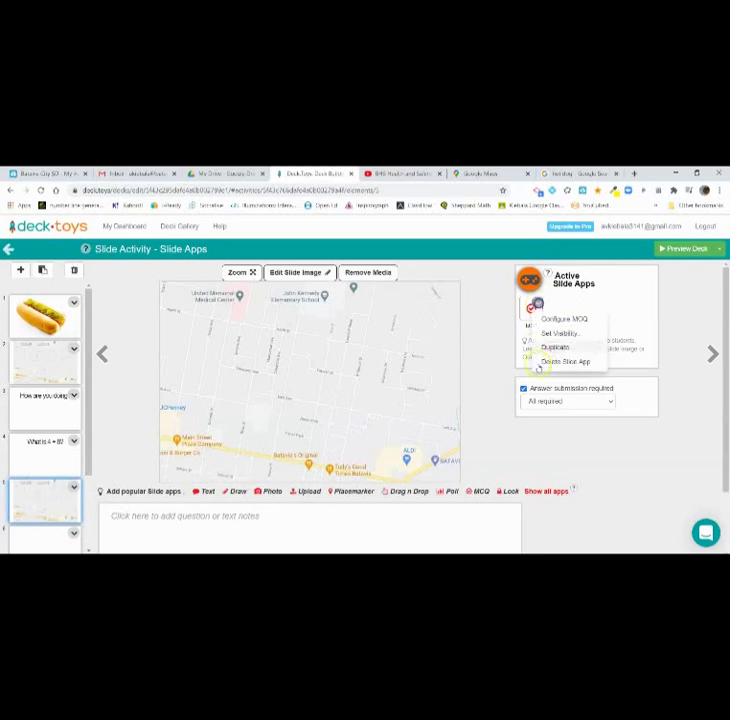
click(545, 361)
click(338, 388)
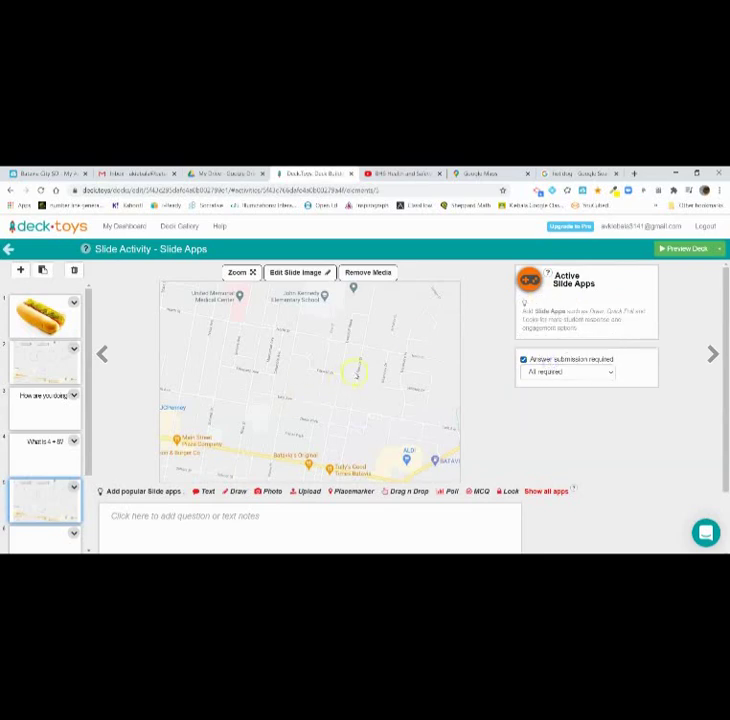
- Insert a Placemarker slide app on the fifth slide and save it with the current slide image, pin marker and answer changes allowed
click(529, 280)
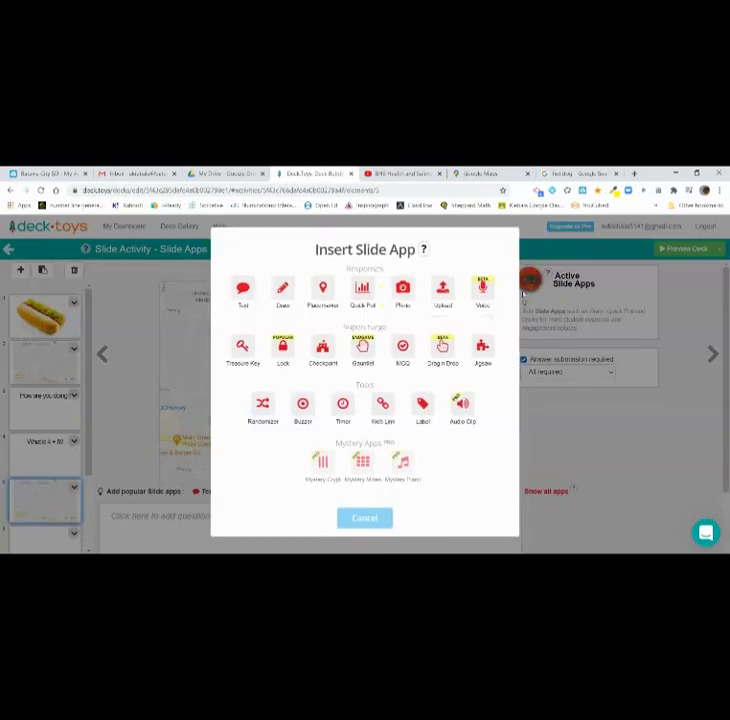
click(330, 291)
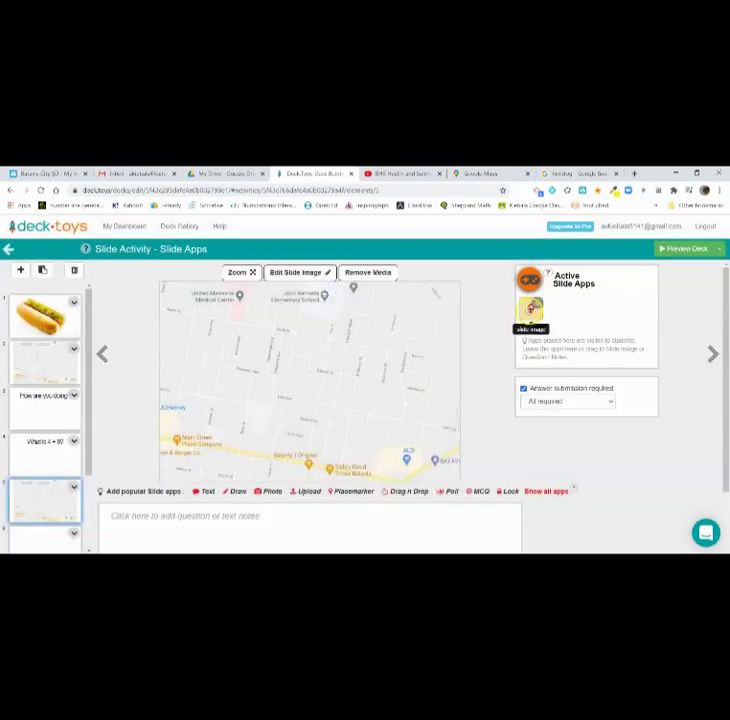
click(530, 309)
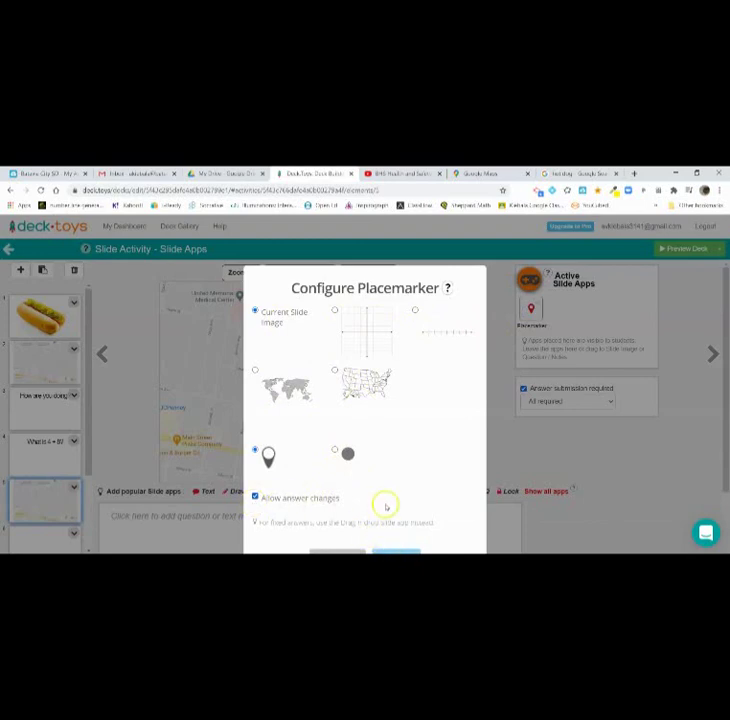
click(390, 551)
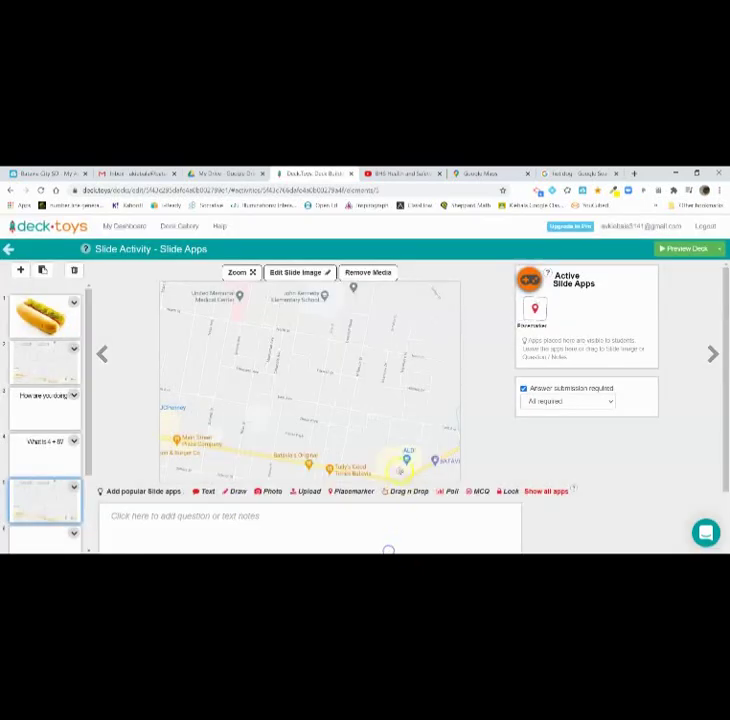
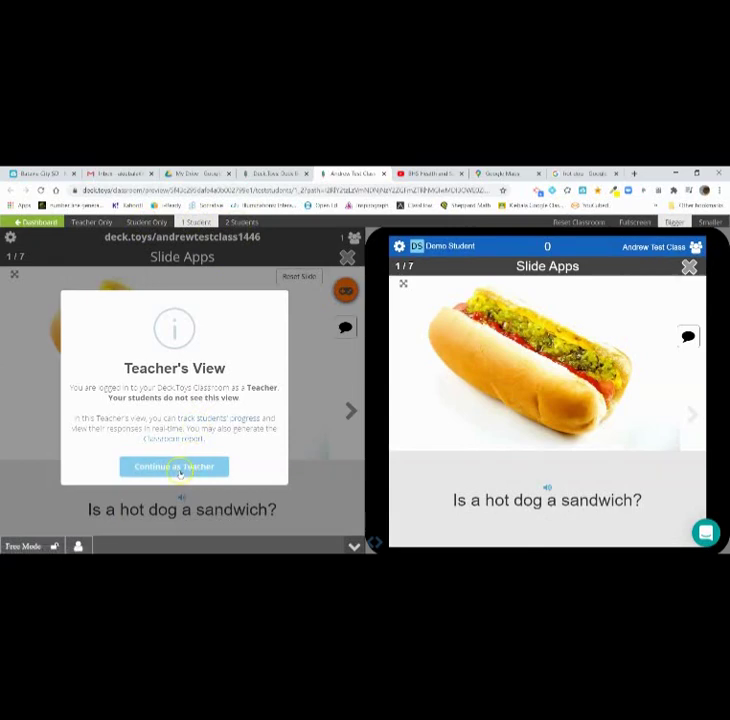
- Continue as teacher in the preview, leave the Slide Apps activity there and look through the classroom settings
click(181, 468)
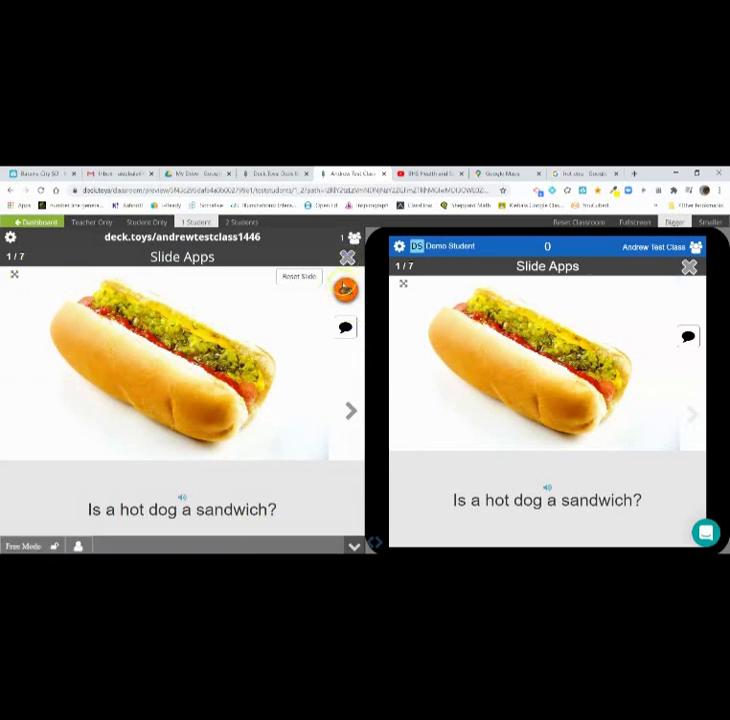
click(347, 258)
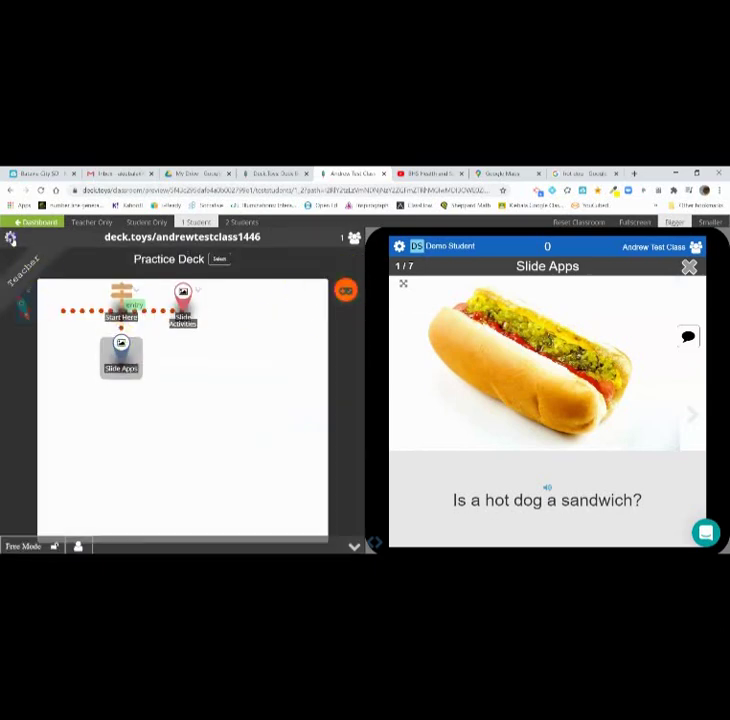
click(10, 238)
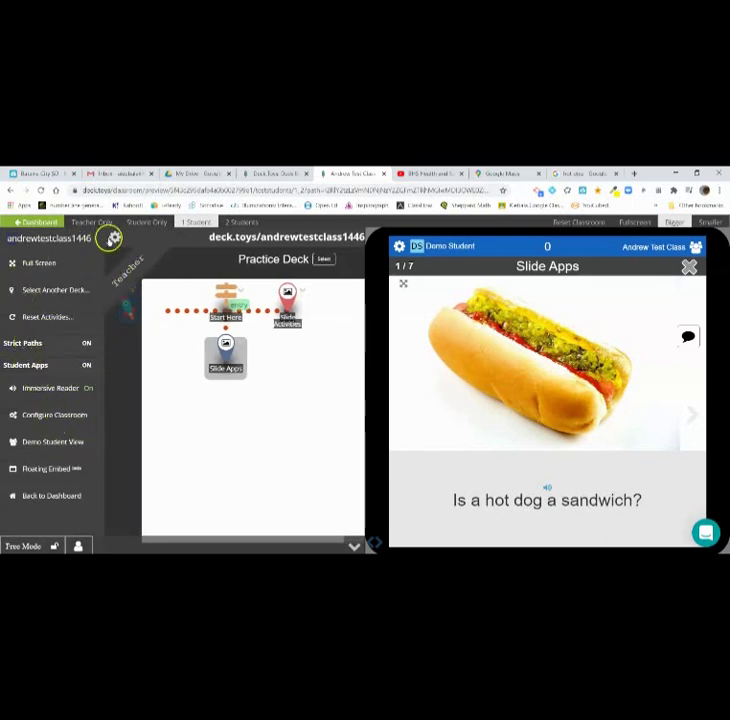
click(112, 238)
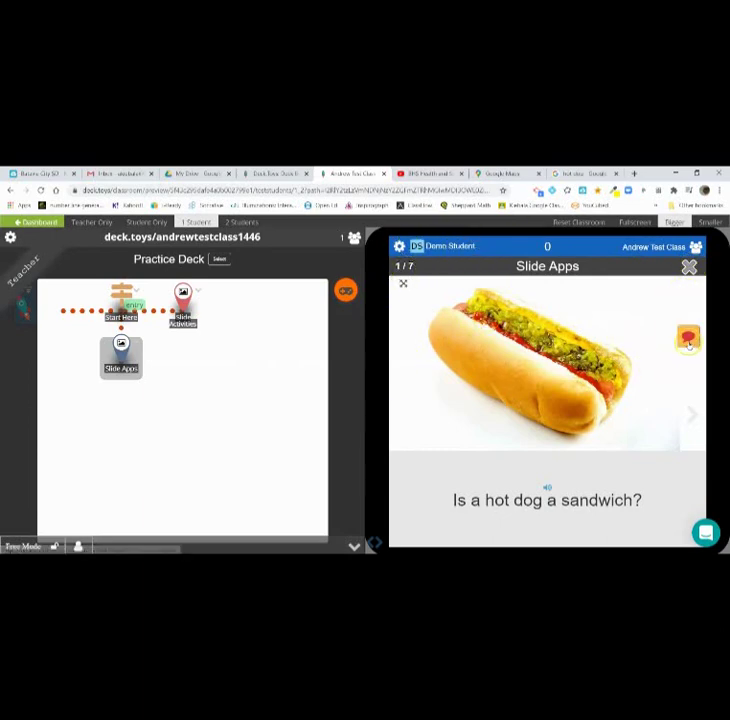
- As the demo student, submit the text response "Yes, because it's on bread." and advance to the second slide
click(688, 337)
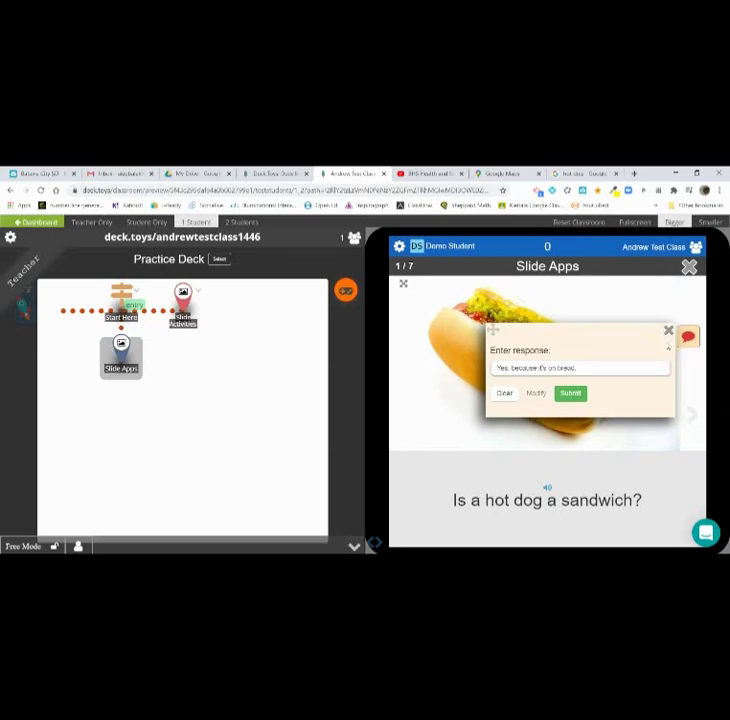
click(569, 393)
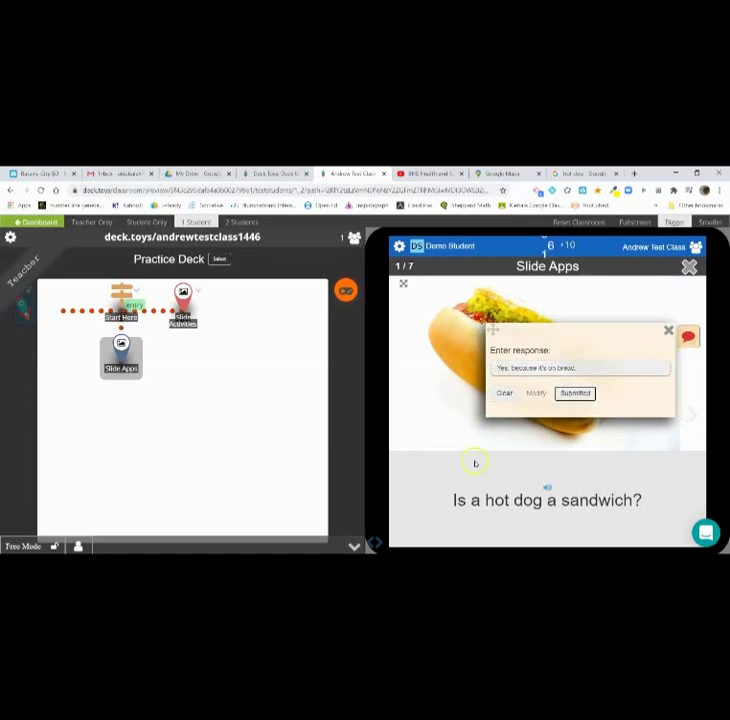
click(692, 414)
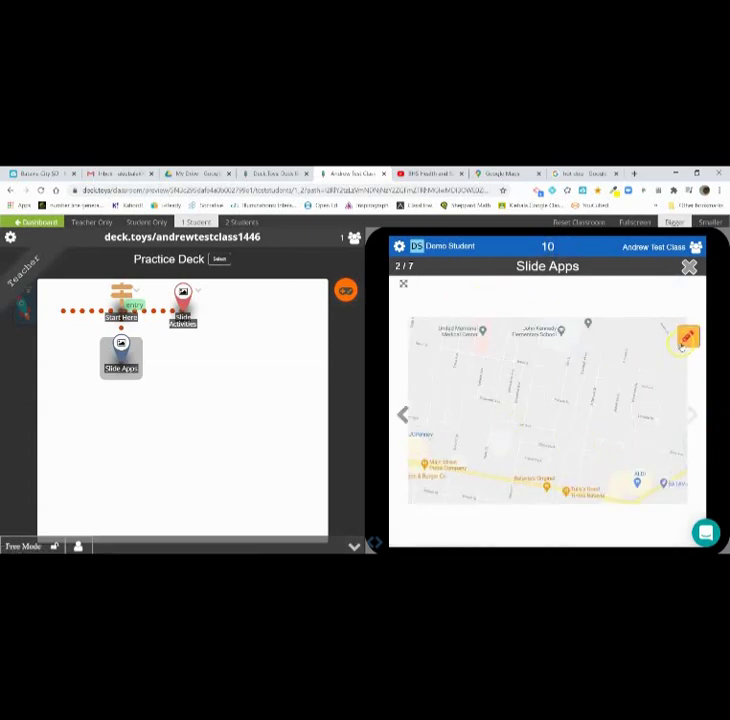
- Draw a red looping scribble across the middle of the student's map, submit the drawing and close the Draw app
click(686, 340)
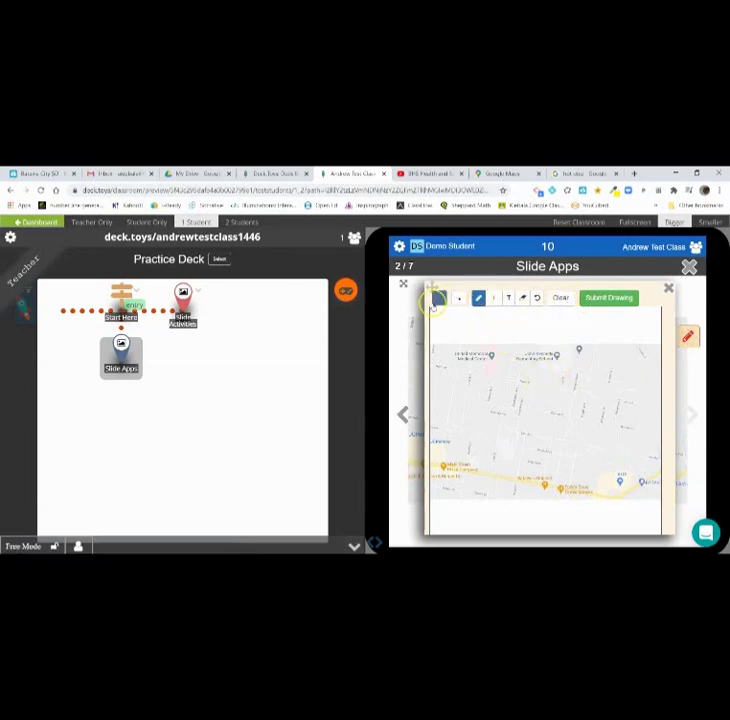
click(435, 300)
click(456, 334)
mouse_move(500, 428)
mouse_down()
mouse_move(551, 385)
mouse_move(533, 388)
mouse_move(610, 393)
mouse_up()
click(618, 296)
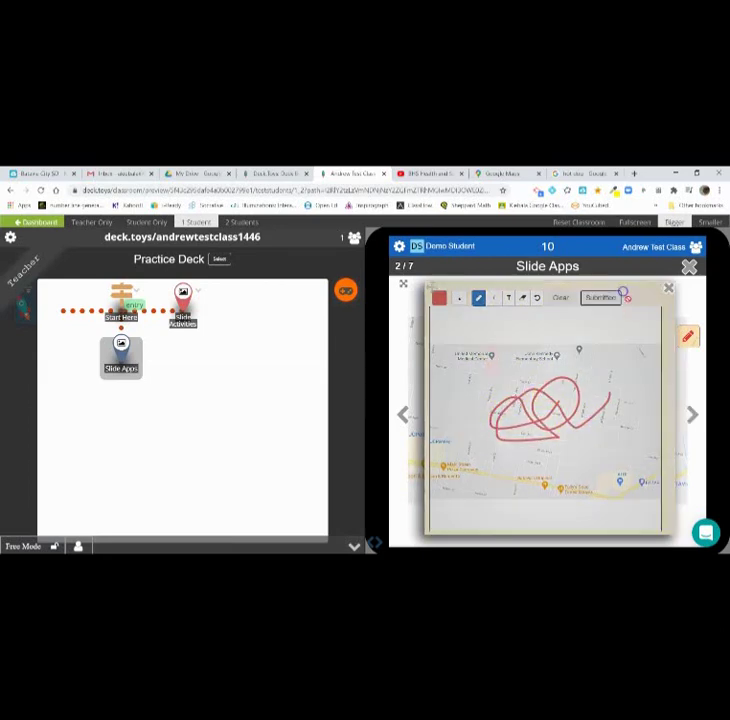
click(668, 288)
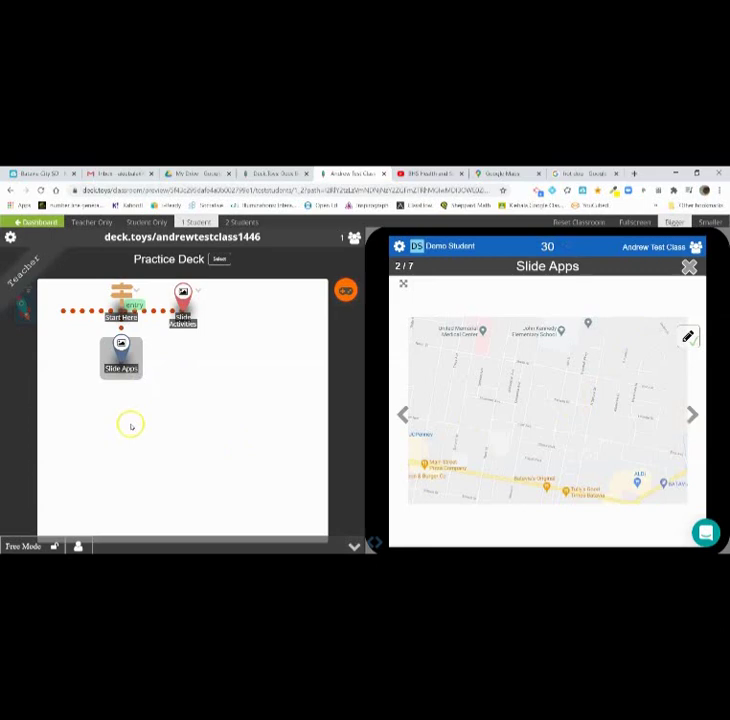
- Answer the student's "How are you doing?" poll on the third slide with a thumbs up
click(690, 414)
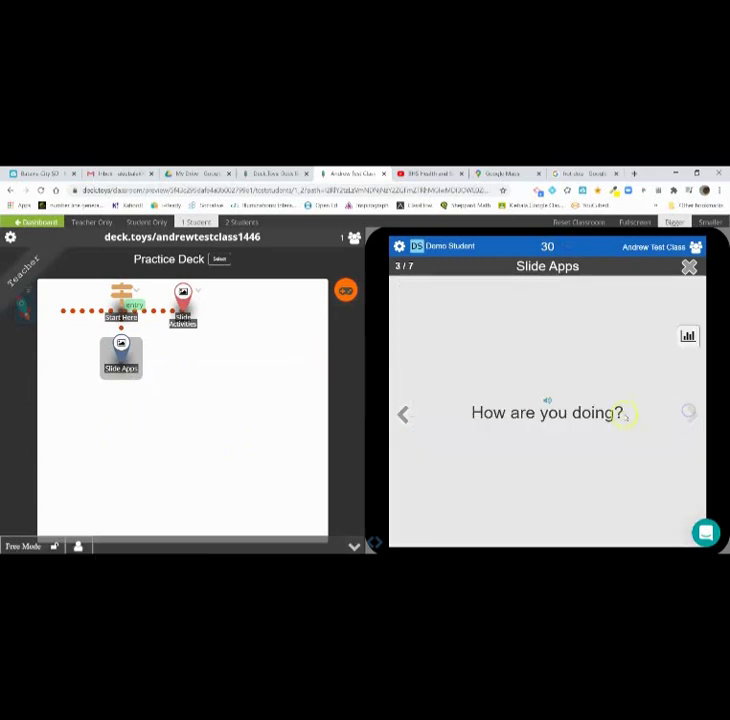
click(687, 338)
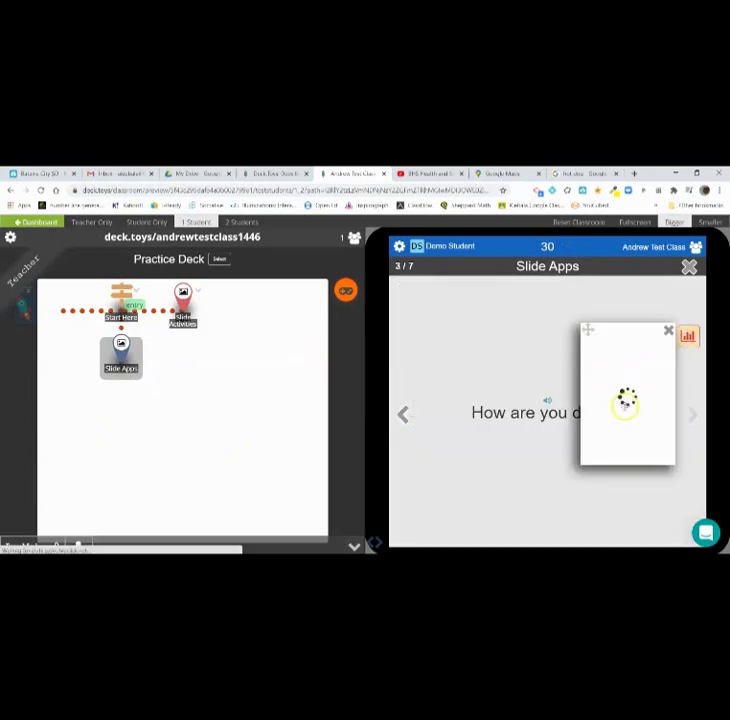
click(617, 388)
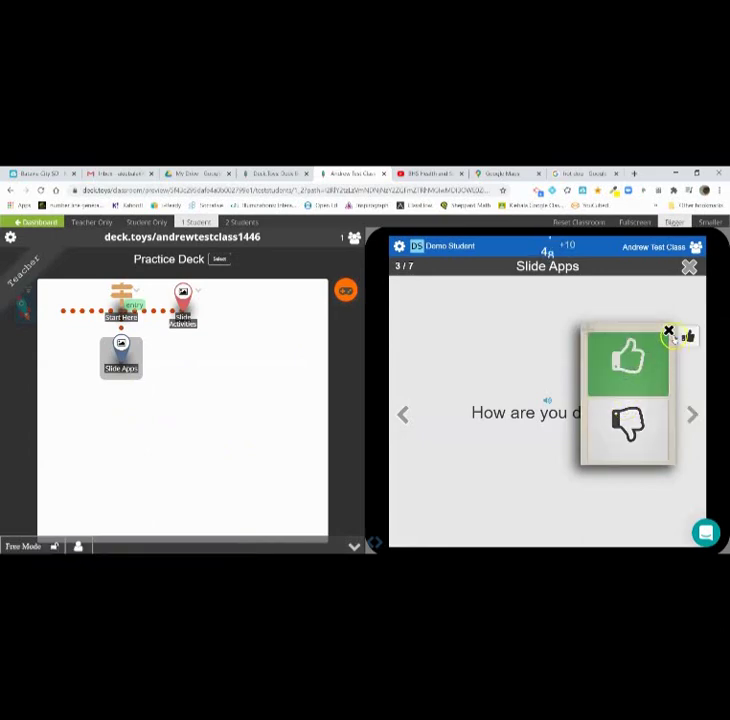
click(669, 330)
- Unlock the student's Number Lock for "What is 4 + 8?" on the fourth slide with the answer 12
click(692, 416)
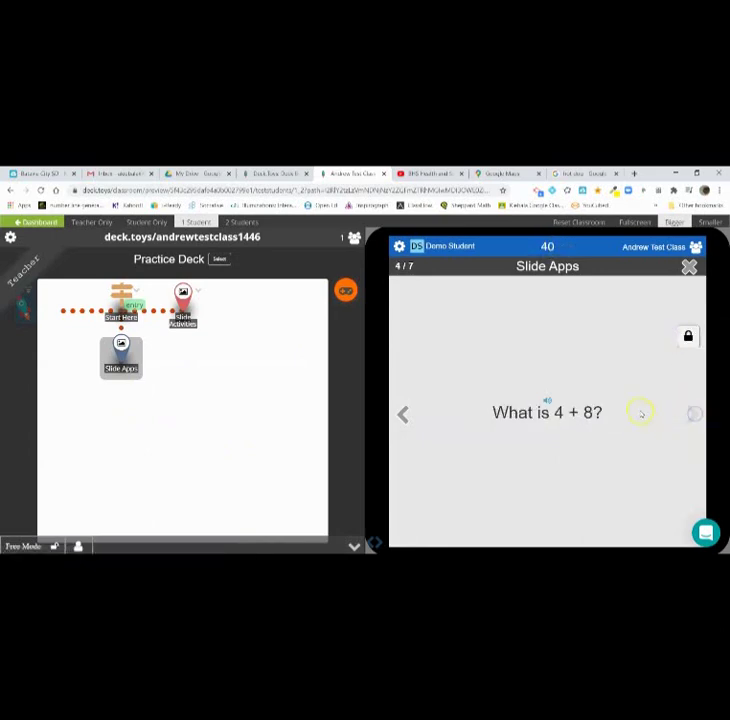
click(687, 338)
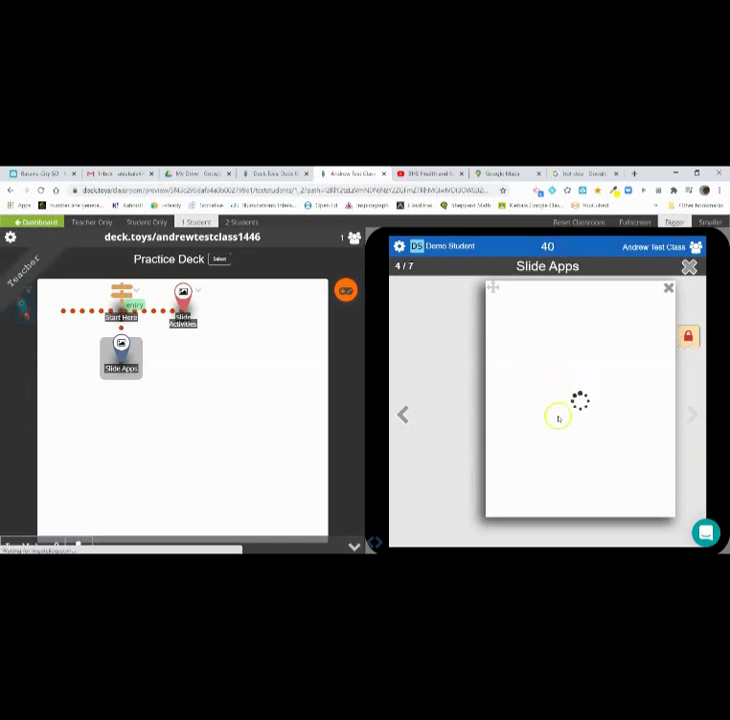
click(538, 407)
click(584, 407)
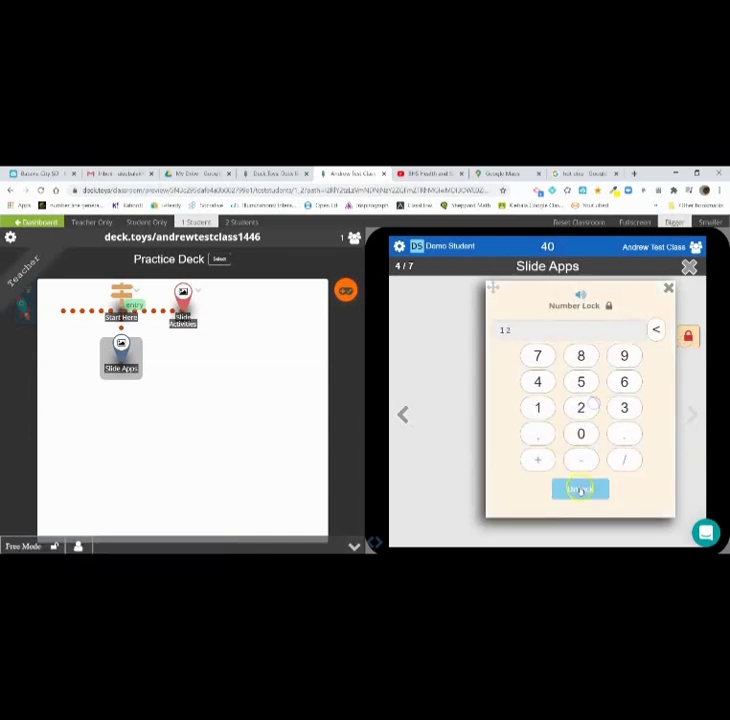
click(580, 489)
click(668, 288)
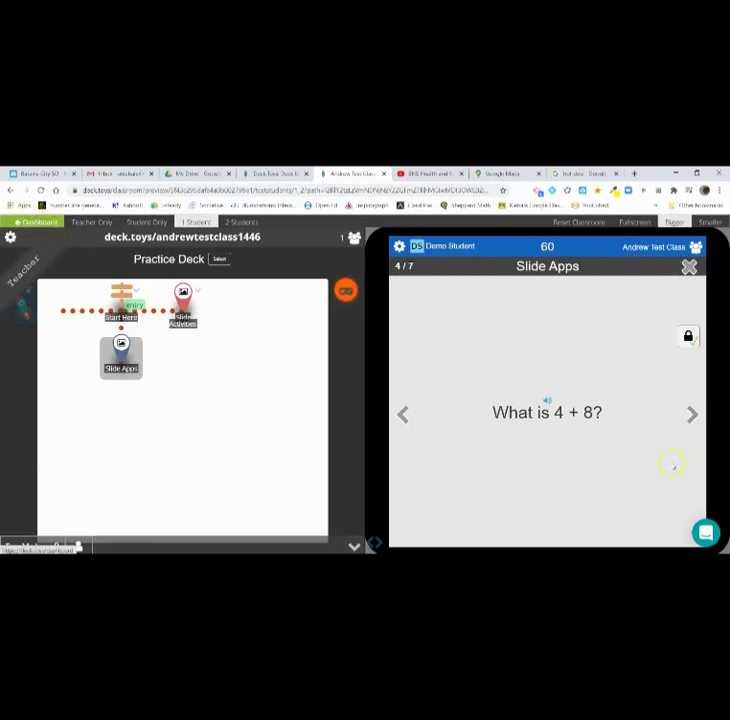
- Place and submit a marker on the student's fifth-slide map, and advance to the sixth slide
click(692, 413)
click(688, 336)
drag(597, 390, 630, 391)
click(598, 338)
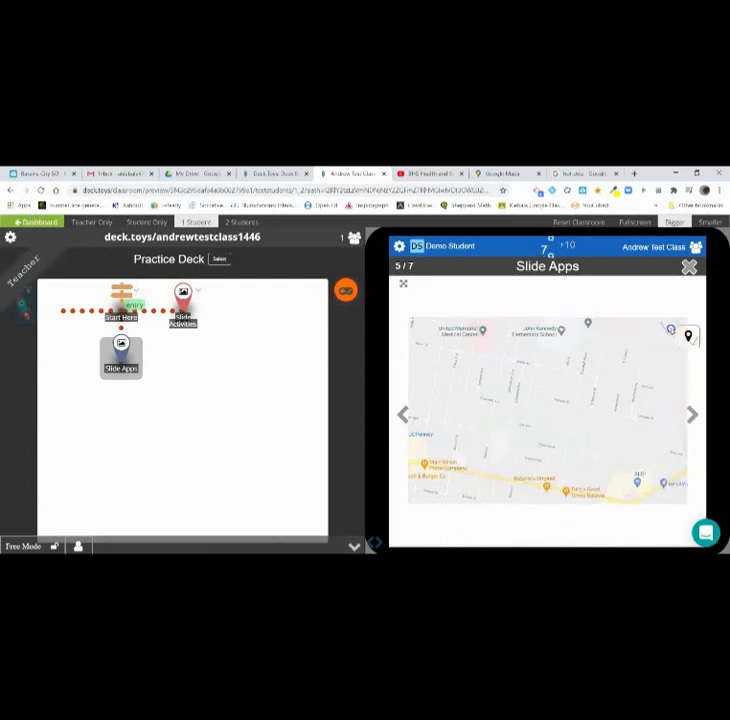
click(691, 414)
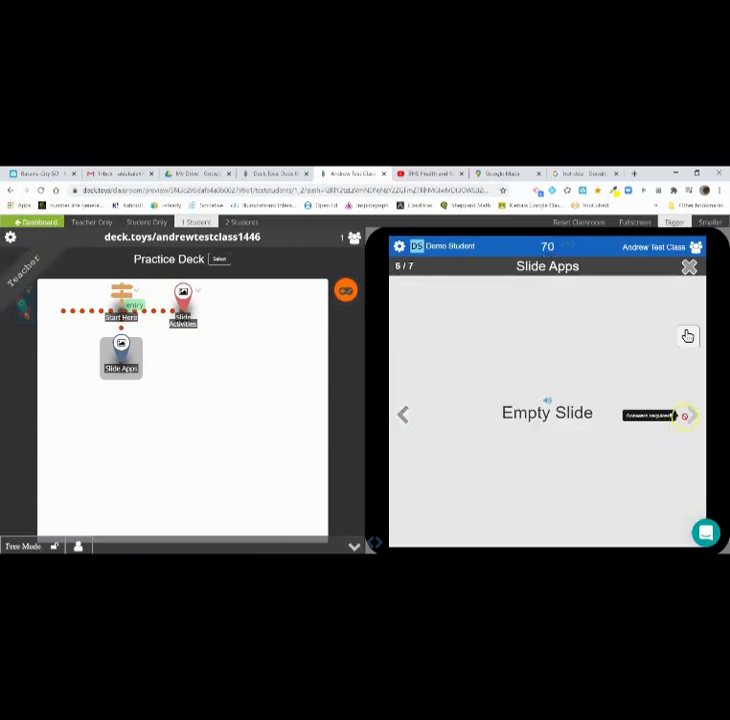
- Leave the student's Slide Apps activity, return to the dashboard and open Practice Deck for editing
click(688, 268)
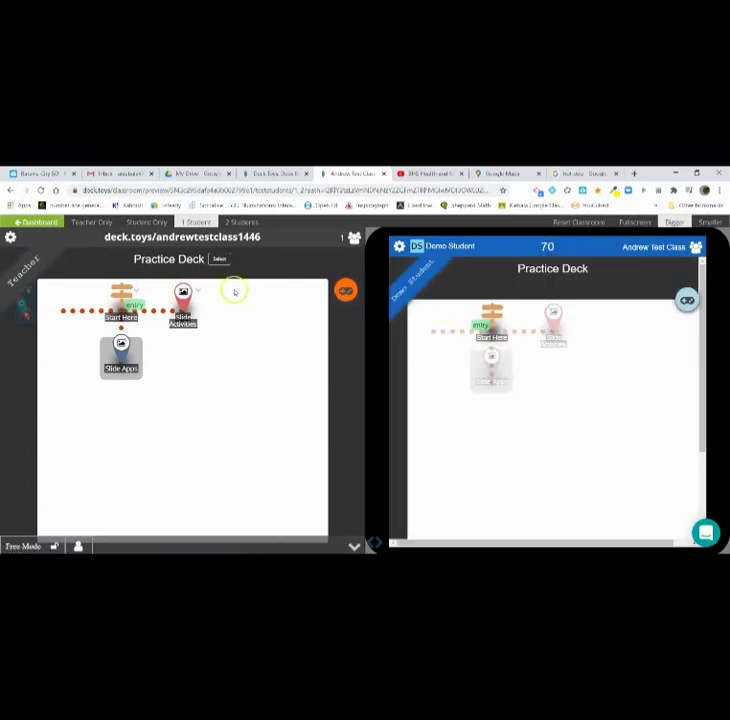
click(37, 222)
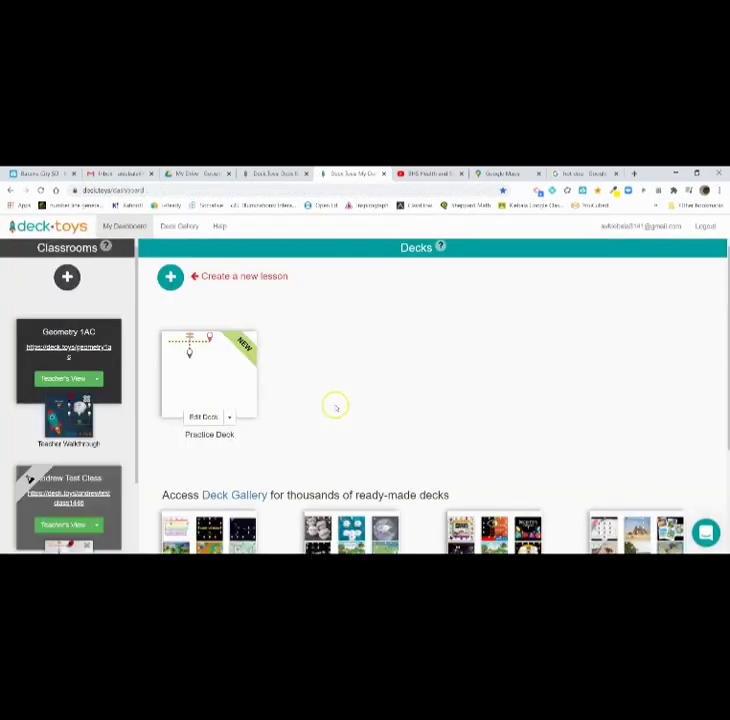
click(204, 416)
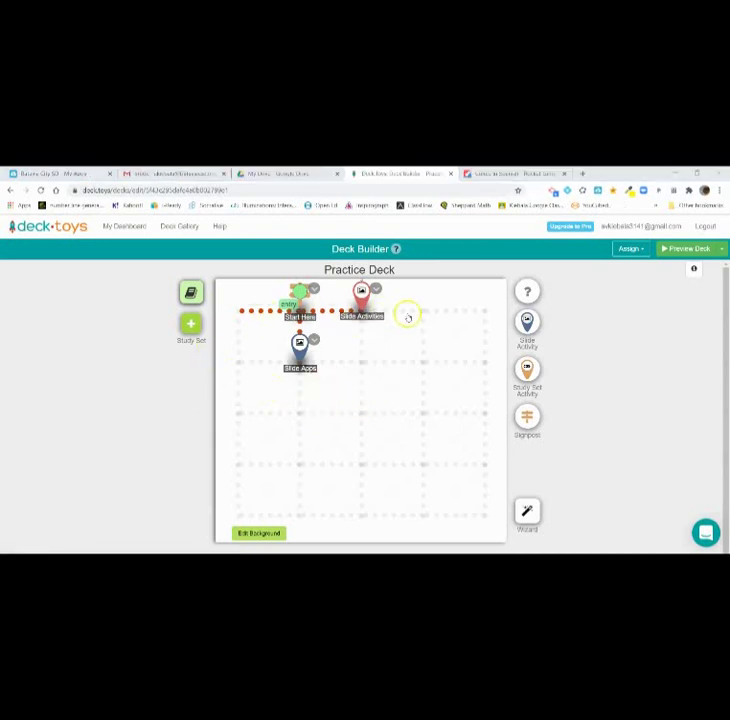
- Create a new blank study set in the deck and name it "Colors"
drag(425, 365, 527, 368)
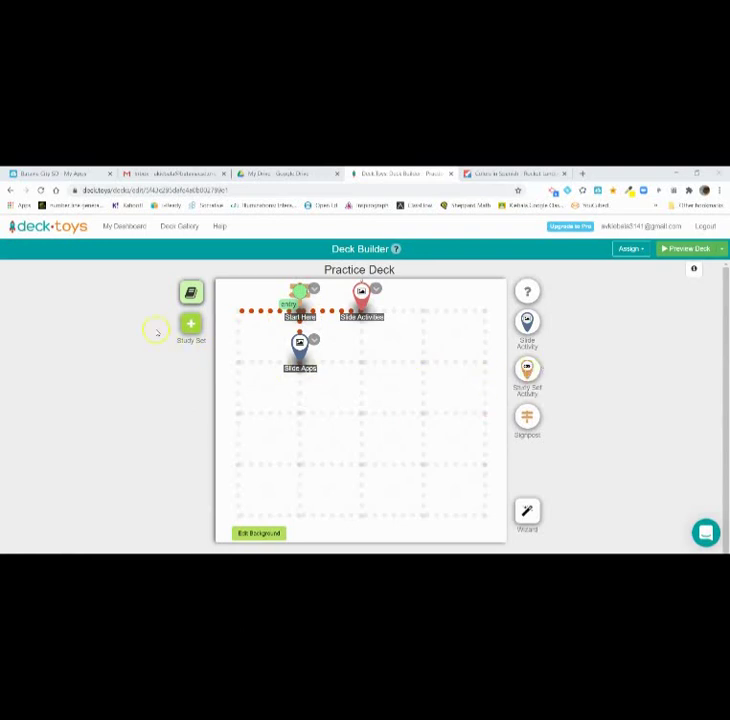
click(191, 324)
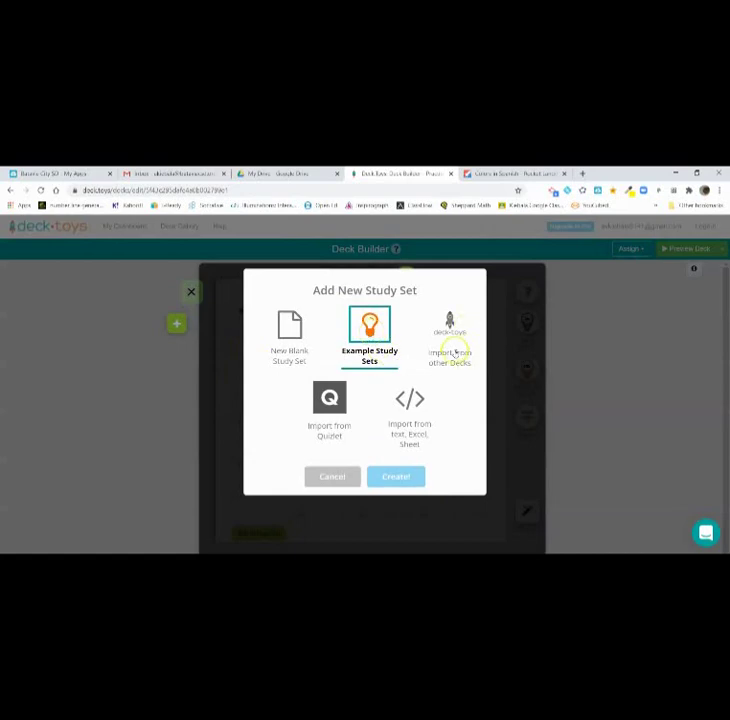
click(299, 350)
click(396, 478)
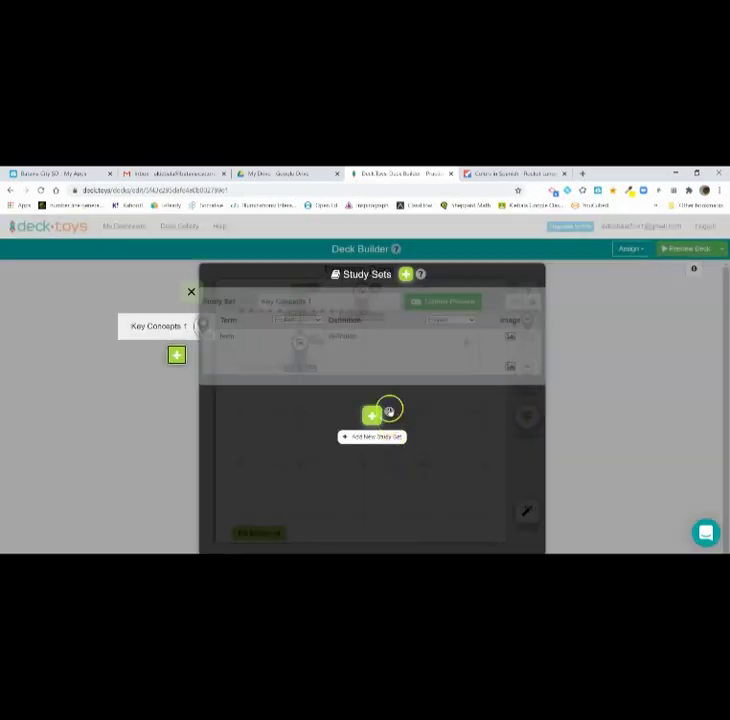
click(300, 303)
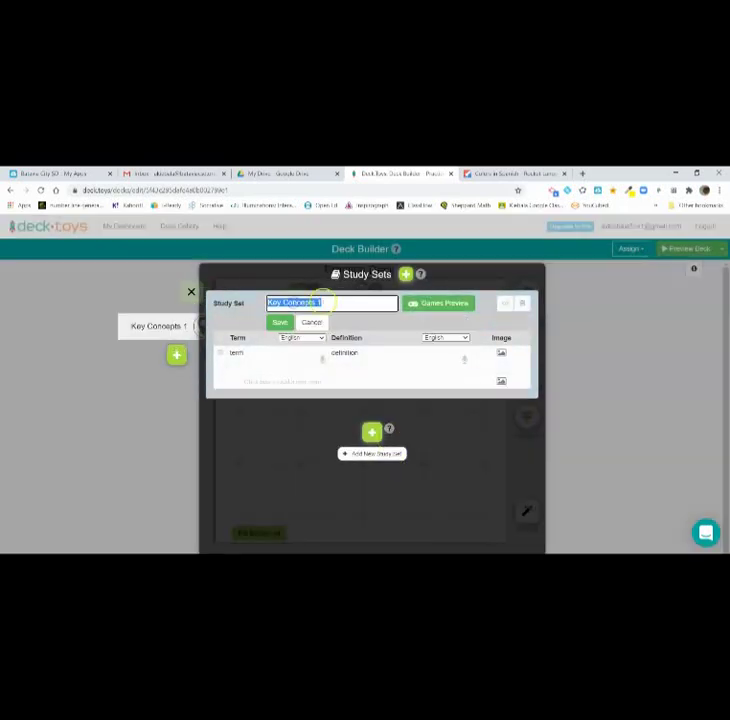
text(Colors)
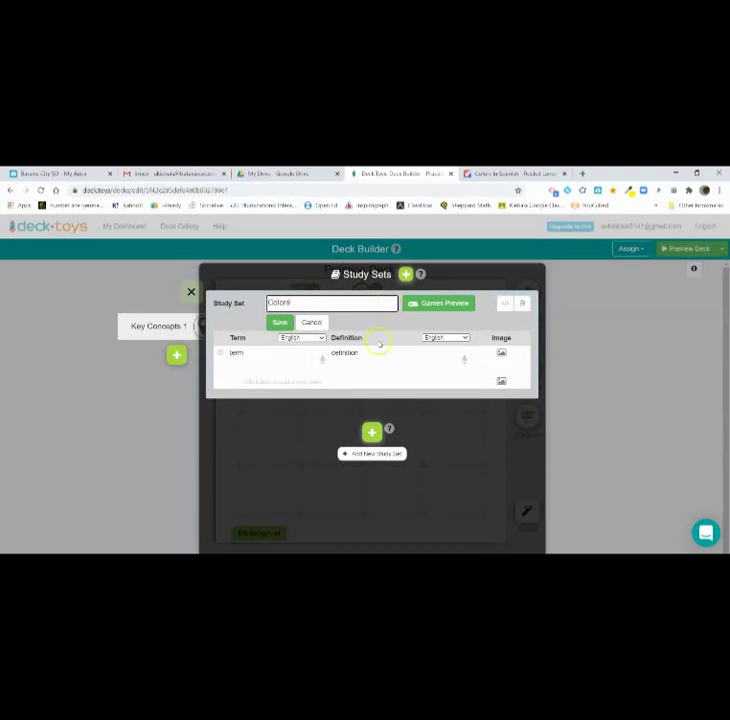
- Enter red as the first term of the Colors study set and replace its suggested definition with rojo
click(274, 365)
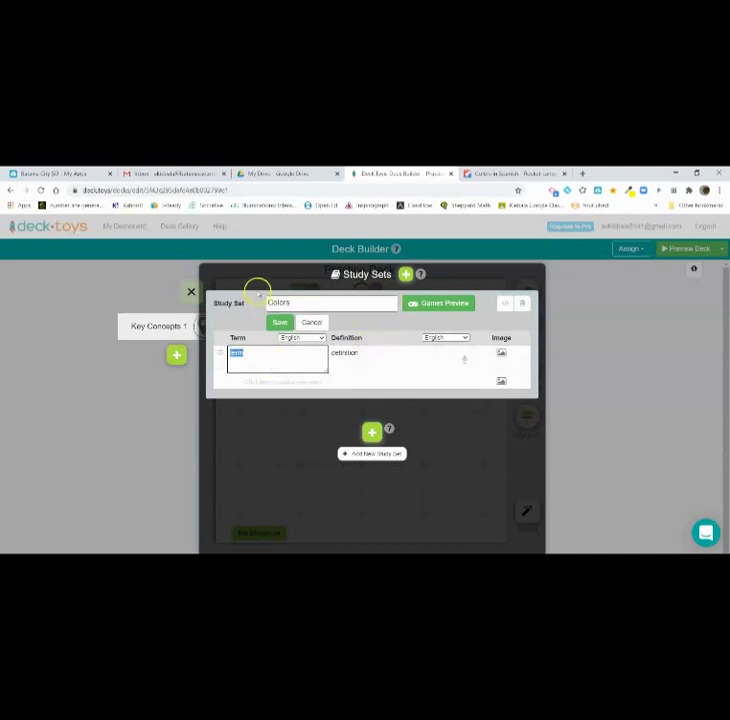
text(red)
key(Tab)
text(the amount by which the cost of a business exceeds its revenue)
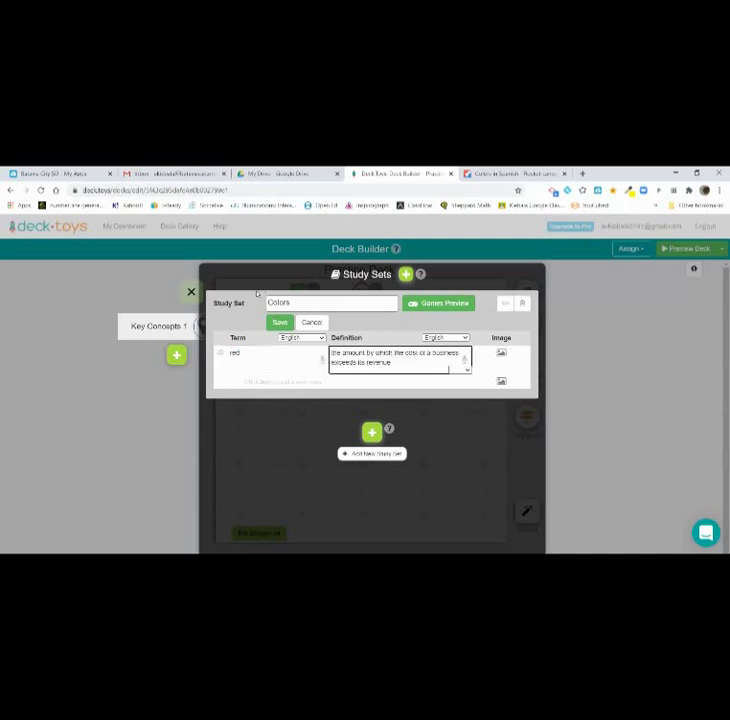
drag(335, 356, 455, 368)
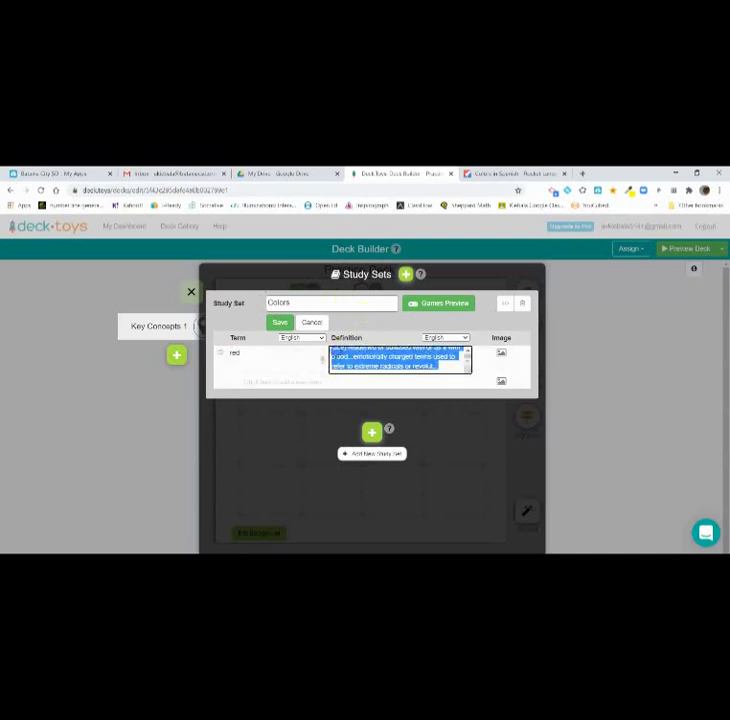
key(BackSpace)
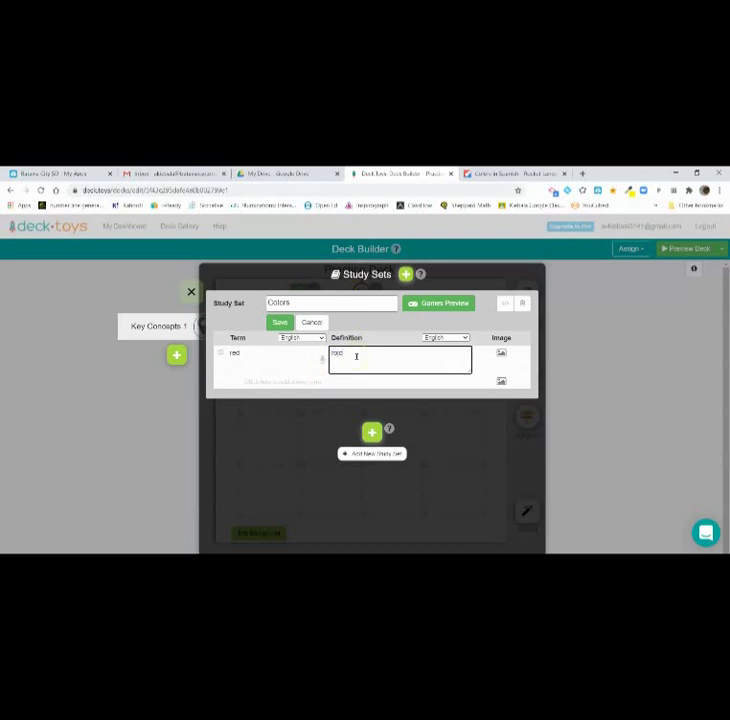
- Add two more terms to the Colors study set: green defined as verde and blue defined as azul
click(252, 381)
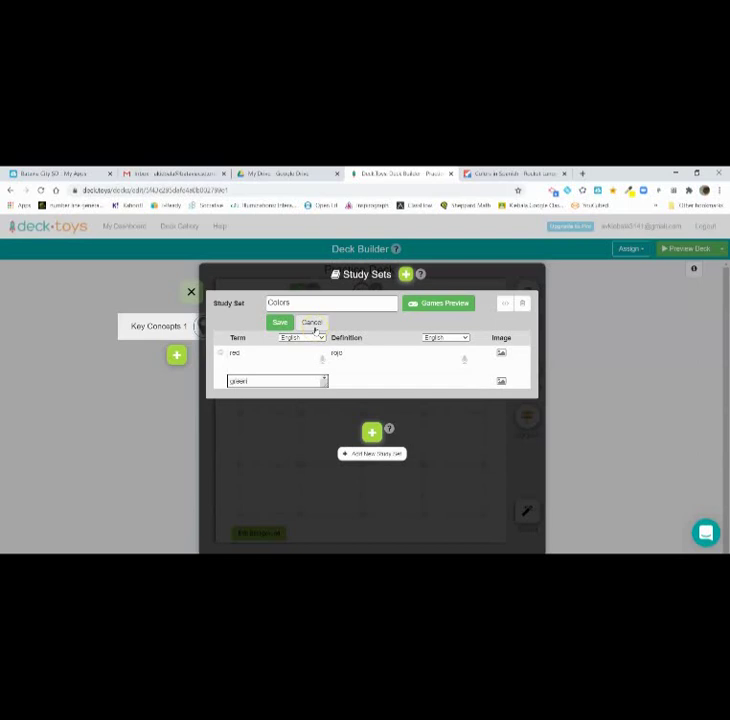
key(Tab)
key(Tab)
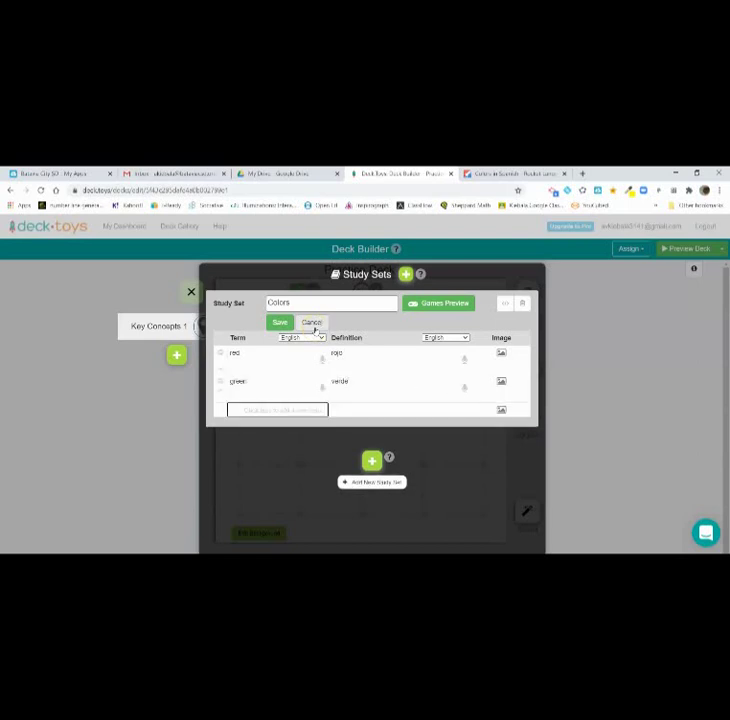
text(blue)
key(Tab)
text(a)
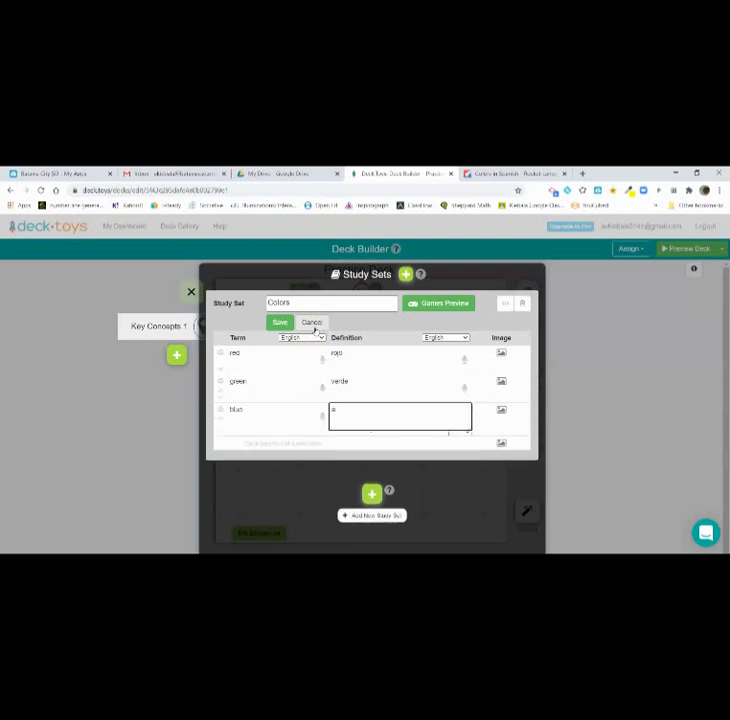
text(zul)
key(Tab)
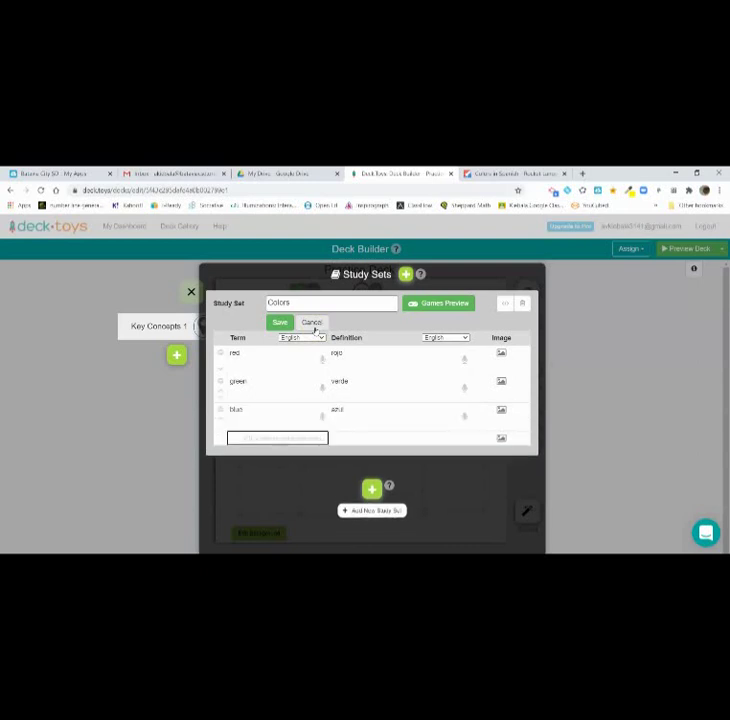
- Add the term yellow with the definition amarillo, then save and close the Colors study set
text(yellow)
key(Tab)
text(a)
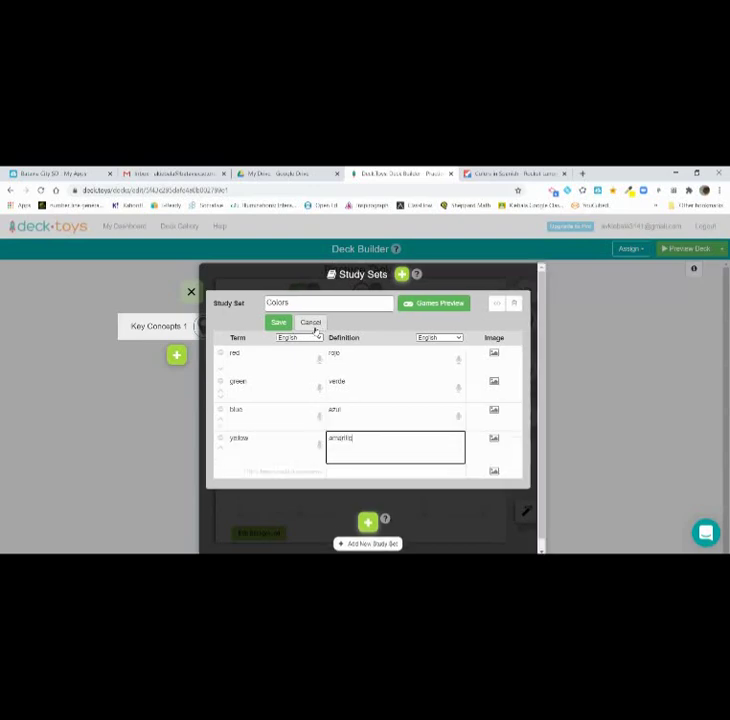
click(278, 322)
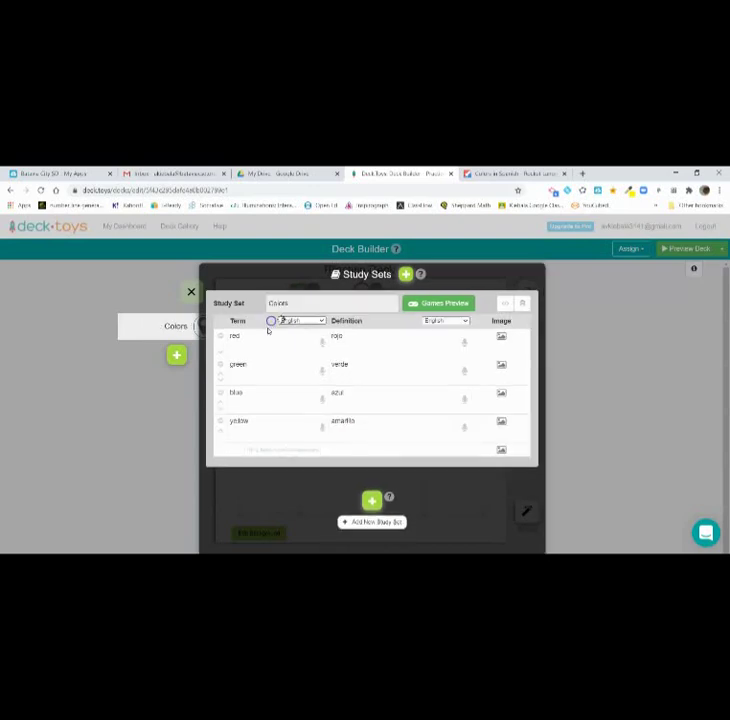
click(191, 292)
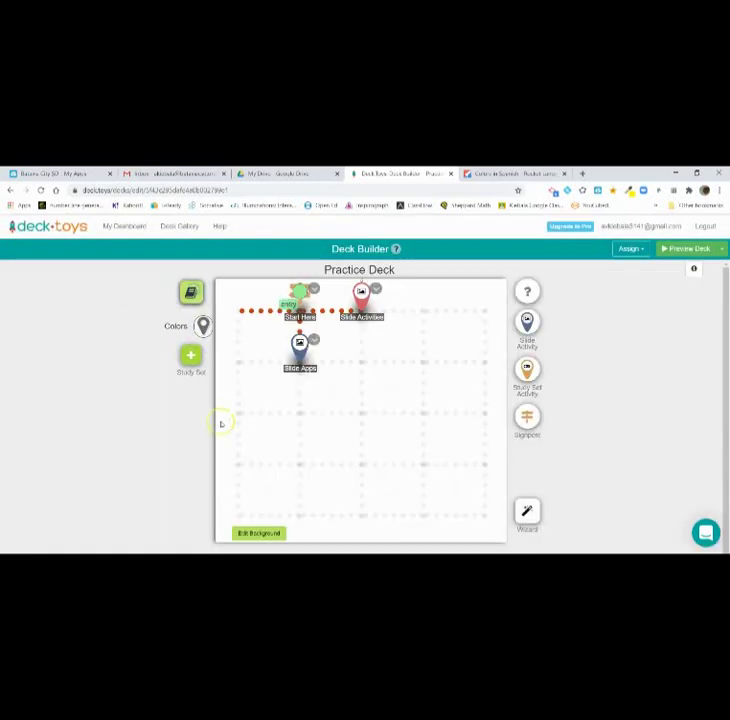
- Place a study set activity on the map beside Start Here, opposite Slide Activities, and title it Colors
drag(527, 372, 236, 308)
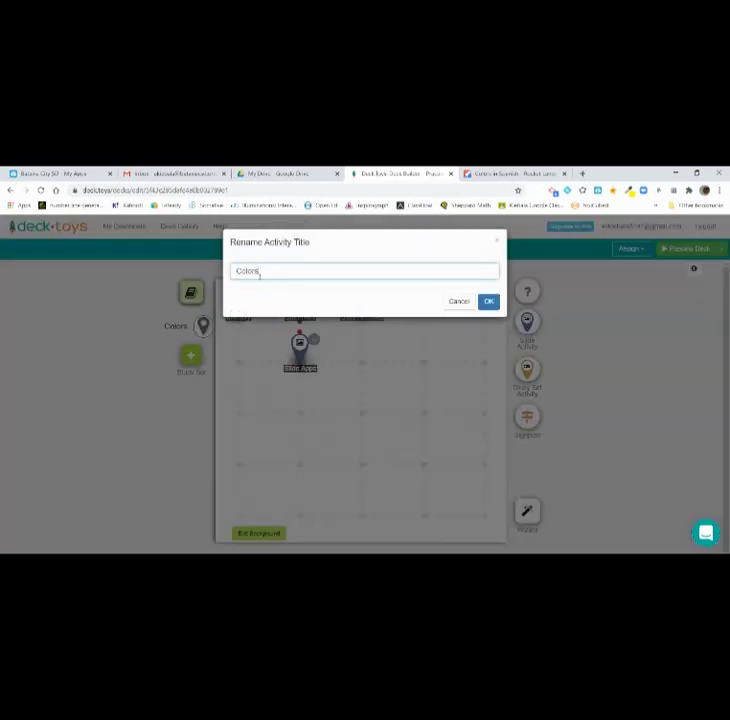
click(490, 301)
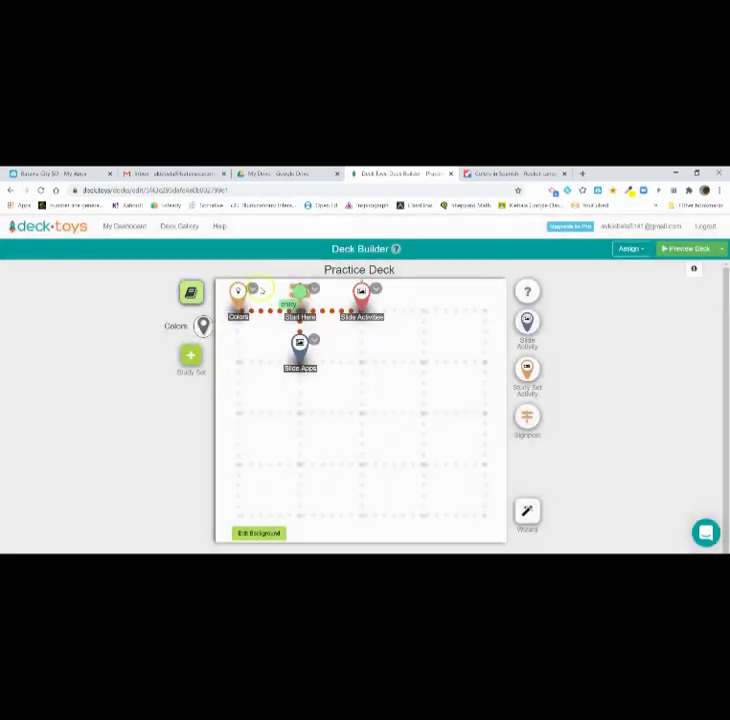
- Open the Colors activity's configuration and try out the Memory game by flipping several cards
click(253, 290)
click(274, 332)
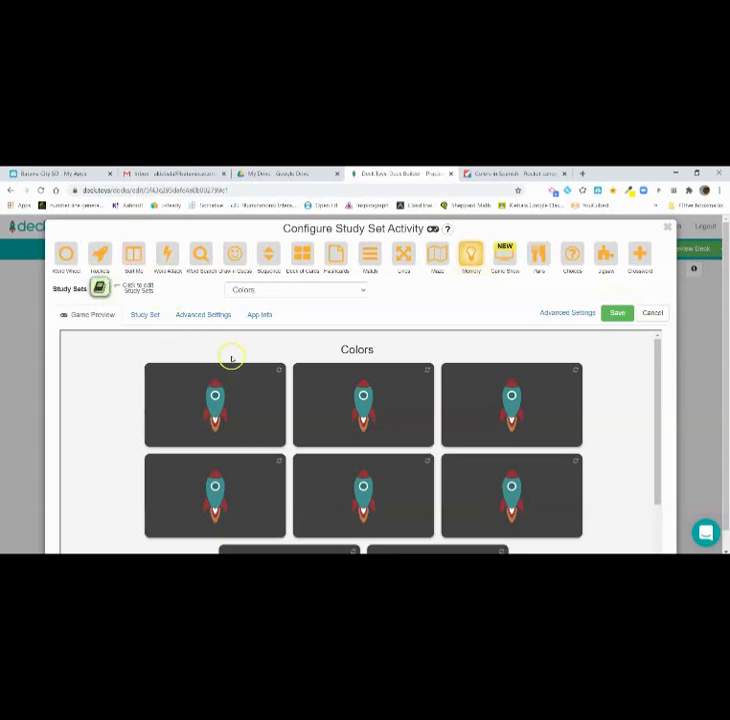
click(380, 420)
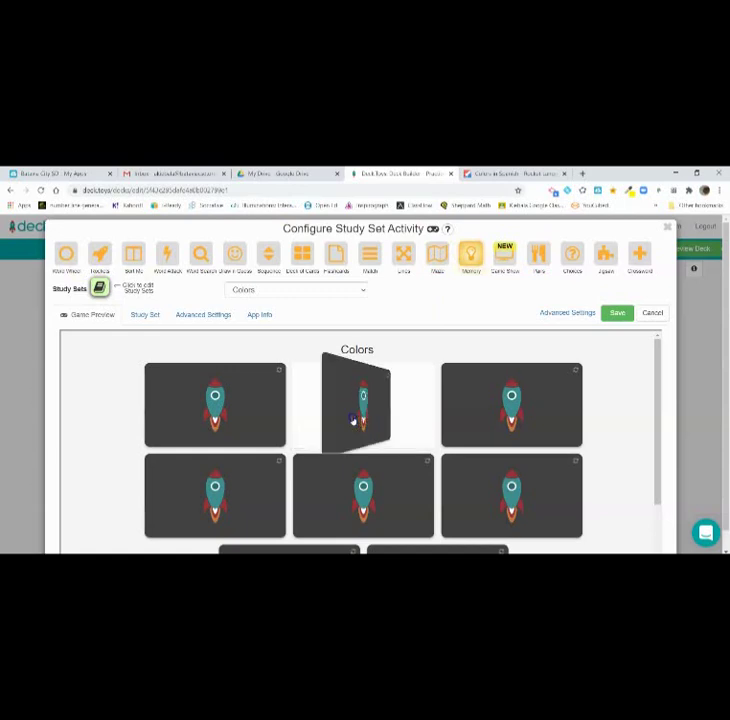
click(238, 425)
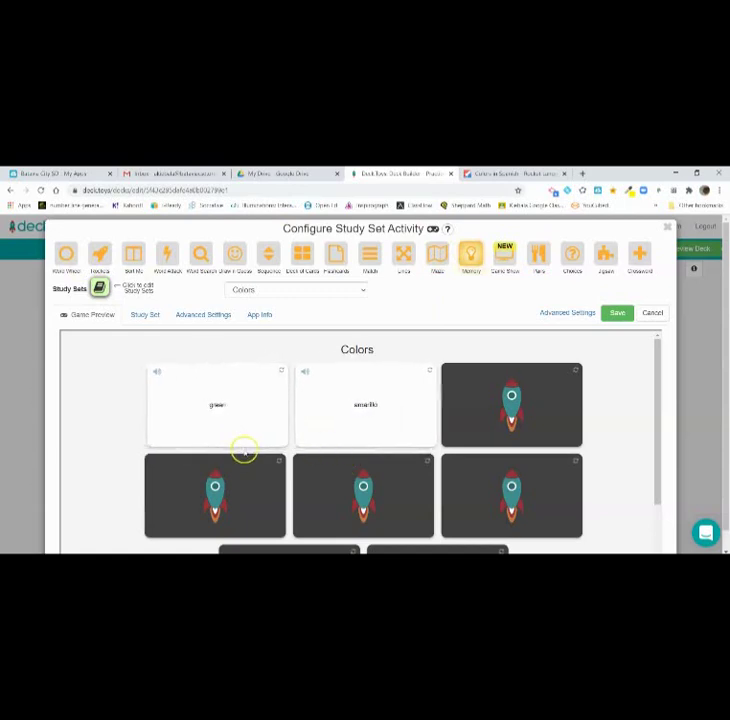
click(236, 415)
click(549, 420)
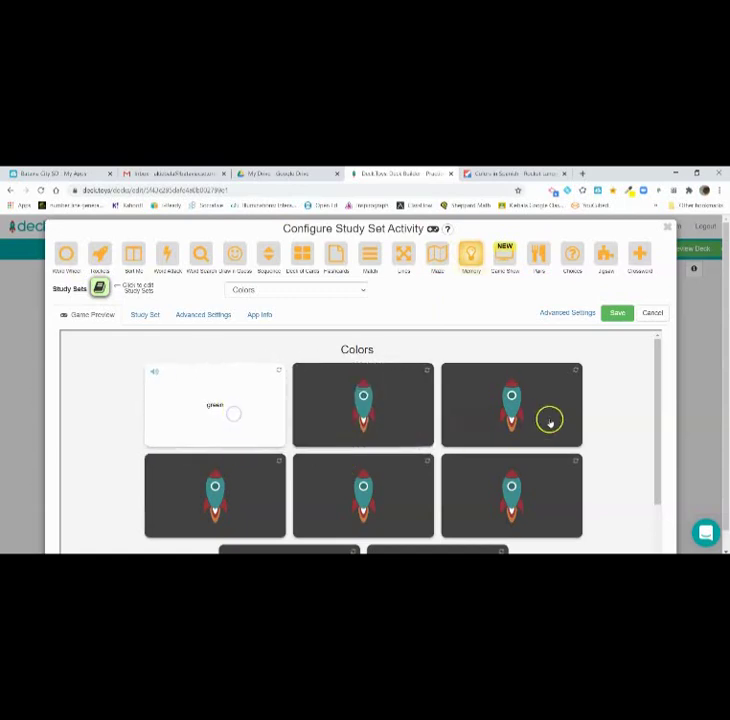
click(486, 477)
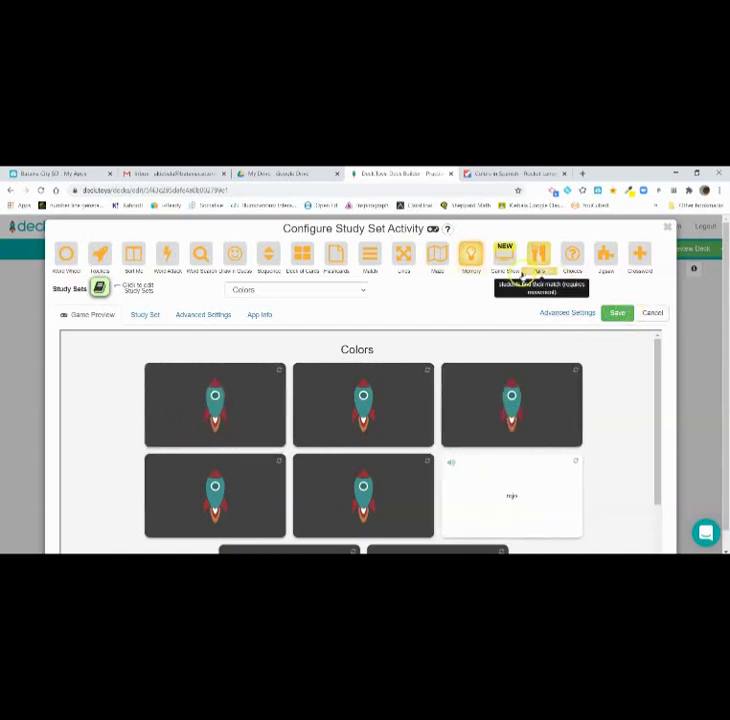
- Preview the Match game for the Colors study set and pair blue with azul
click(368, 256)
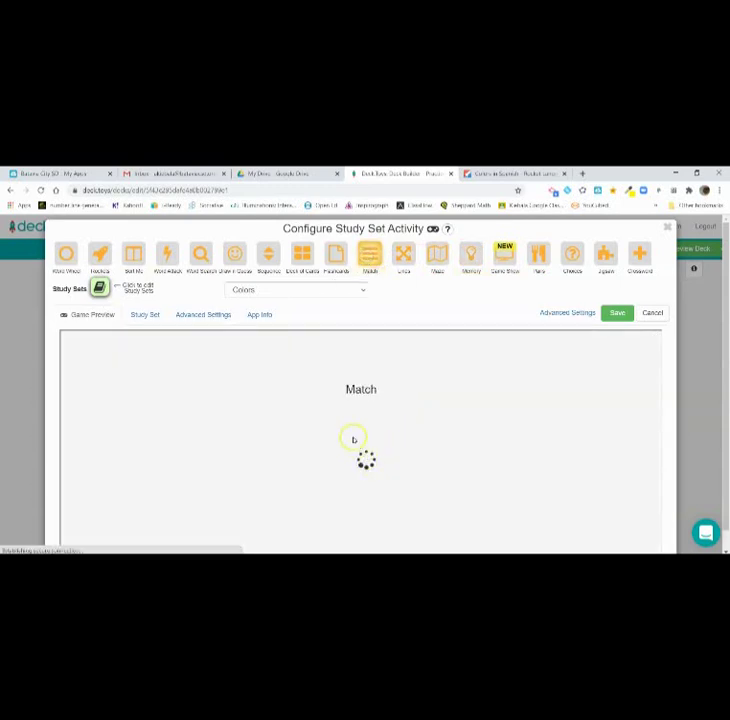
click(272, 449)
click(283, 420)
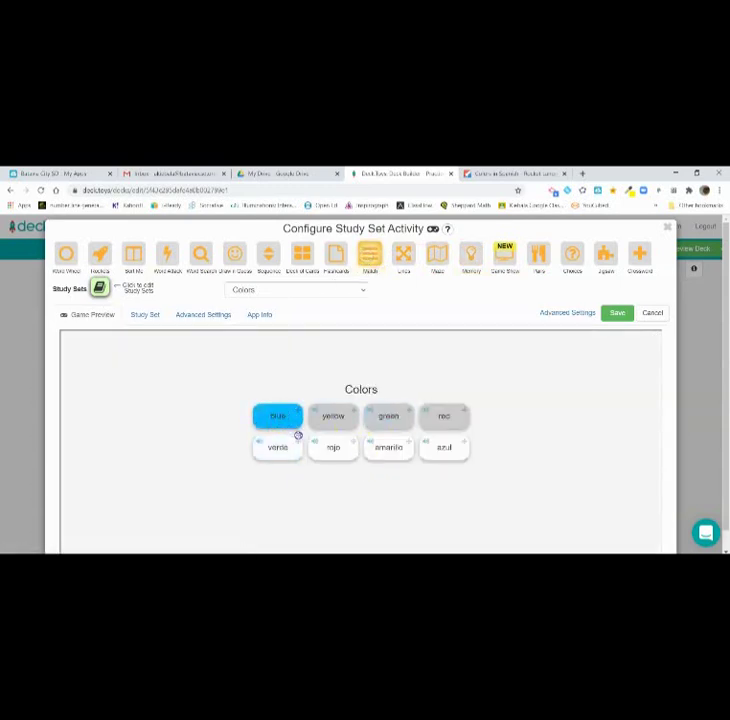
click(444, 450)
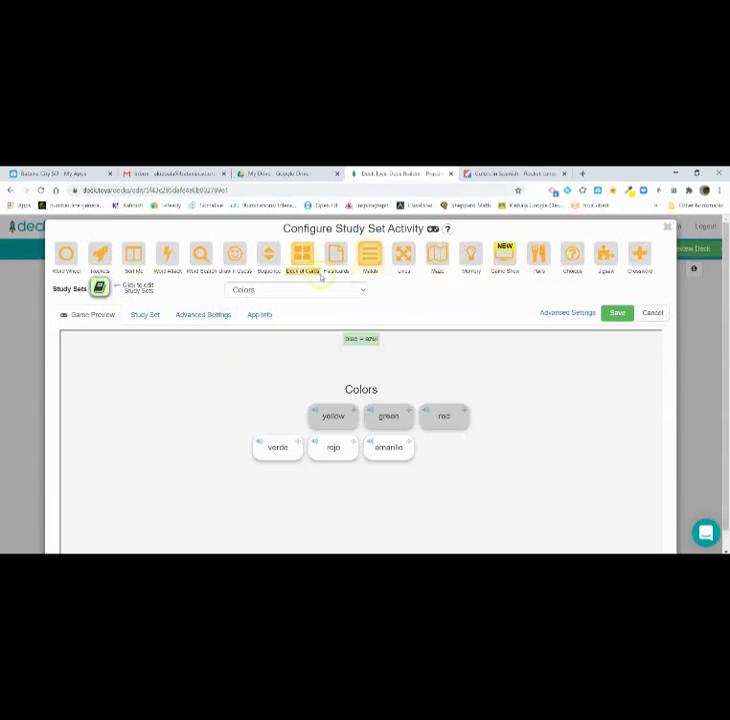
- Try requiring all answers to be correct in the Match game's advanced settings, then cancel the activity configuration
click(205, 316)
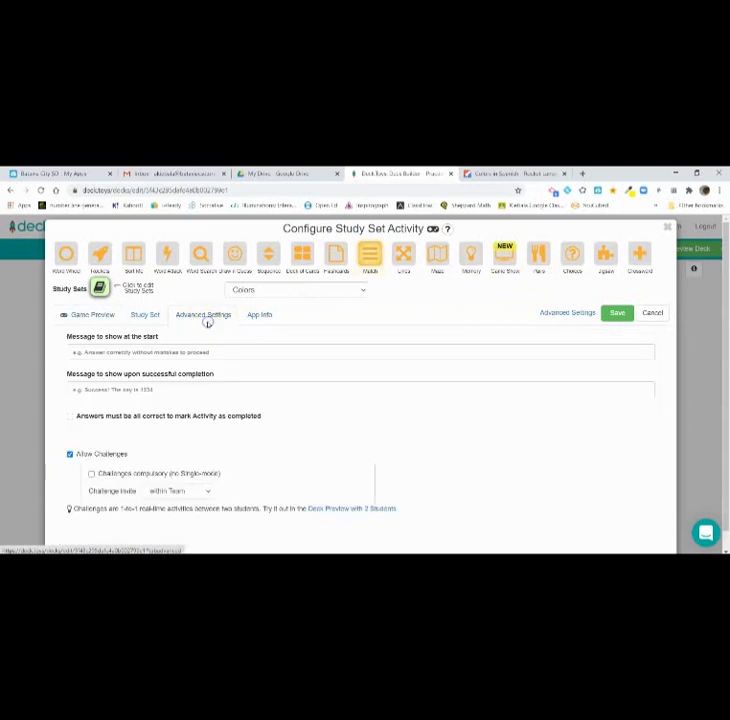
click(148, 352)
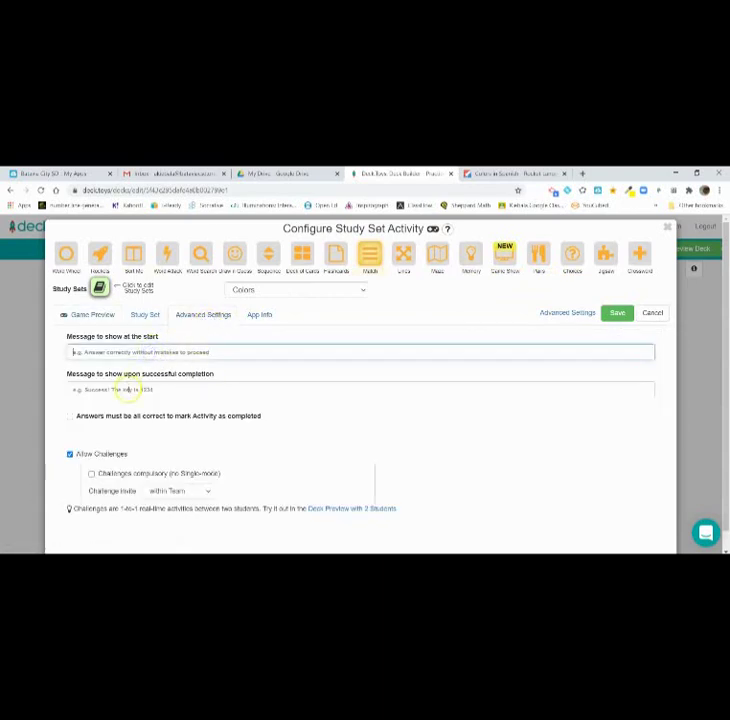
click(127, 389)
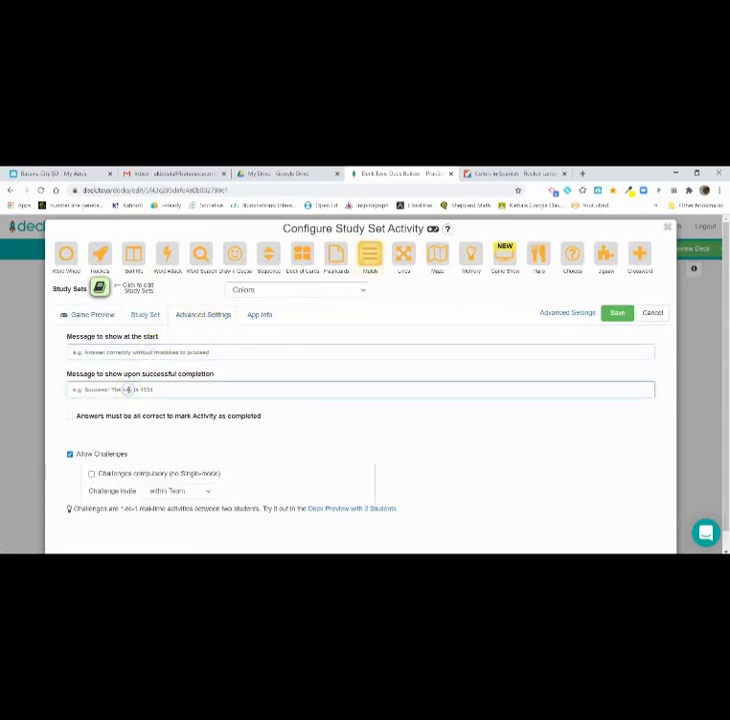
click(70, 418)
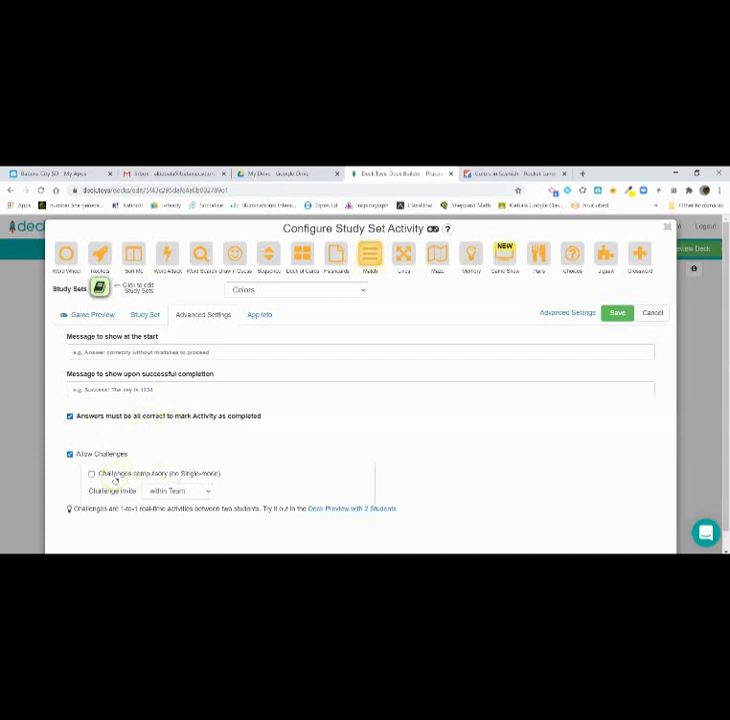
click(652, 313)
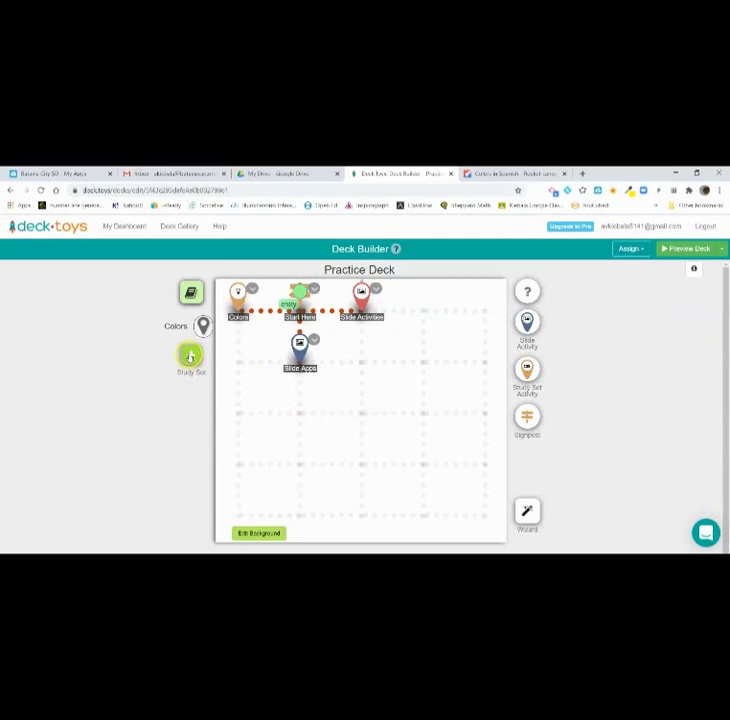
- Create a second, blank study set in the deck
click(190, 355)
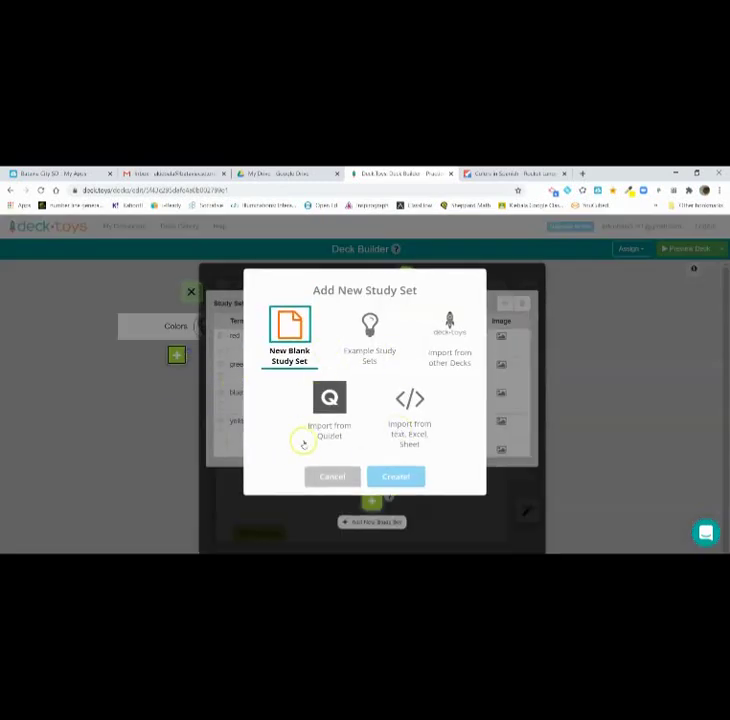
click(330, 475)
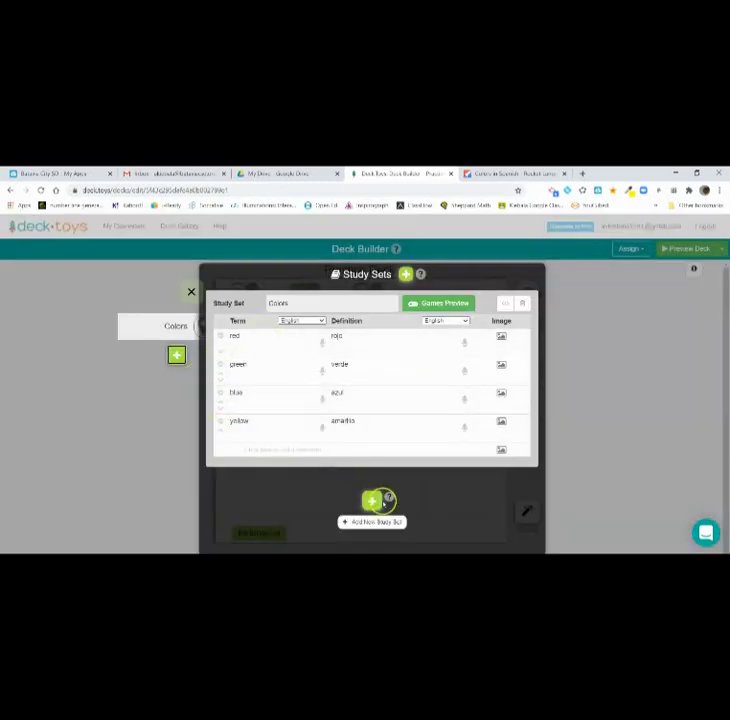
click(372, 500)
click(380, 480)
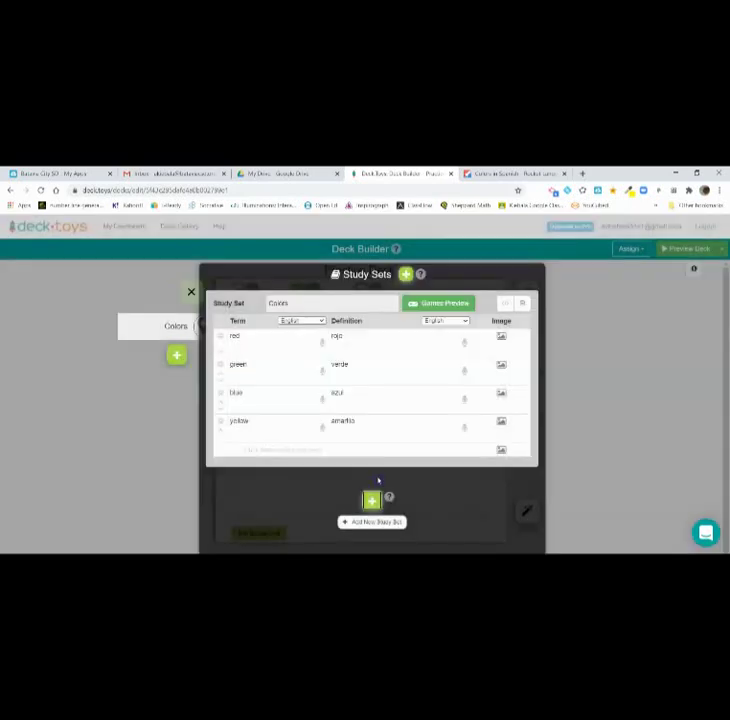
- Examine the name, term language choices and term entry of the new study set, then close the study sets
click(318, 398)
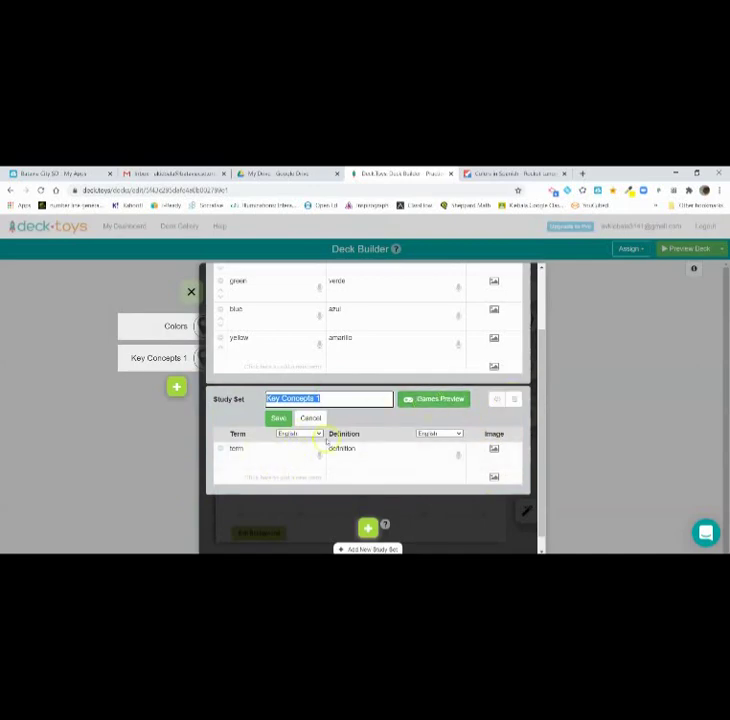
click(318, 434)
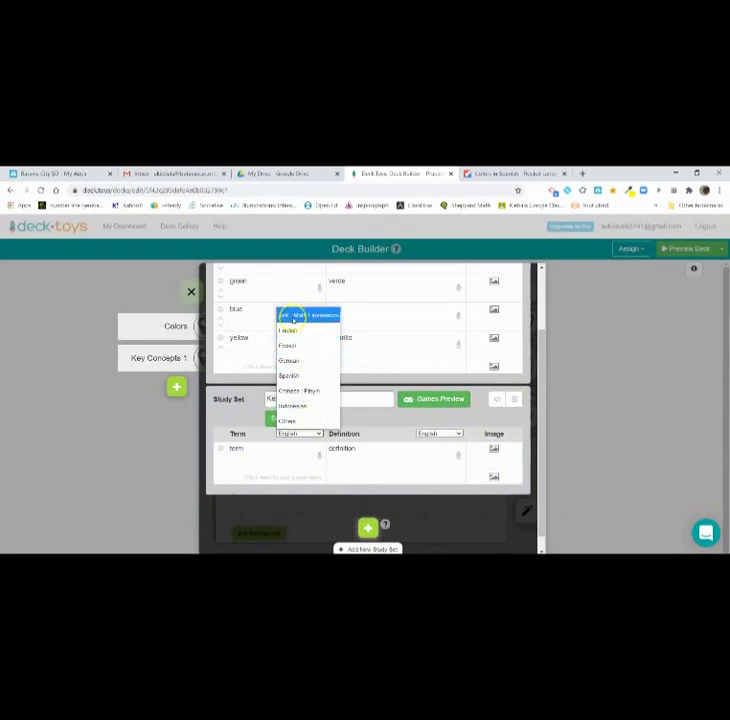
click(295, 458)
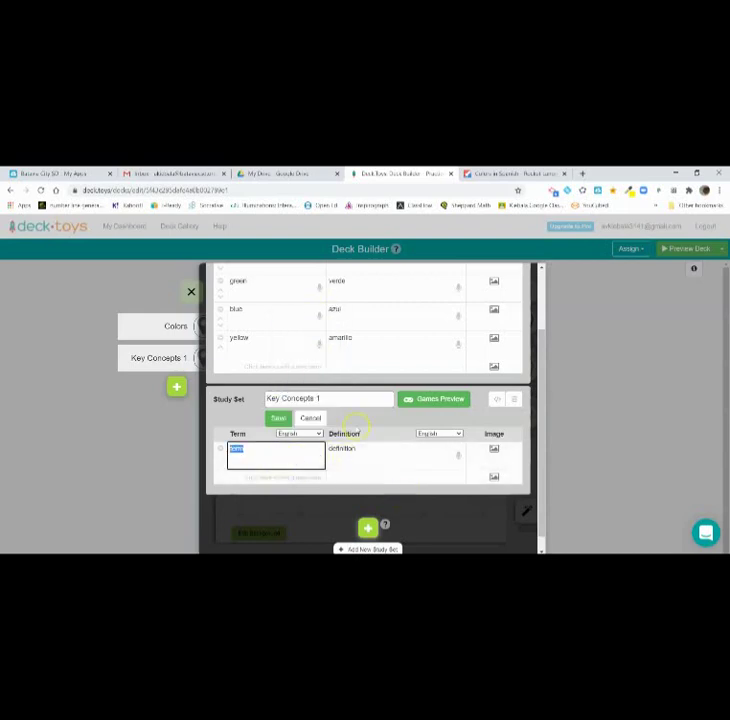
click(190, 291)
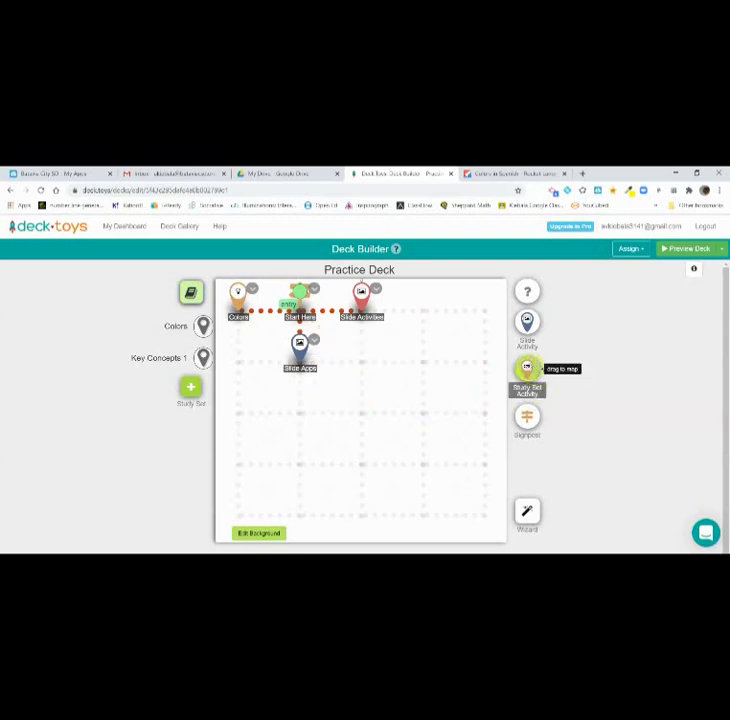
- Place a Choices study set activity on the map beside Slide Apps and reopen Practice Deck for editing
drag(527, 368, 361, 345)
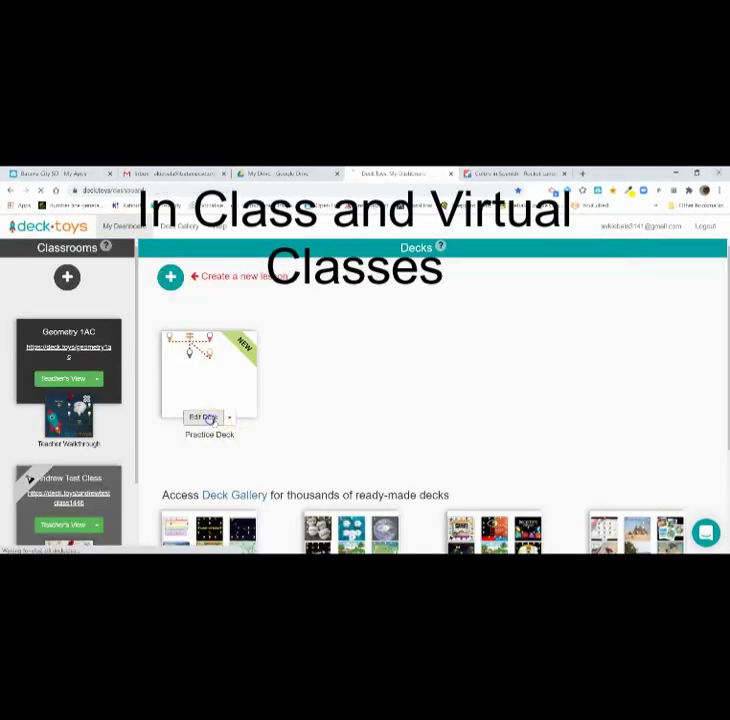
click(206, 418)
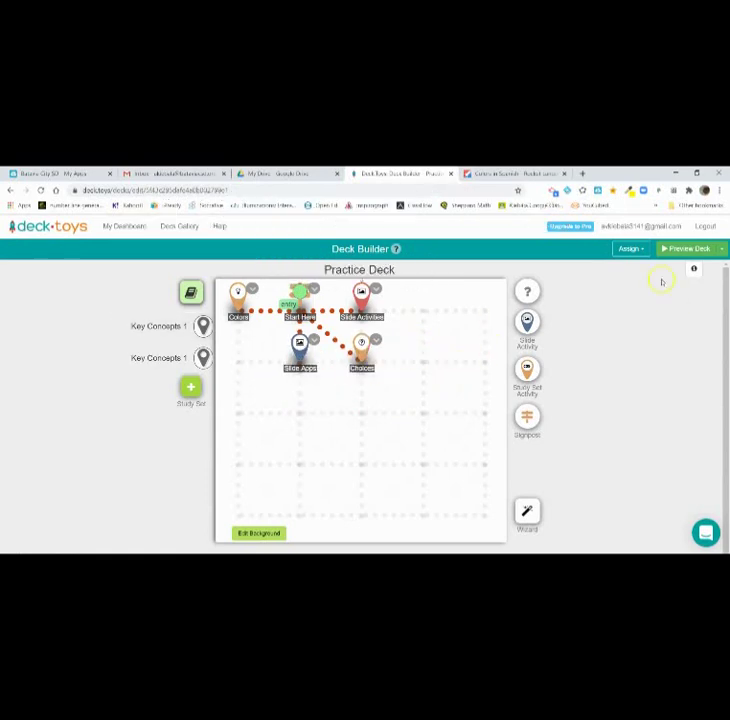
- Review the classroom assignment choices for Practice Deck and accept them as they are
click(643, 249)
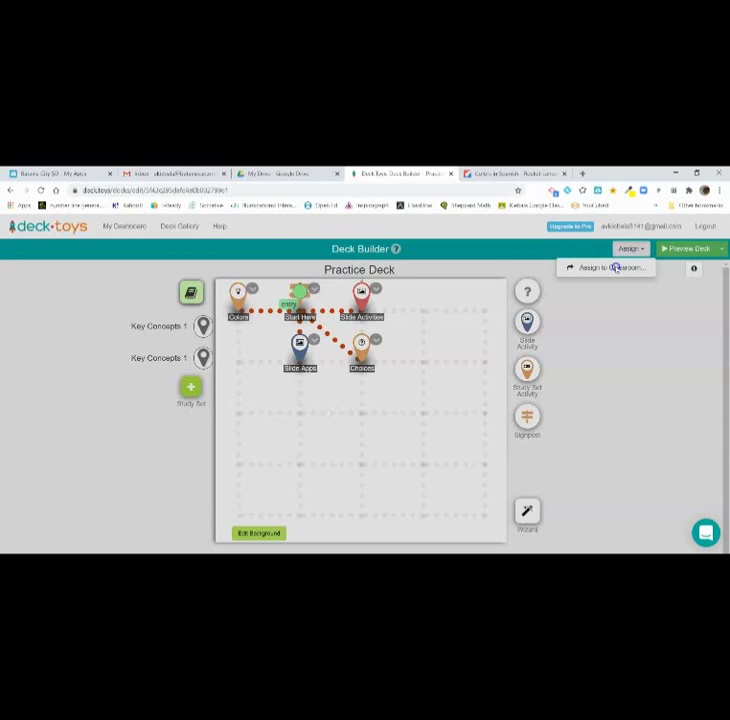
click(612, 267)
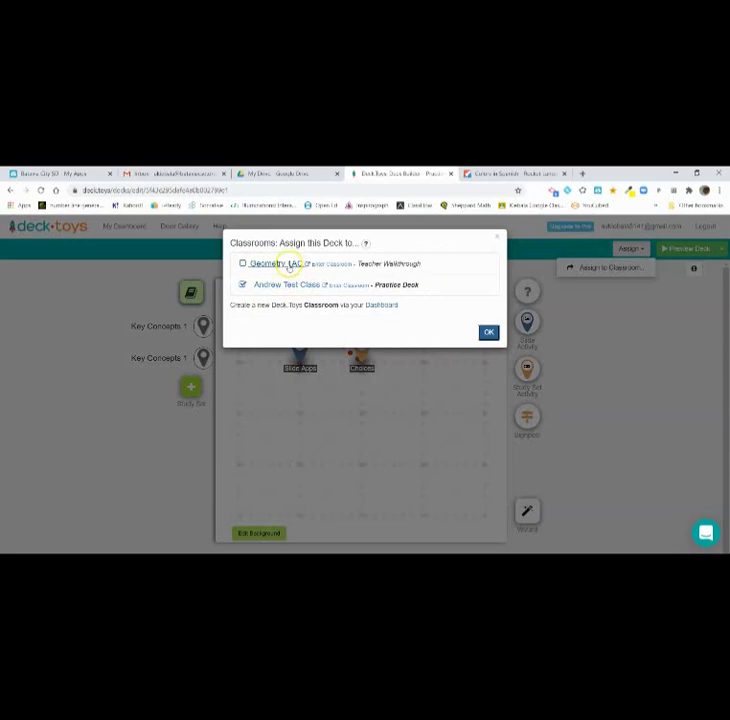
click(488, 332)
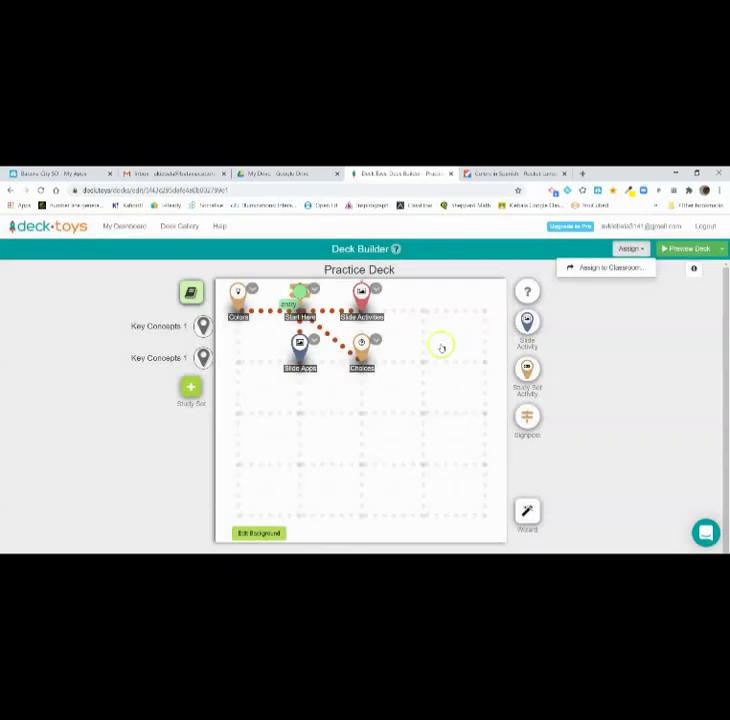
- Open the Geometry 1AC classroom from the dashboard as teacher and unassign its Teacher Walkthrough deck
click(124, 226)
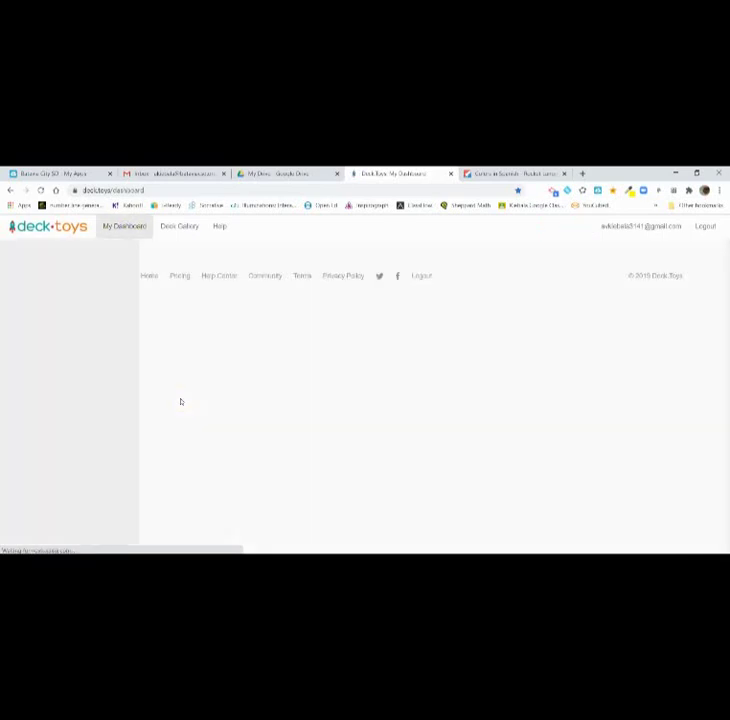
click(69, 378)
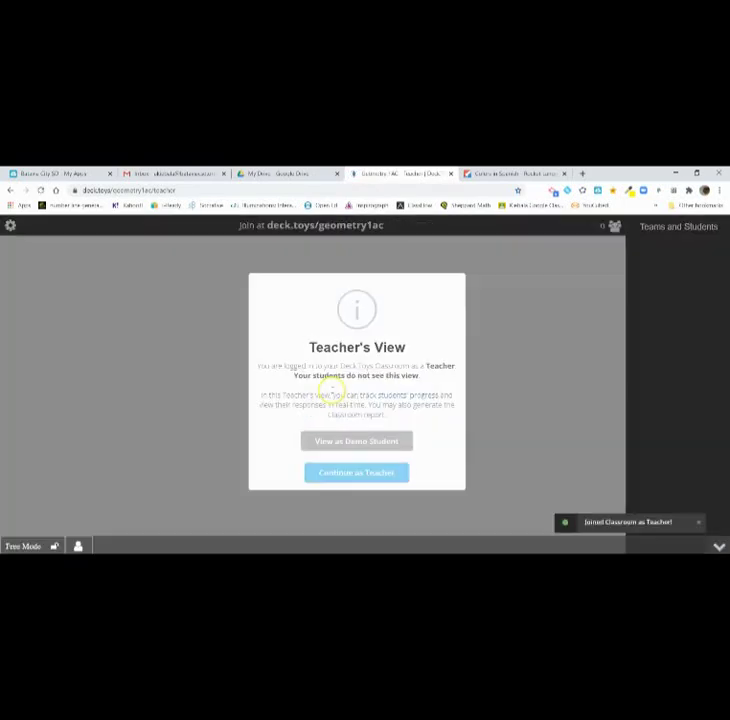
click(357, 478)
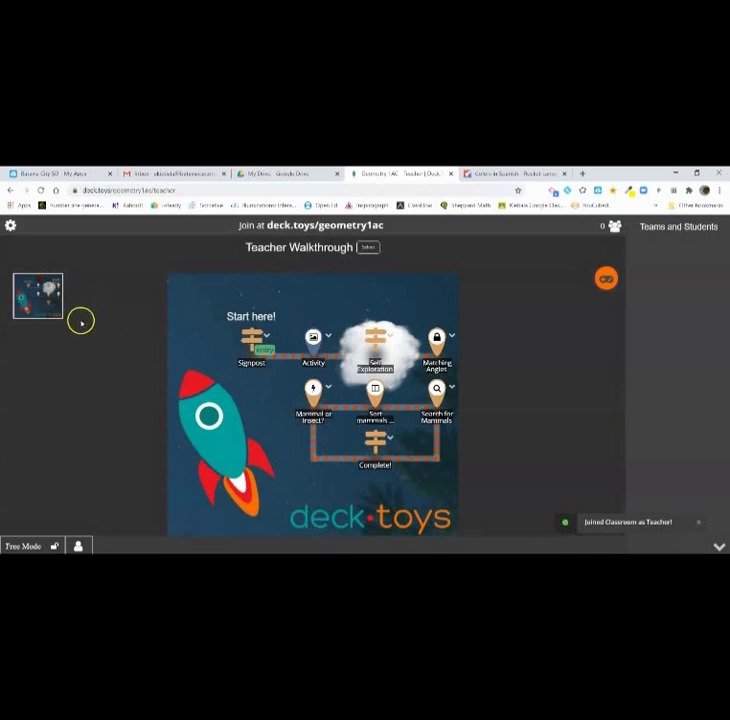
click(56, 282)
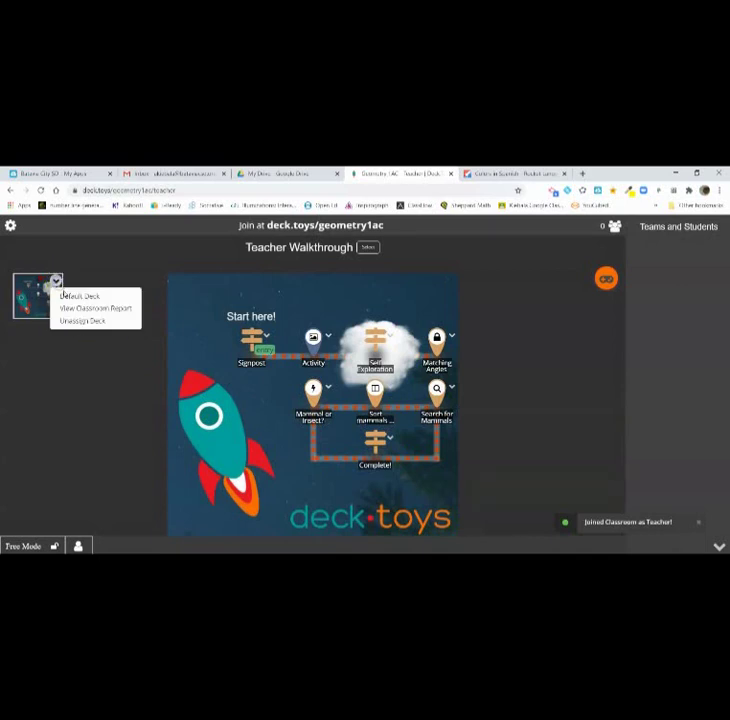
click(74, 321)
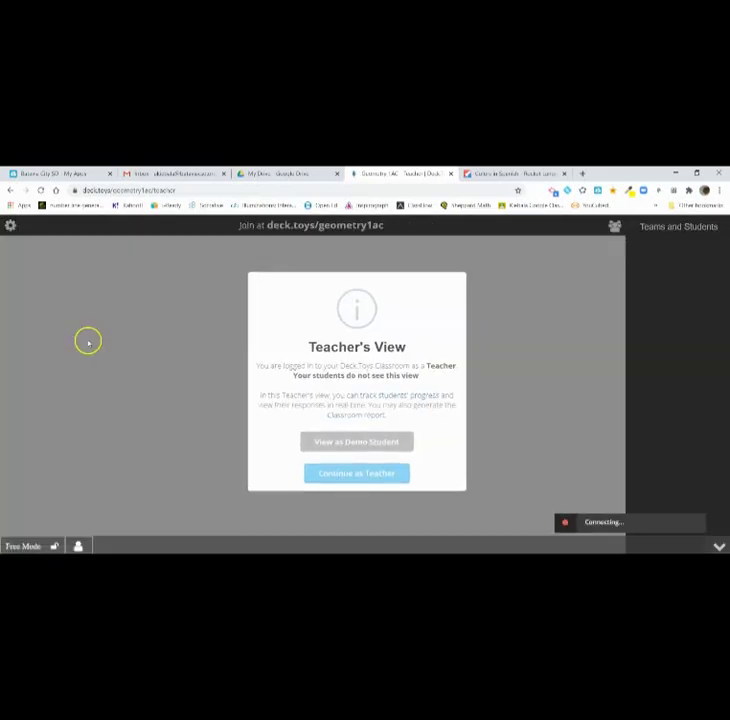
click(322, 474)
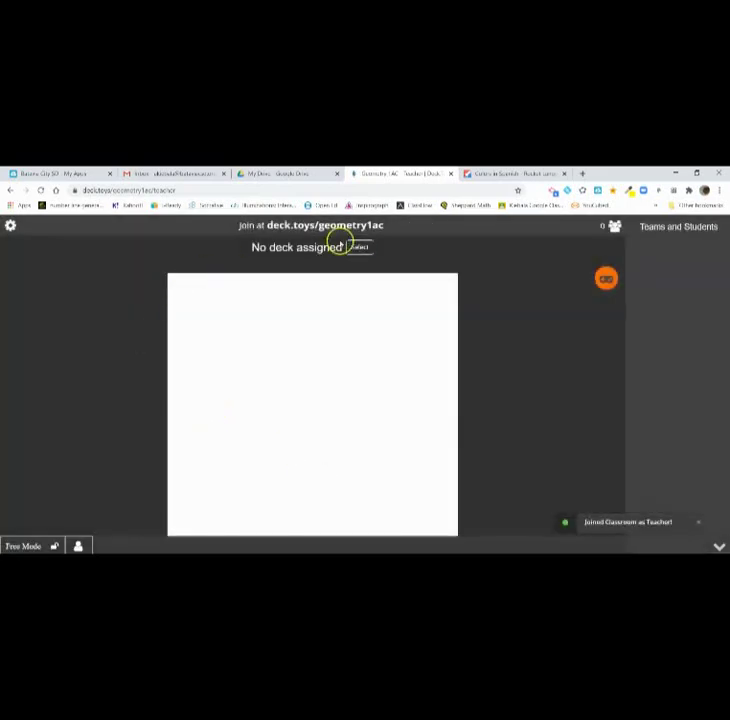
- Assign Practice Deck to the Geometry 1AC classroom and continue in the teacher's view
click(360, 248)
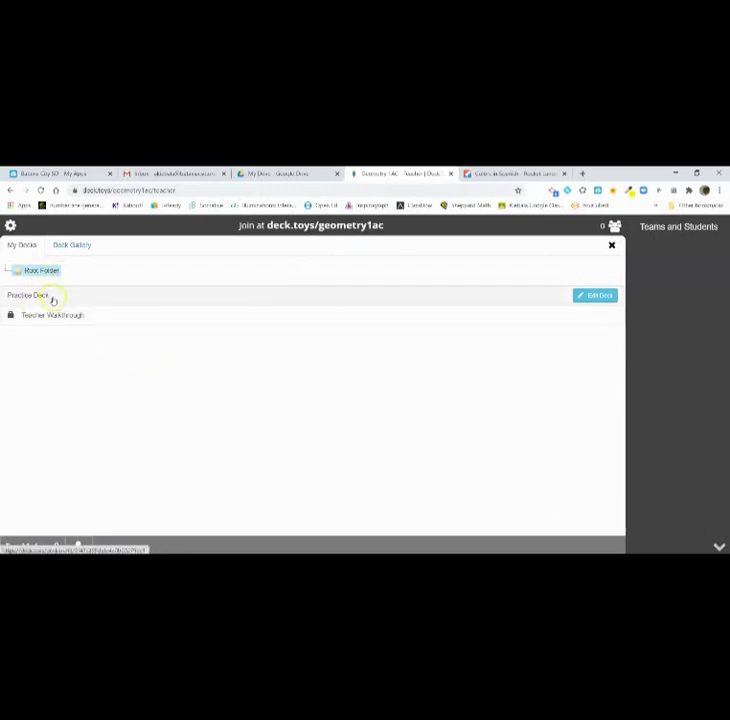
click(53, 299)
click(598, 297)
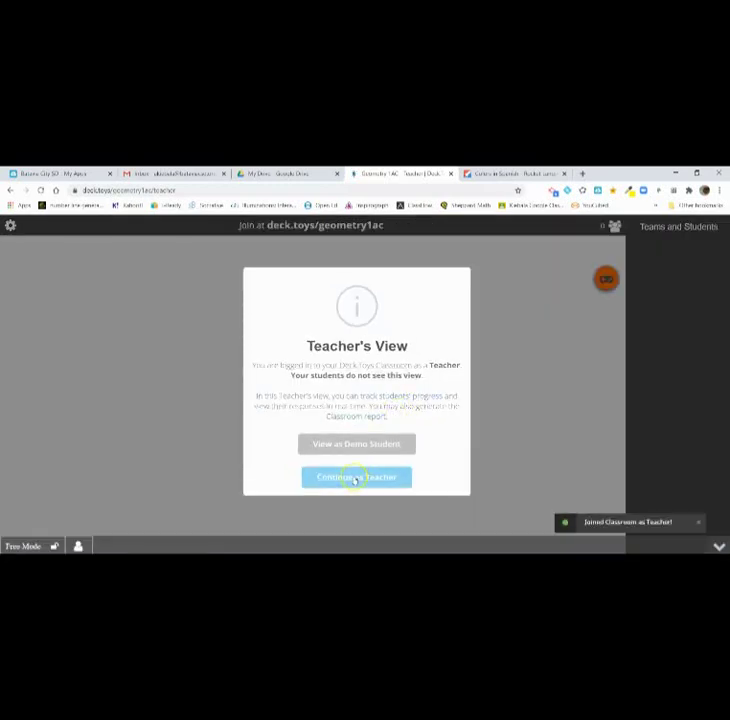
click(353, 478)
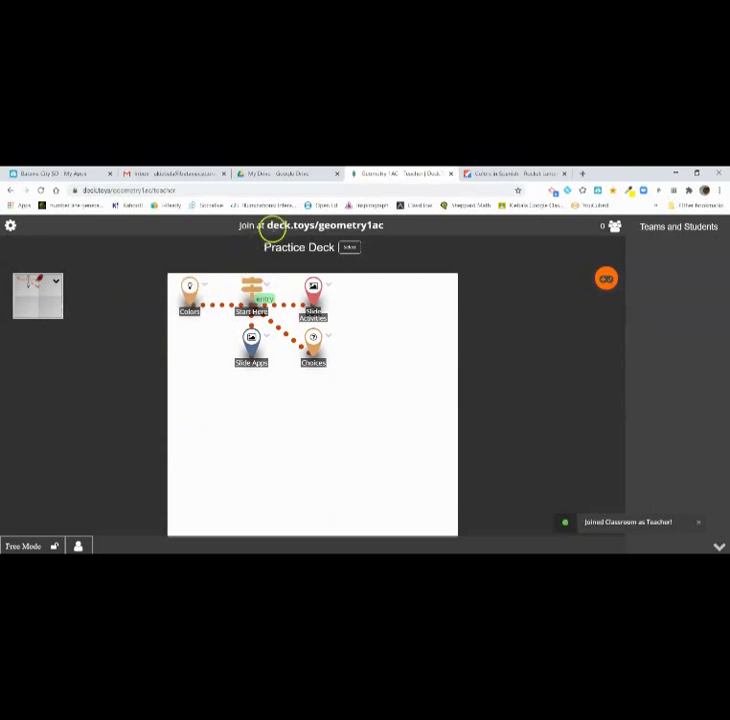
- Check the students' access address for the Geometry 1AC classroom, then close the notice
drag(266, 226, 383, 232)
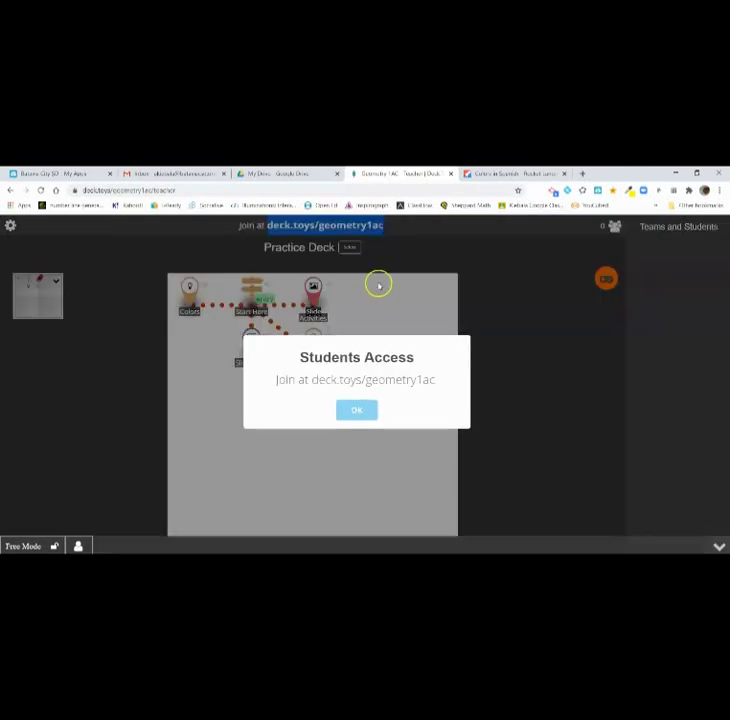
click(360, 409)
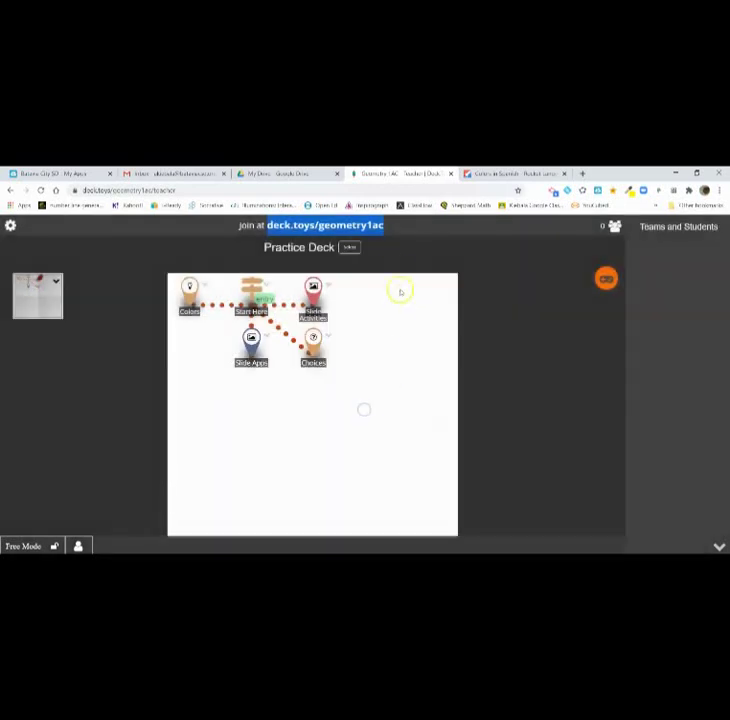
click(305, 228)
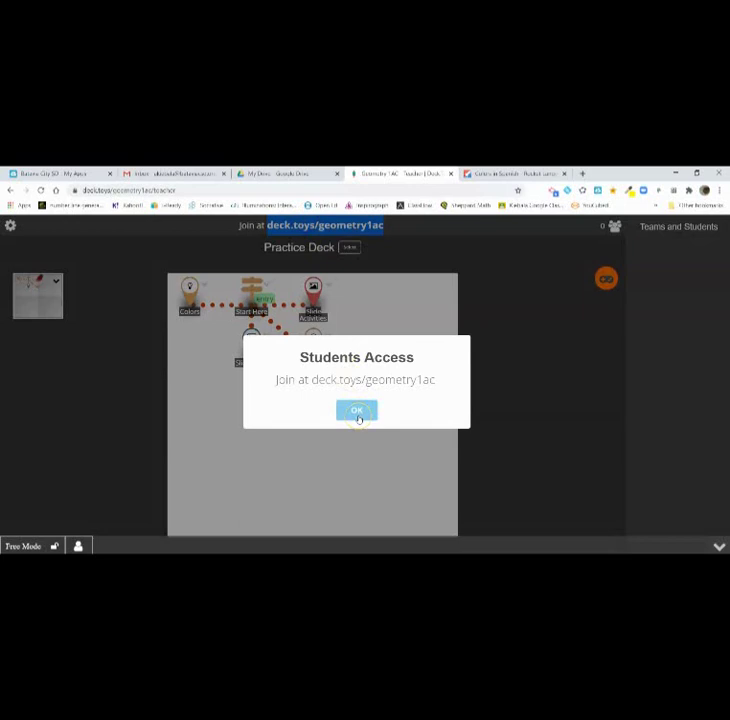
click(357, 412)
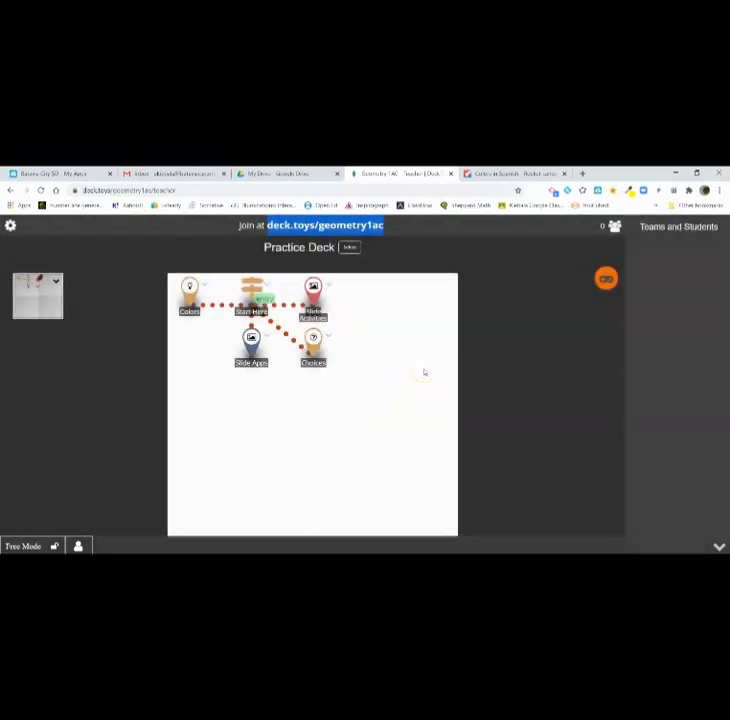
click(393, 328)
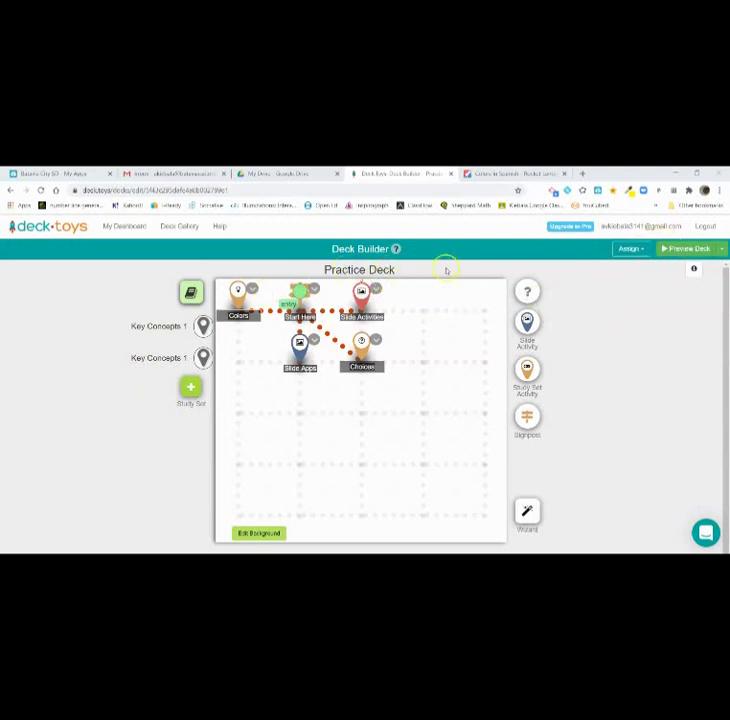
- Preview Practice Deck from the deck builder with two demo students and continue as teacher
click(676, 248)
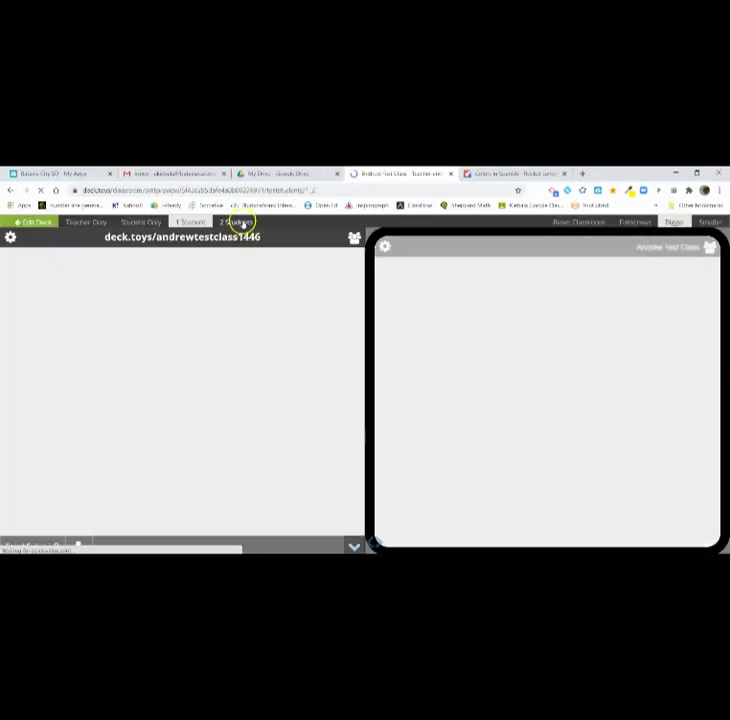
click(242, 224)
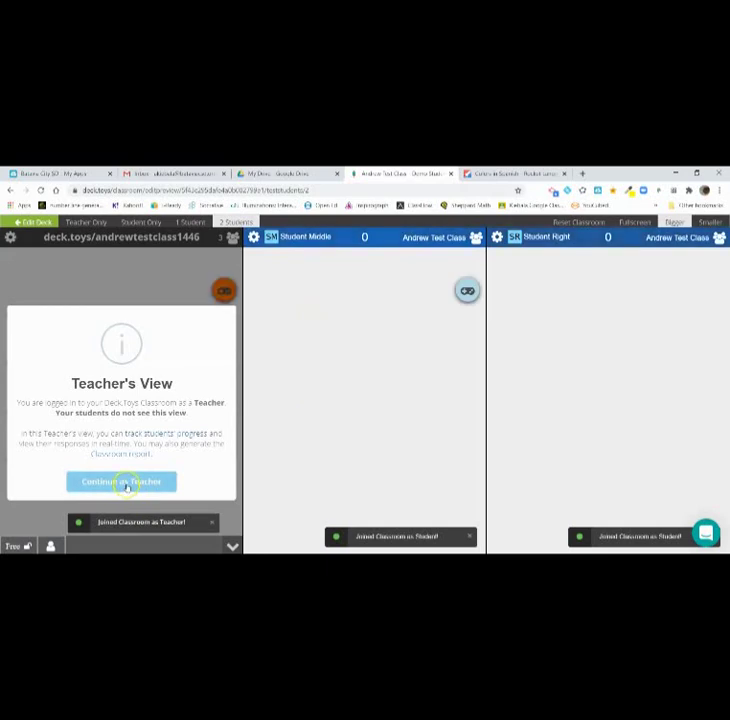
click(122, 482)
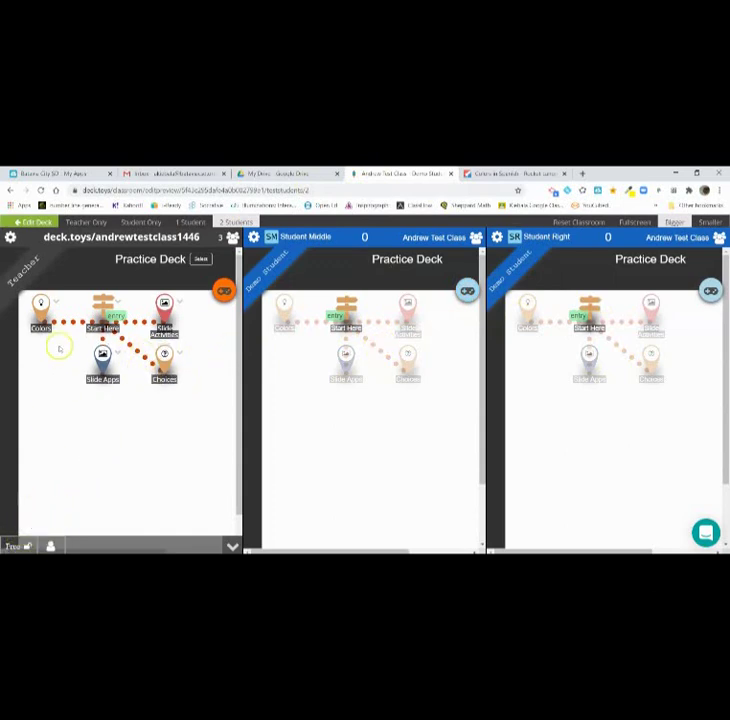
- Examine the classroom settings and Floating Embed option, then close the Facebook community page opened from them
click(10, 237)
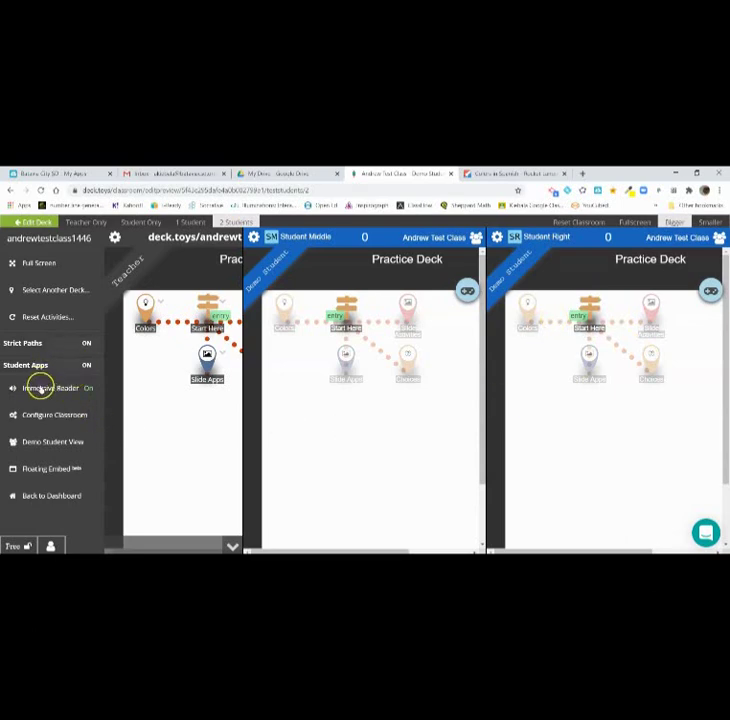
click(50, 470)
click(118, 451)
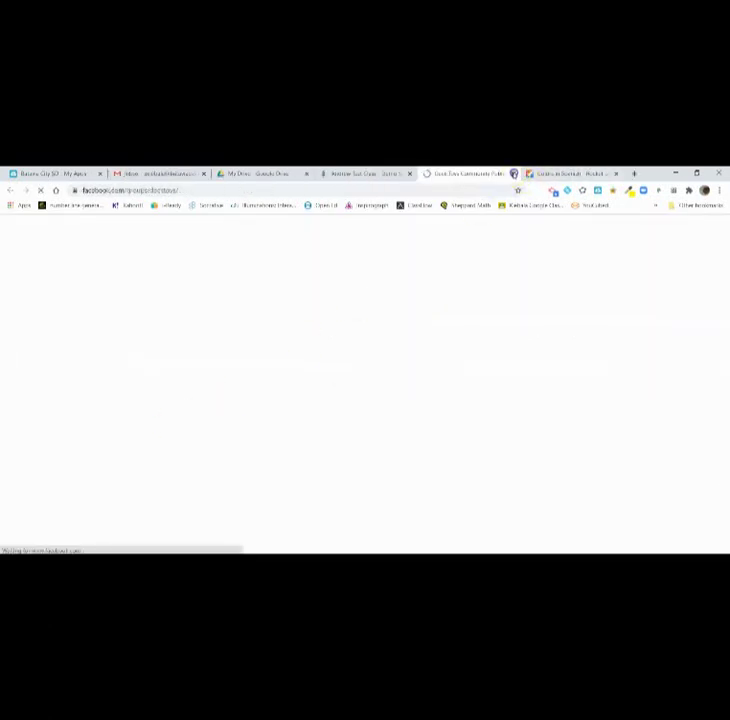
click(513, 174)
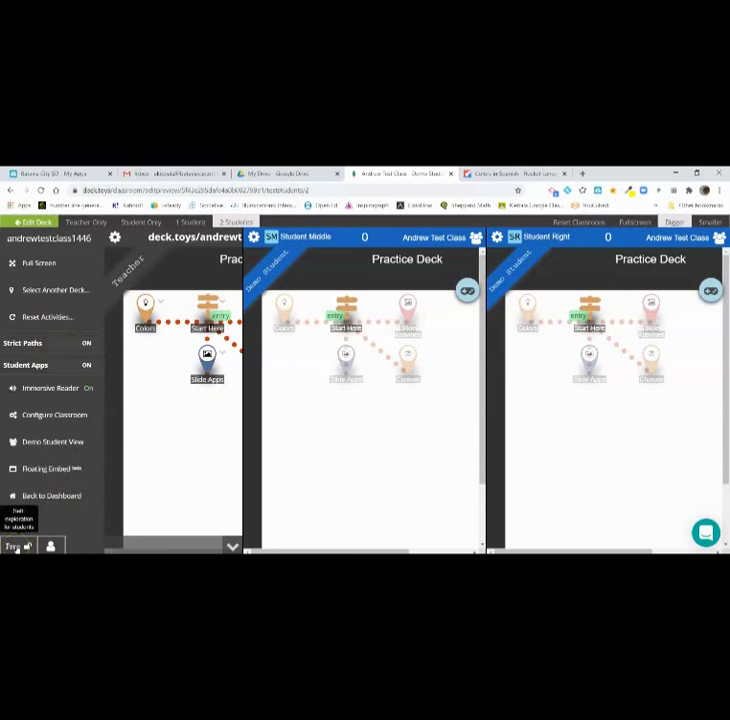
- Switch the classroom to Sync mode and lead the students through Slide Activities to slide 2 of Slide Apps
click(15, 547)
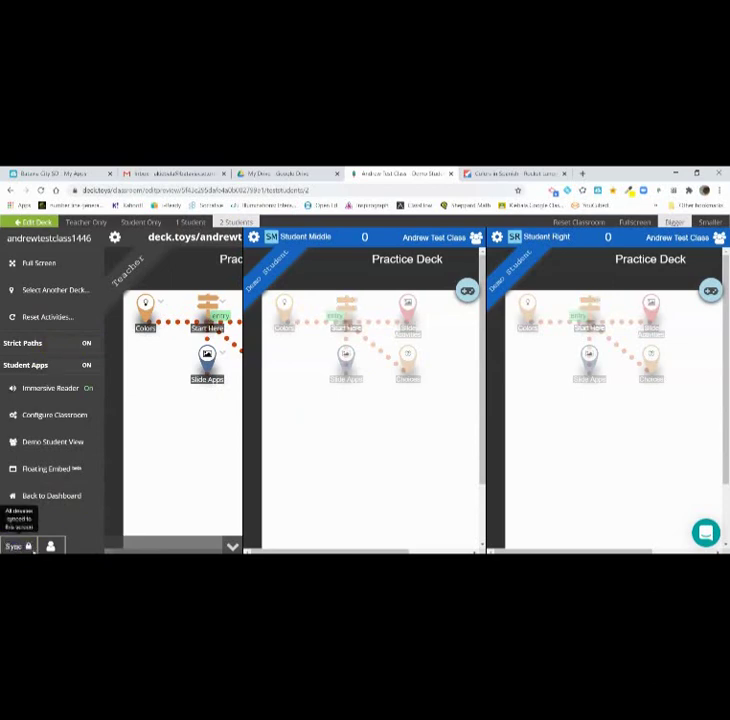
click(115, 238)
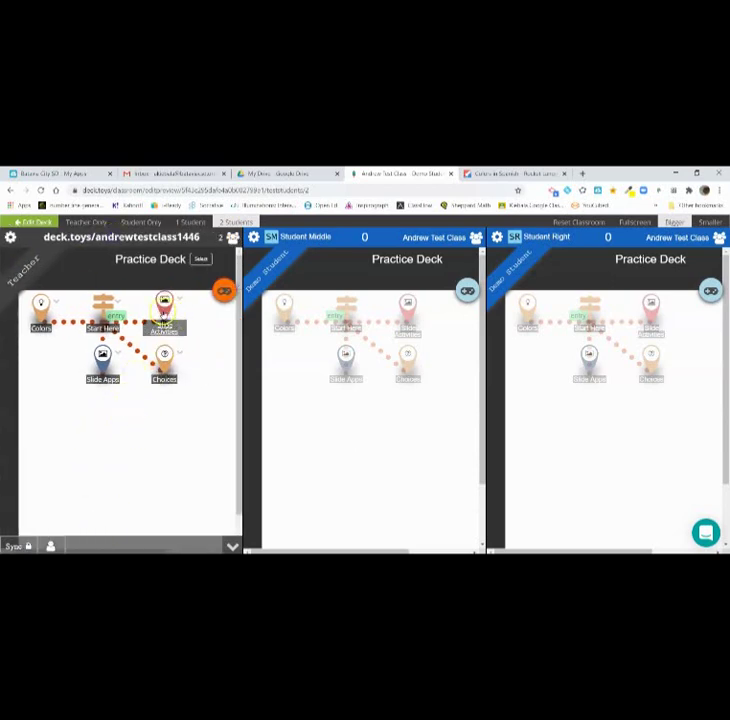
click(164, 305)
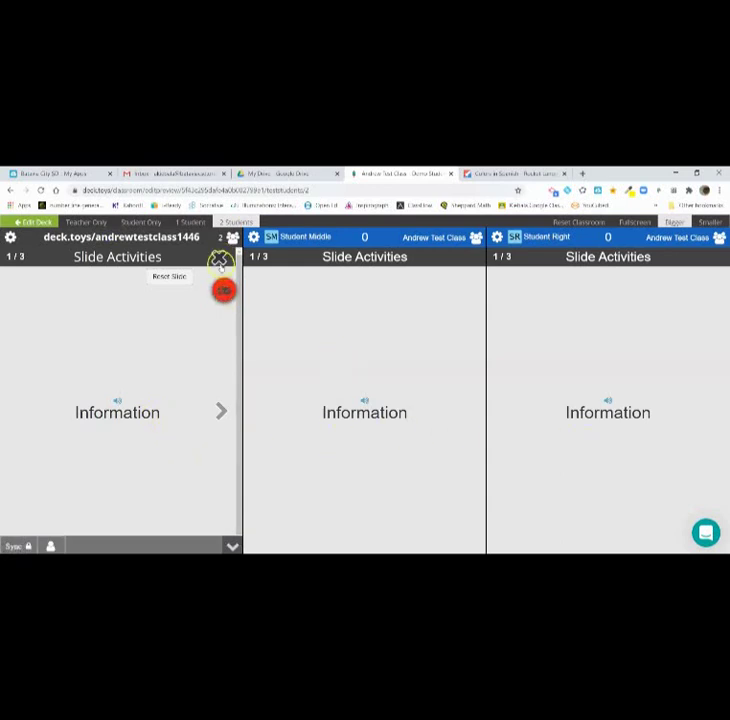
click(220, 257)
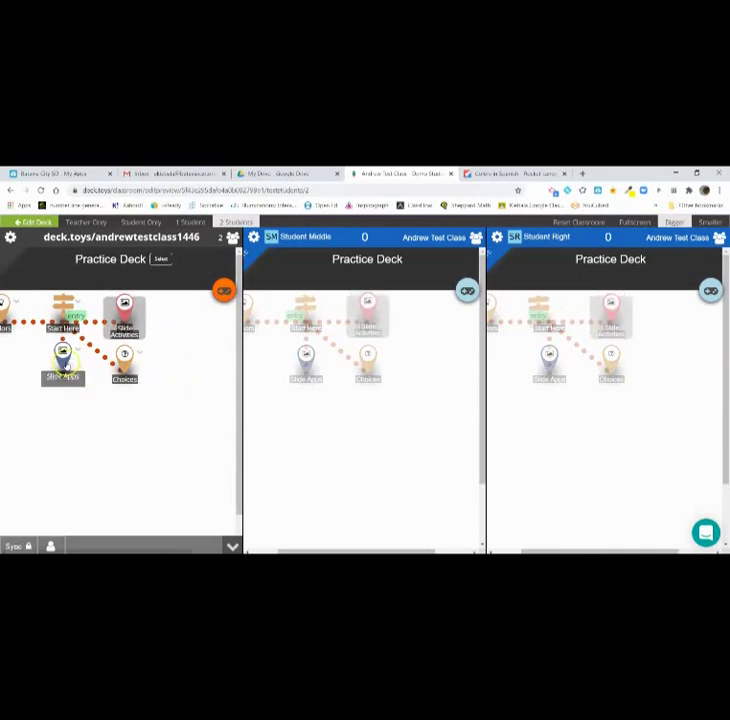
click(66, 378)
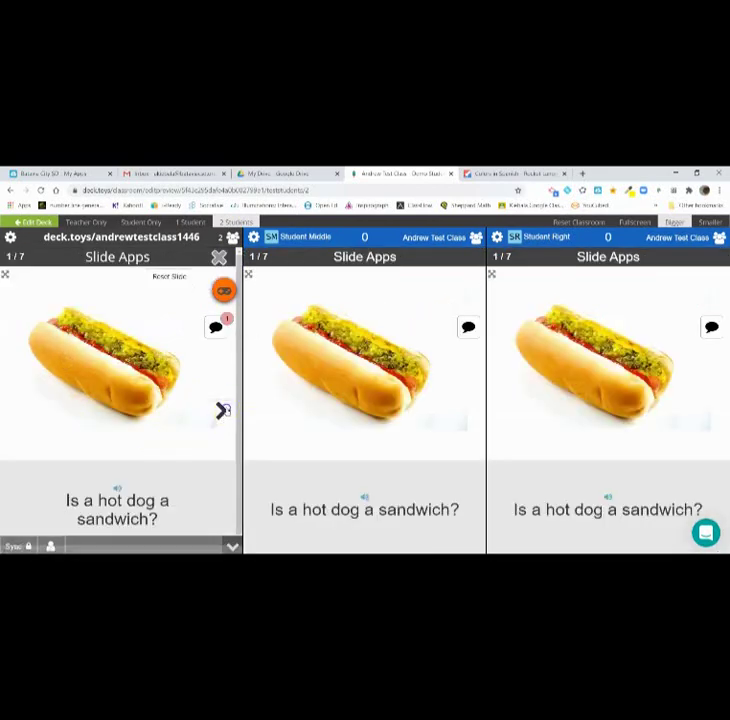
click(225, 410)
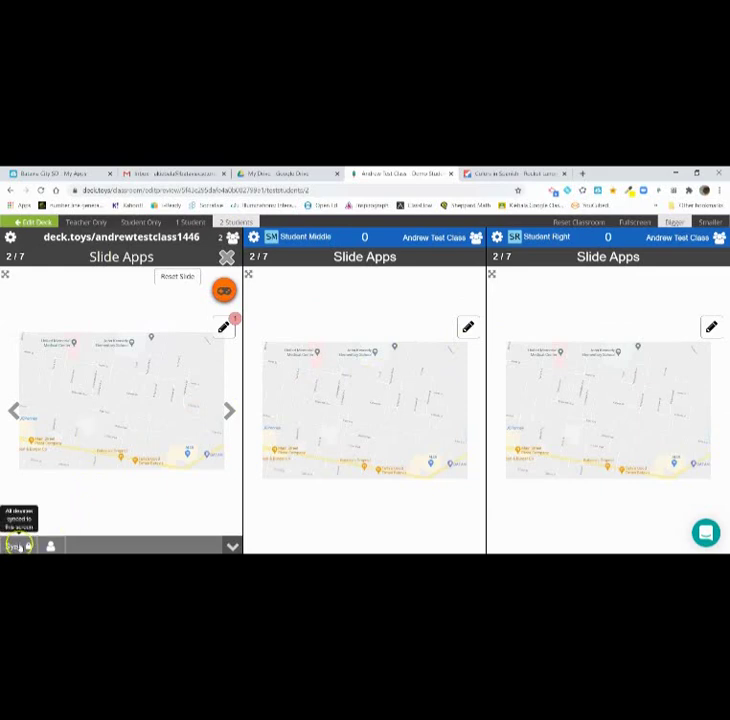
- Return the classroom to Free mode and close Slide Apps in both demo student views
click(17, 546)
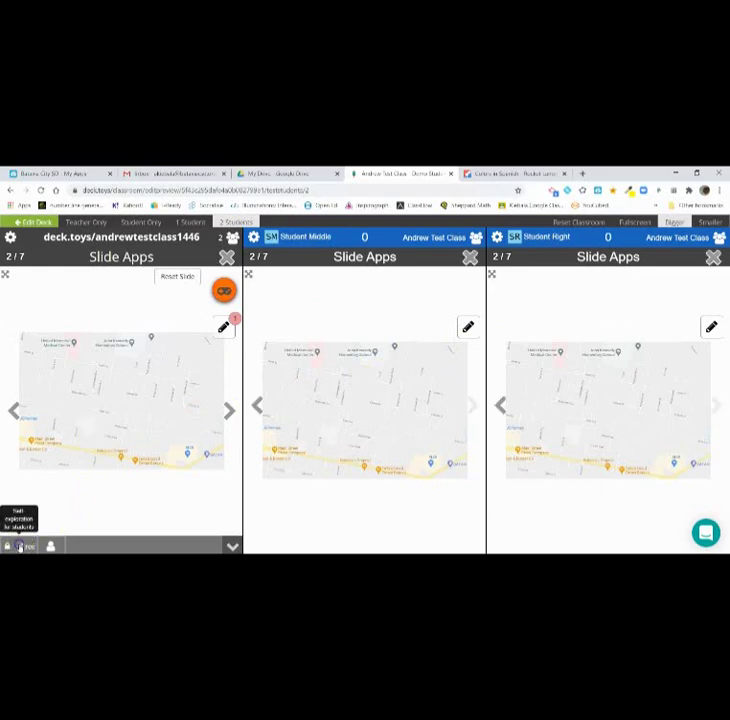
click(469, 258)
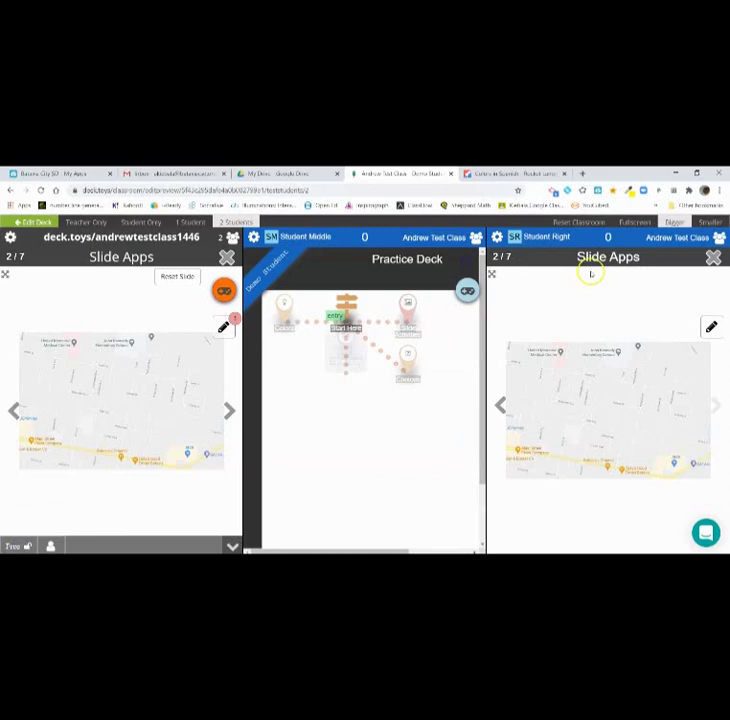
click(713, 257)
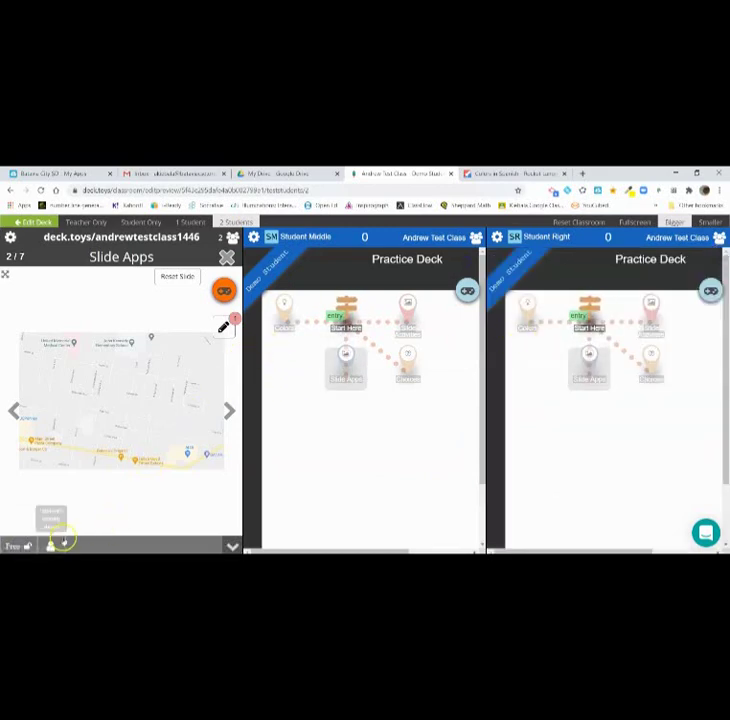
- Try hiding the students' identities, then close Slide Apps in the teacher's view
click(51, 546)
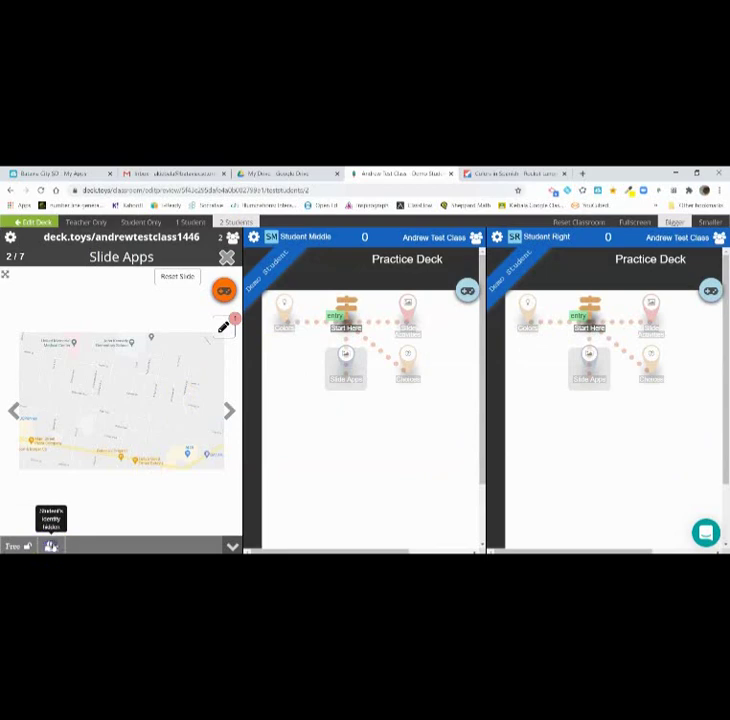
click(227, 258)
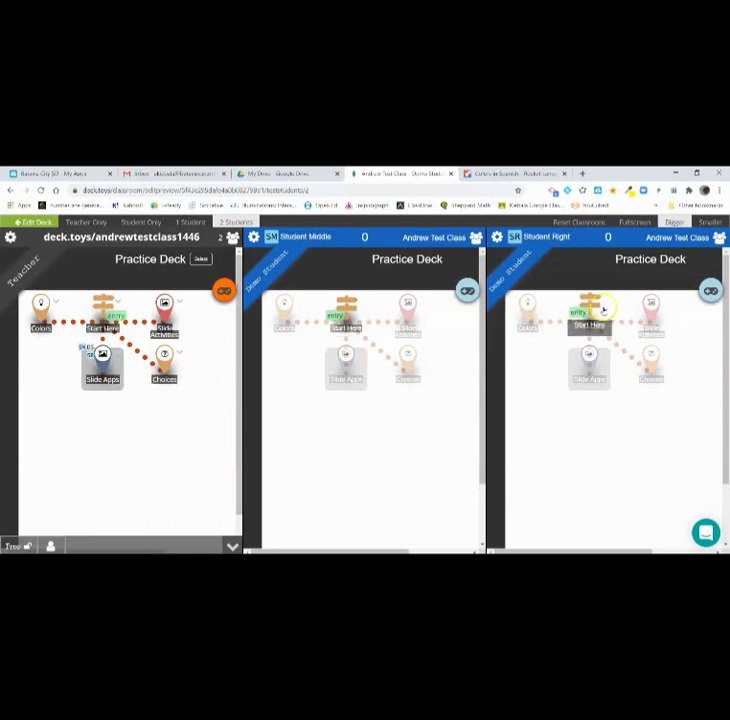
- Complete the Start Here signpost as Student Middle
click(346, 318)
click(367, 406)
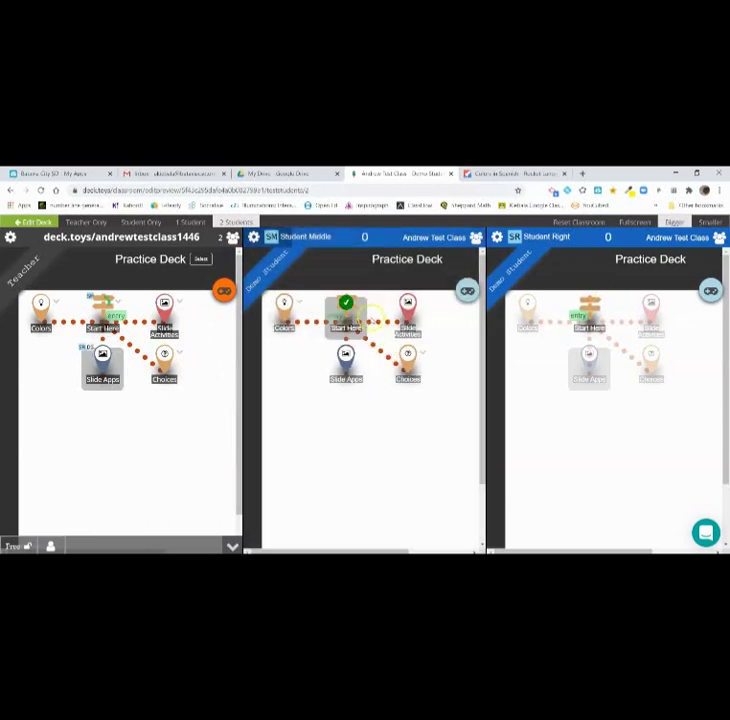
- As Student Middle, open Slide Apps and submit the response "No, it needs two pieces of bread" to the hot dog question
click(346, 354)
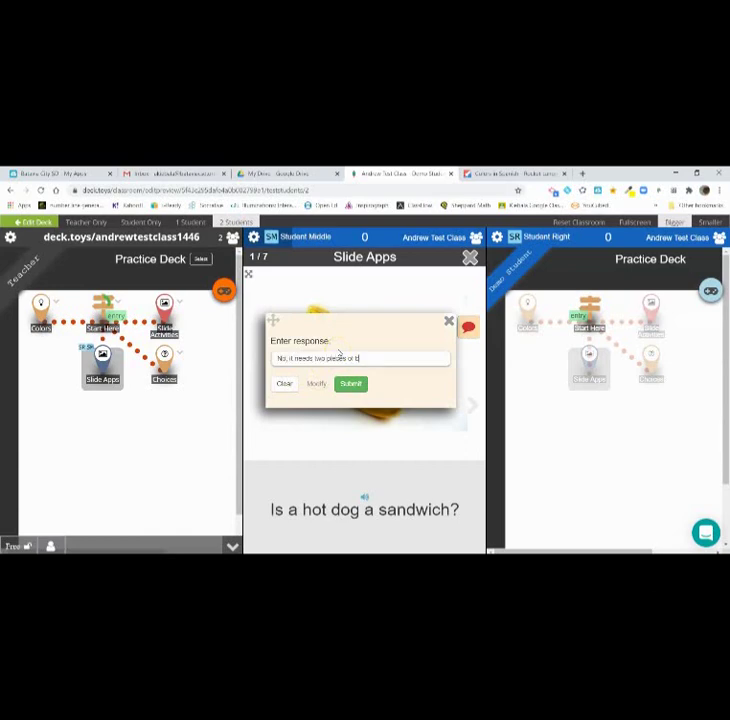
click(351, 385)
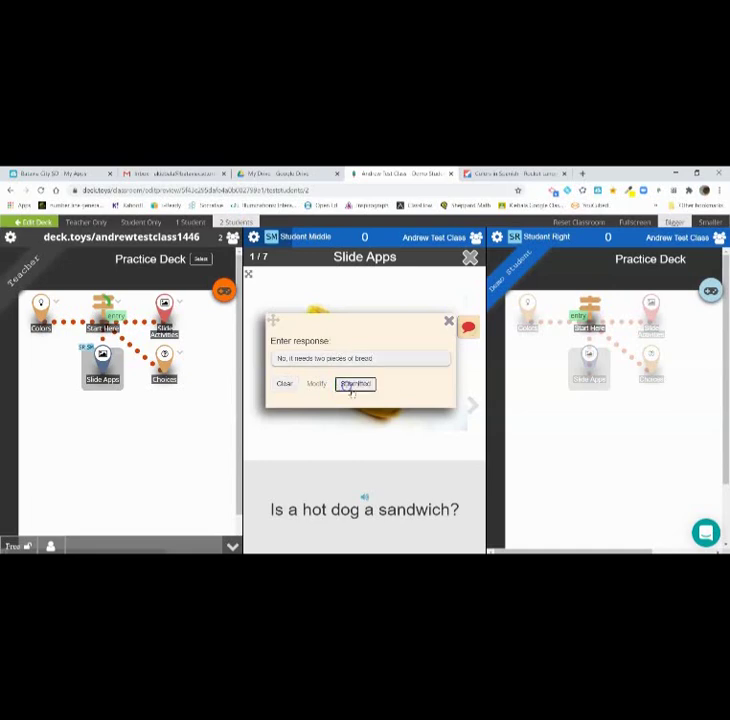
click(448, 323)
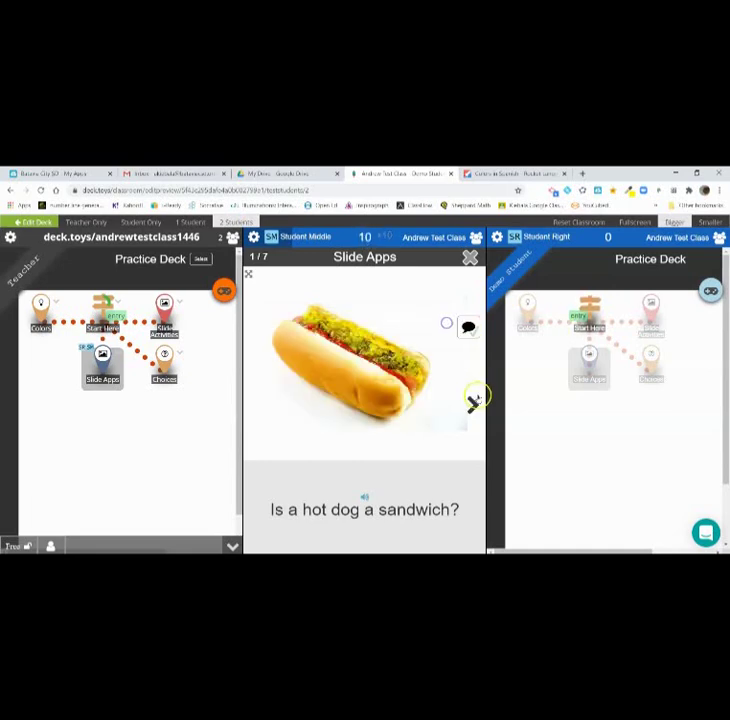
- Draw "Hi" in red on the slide 2 map as Student Middle, submit the drawing and close the drawing window
click(472, 404)
click(467, 327)
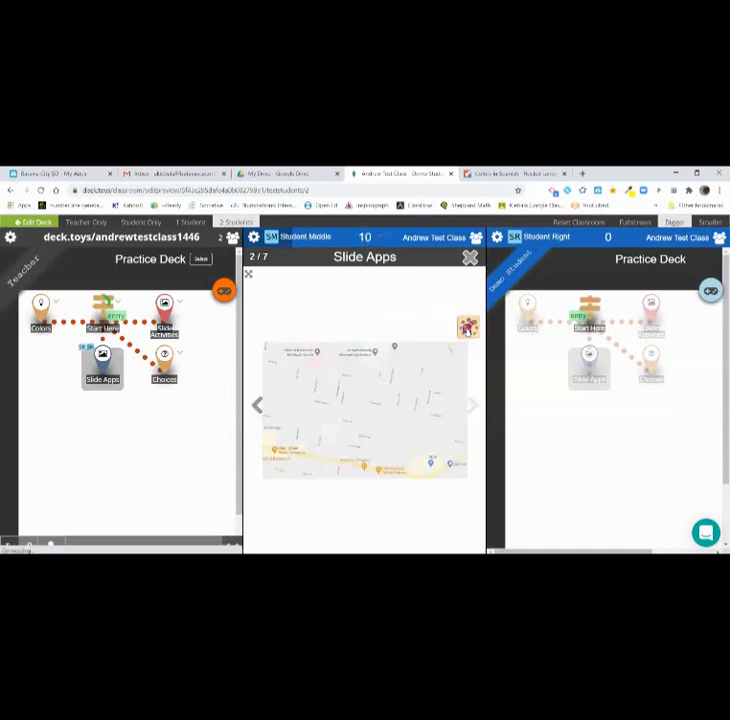
click(338, 392)
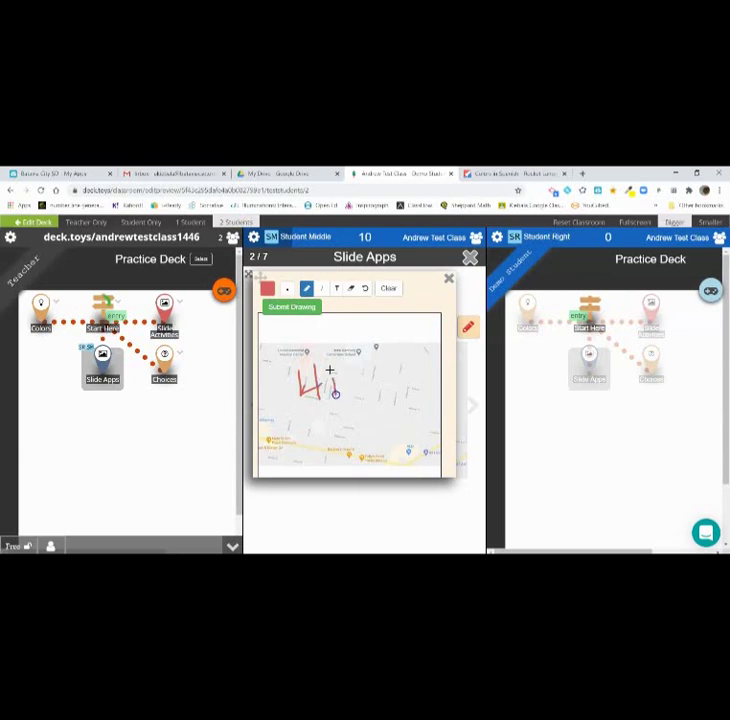
click(304, 307)
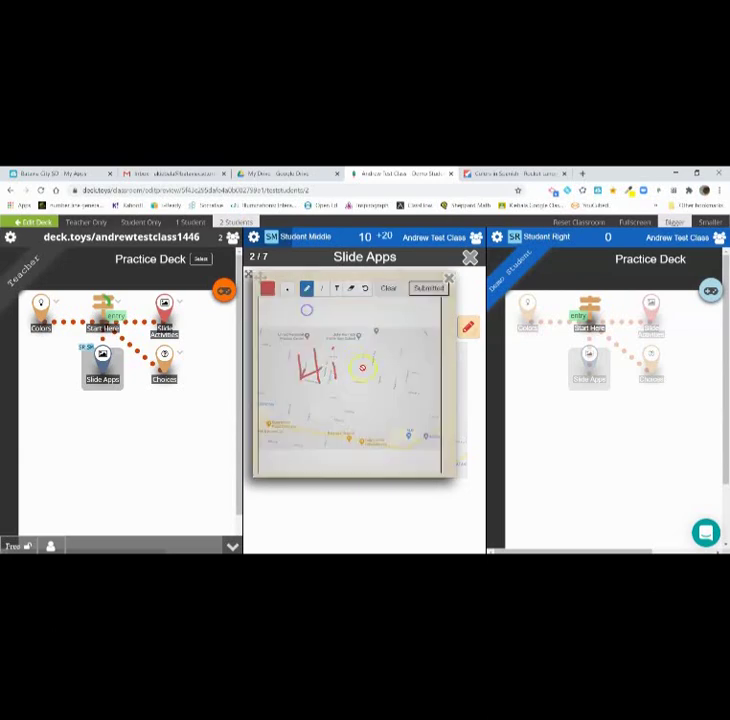
click(449, 279)
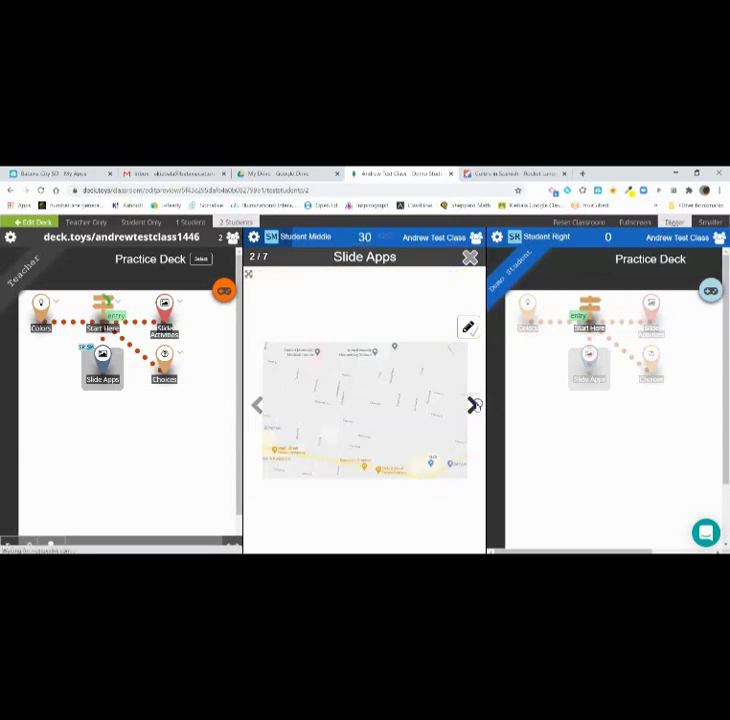
- Vote thumbs down on the slide 3 question "How are you doing?" as Student Middle
click(474, 404)
click(467, 326)
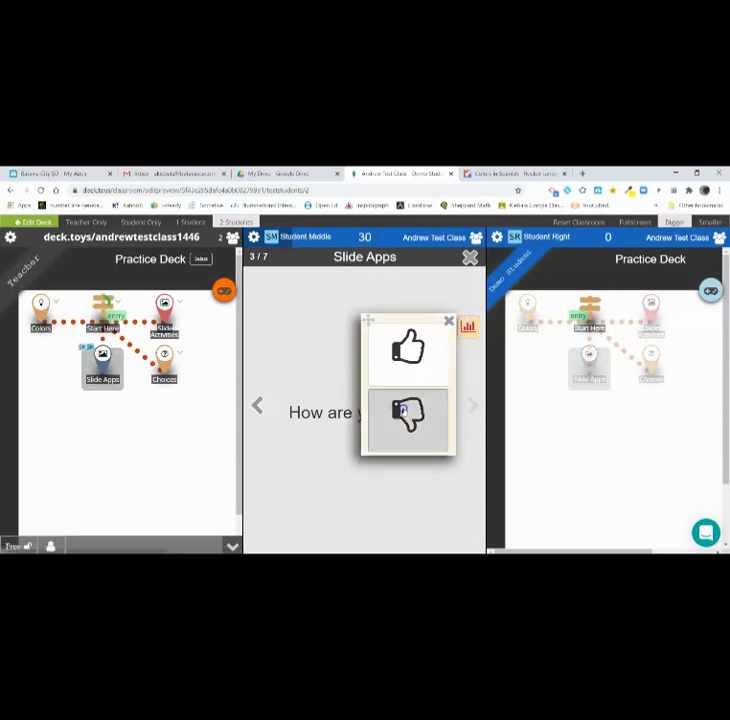
click(405, 412)
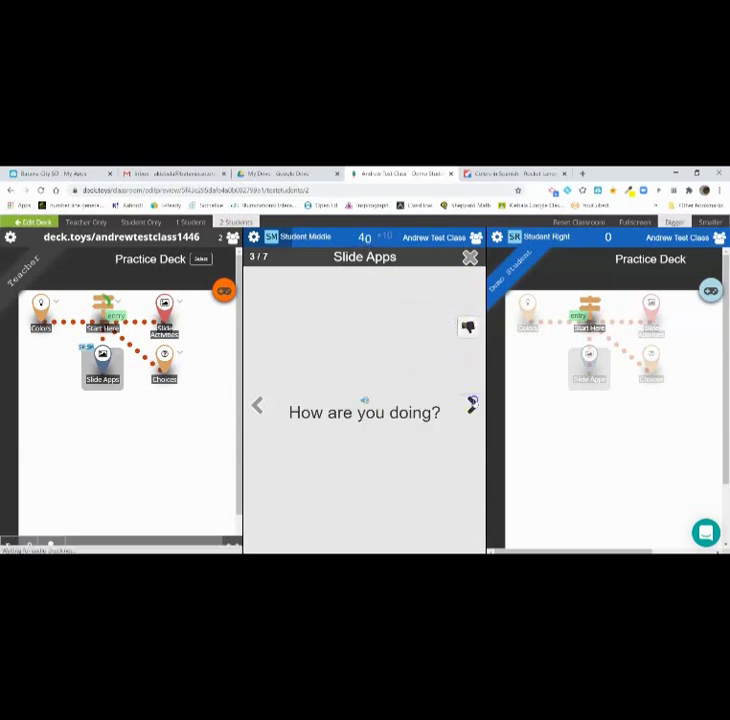
- Solve the slide 4 number lock with 12 as Student Middle and close Slide Apps
click(472, 405)
click(467, 328)
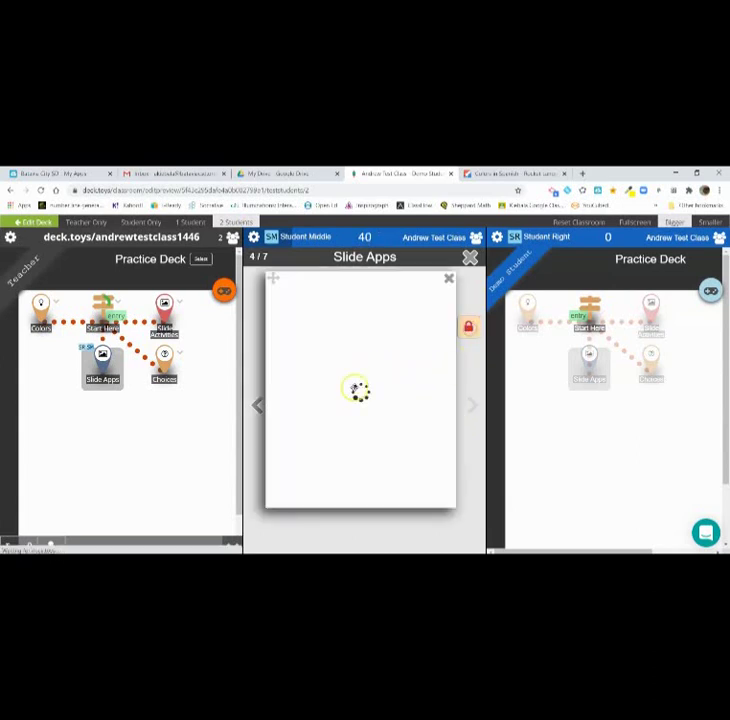
click(318, 397)
click(362, 398)
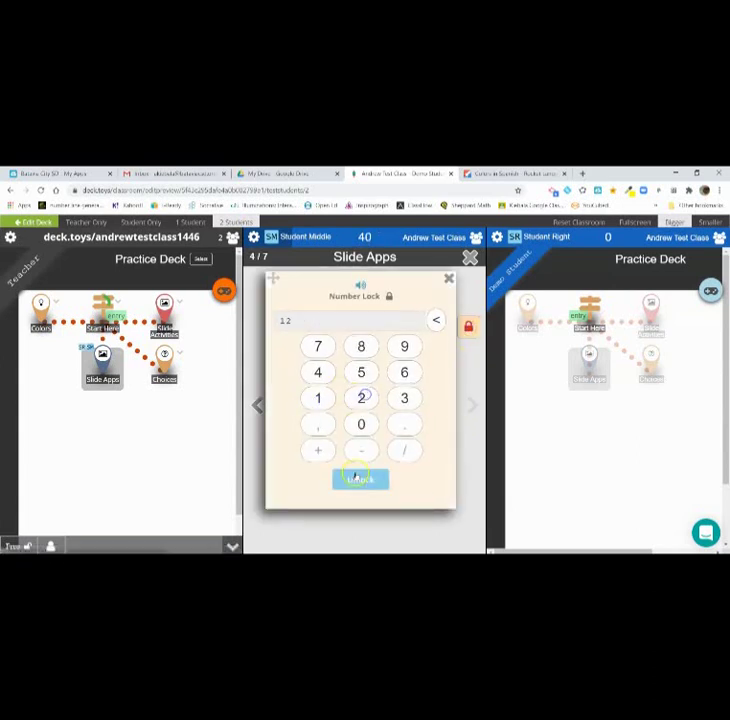
click(360, 479)
click(449, 281)
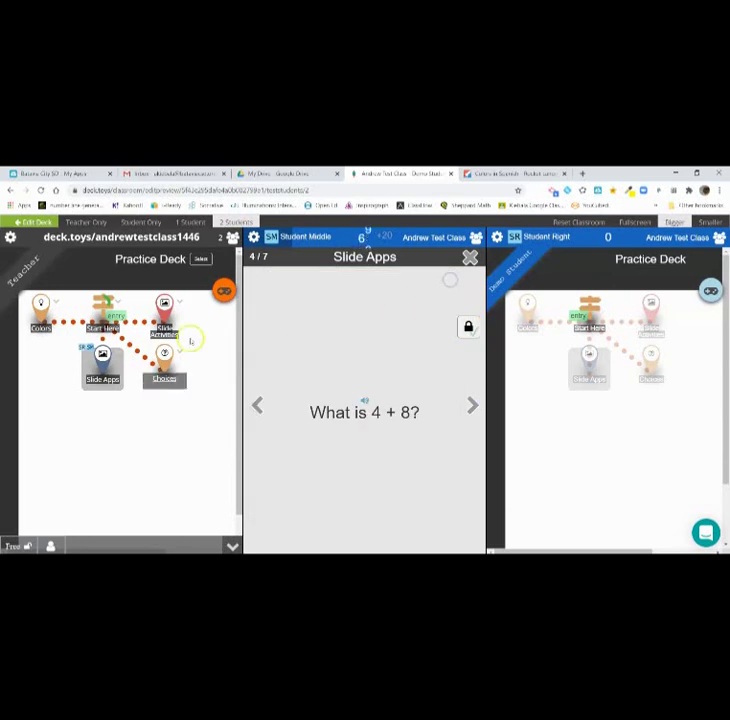
click(469, 259)
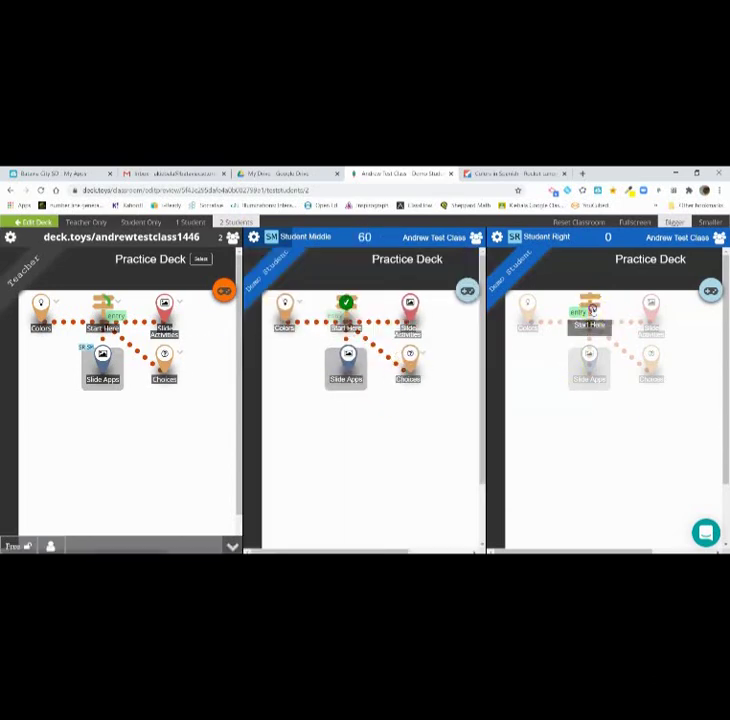
- As Student Right, pass the Start Here signpost and go to slide 2 of Slide Activities
click(598, 325)
click(600, 407)
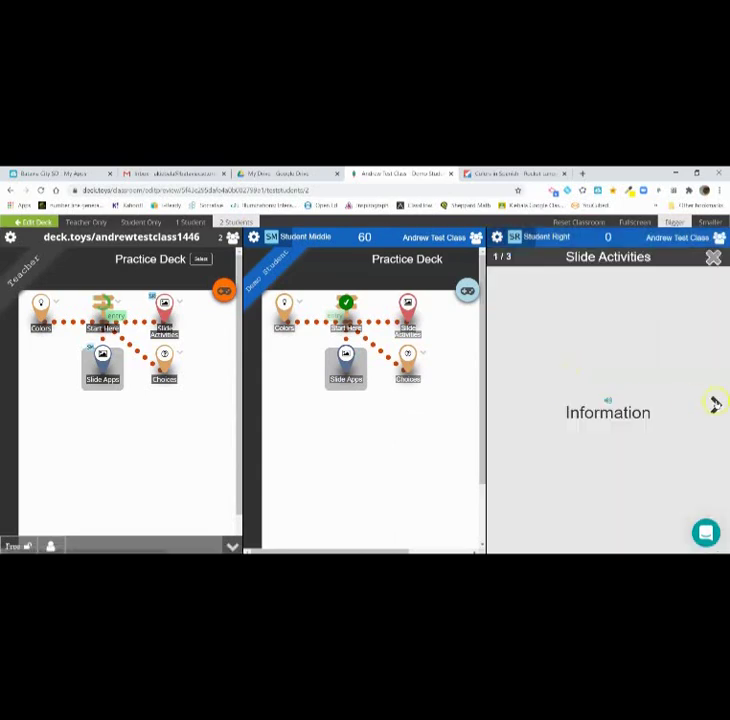
click(715, 403)
- Submit answer A to "Which one is correct?" as Student Right and finish Slide Activities through its last slide
click(563, 498)
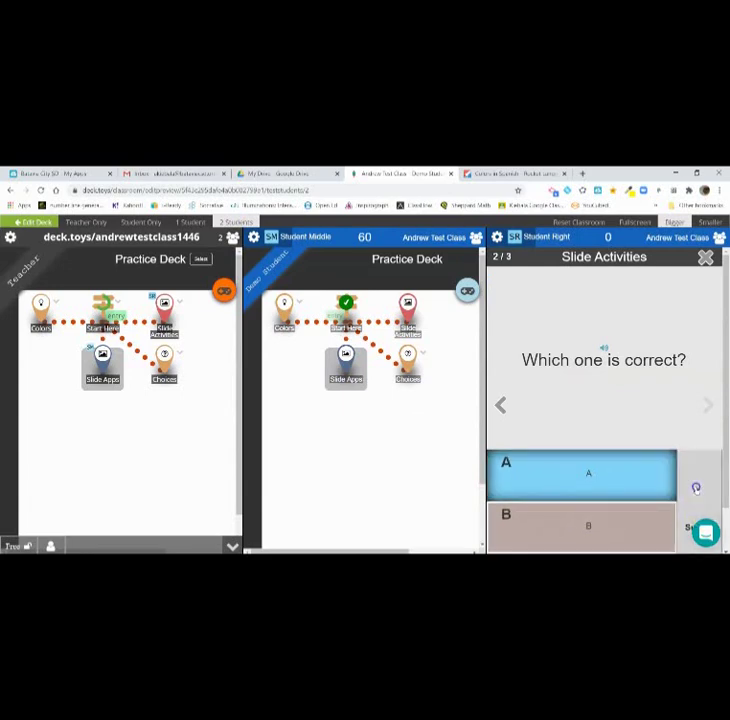
click(696, 487)
click(711, 404)
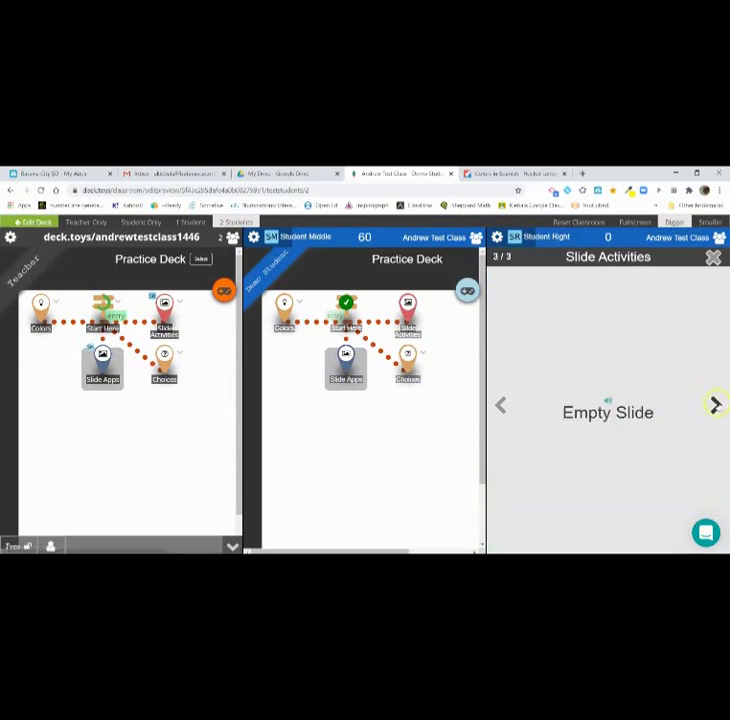
click(715, 403)
click(697, 404)
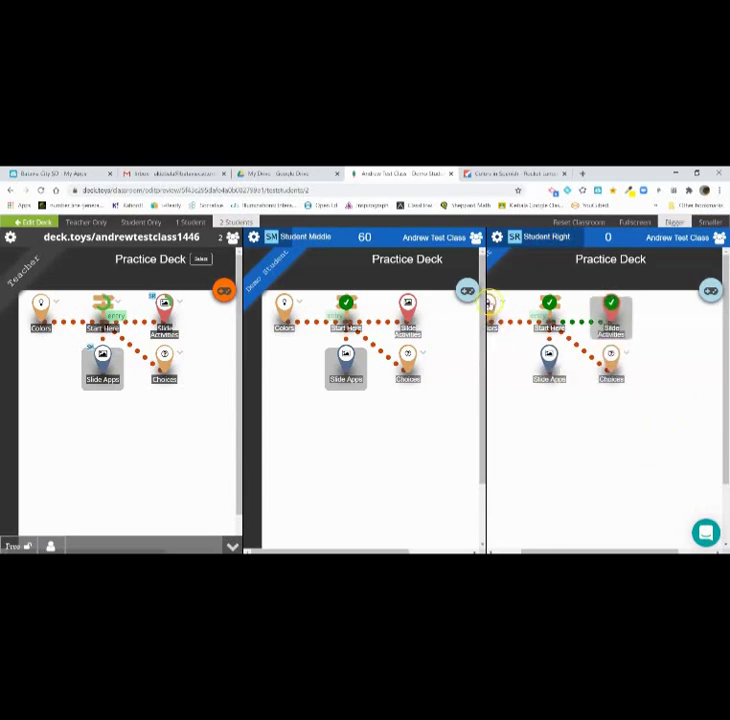
- Try out the Colors memory game as Student Right by turning over a few Key Concepts 1 cards, then close it
click(490, 302)
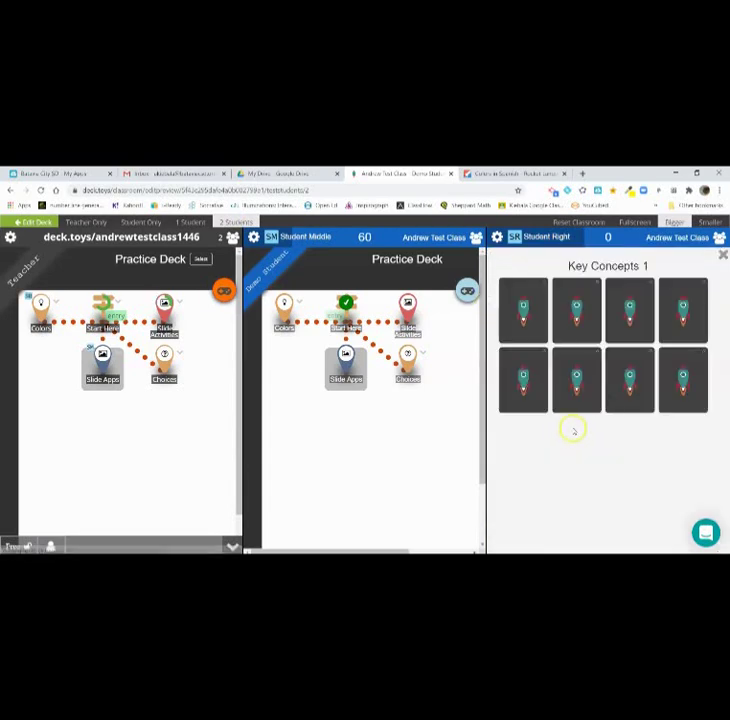
click(528, 322)
click(571, 322)
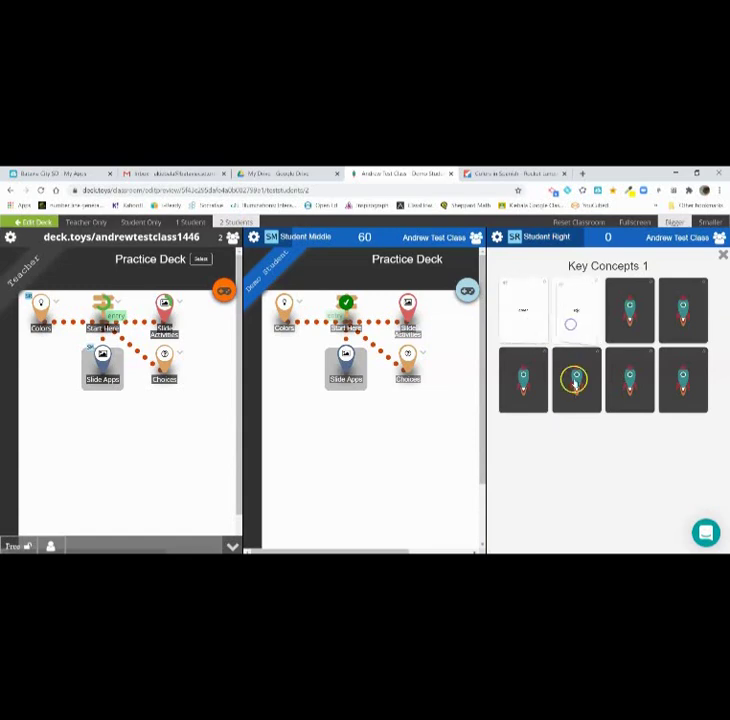
click(579, 379)
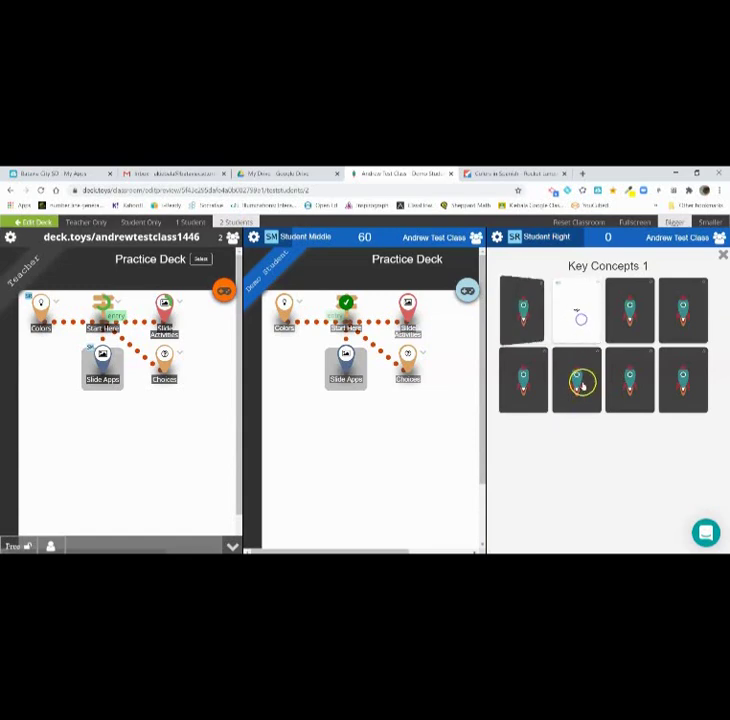
click(526, 329)
click(637, 373)
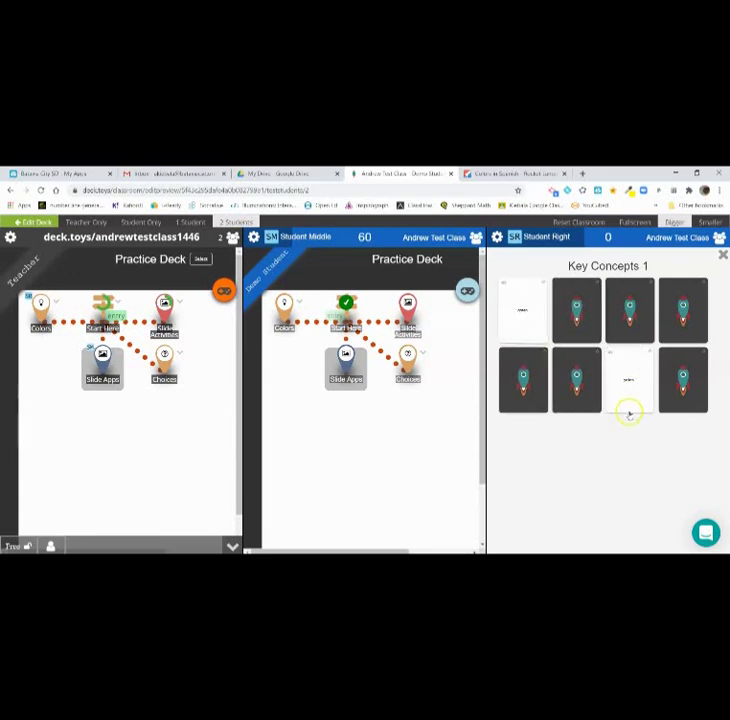
click(722, 257)
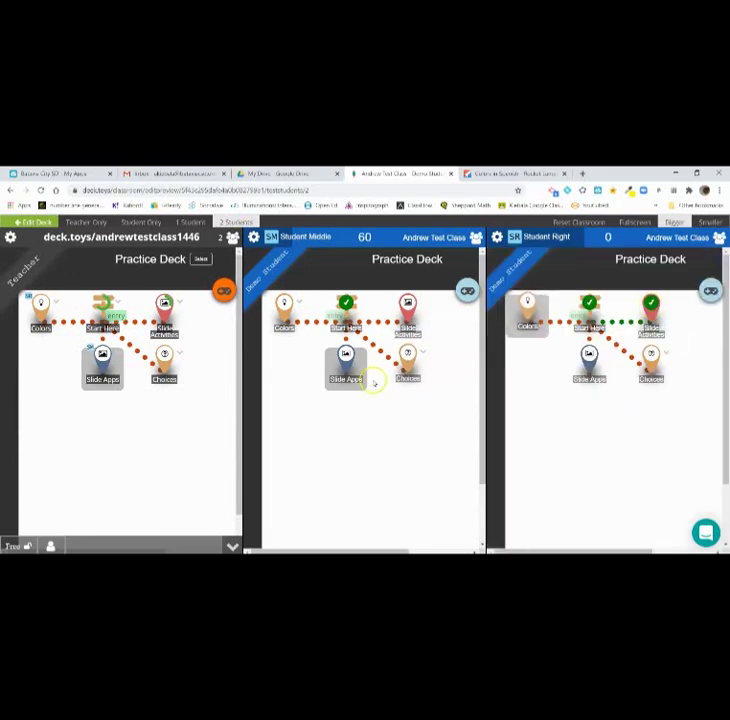
- As Student Right, open Slide Apps and submit the response "Yes, it has meat" to the hot dog question
click(589, 360)
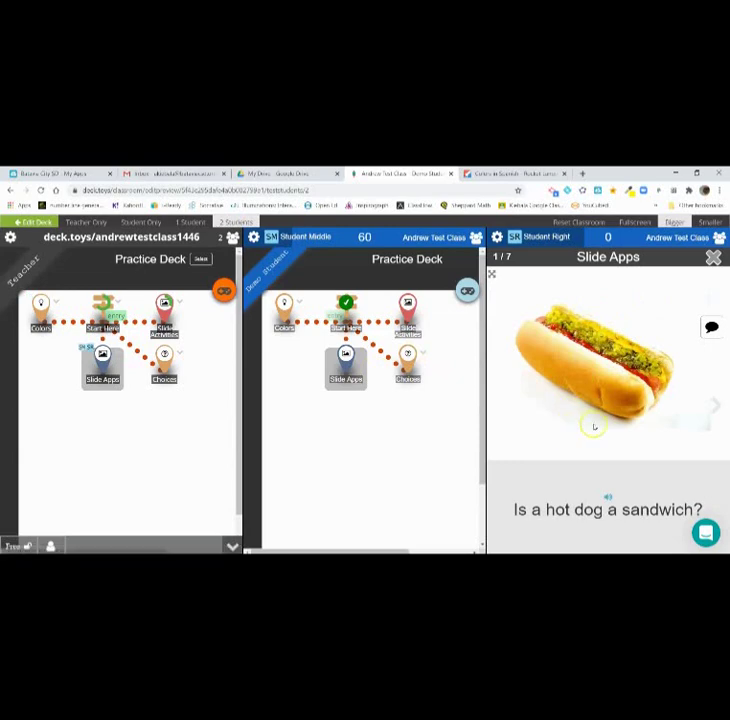
click(709, 333)
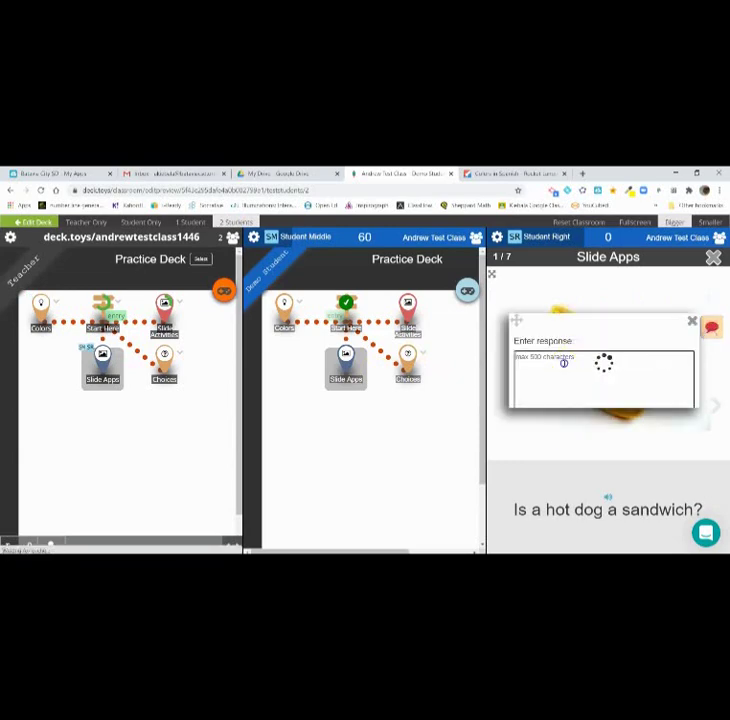
text(Yes, it has meat)
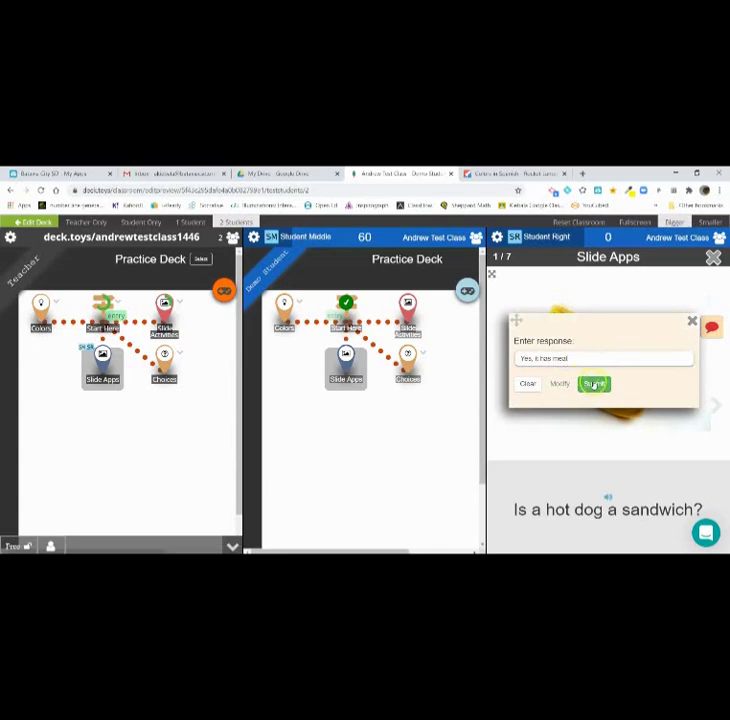
click(593, 384)
click(692, 321)
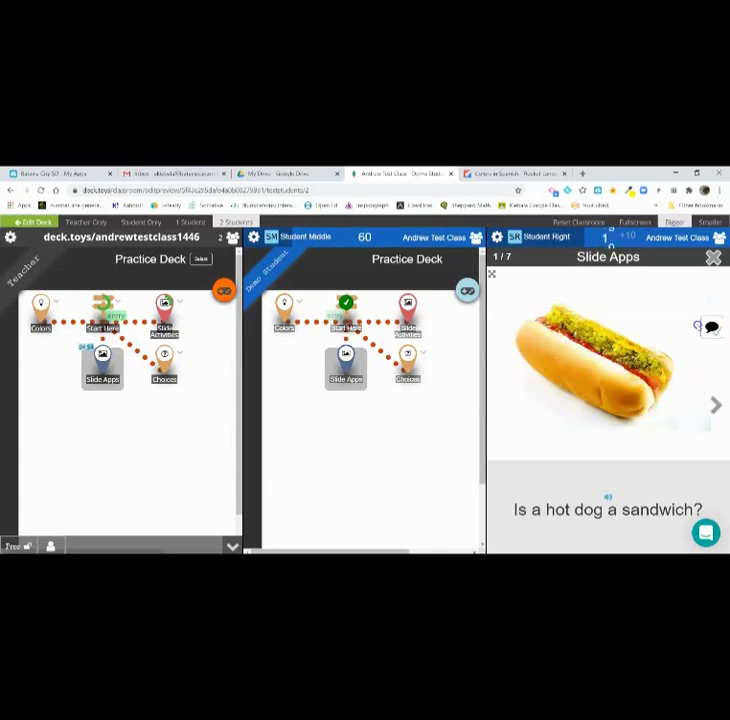
- Draw a red star on the slide 2 map as Student Right, submit the drawing and close the drawing window
click(715, 399)
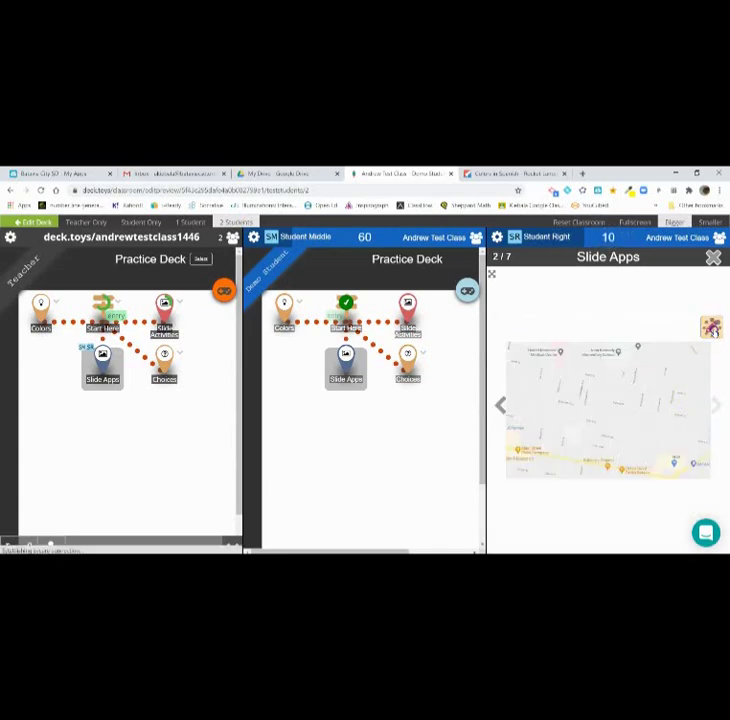
click(539, 384)
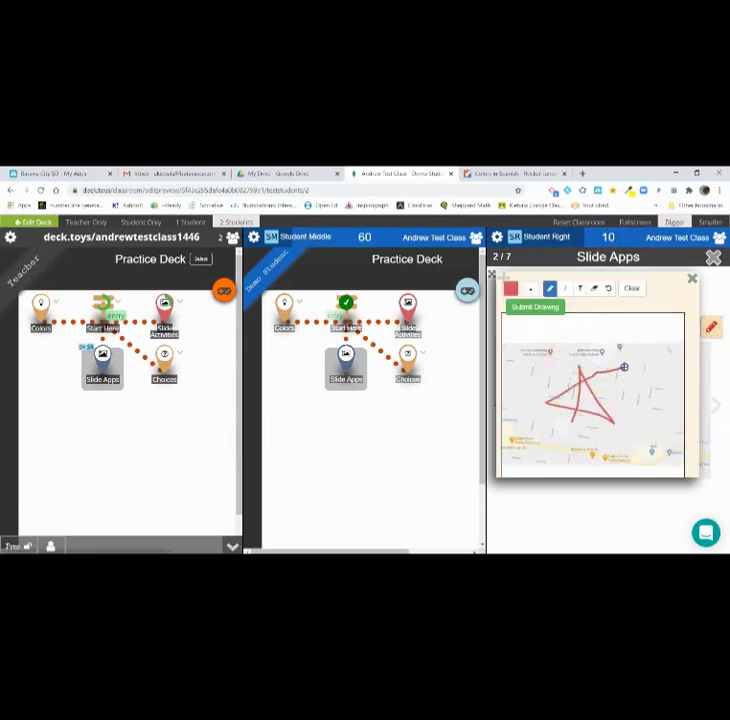
click(537, 306)
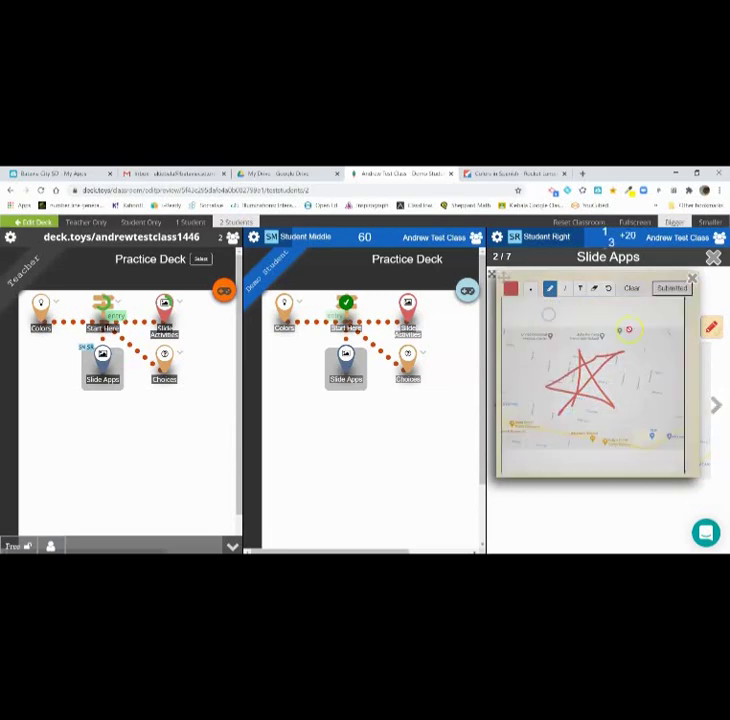
click(692, 278)
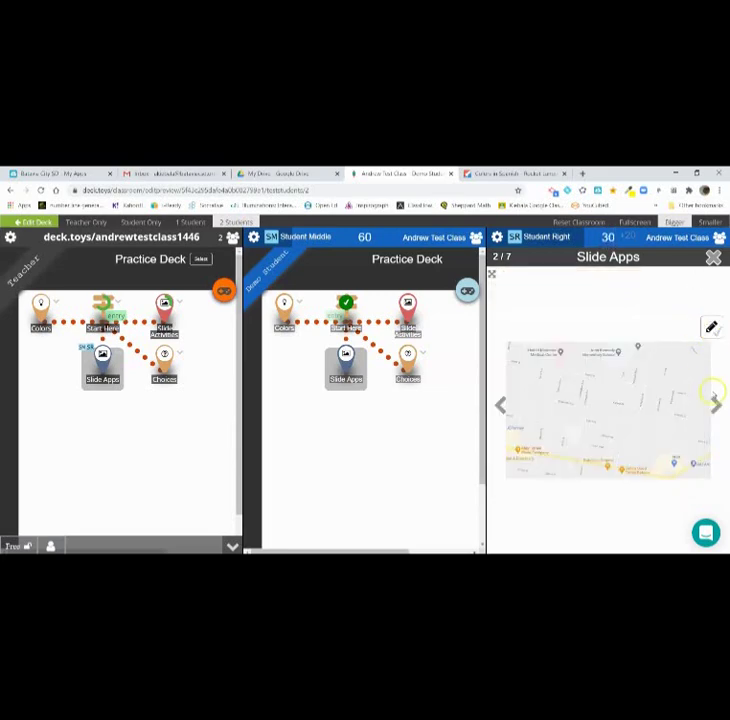
- Vote thumbs up on the slide 3 question "How are you doing?" as Student Right and close the poll
click(714, 405)
click(711, 326)
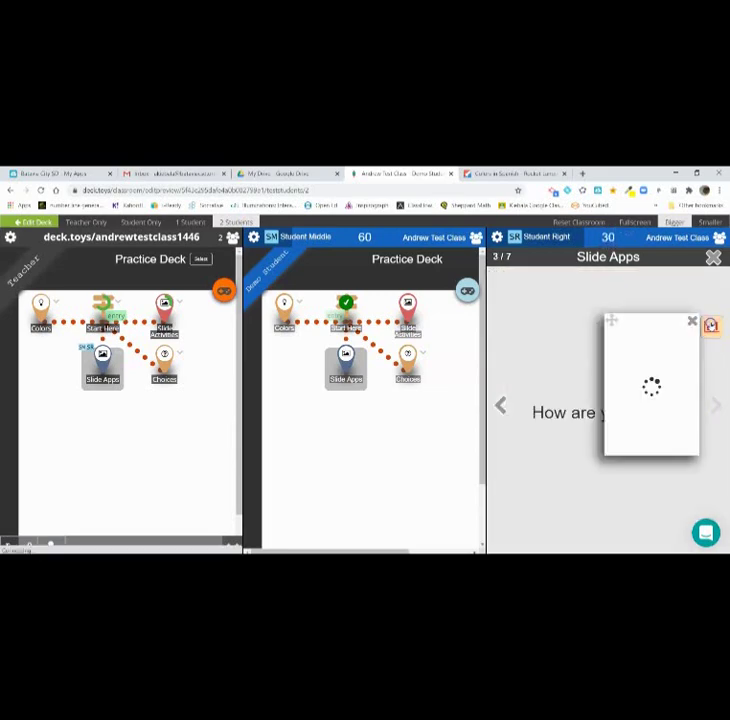
click(652, 348)
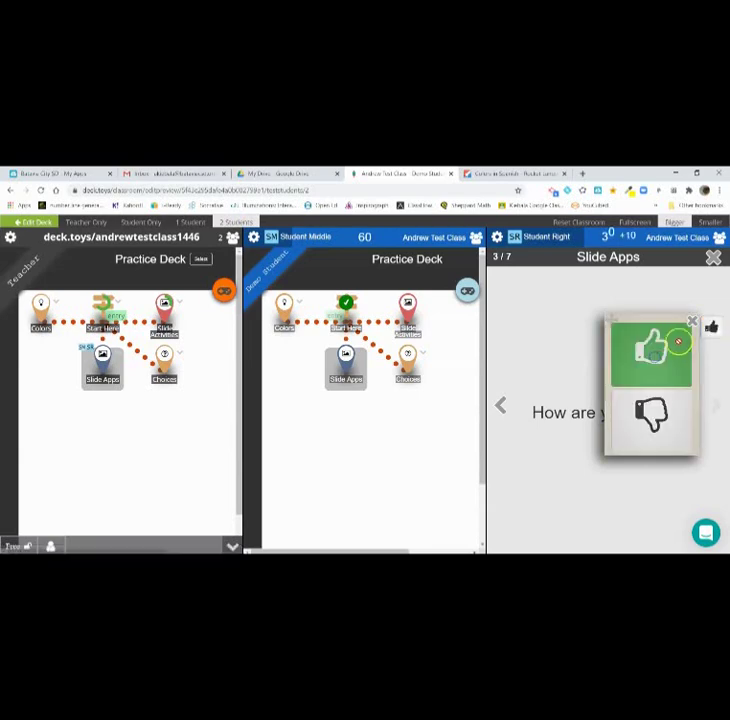
click(692, 321)
- As Student Right, open the Number Lock on slide 4 and try a wrong Number Lock password
click(714, 405)
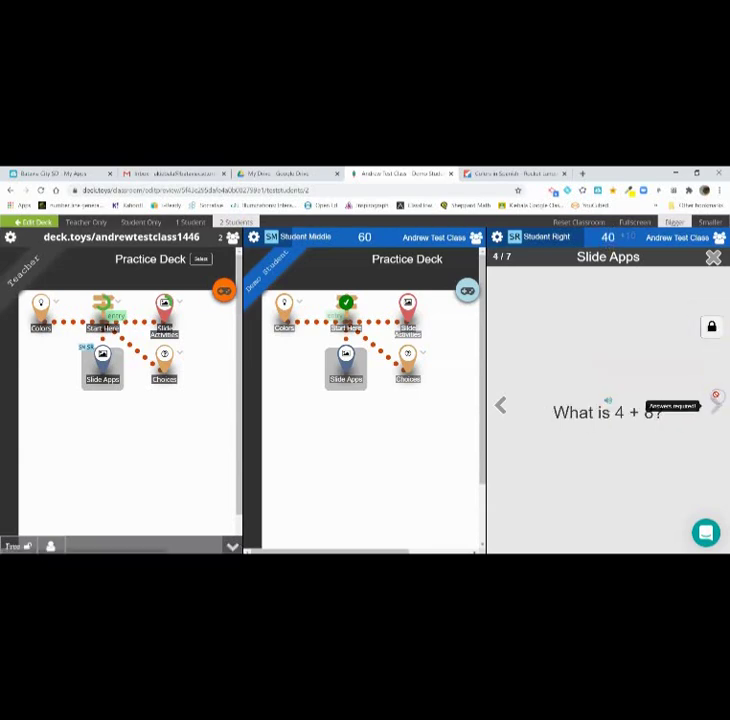
click(711, 326)
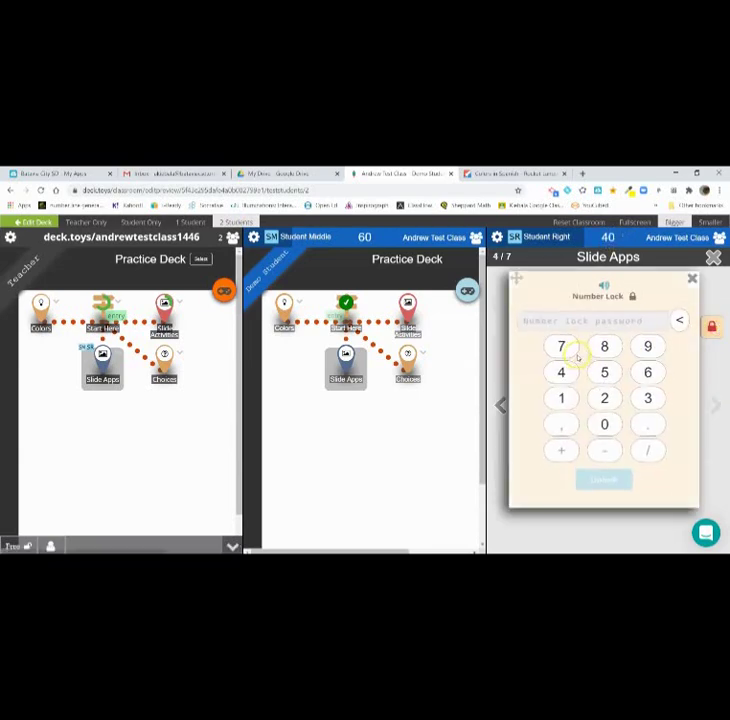
click(562, 398)
click(600, 374)
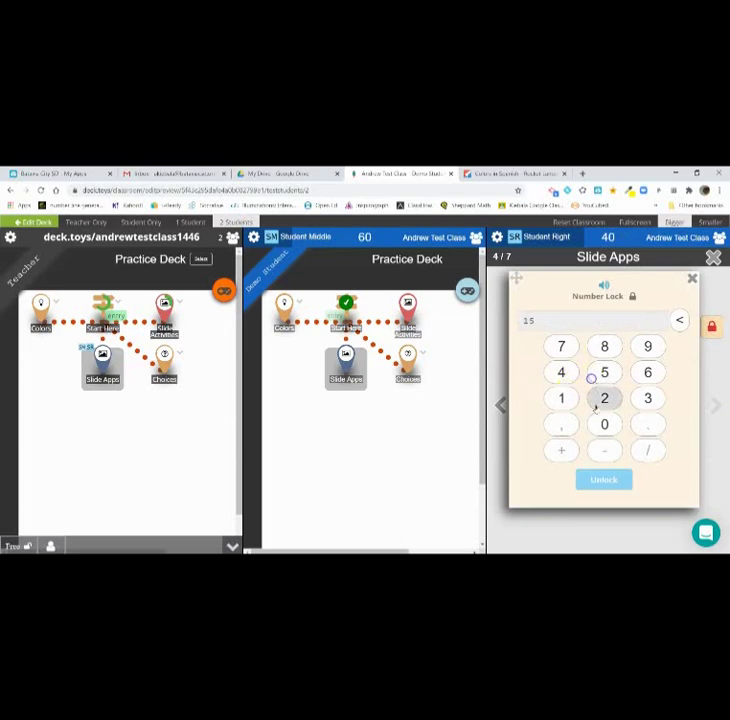
click(617, 477)
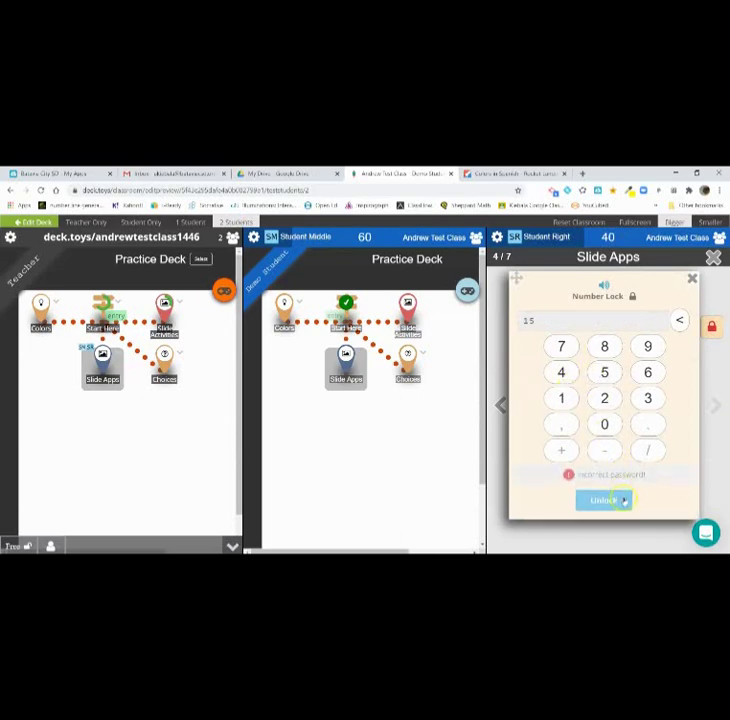
- Replace the entry with the correct Number Lock password for the slide 4 sum, unlock it and continue
click(562, 398)
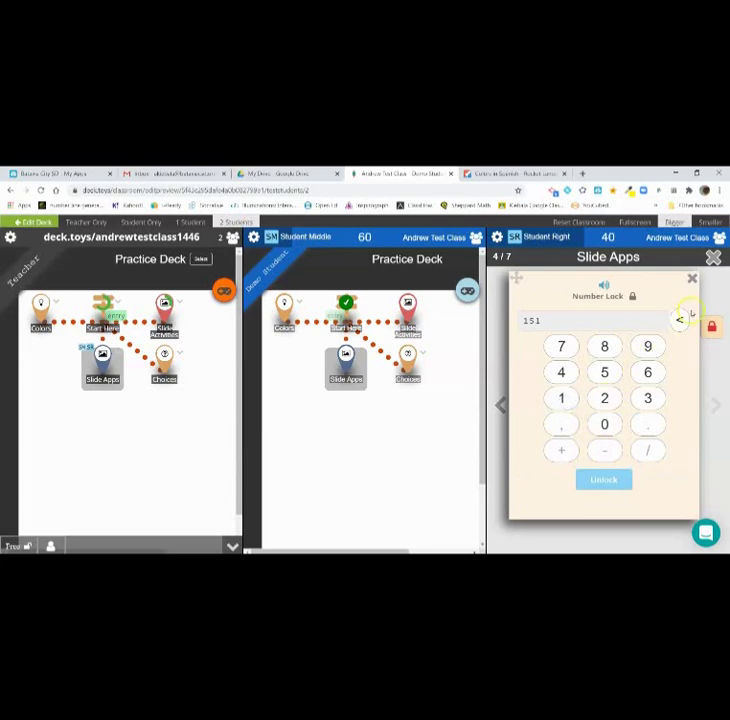
click(562, 398)
click(605, 398)
click(605, 482)
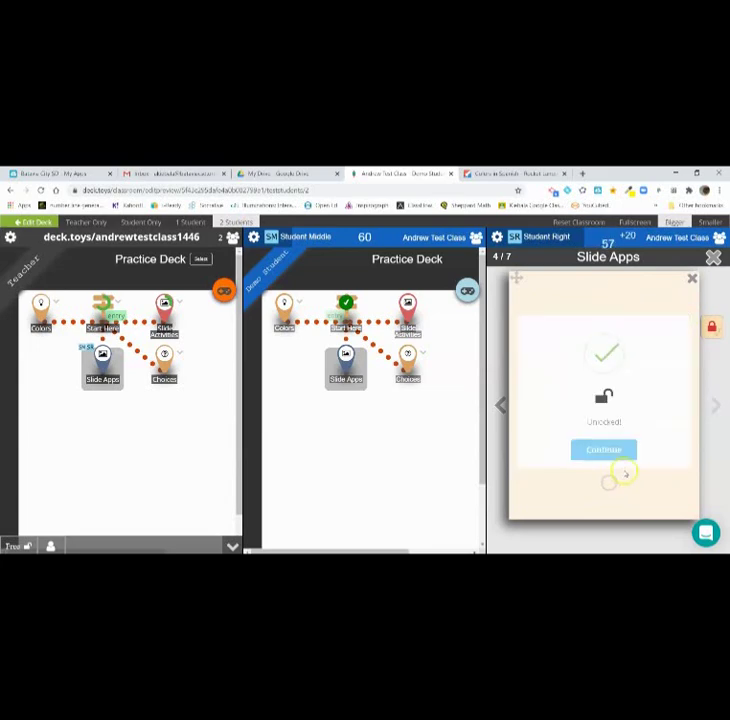
click(625, 454)
- As Student Right, submit a placemarker near the west edge of the slide 5 map and leave Slide Apps from slide 6
click(714, 404)
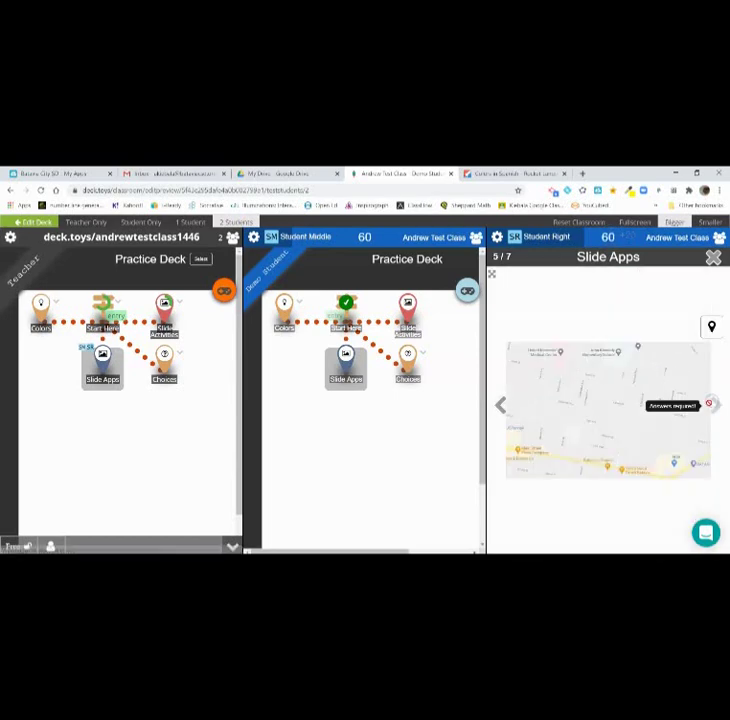
click(601, 375)
click(593, 414)
drag(593, 414, 520, 402)
click(609, 328)
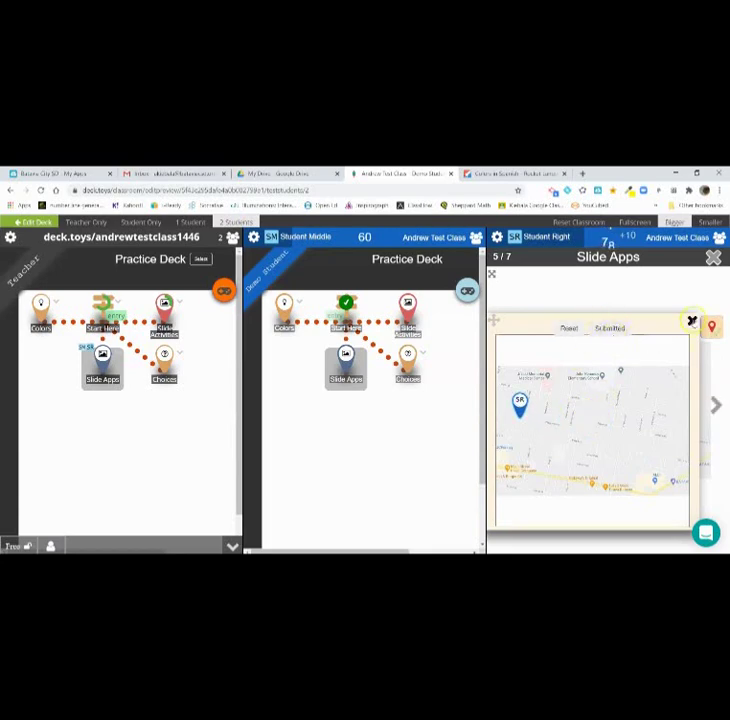
click(691, 321)
click(714, 404)
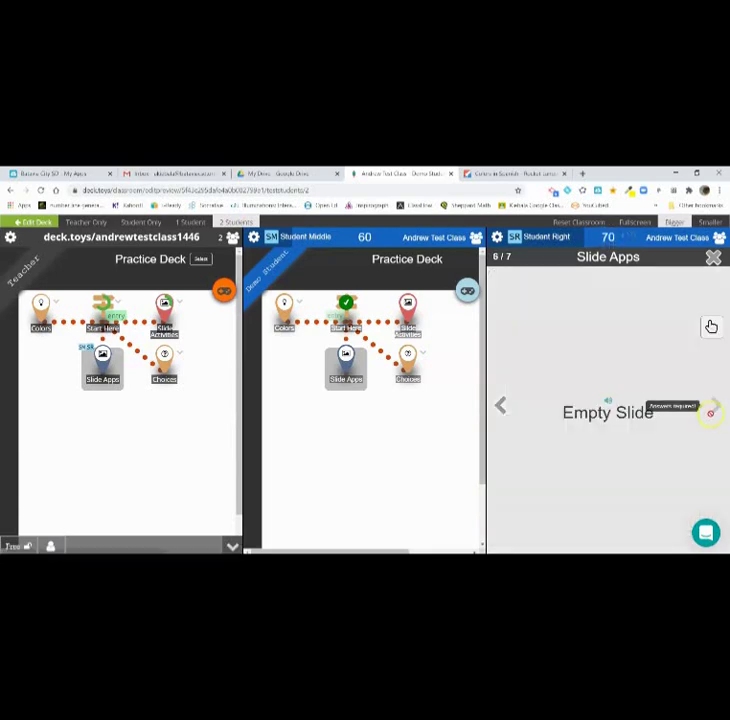
click(712, 259)
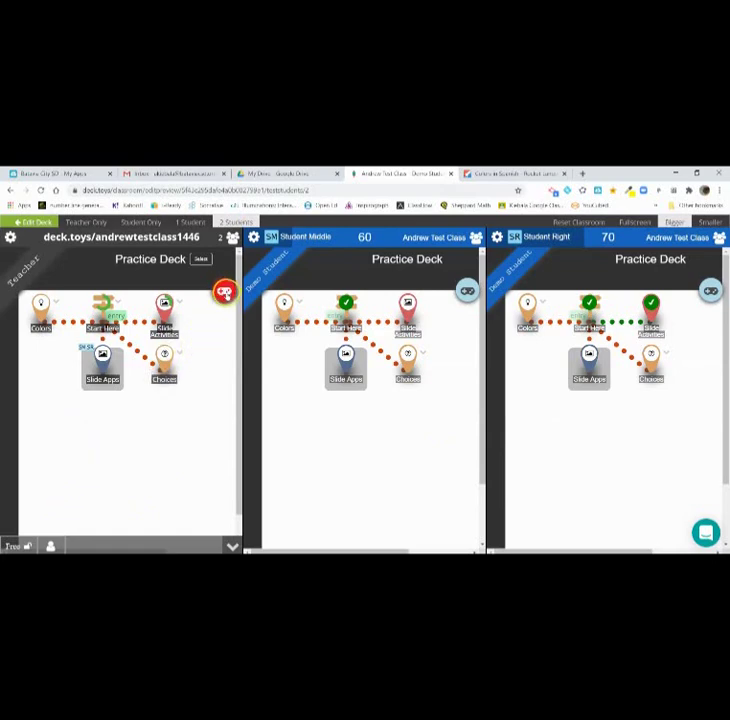
- Launch a Text response as the teacher and submit "Blue" as Student Middle and "Magenta" as Student Right
click(225, 292)
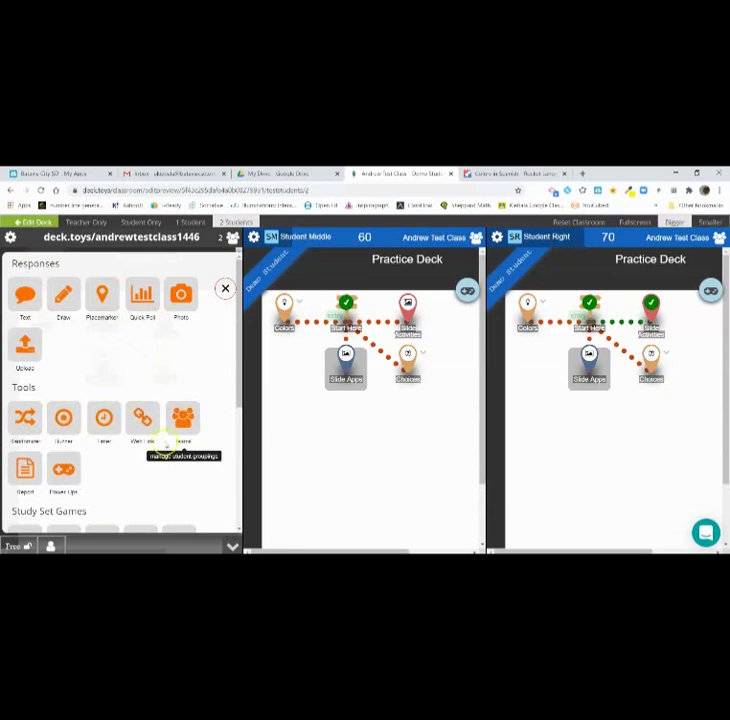
click(25, 295)
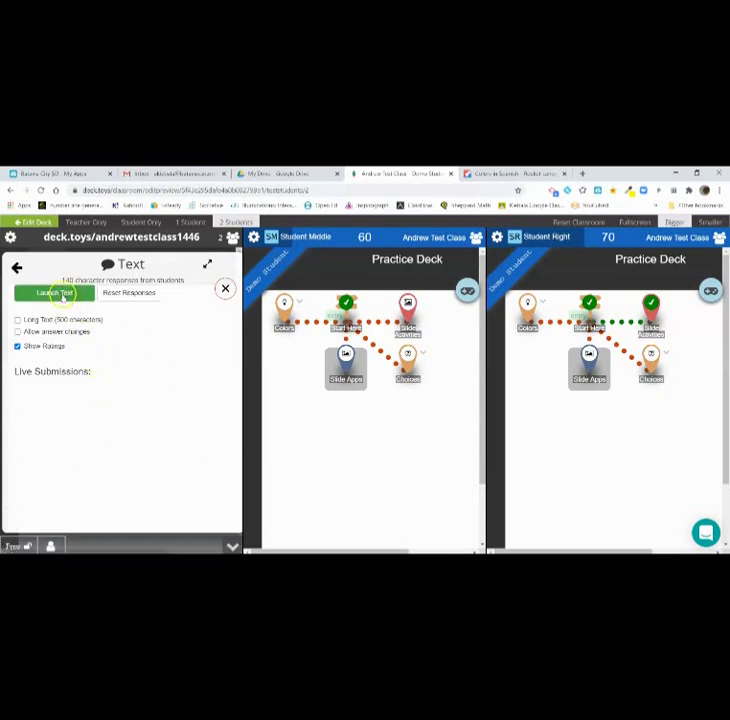
click(60, 294)
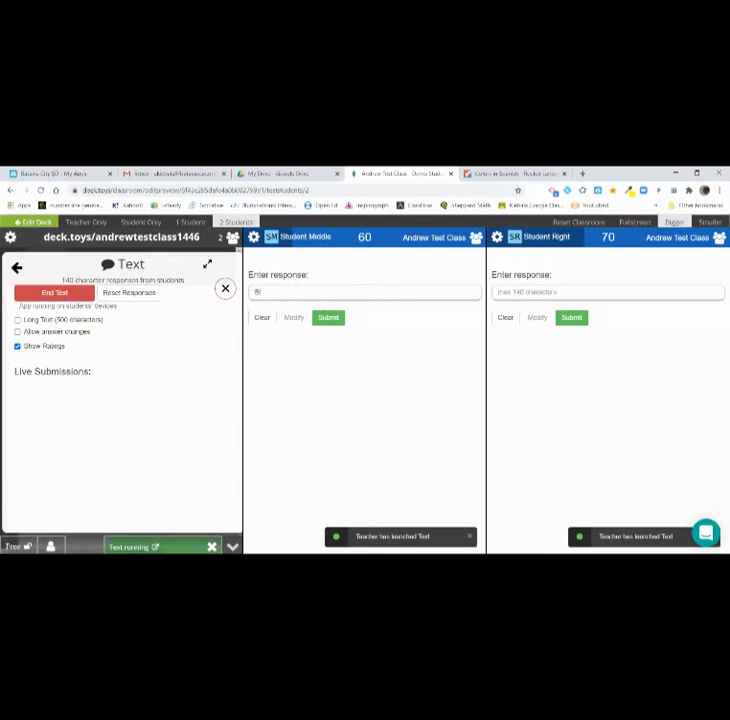
click(335, 319)
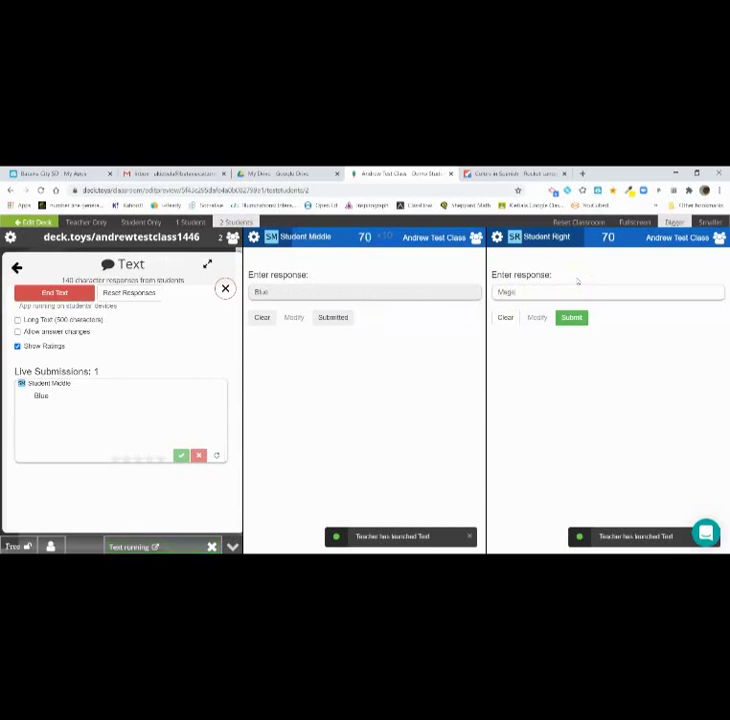
click(571, 317)
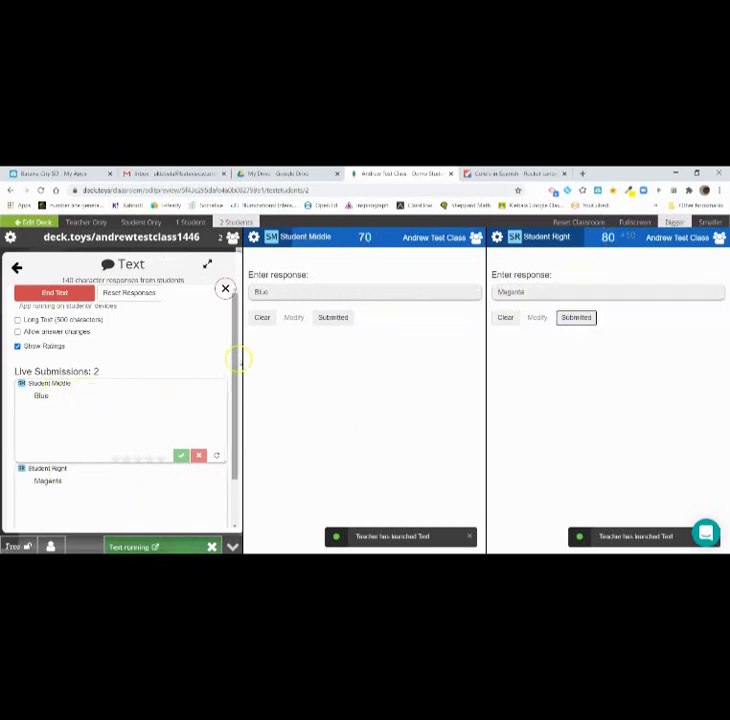
- Return Student Right's text response for modification and resubmit it as "Blue"
drag(239, 355, 234, 470)
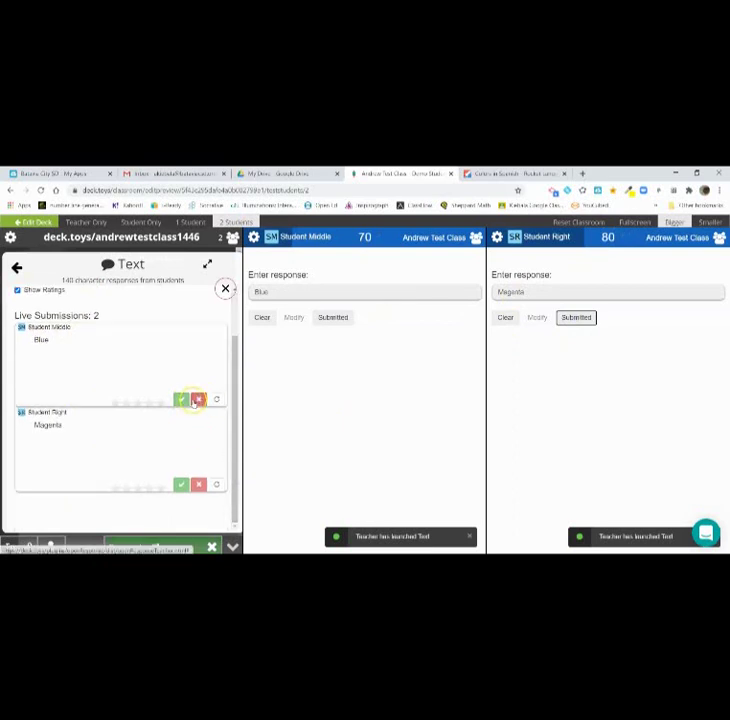
click(216, 484)
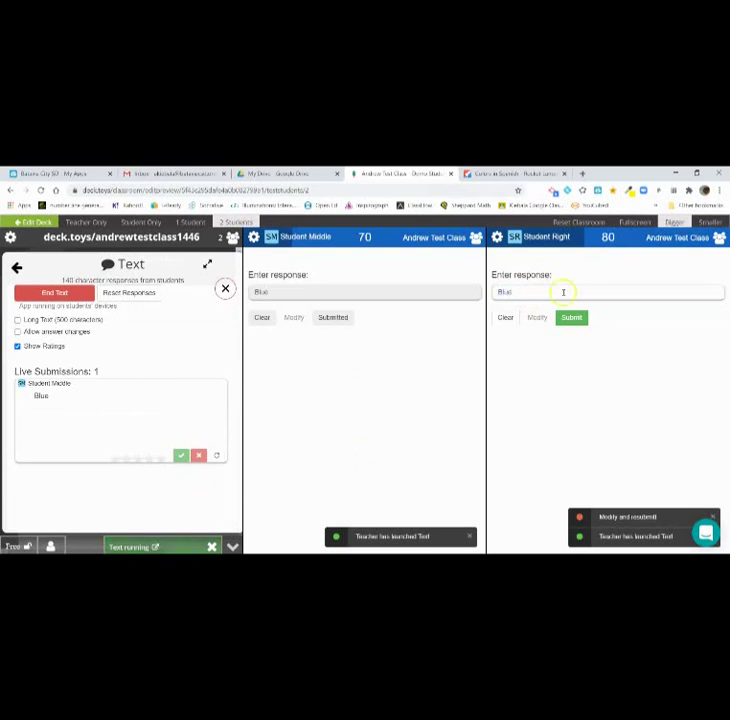
click(571, 318)
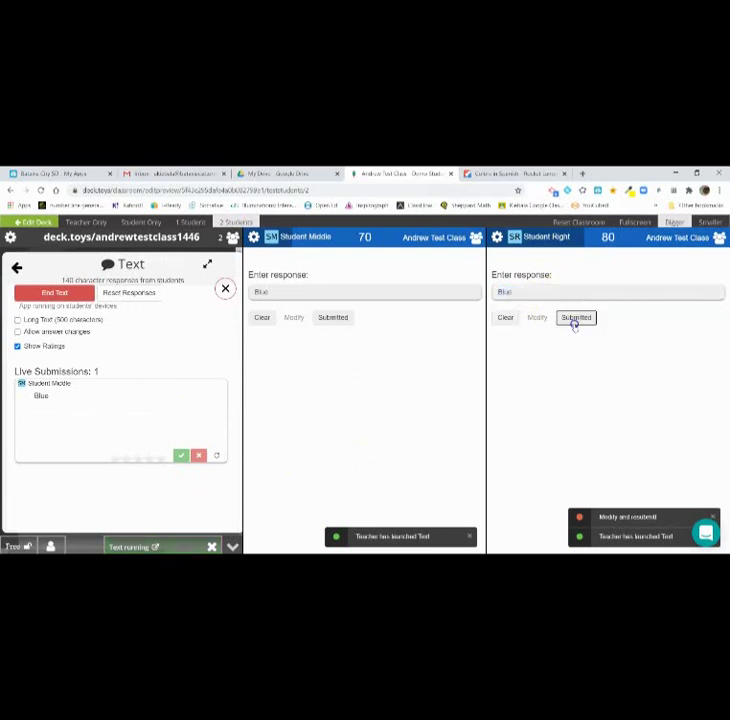
- Mark both students' text submissions as correct, end the Text activity and return to the teacher's app list
click(179, 456)
scroll(185, 450, down, 1)
click(179, 484)
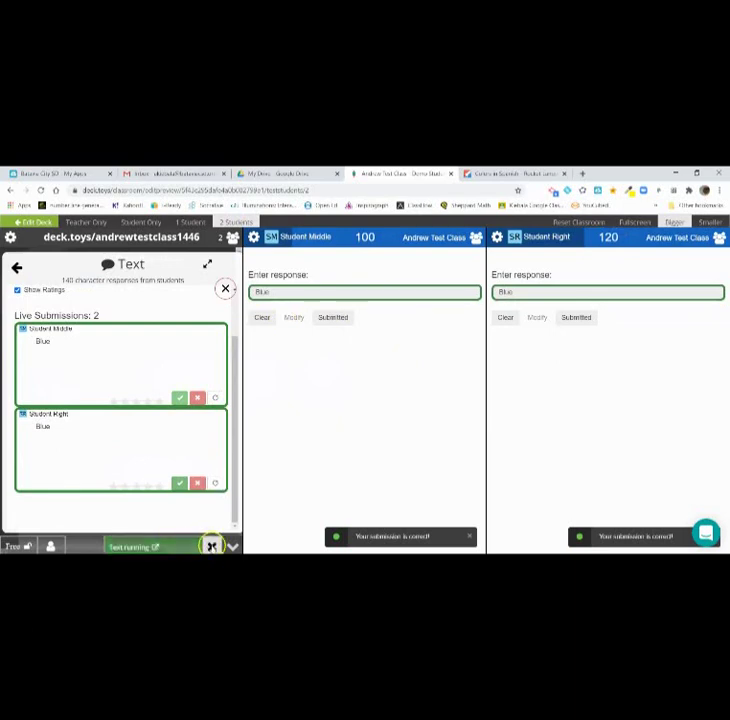
click(212, 546)
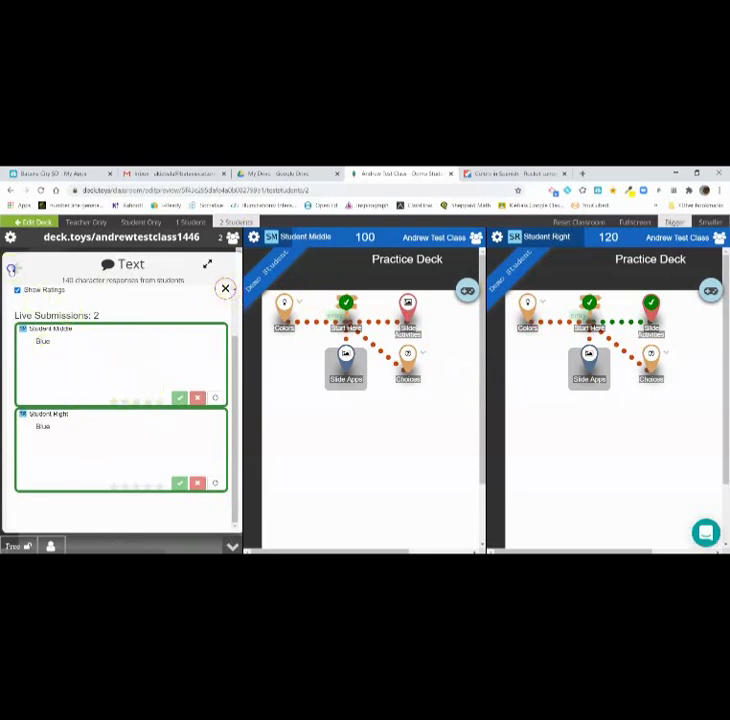
click(225, 288)
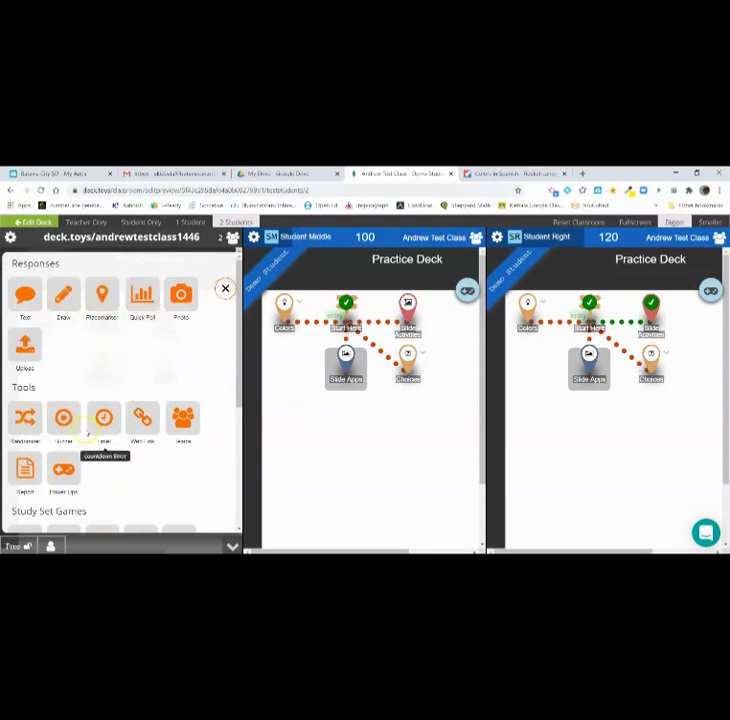
- Launch the Randomizer with Instant selection enabled and mark the selected student, Student Right, correct
click(25, 417)
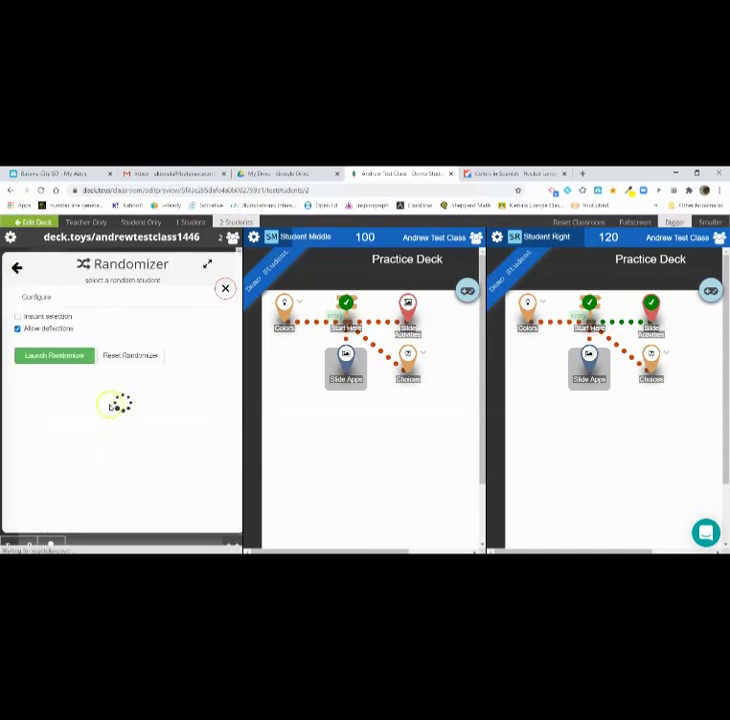
click(31, 317)
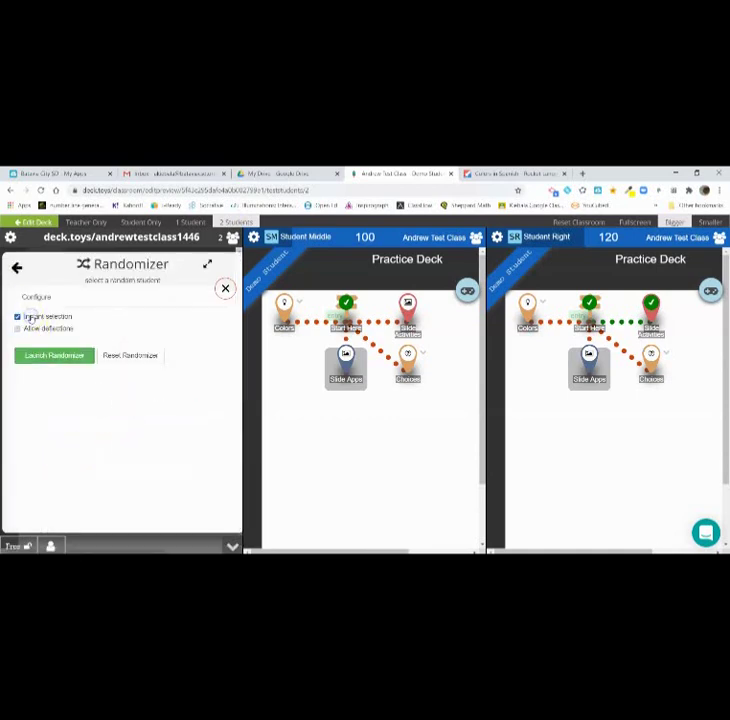
click(47, 355)
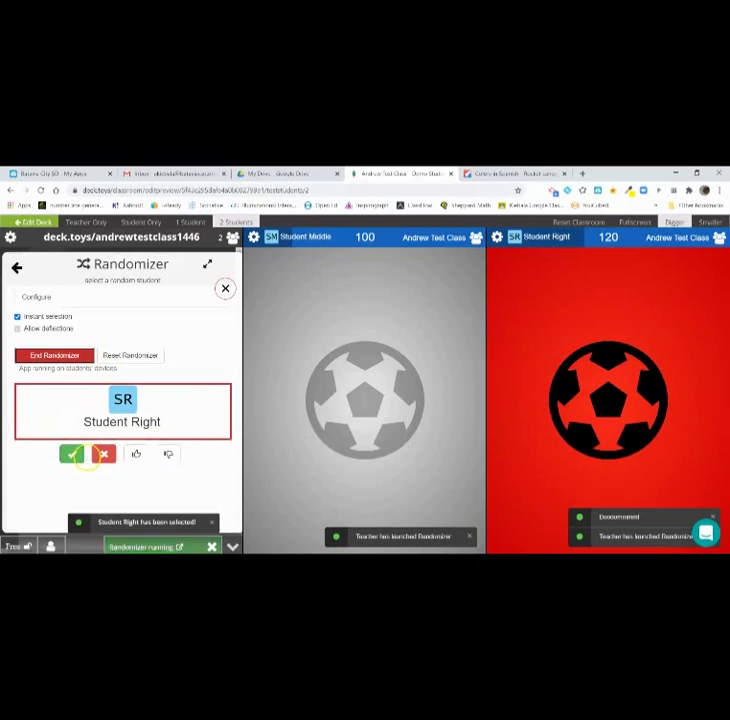
click(72, 455)
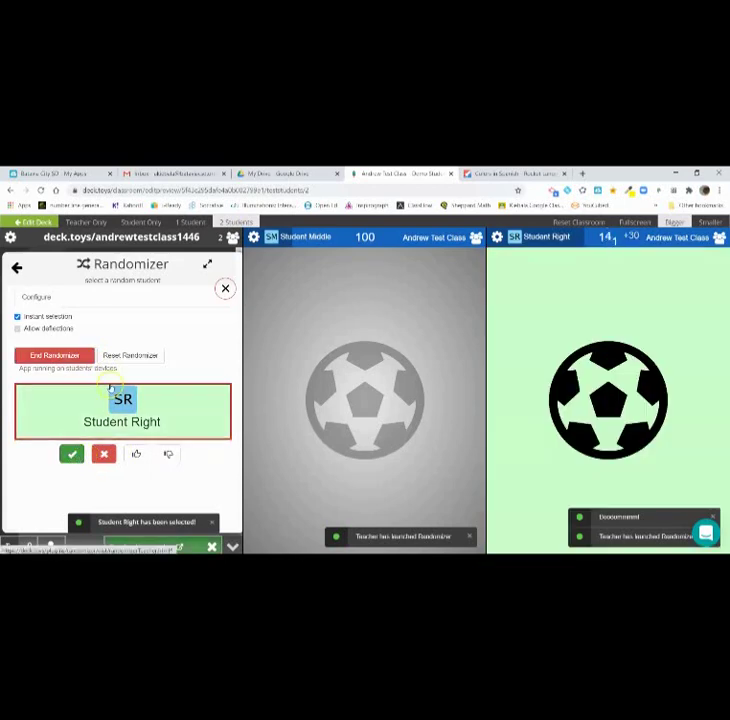
- Reset the Randomizer for another selection, mark the selected student correct and end the Randomizer
click(118, 354)
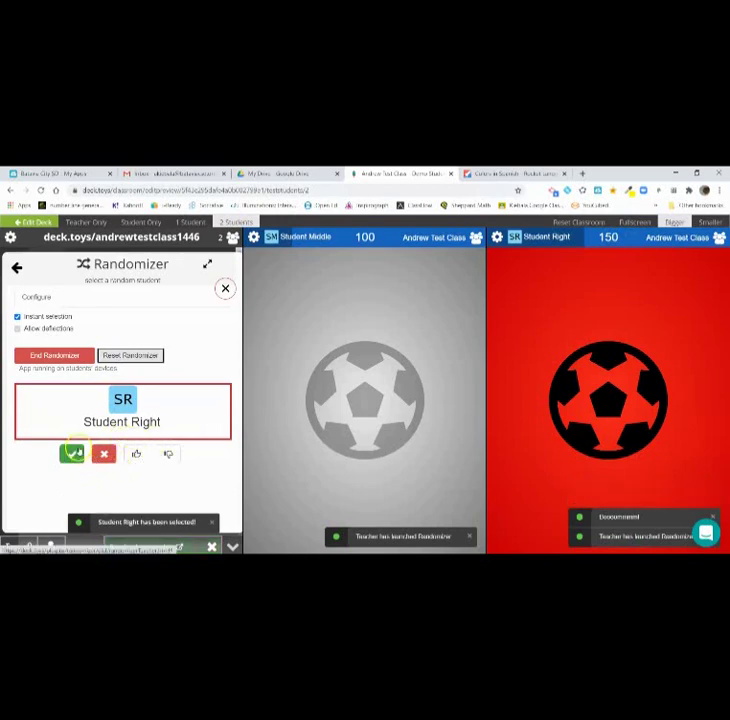
click(73, 455)
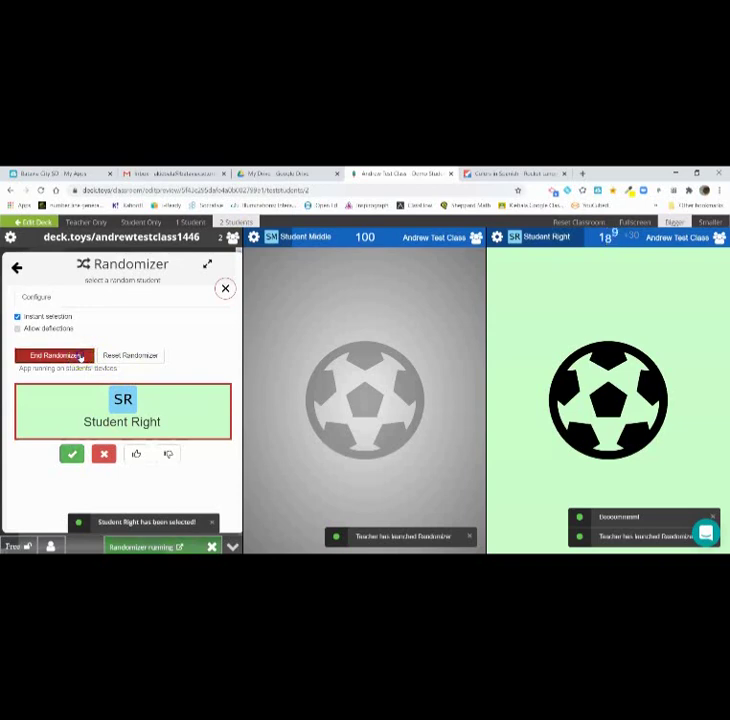
click(81, 355)
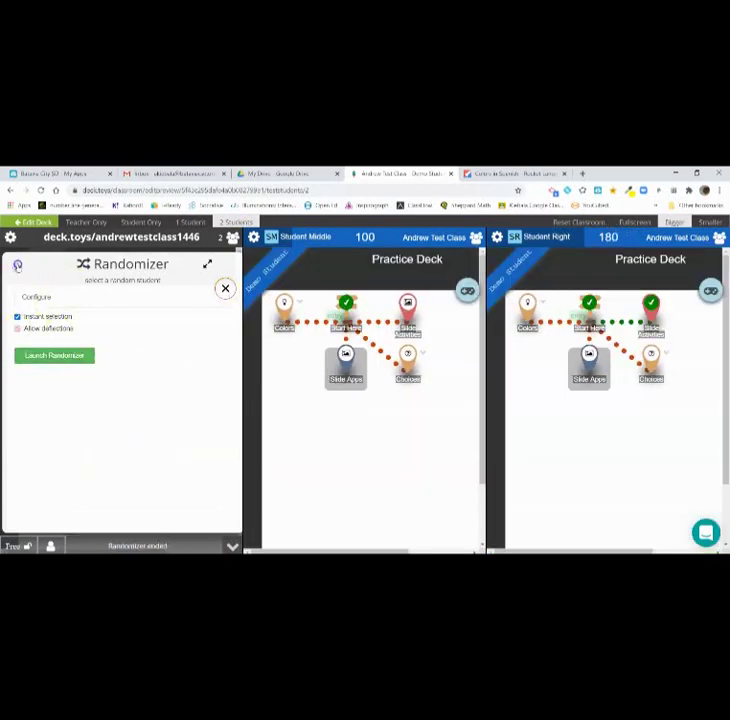
- Reopen the Randomizer and launch it with Instant selection off and Allow deflections on
click(17, 266)
click(24, 417)
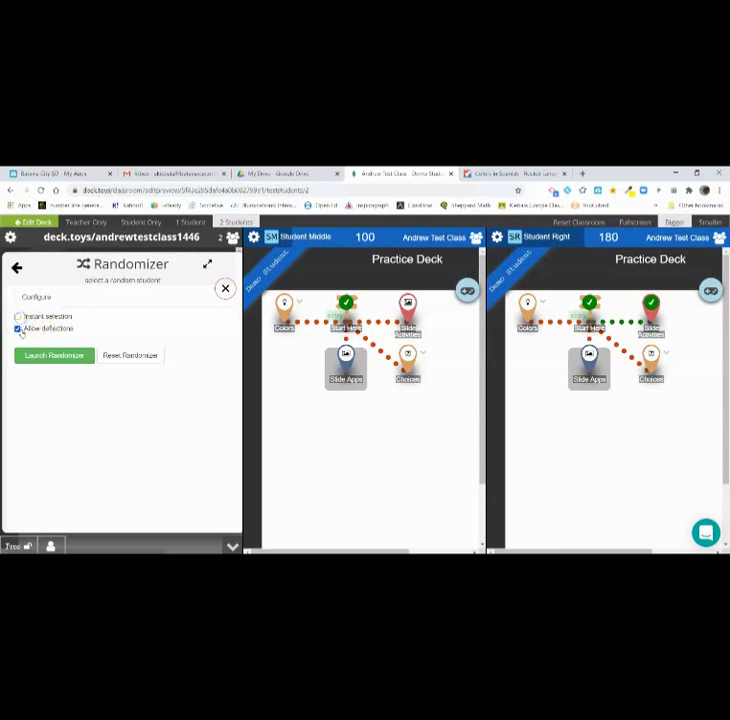
click(36, 356)
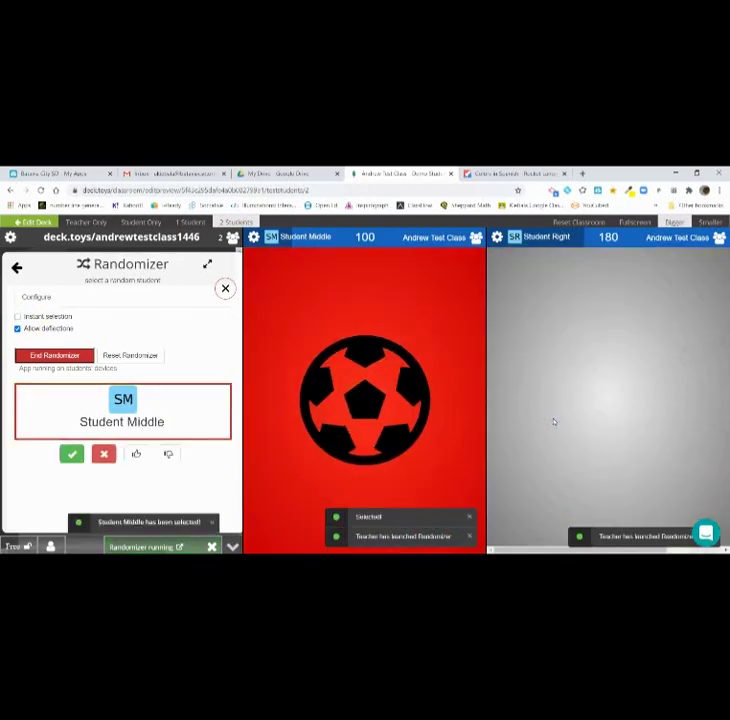
- Mark Student Middle correct, incorrect and correct again, and end the running Randomizer
click(71, 455)
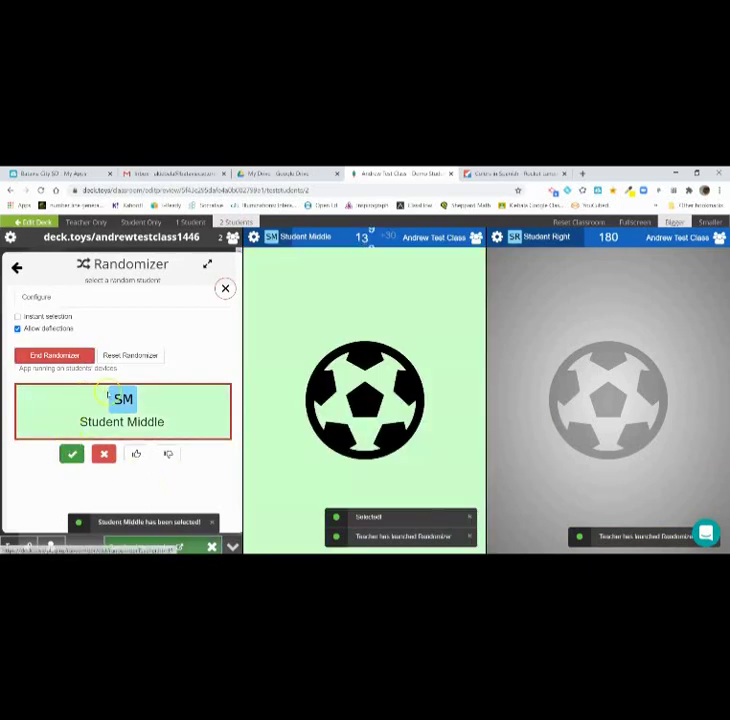
click(104, 454)
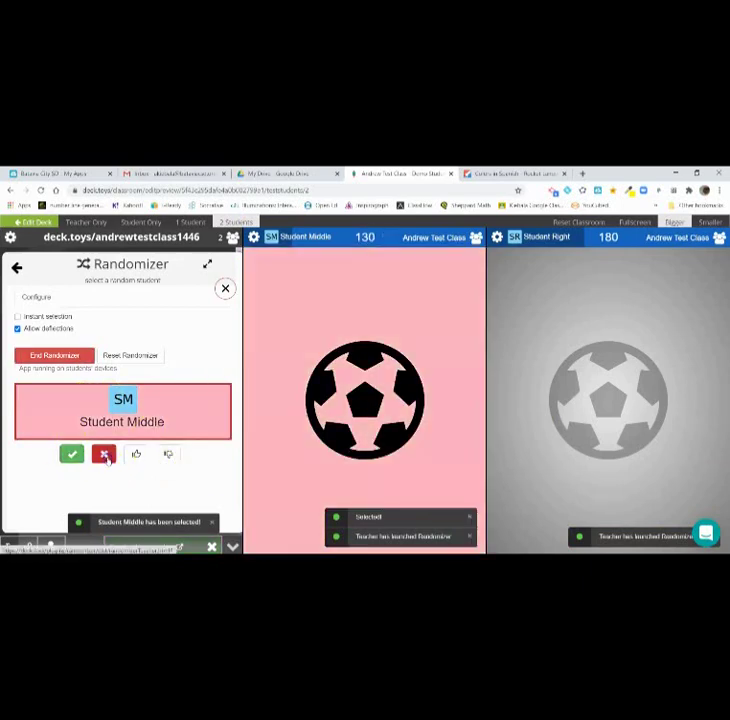
click(71, 454)
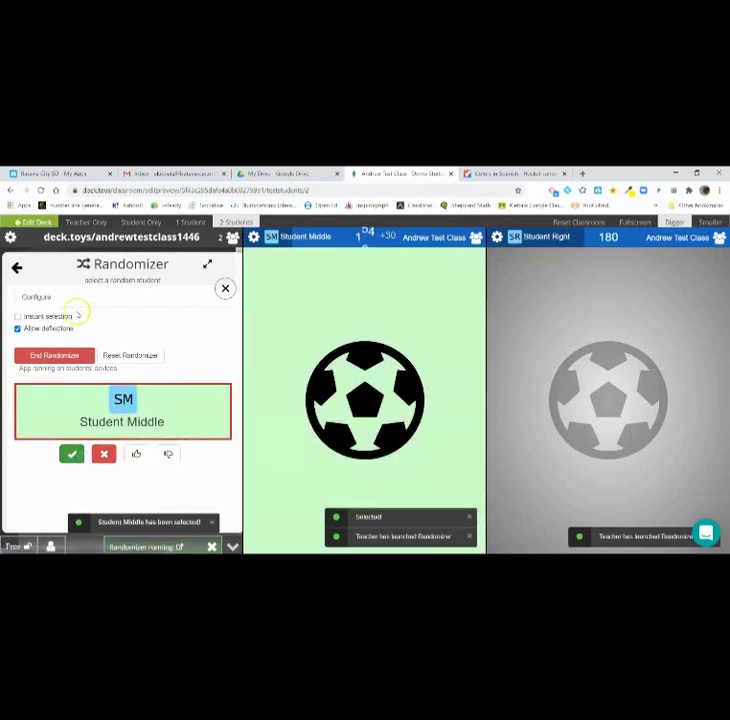
click(17, 268)
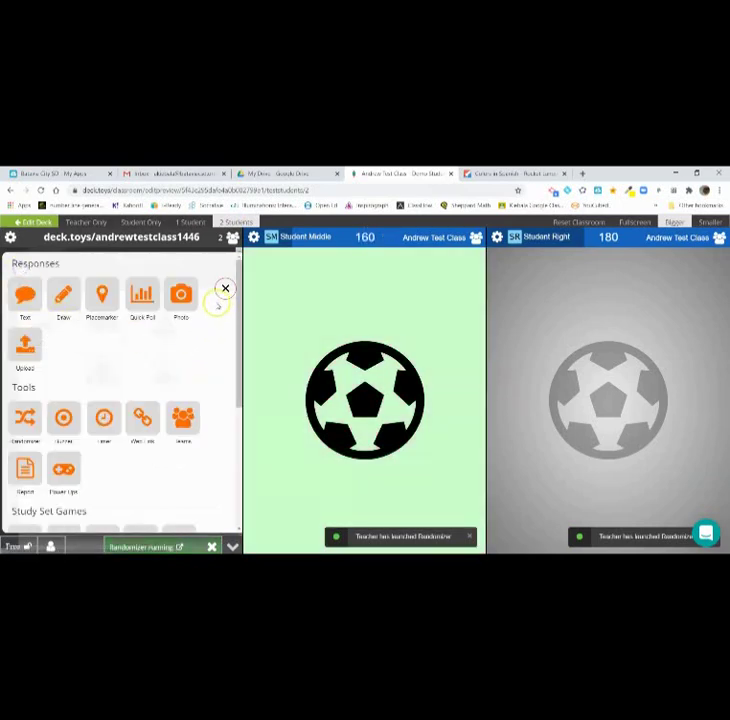
click(212, 546)
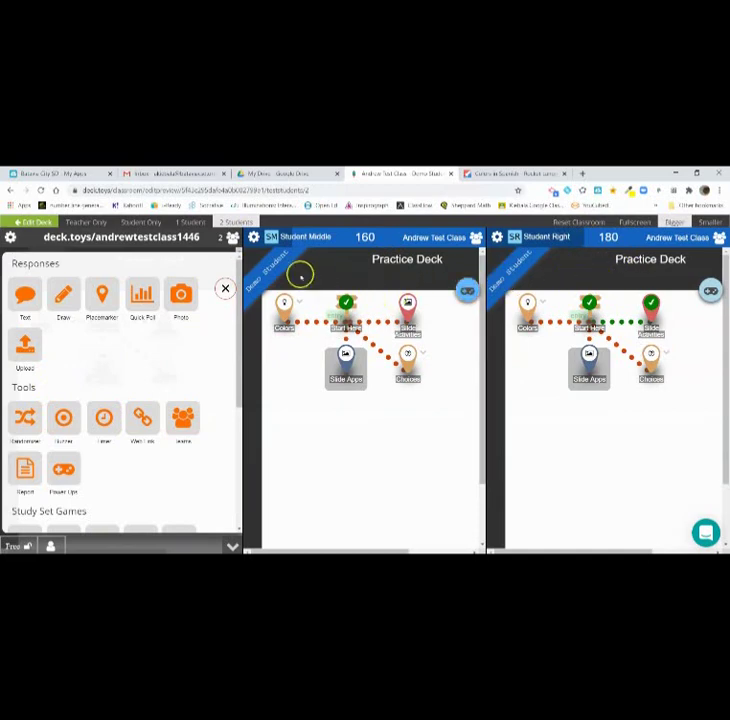
- Group the demo students into 2 teams with Random selection in Manage Teams, apply the grouping and close the dialog
click(229, 240)
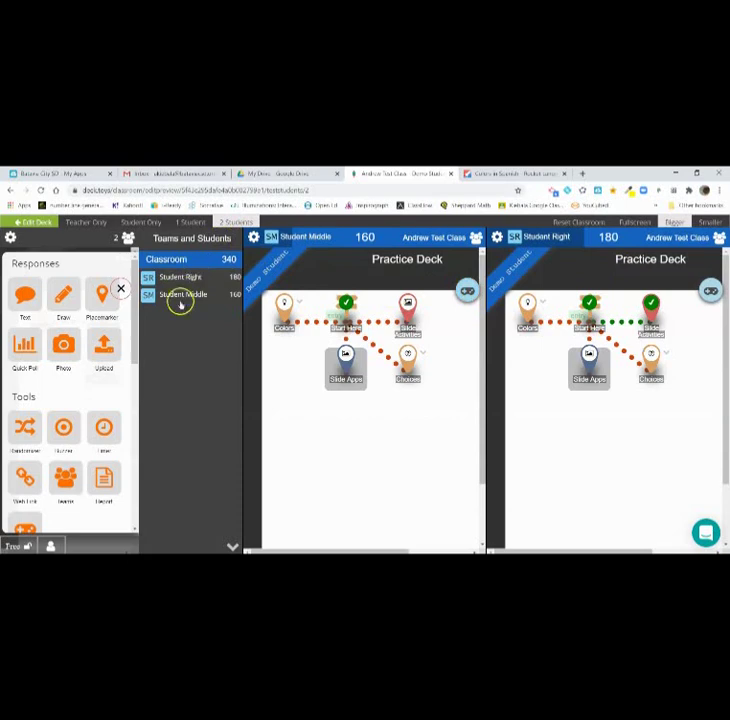
click(173, 238)
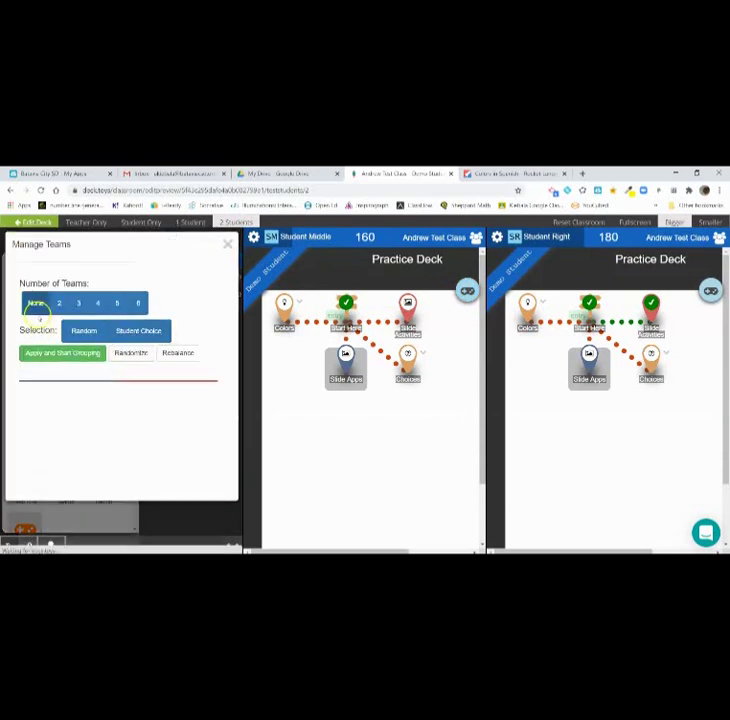
click(68, 306)
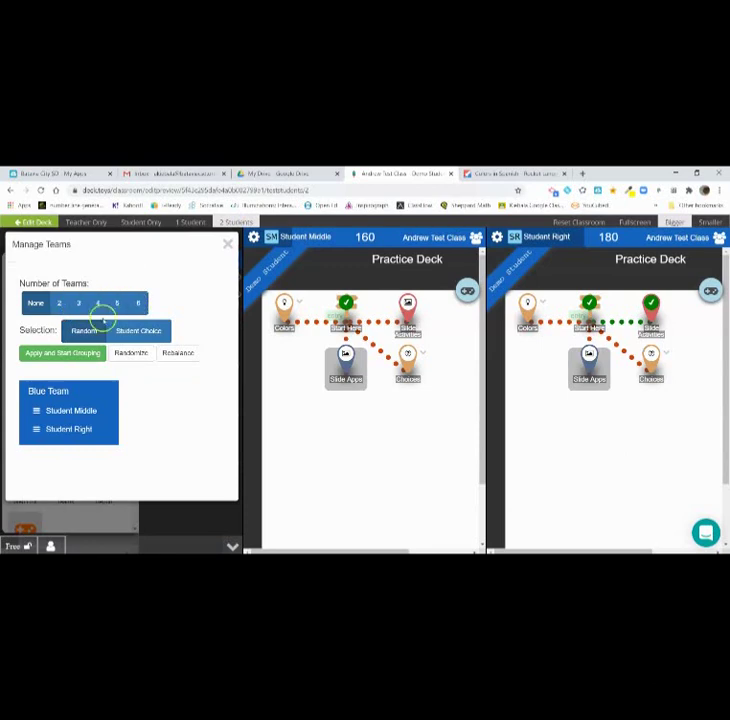
click(84, 331)
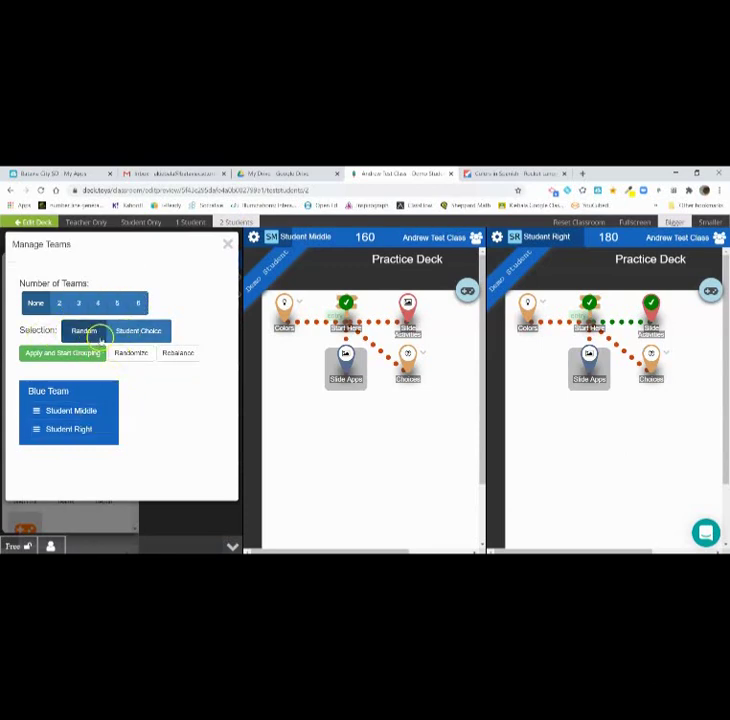
click(59, 302)
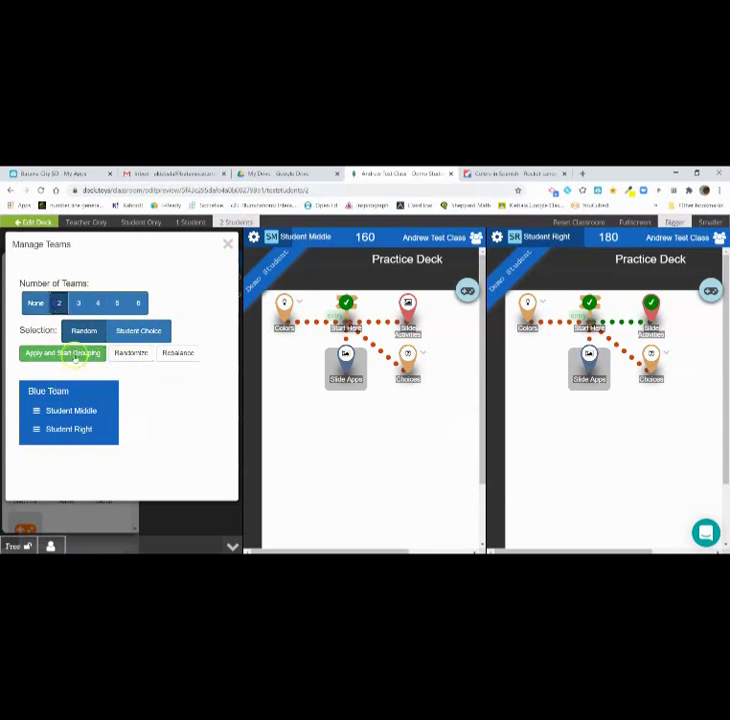
click(71, 357)
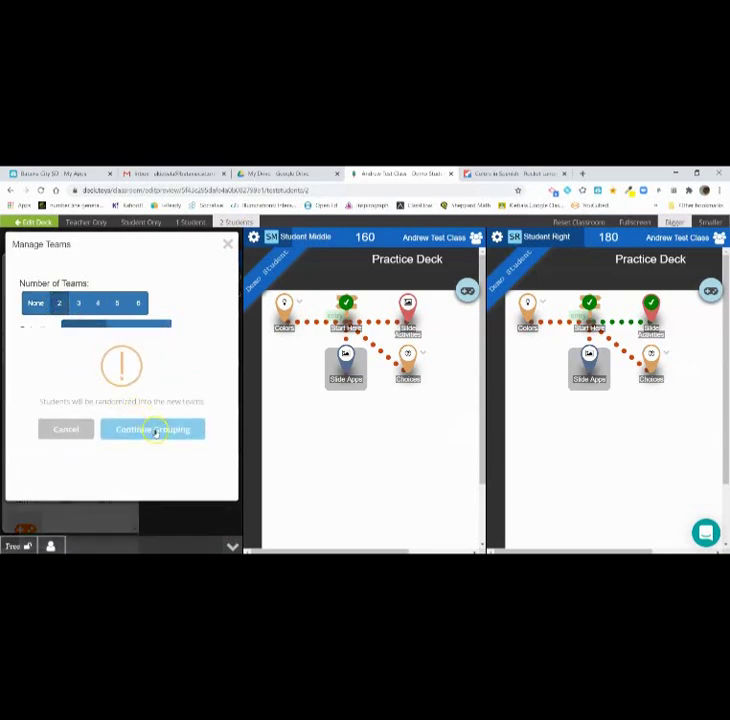
click(155, 430)
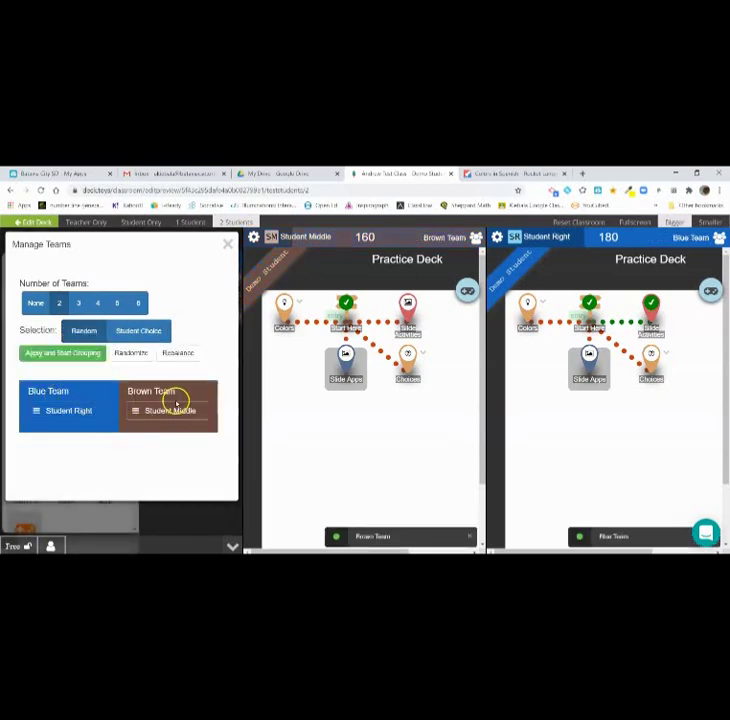
click(228, 244)
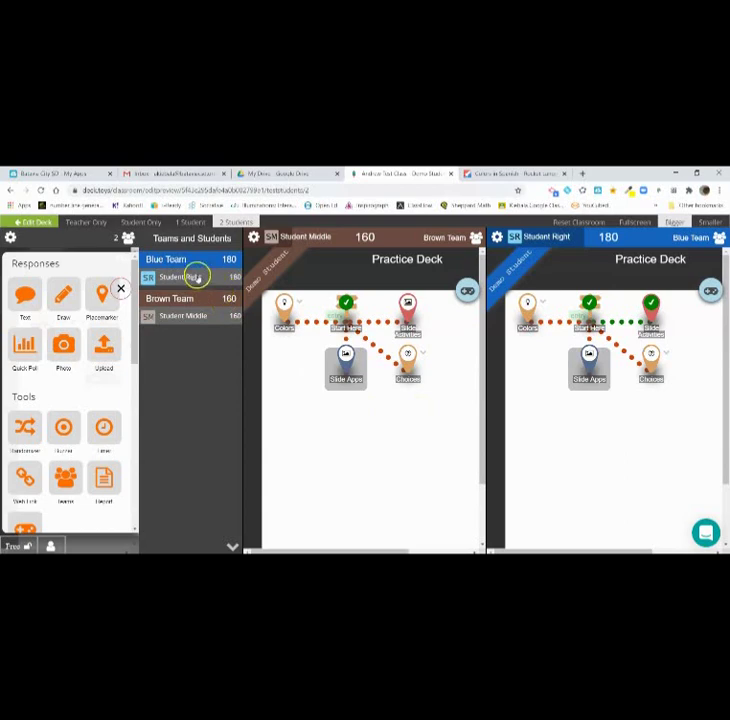
- Reopen Manage Teams to look at the Student Choice selection option and close the dialog without applying it
click(194, 241)
click(142, 330)
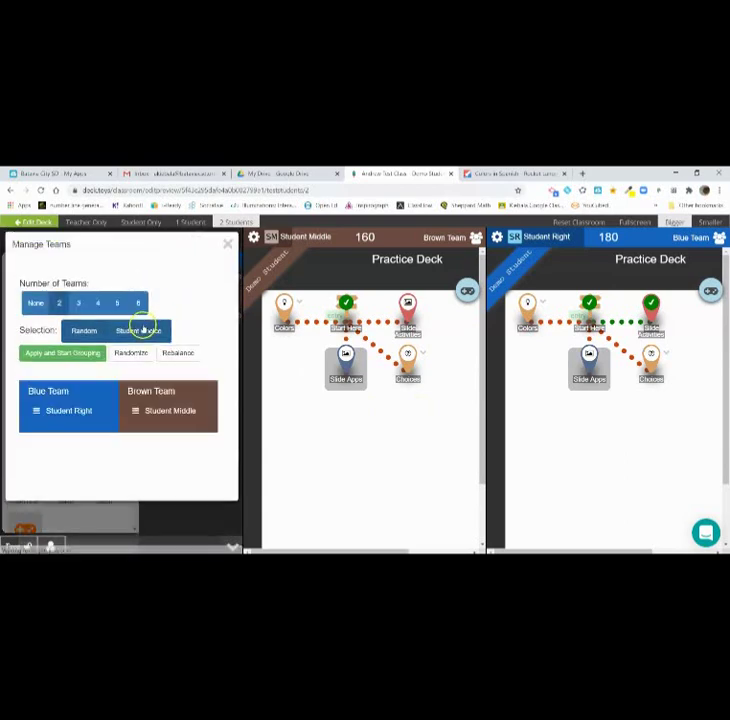
click(227, 244)
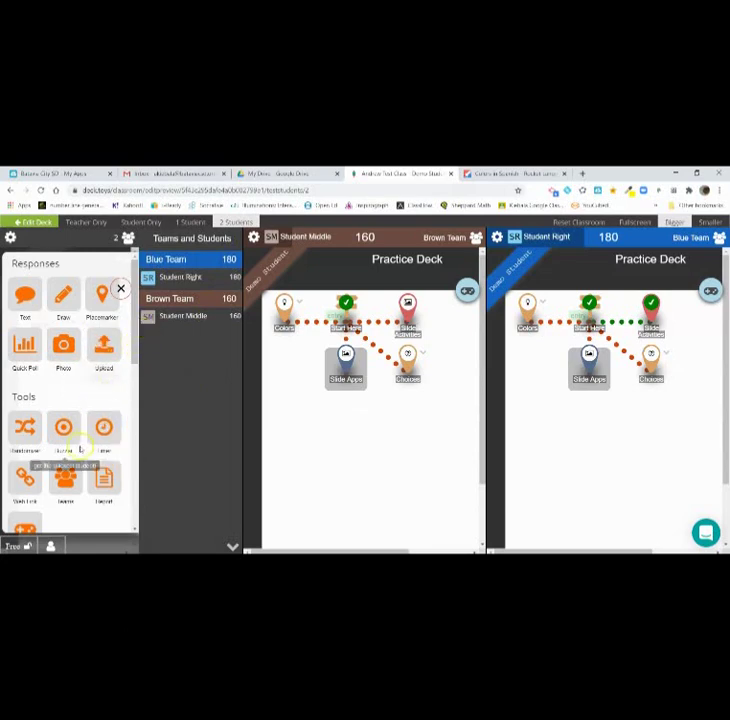
- Close the teacher apps list, briefly recheck Manage Teams and hide the Teams and Students list
scroll(40, 485, down, 1)
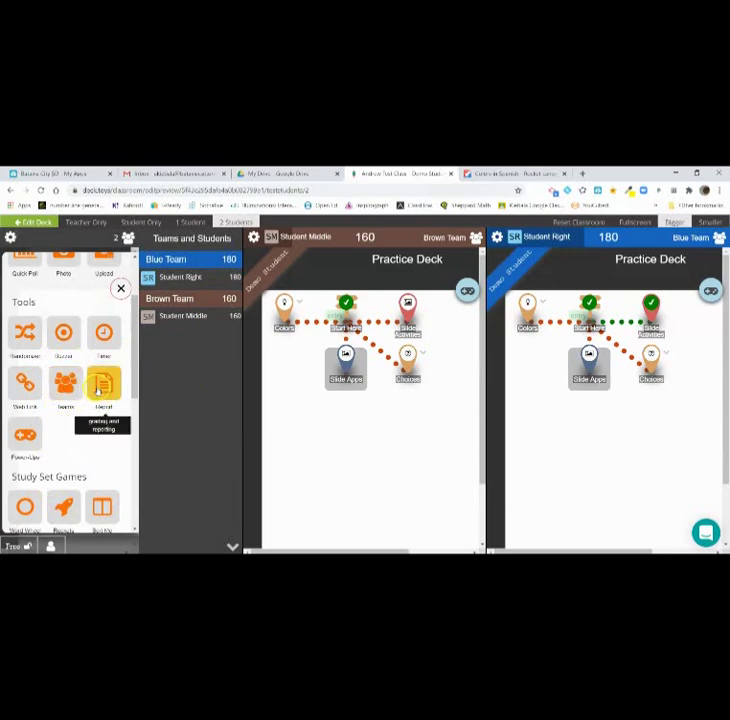
click(120, 288)
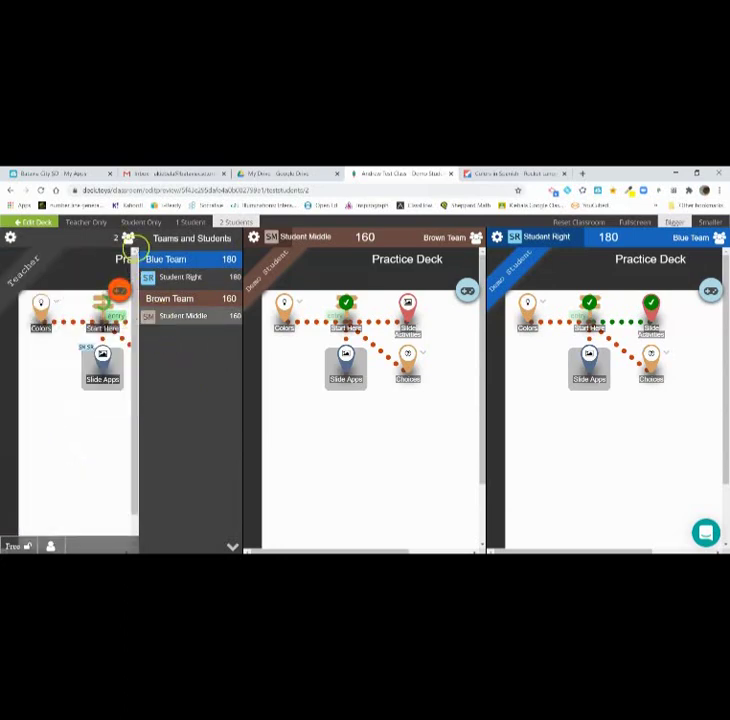
click(192, 238)
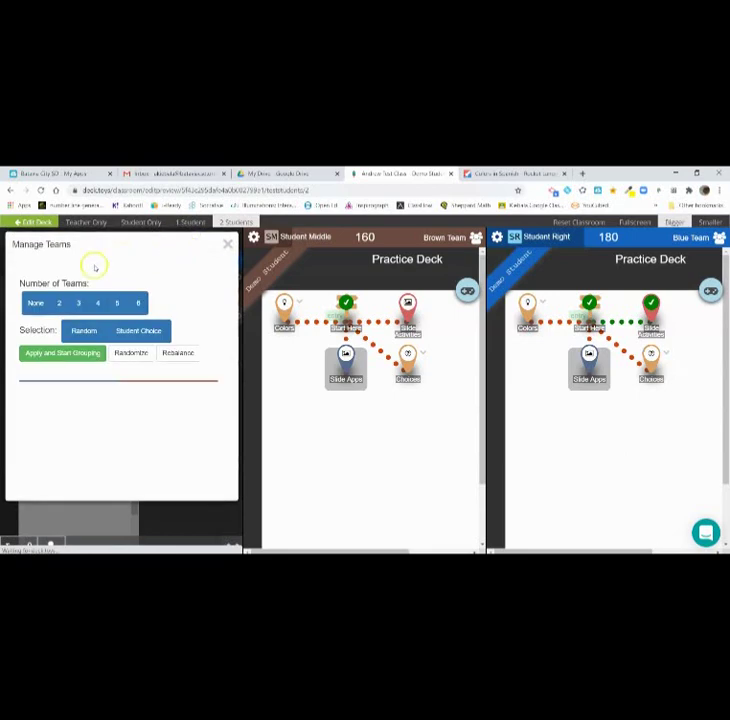
click(227, 243)
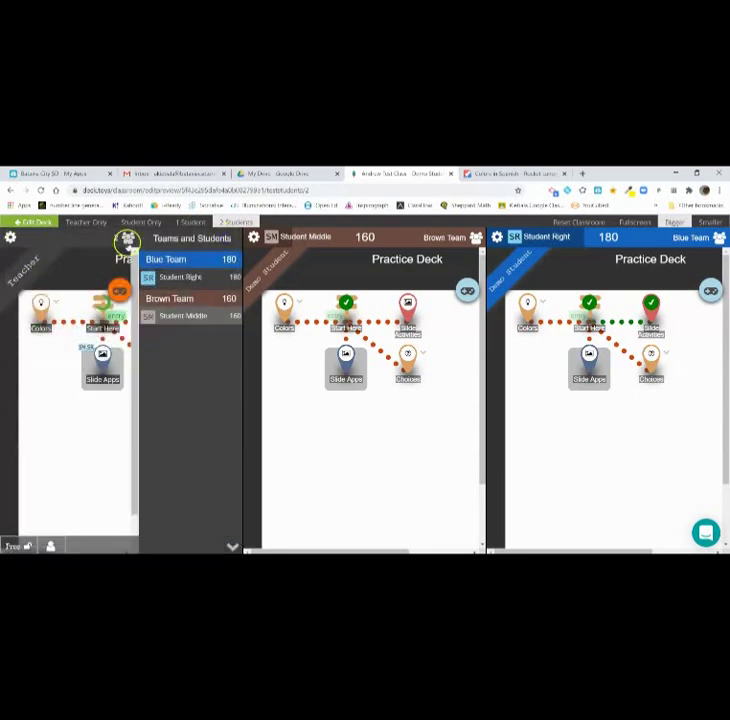
click(127, 240)
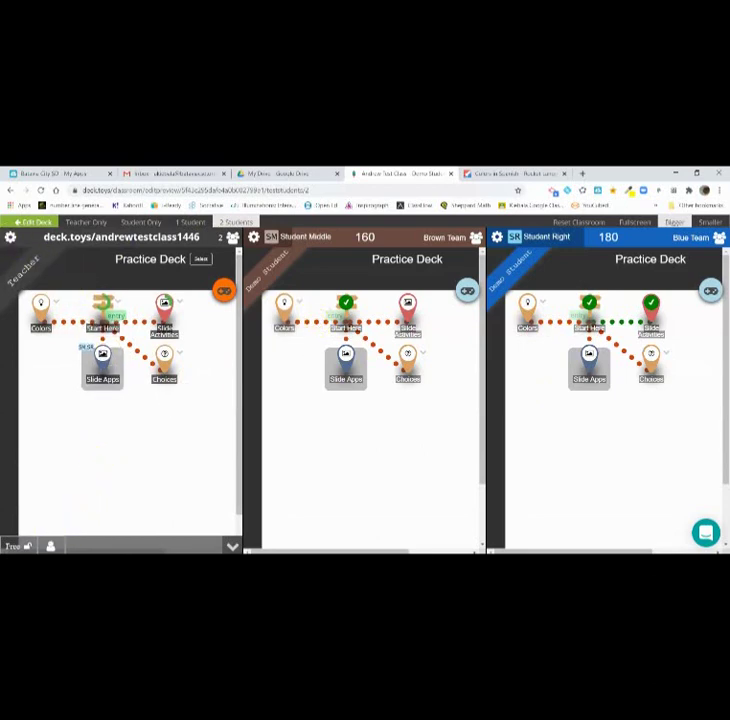
- Open the Slide Apps activity in the teacher view and launch the Report tool from the apps list
click(174, 354)
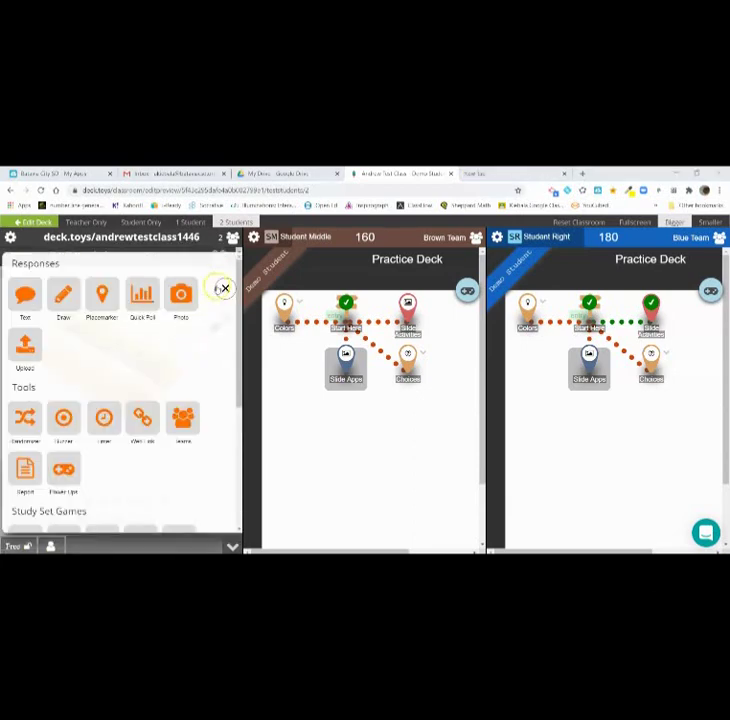
click(225, 289)
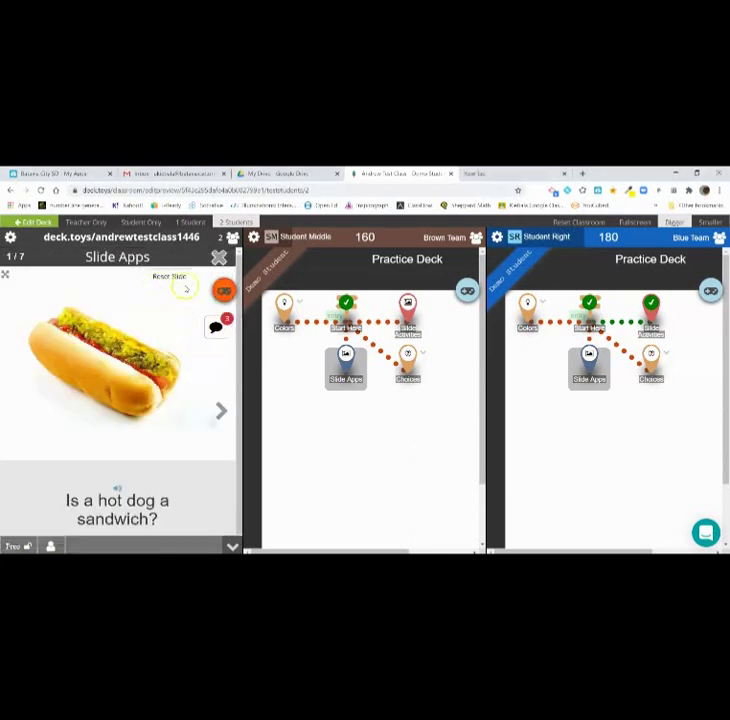
click(223, 291)
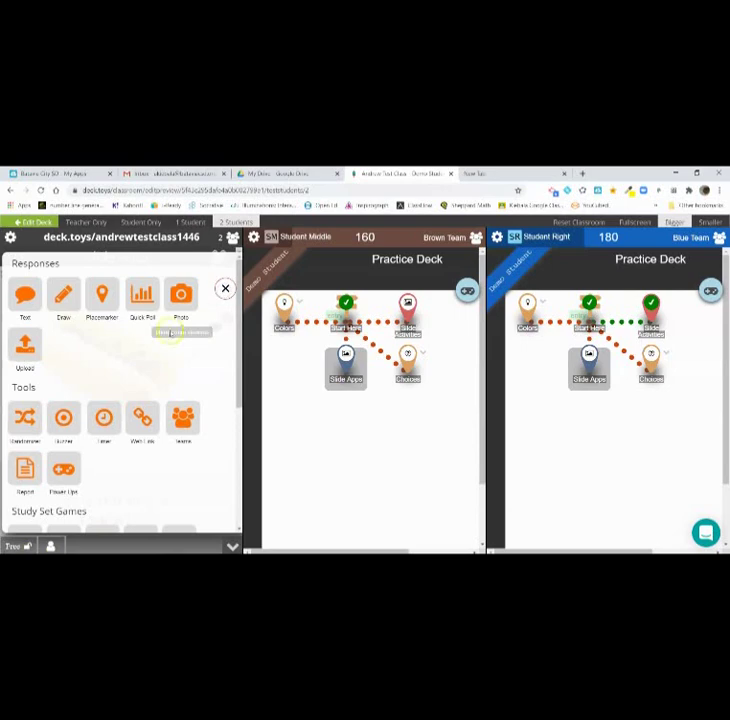
click(22, 472)
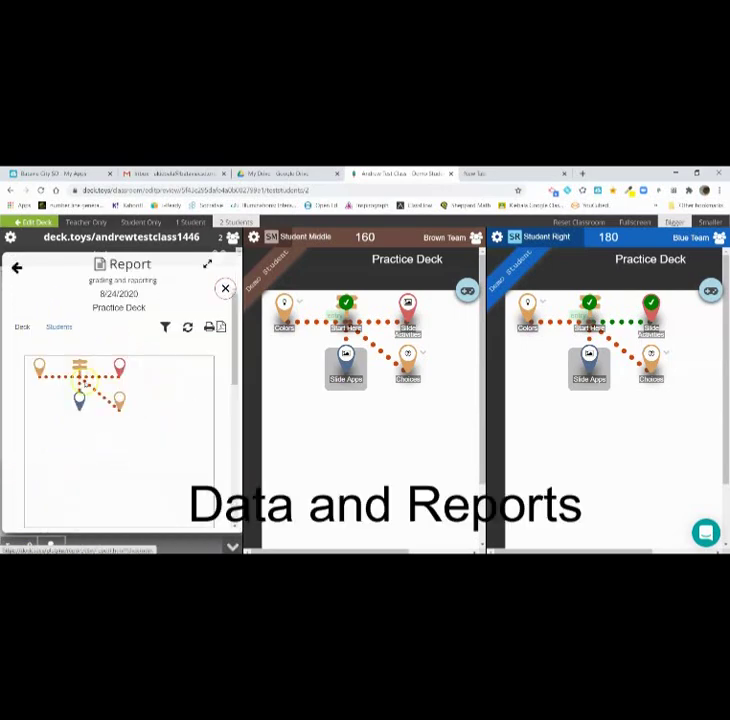
- Look through the deck report and expand the Start Here entry to examine which students completed it
scroll(60, 370, down, 3)
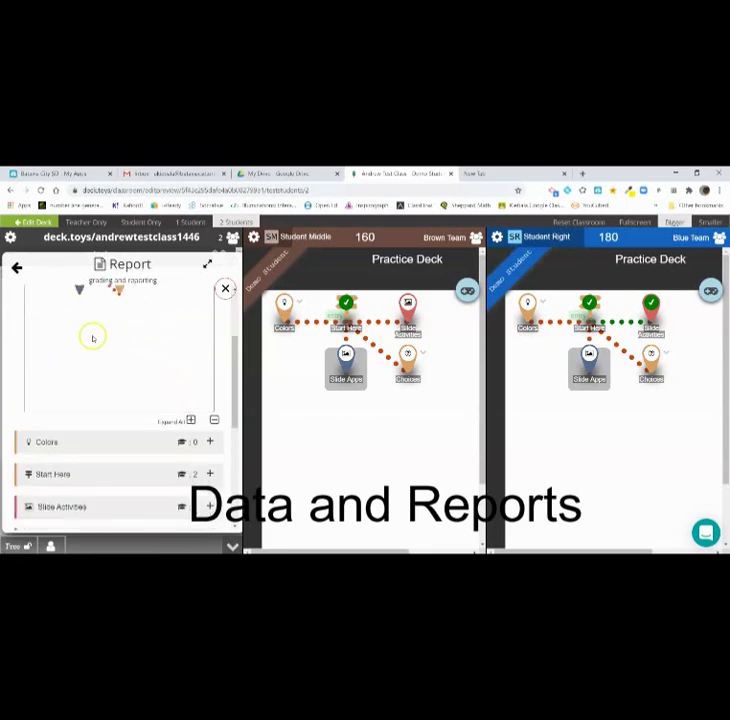
scroll(93, 337, up, 3)
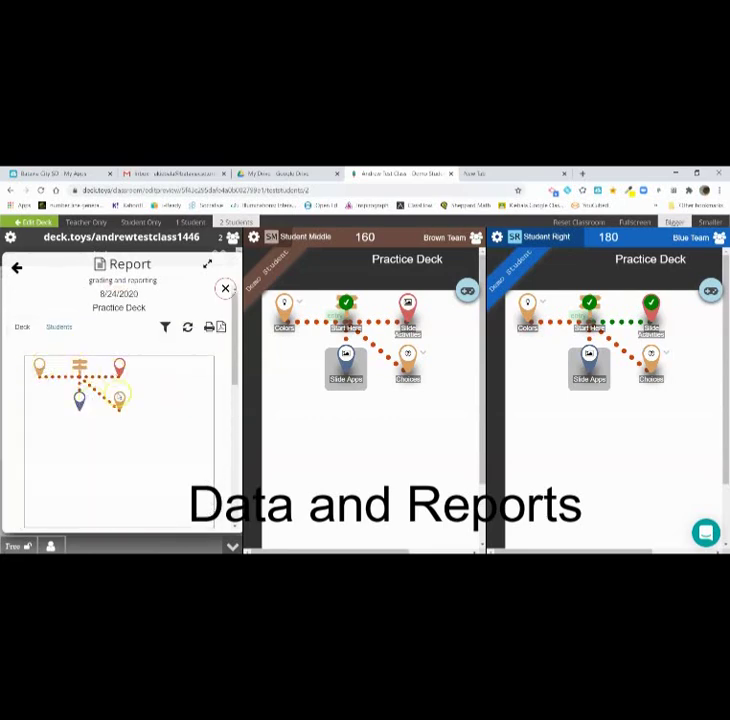
drag(231, 346, 222, 438)
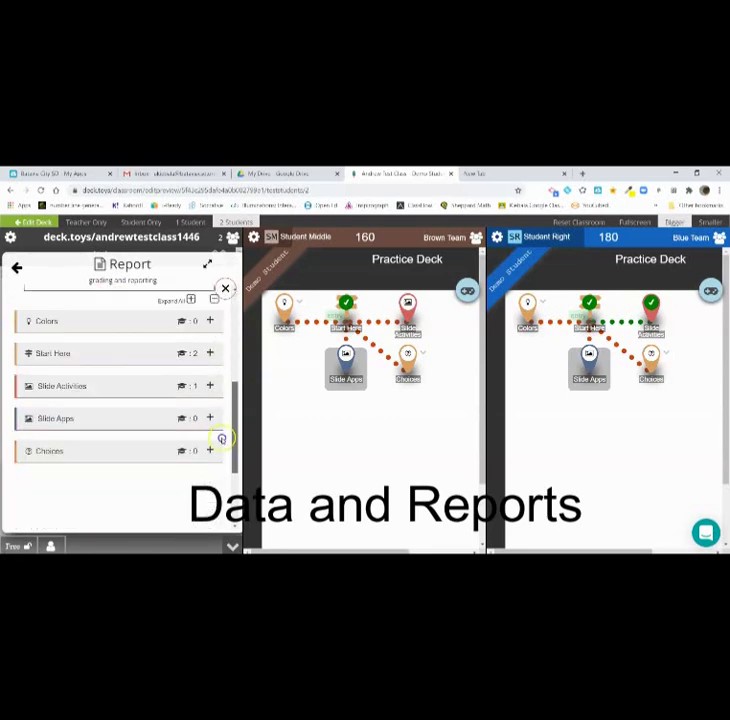
scroll(206, 390, down, 1)
click(117, 330)
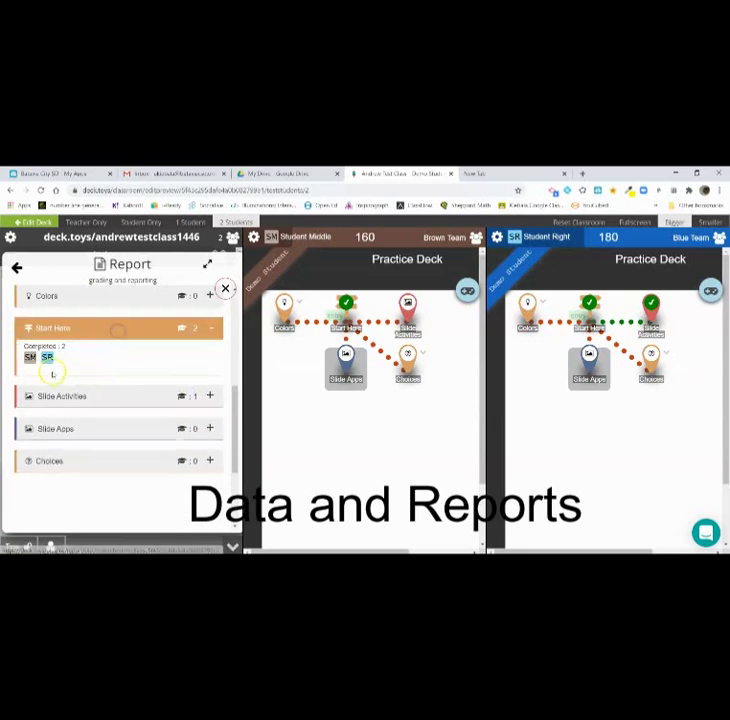
- Expand the Slide Activities and Colors entries in the deck report to examine student completion and answers
click(63, 397)
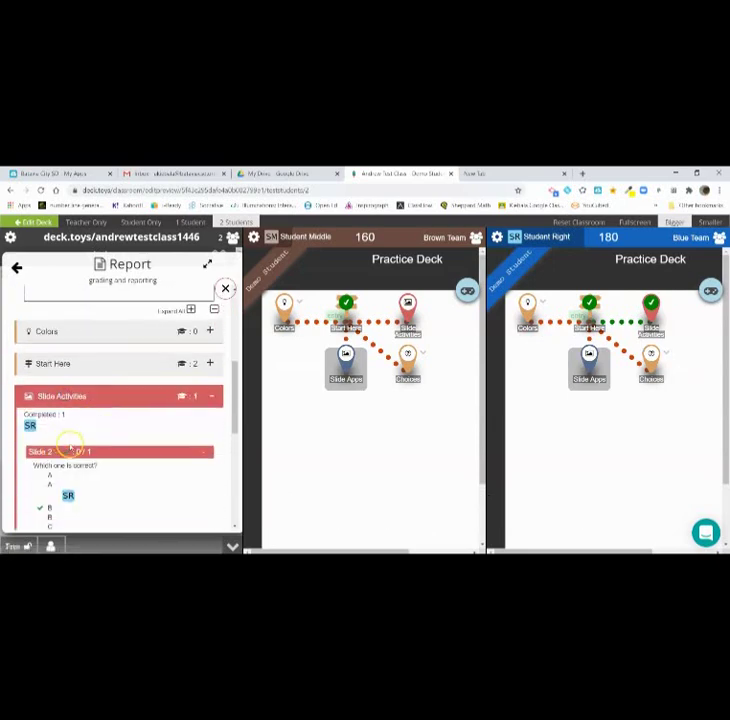
scroll(63, 430, down, 2)
scroll(108, 470, down, 3)
scroll(116, 442, up, 2)
scroll(118, 444, down, 1)
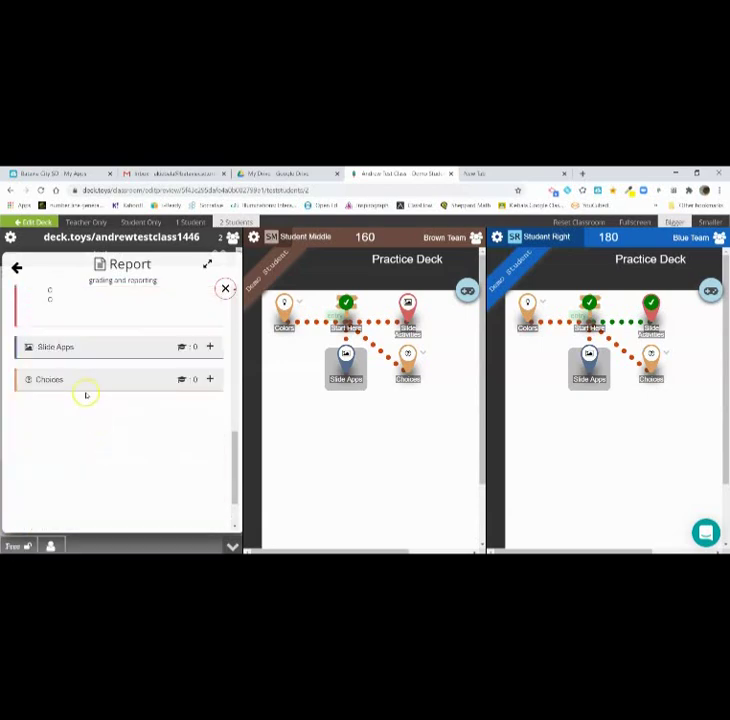
scroll(93, 407, up, 4)
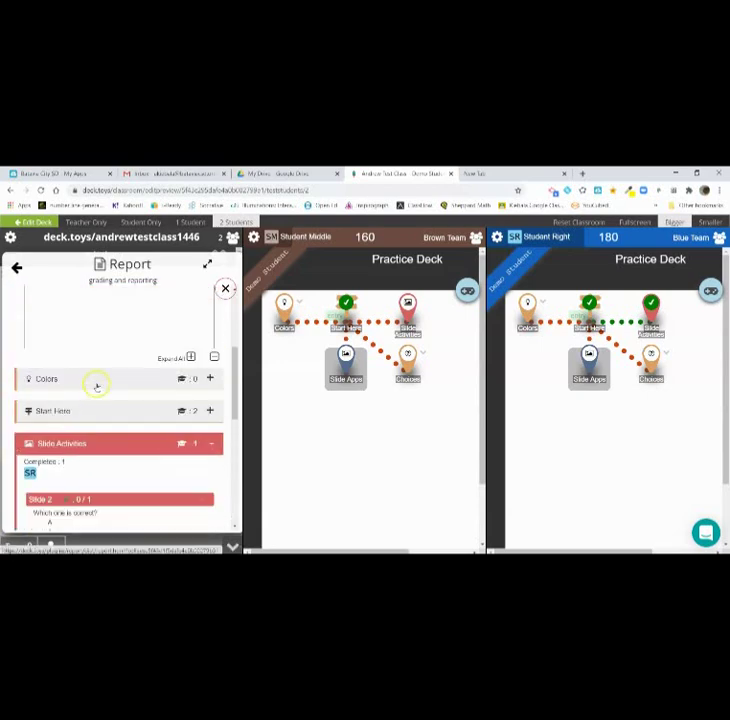
click(96, 384)
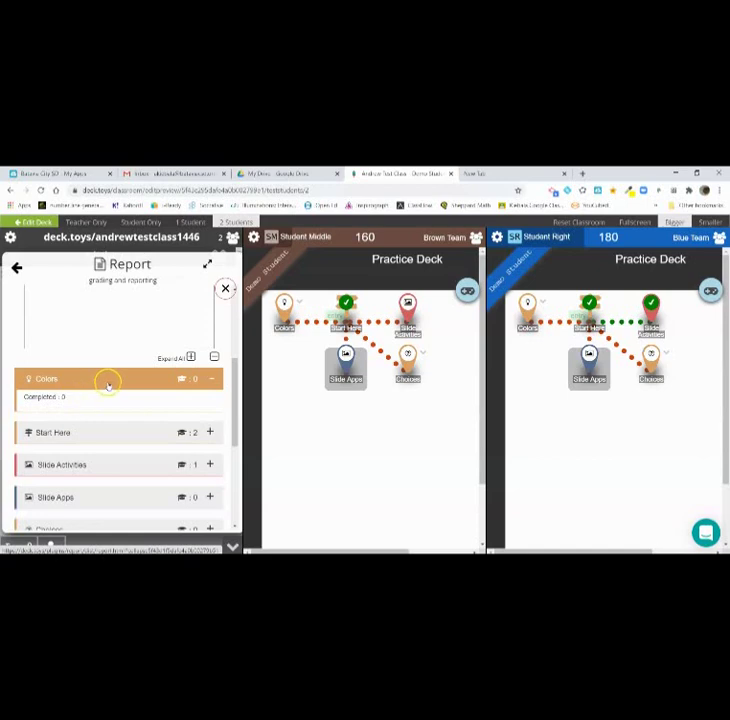
scroll(120, 377, up, 5)
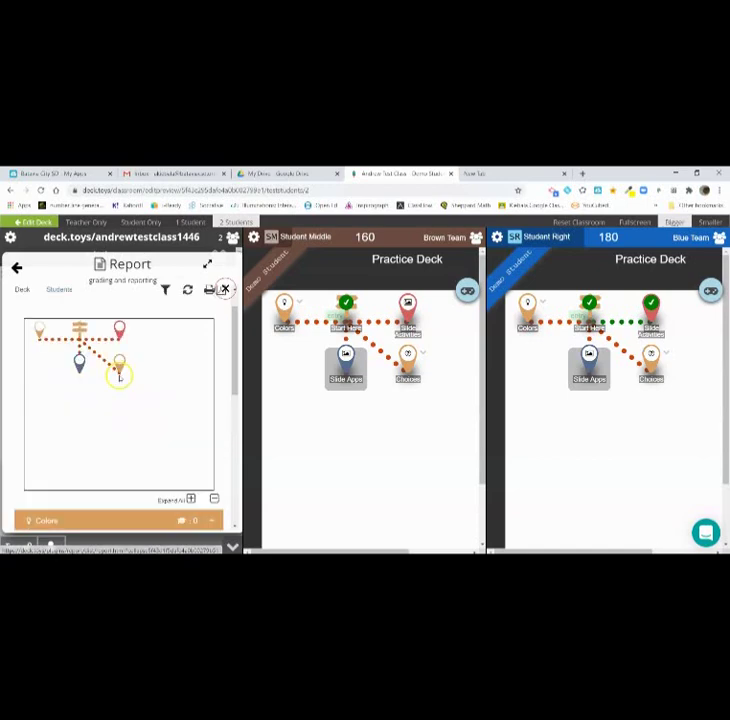
- View the report by students and highlight the note on data reset periods for the Free and Pro plans
click(59, 327)
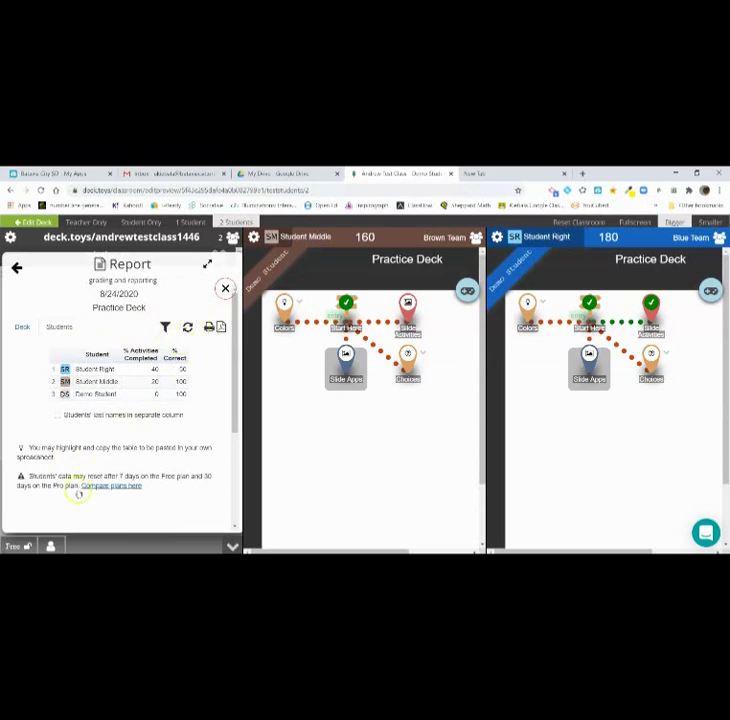
drag(24, 472, 167, 484)
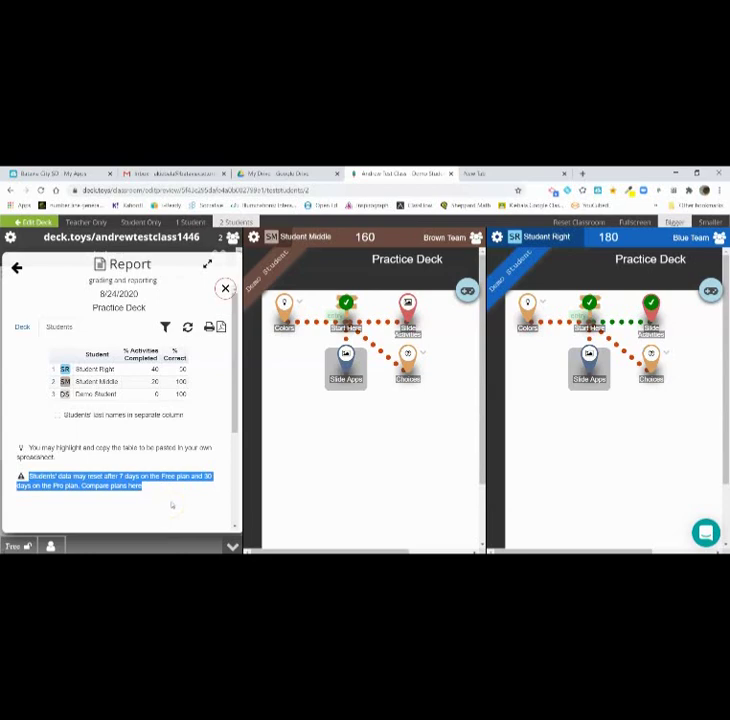
click(181, 470)
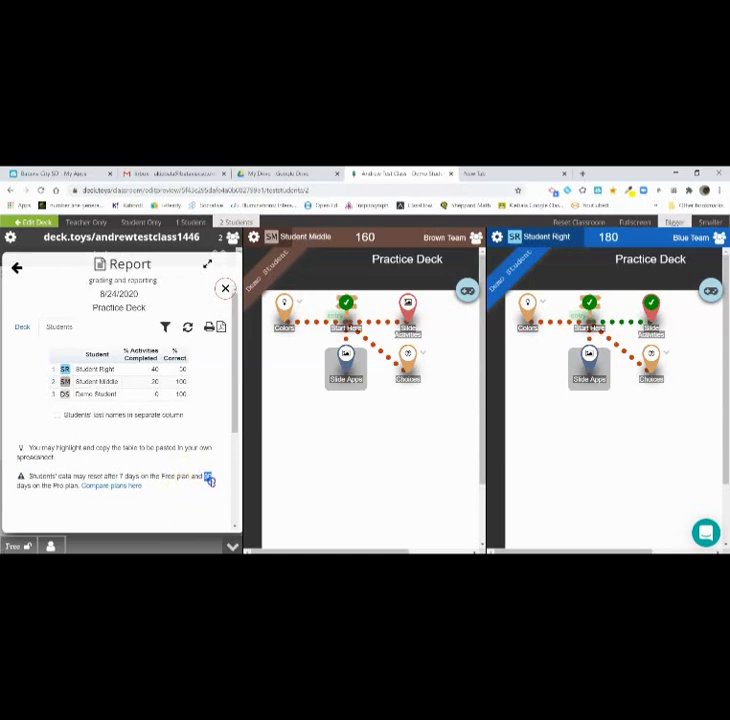
drag(209, 479, 189, 488)
drag(114, 494, 78, 488)
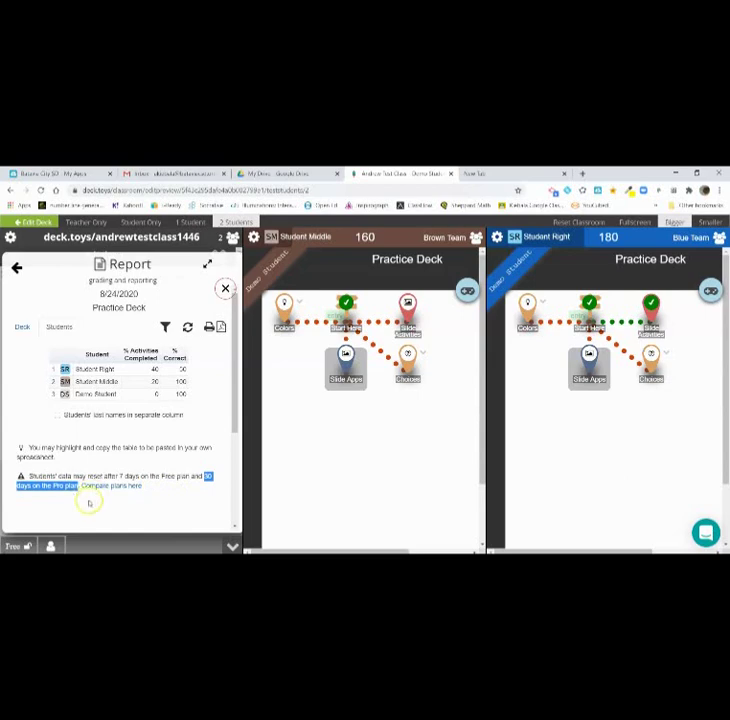
click(101, 451)
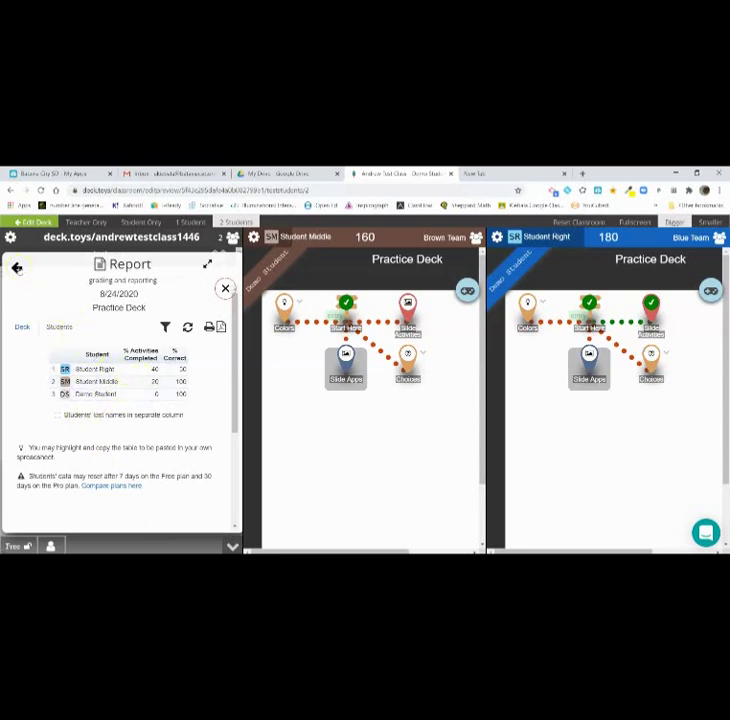
- Leave the Report and look through the Study Set Games in the apps list
click(18, 268)
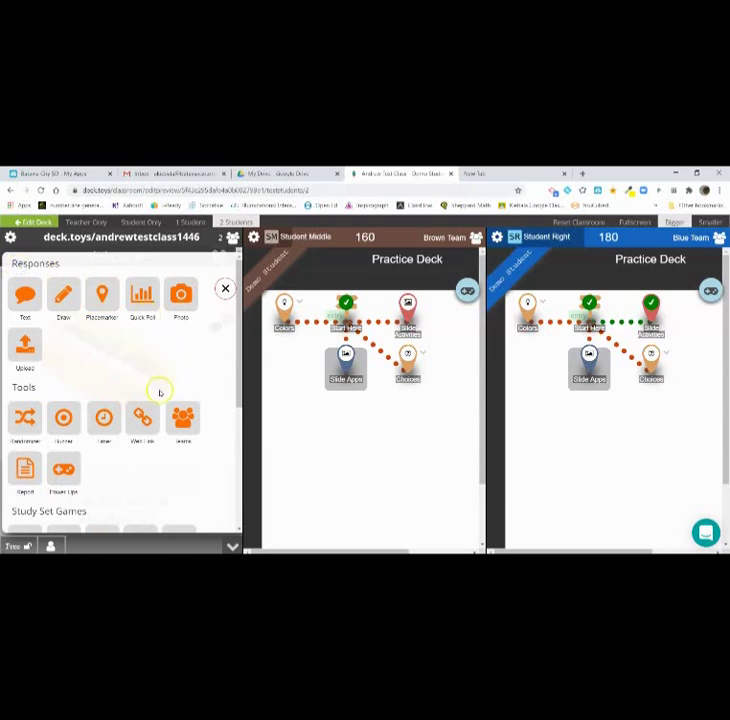
scroll(147, 395, down, 4)
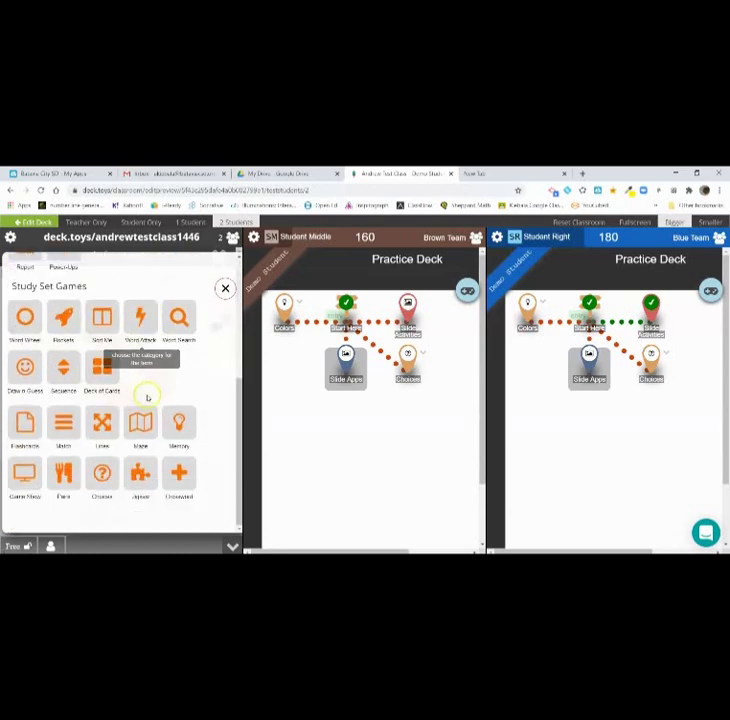
- Open the live text submissions for the hot dog slide, enlarge the Student Middle and Student Right answers, and close them
scroll(147, 397, up, 4)
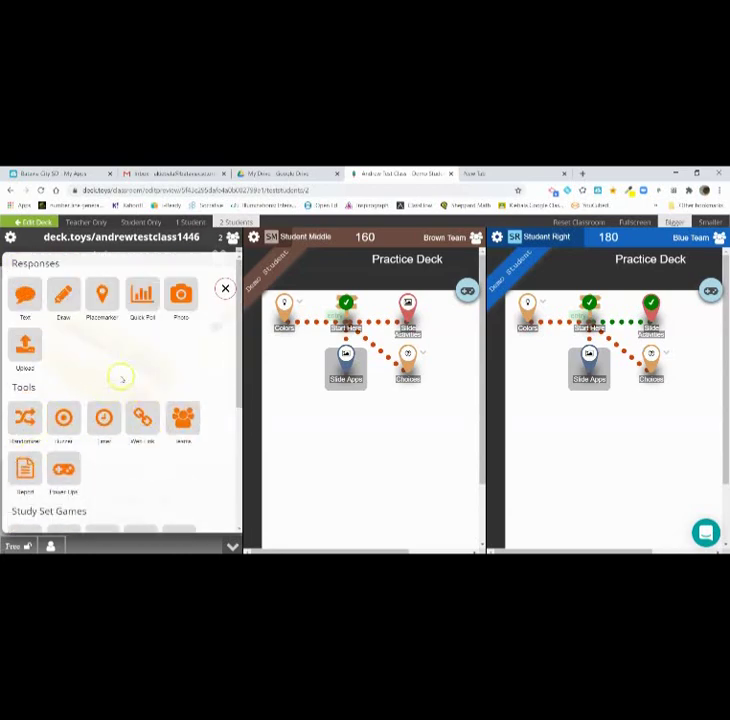
click(224, 287)
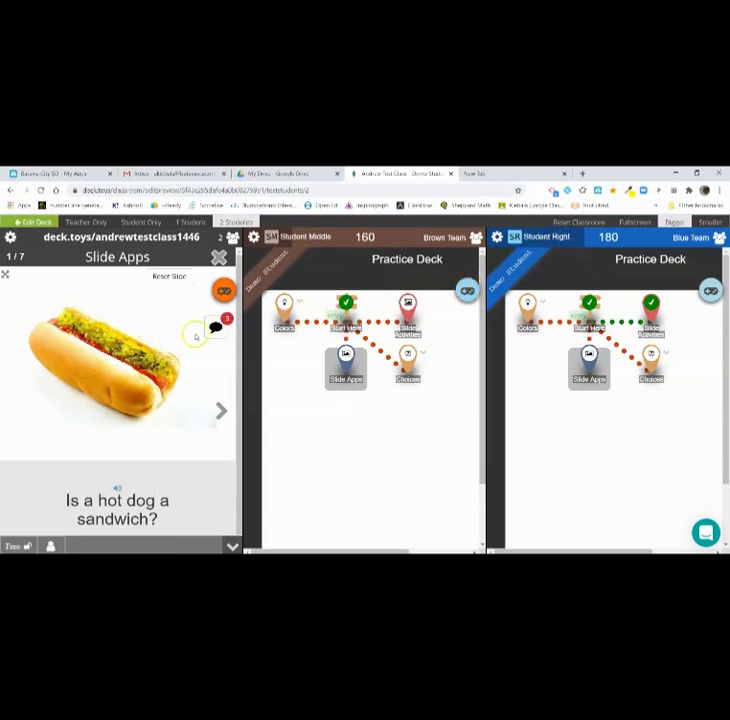
click(219, 323)
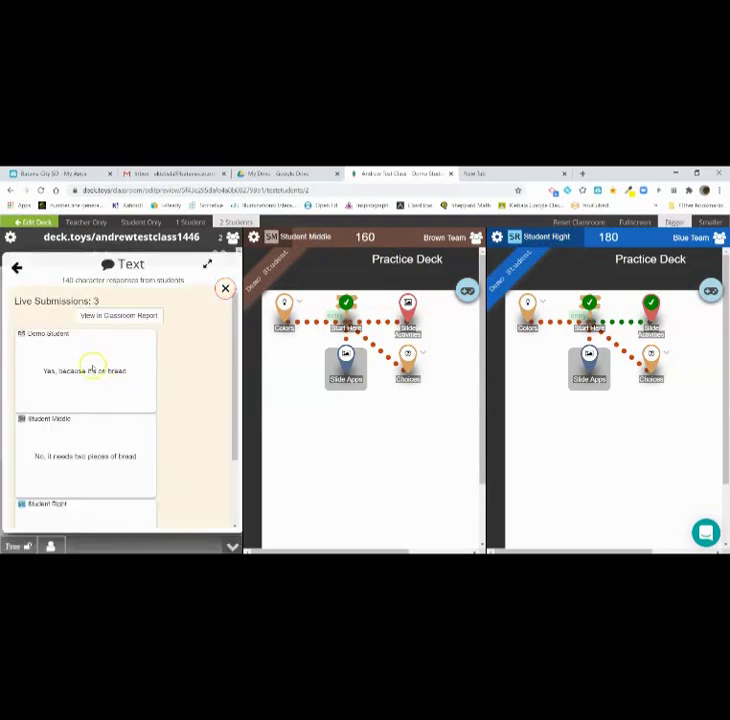
scroll(101, 389, down, 2)
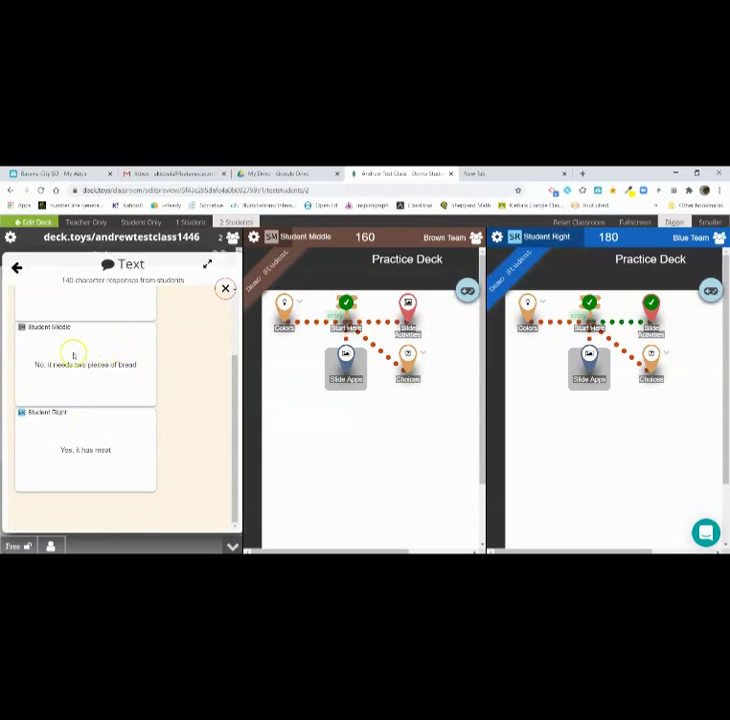
click(55, 329)
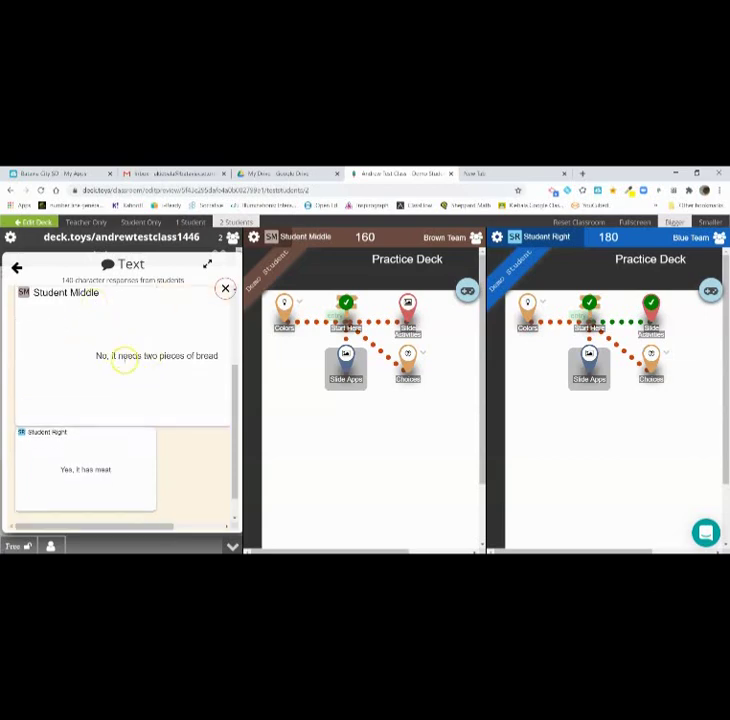
click(53, 432)
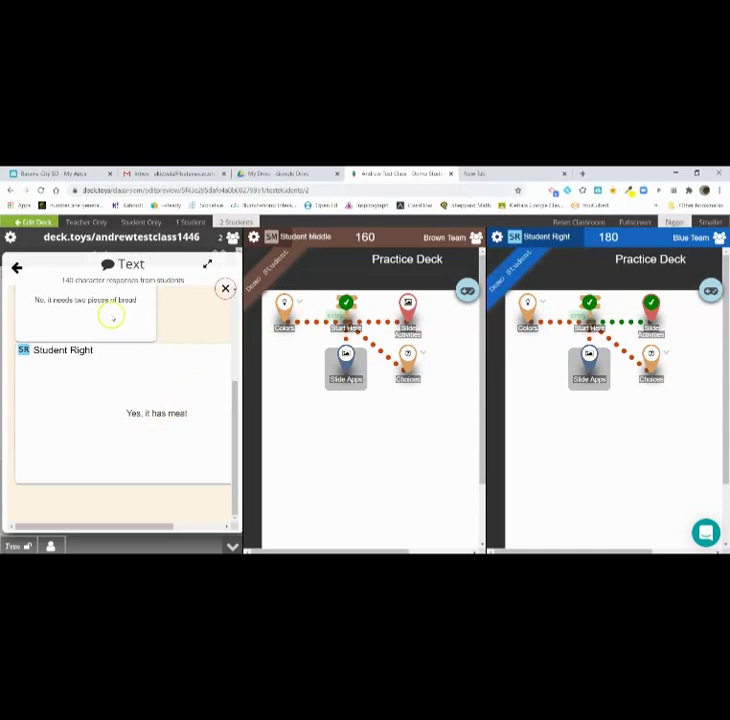
click(16, 268)
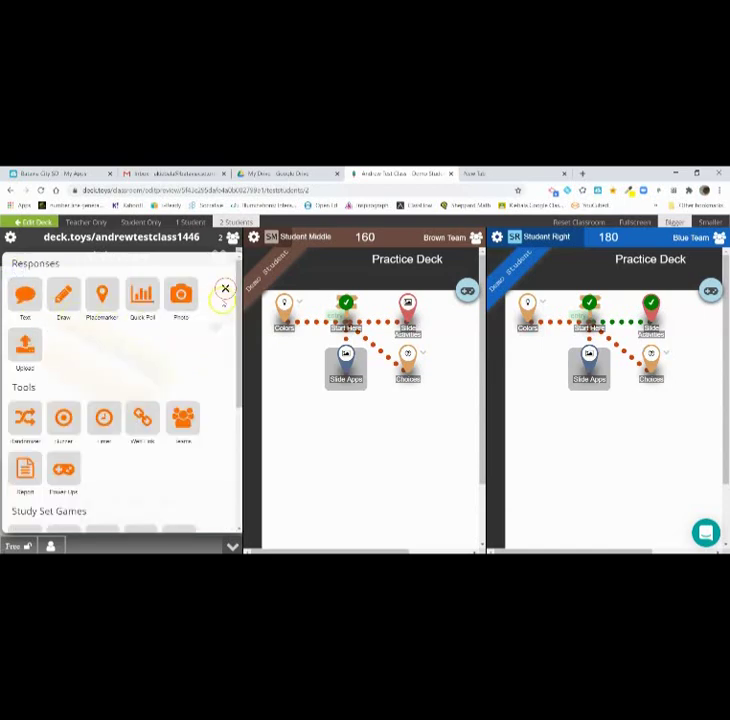
click(225, 289)
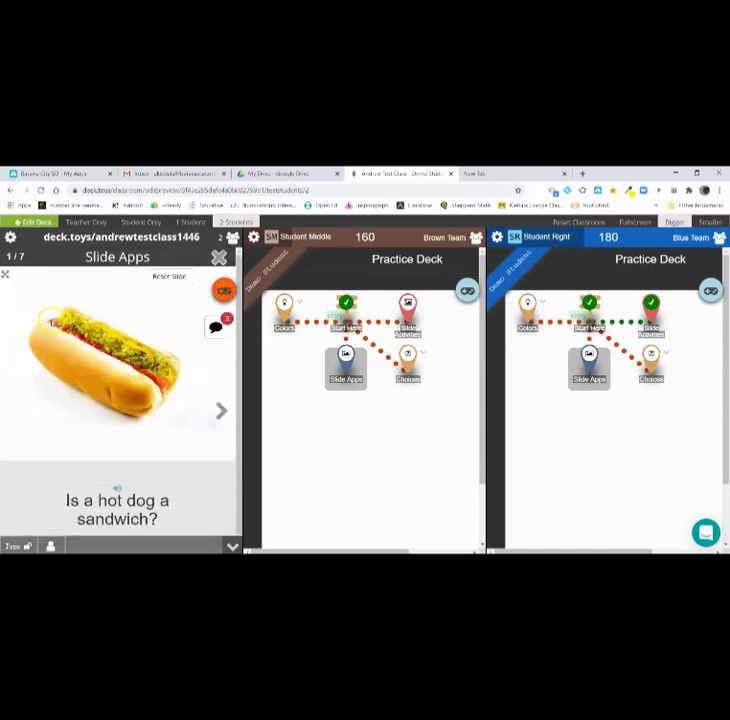
- Open the live drawing submissions for the map slide, enlarge Student Middle's drawing, and return to the slide
click(222, 410)
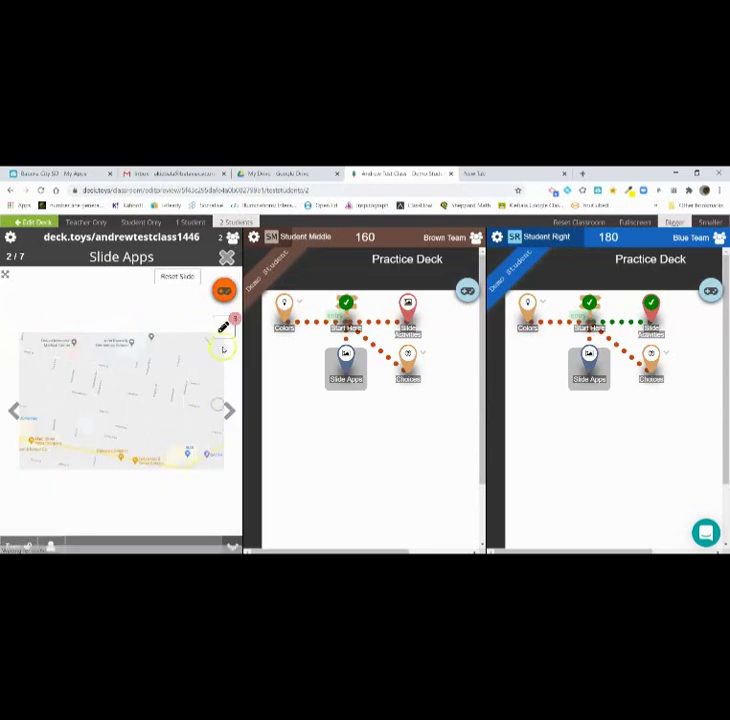
click(223, 327)
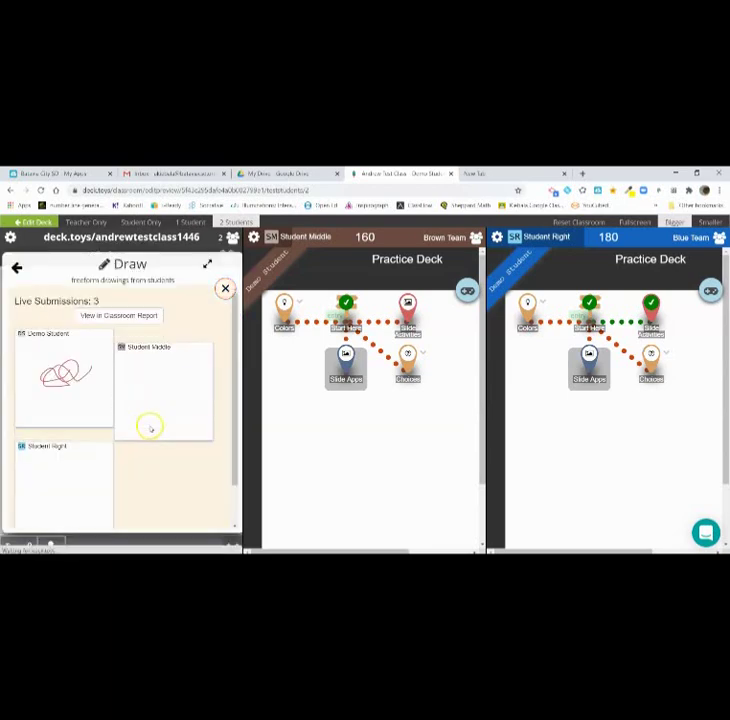
click(180, 380)
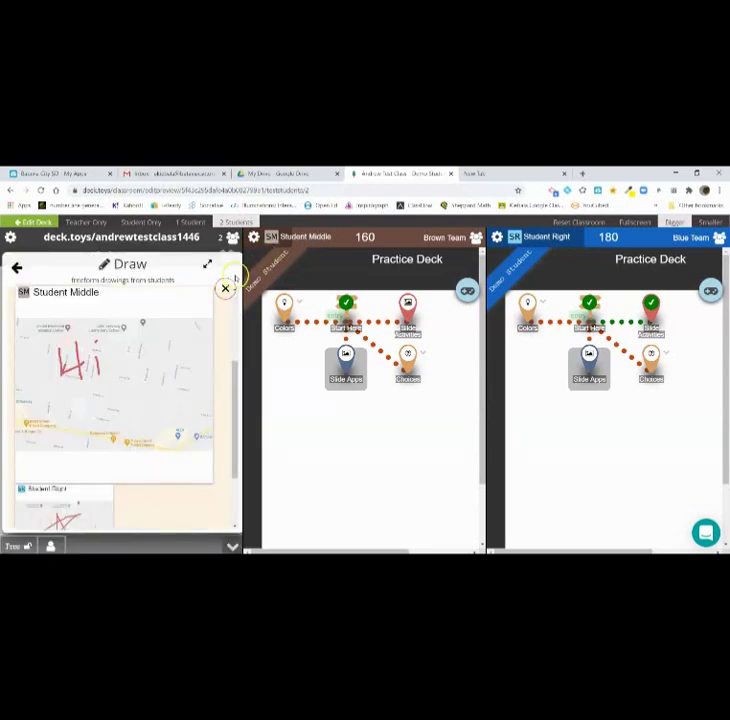
click(17, 269)
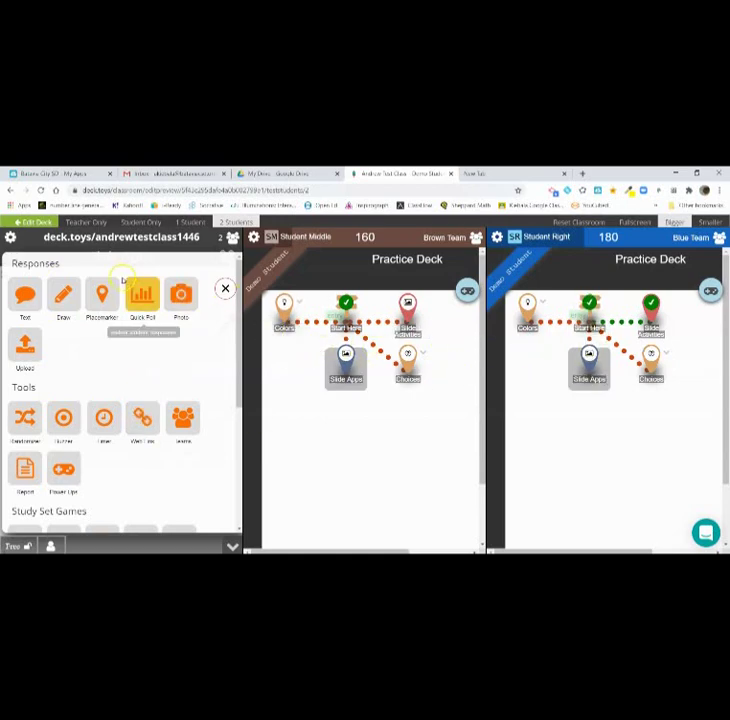
click(225, 289)
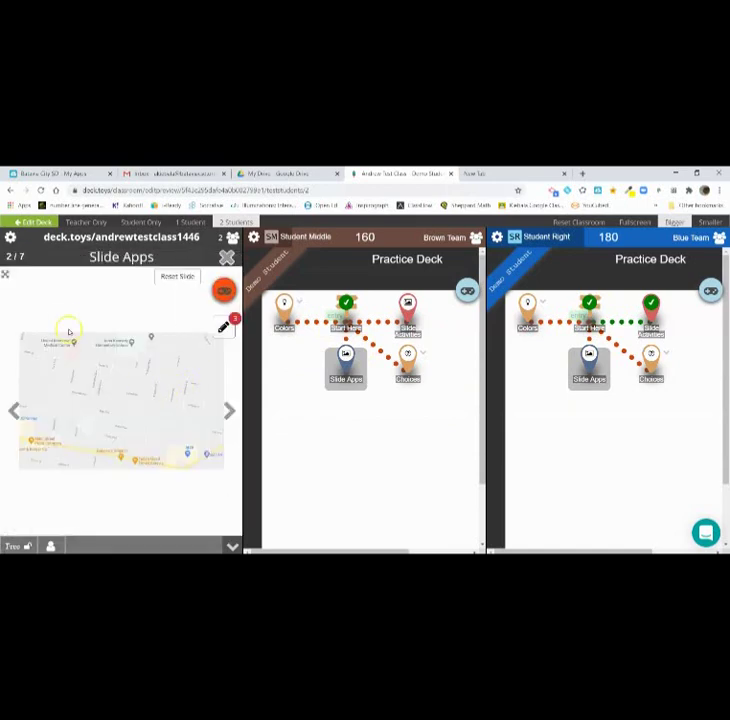
- Return to the Practice Deck map, reopen the Slide Apps activity, and advance past its hot dog slide
click(227, 256)
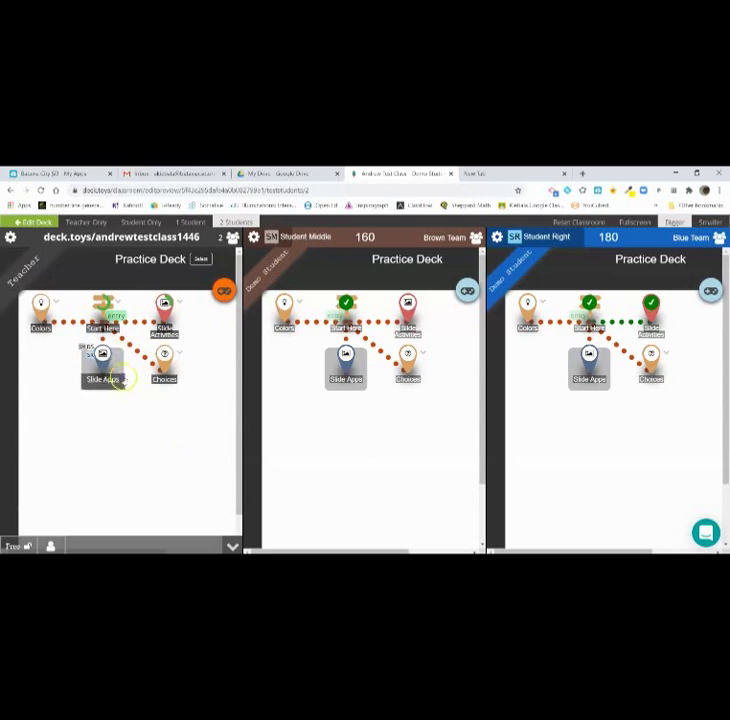
click(102, 353)
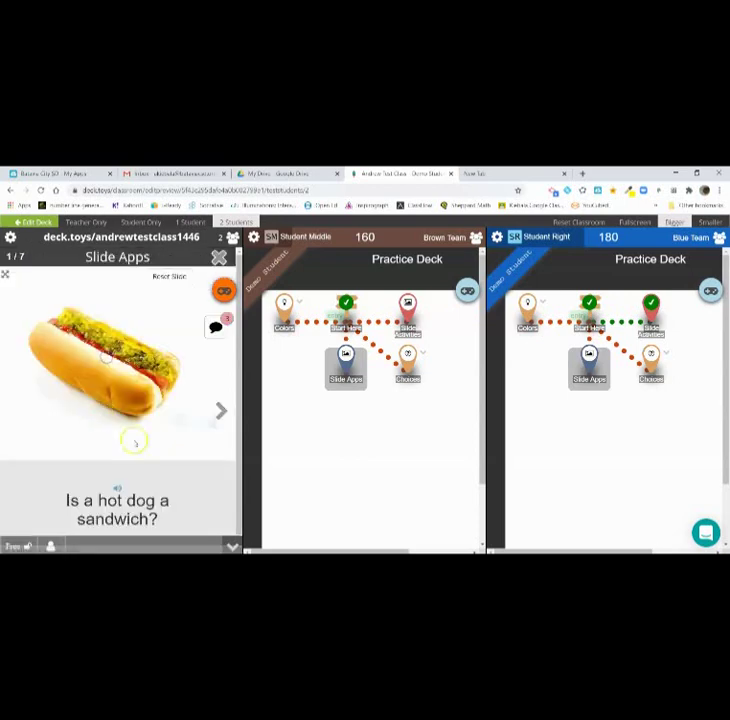
click(222, 411)
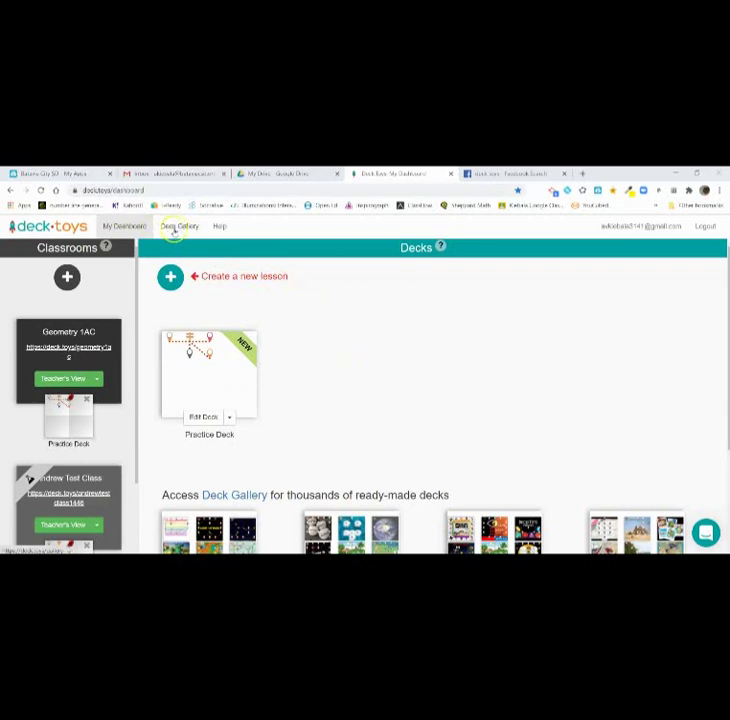
- Open the Deck Gallery and look through its subject, level and language filters and the popular decks
click(180, 229)
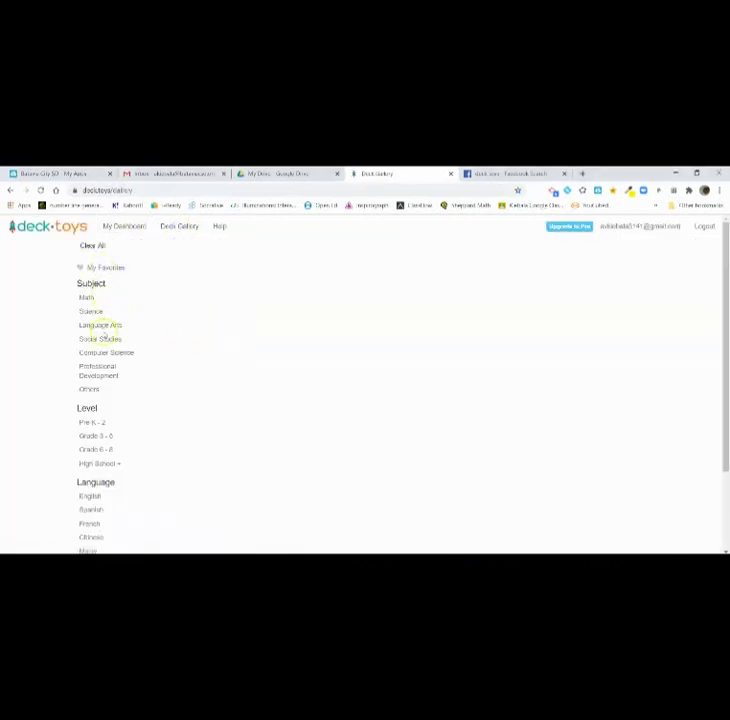
scroll(104, 410, down, 3)
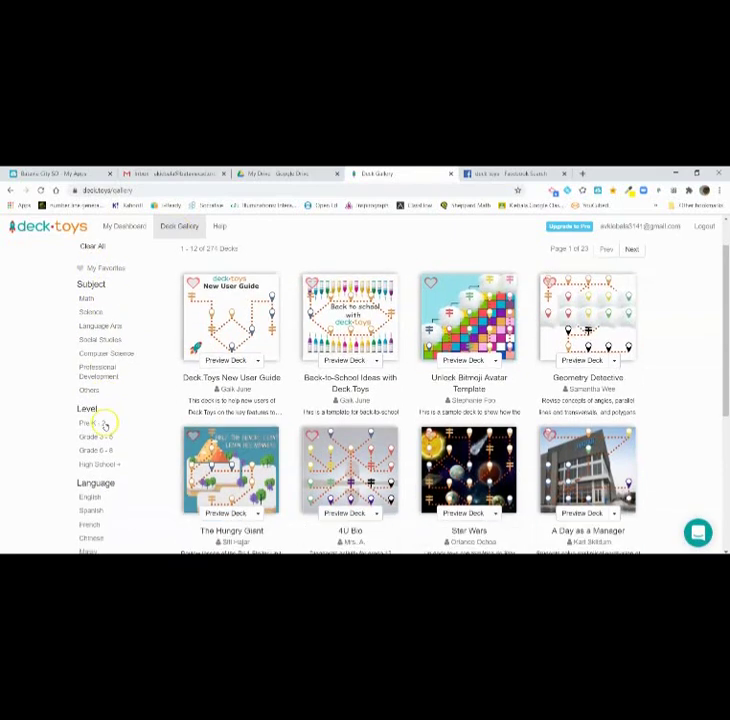
scroll(106, 410, down, 3)
scroll(110, 415, up, 6)
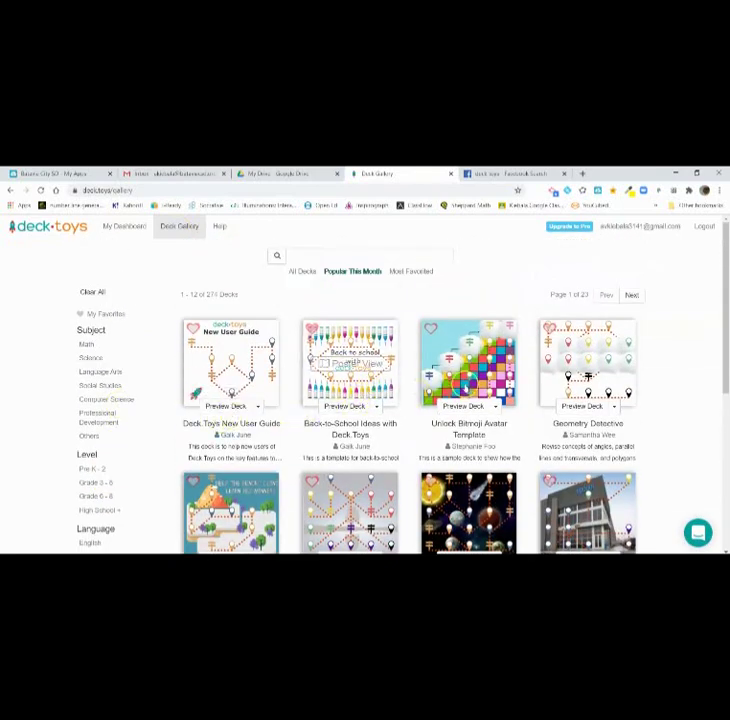
scroll(440, 380, down, 3)
scroll(440, 378, up, 3)
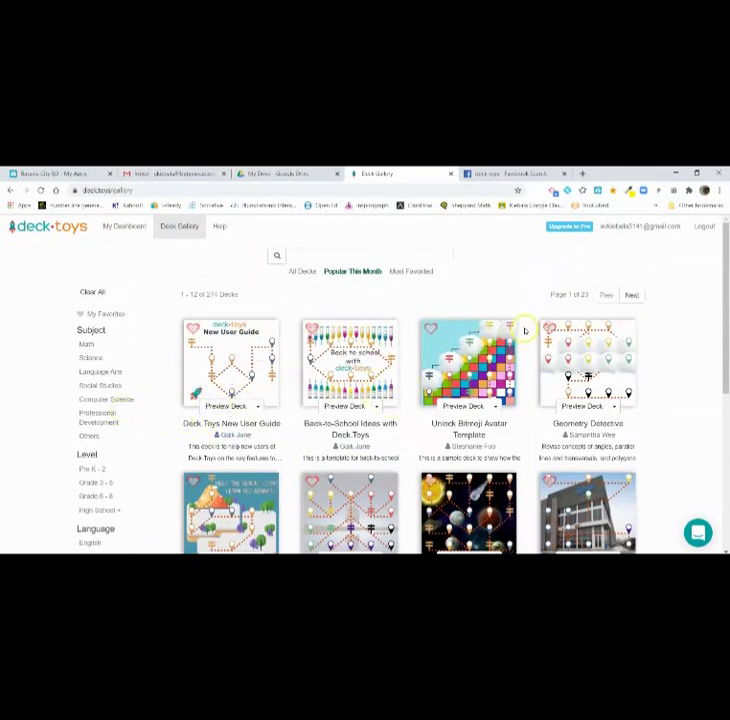
- Show the preview, assign, share and copy options for the Unlock Bitmoji Avatar Template deck, then dismiss them
scroll(512, 350, down, 1)
click(496, 359)
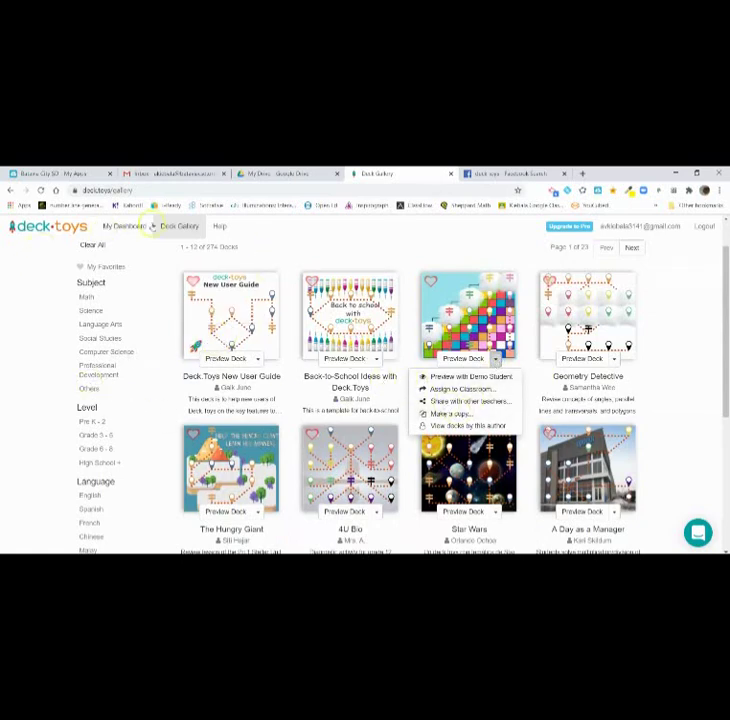
click(316, 233)
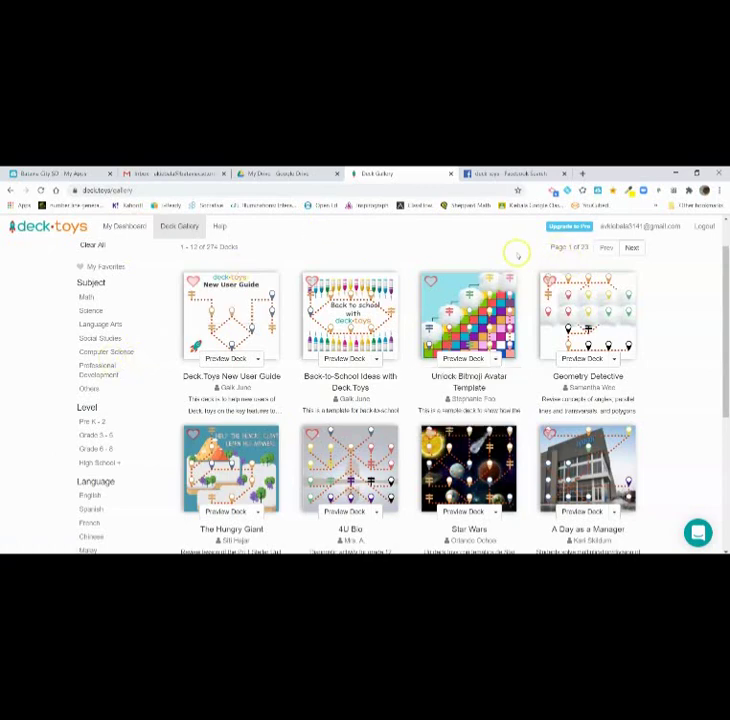
- Look over the gallery's search and sorting options and the remaining decks on the page, then open the Help knowledge base
scroll(517, 255, up, 2)
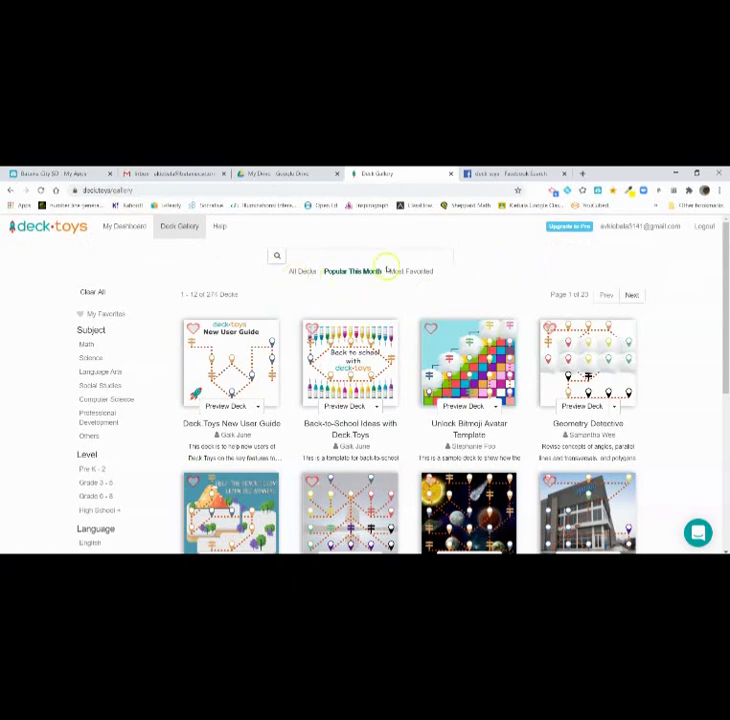
scroll(373, 340, down, 6)
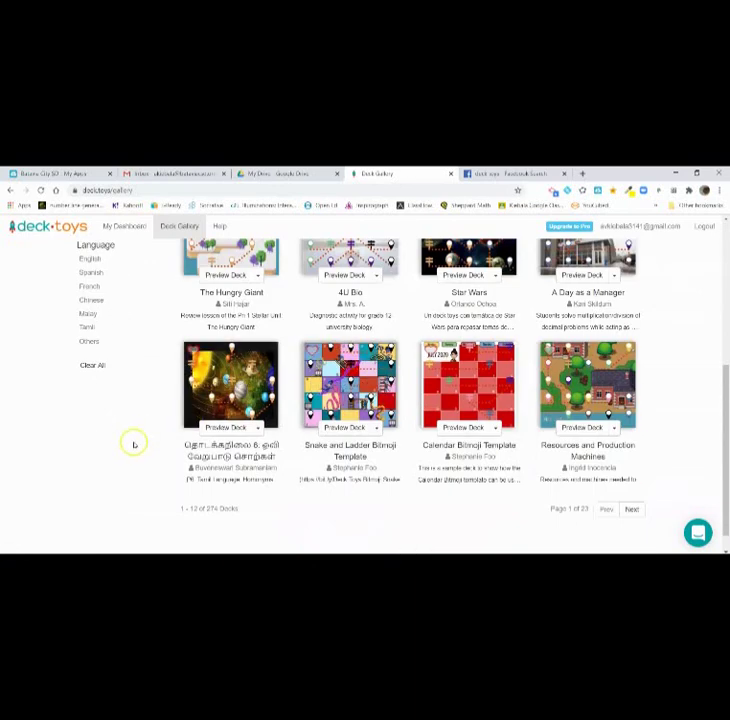
scroll(278, 462, up, 6)
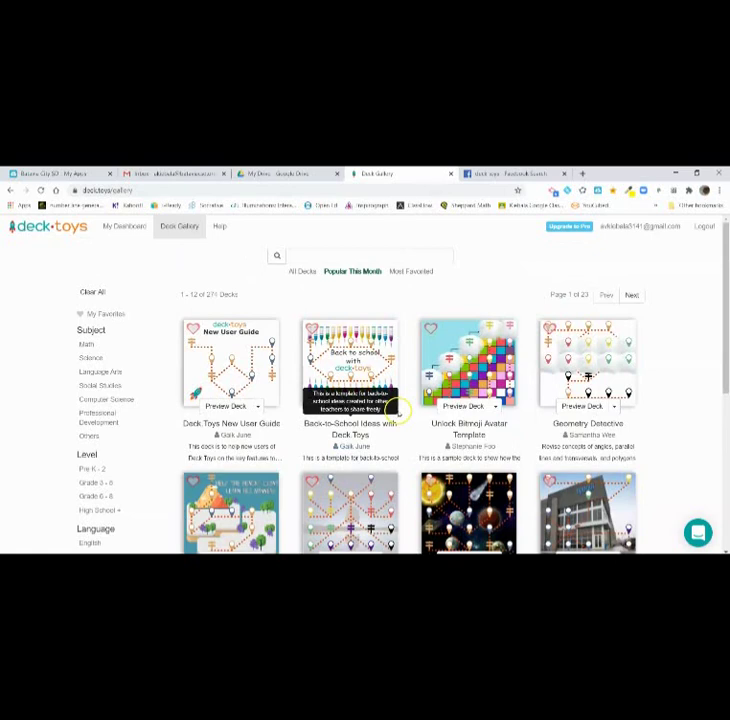
click(220, 226)
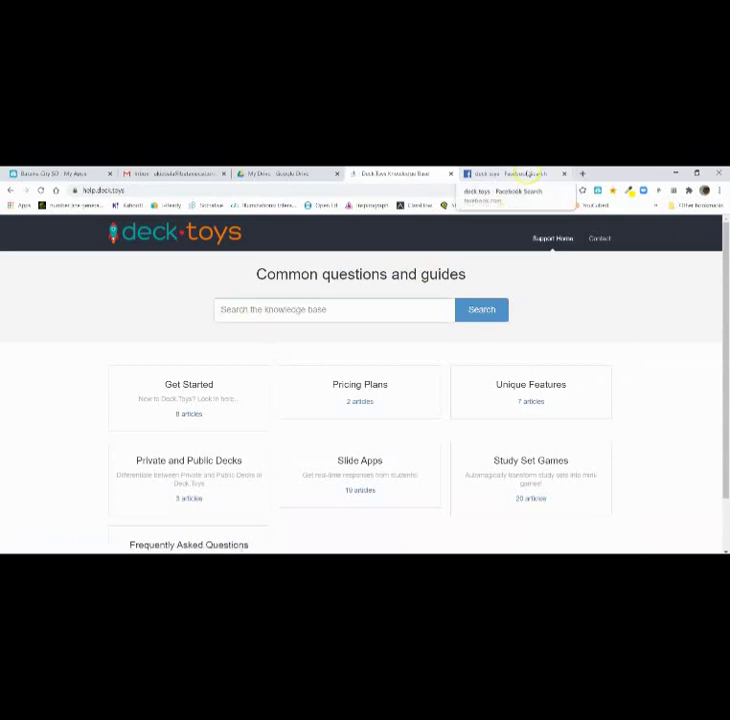
- Switch to Facebook, open the Deck.Toys Community group, look through its posts, and return to the Deck.Toys Knowledge Base
click(525, 173)
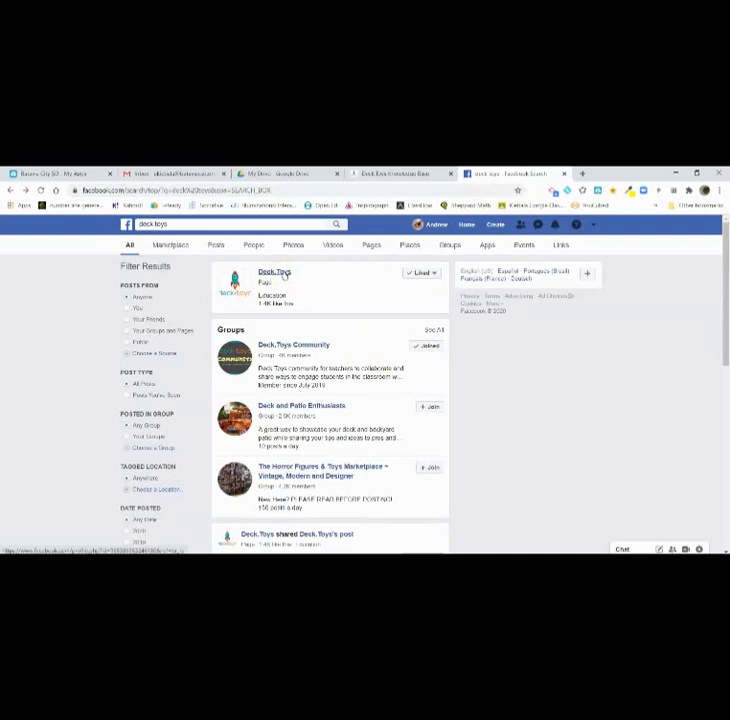
click(305, 345)
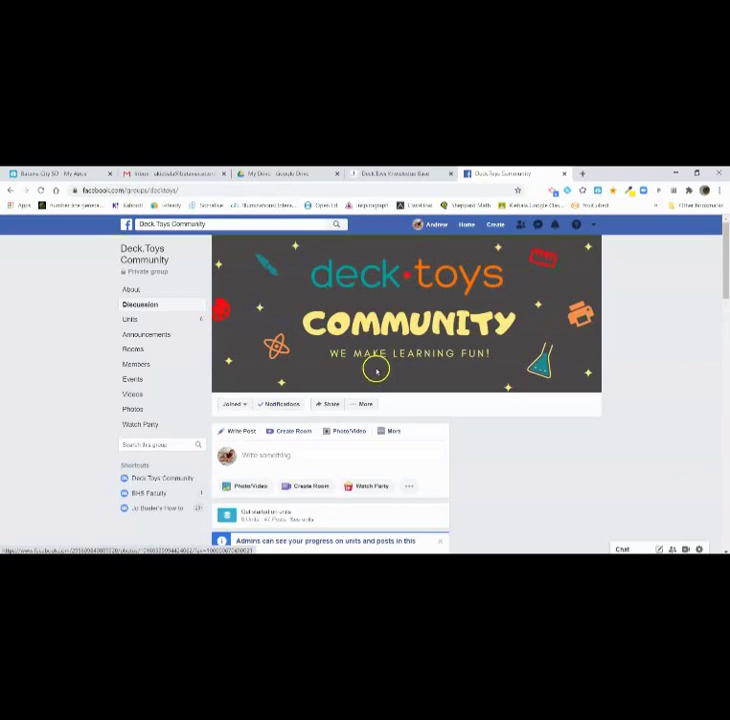
scroll(376, 368, down, 3)
scroll(385, 362, down, 3)
scroll(387, 366, down, 10)
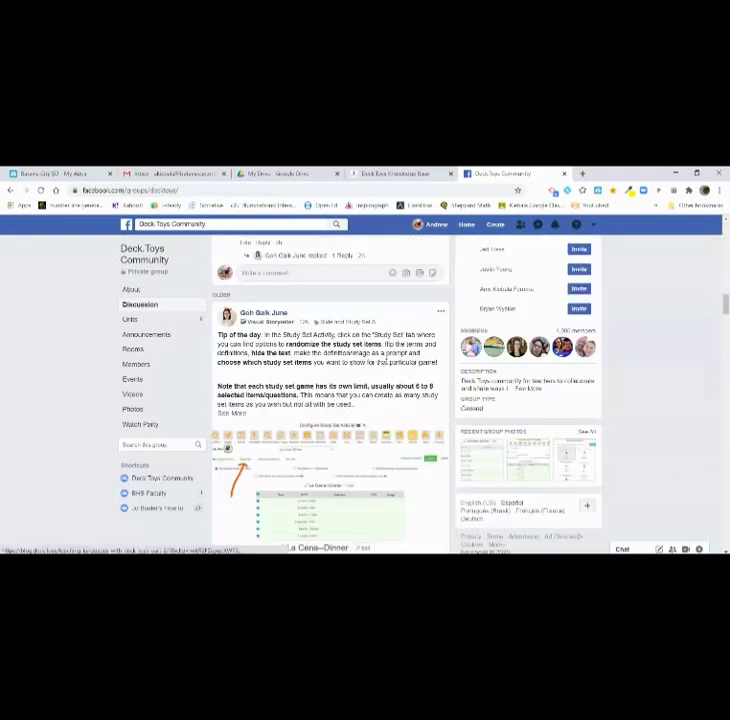
scroll(386, 364, up, 10)
scroll(386, 366, up, 5)
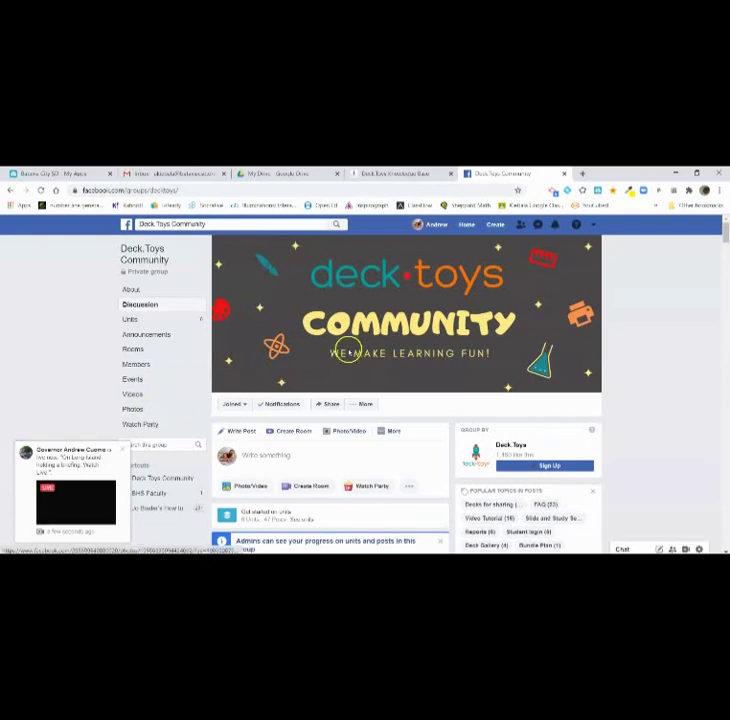
click(400, 175)
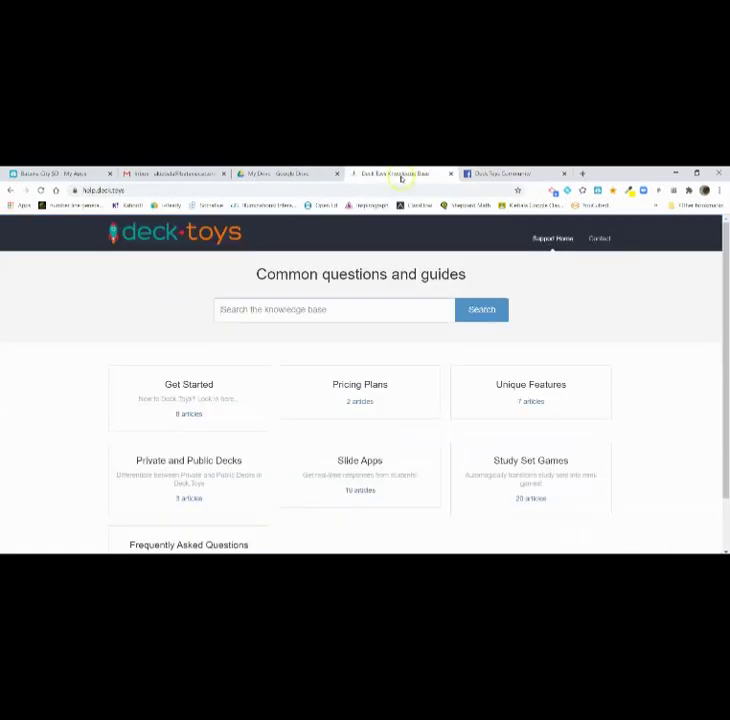